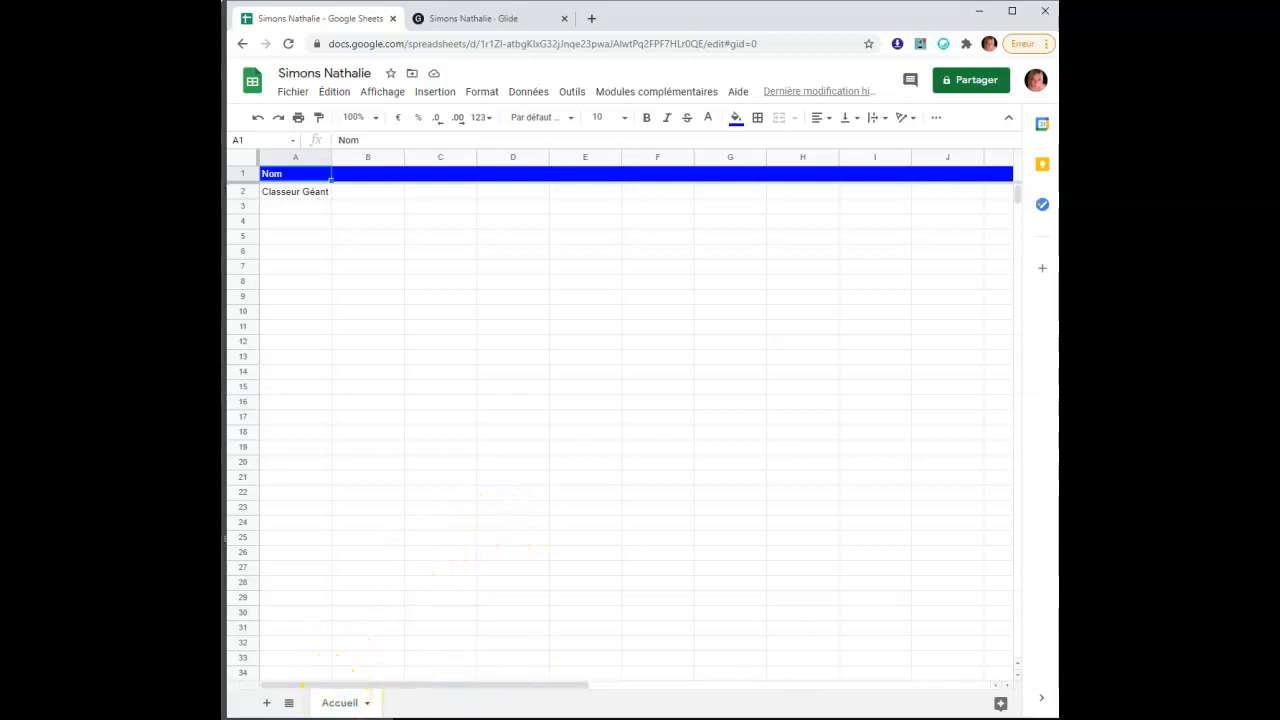
Enter the column header "Image" in cell B1 of the Accueil sheet
left_click(381, 180)
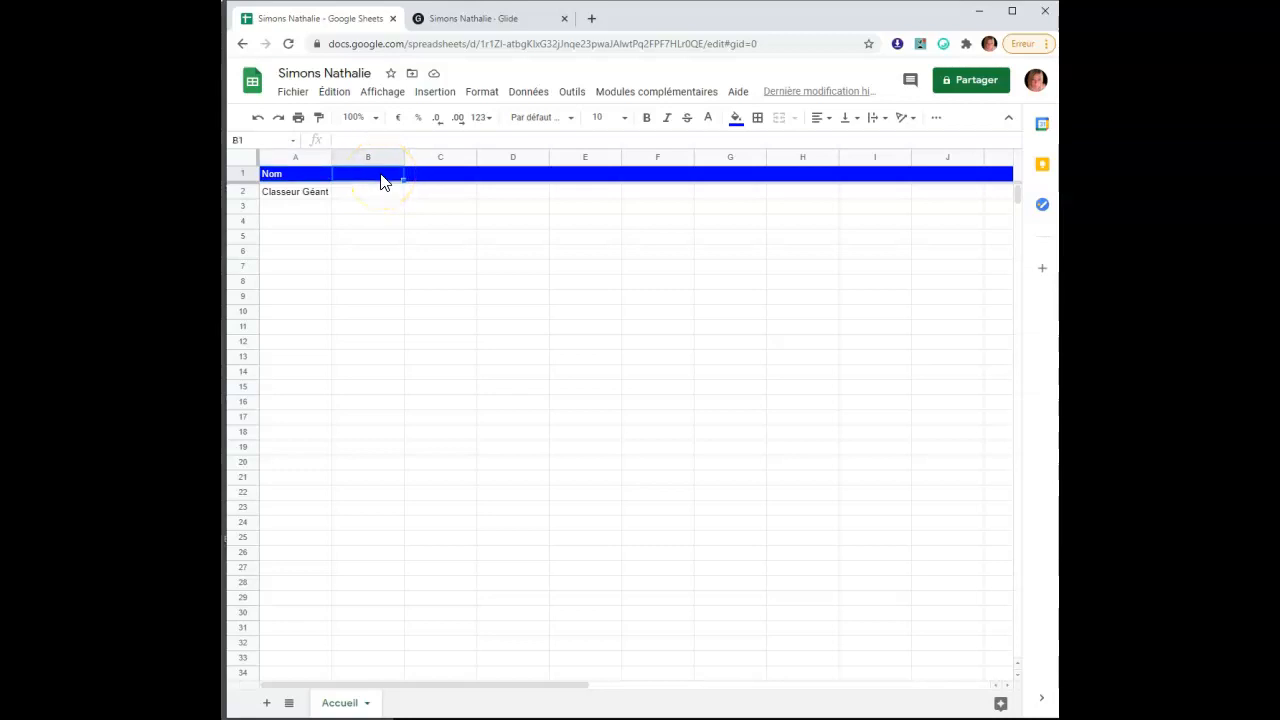
type("Image")
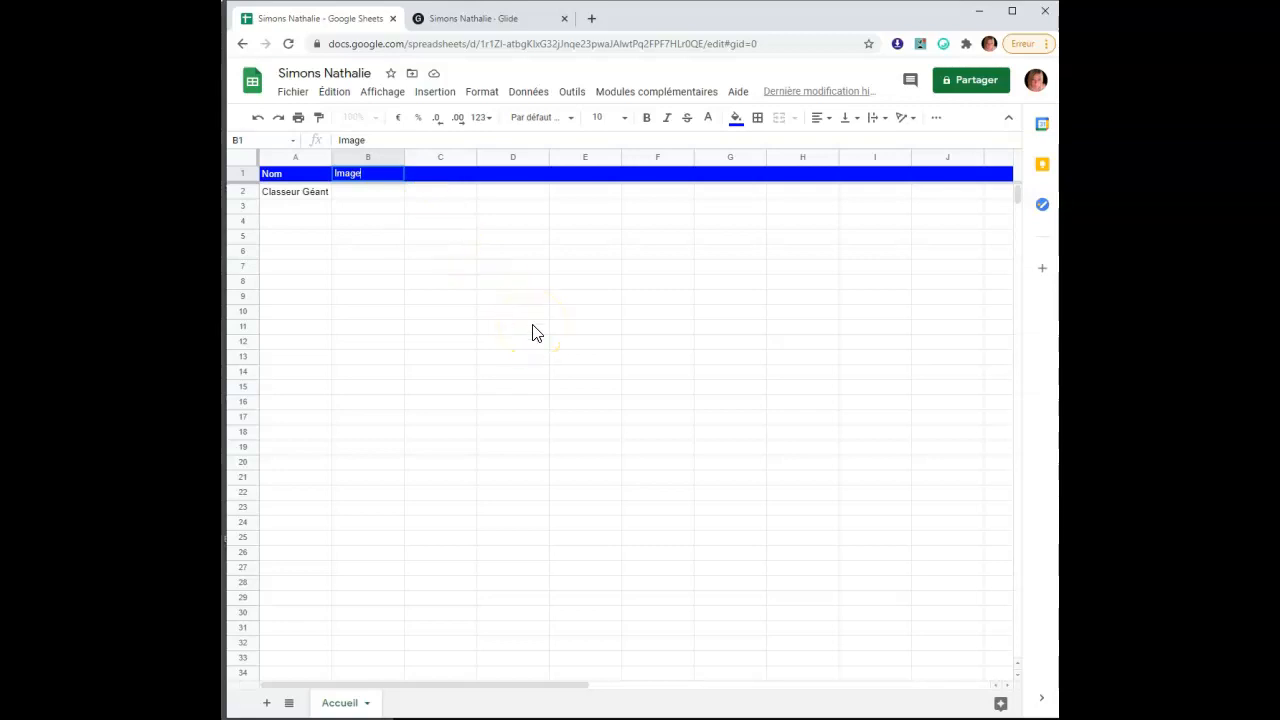
left_click(558, 340)
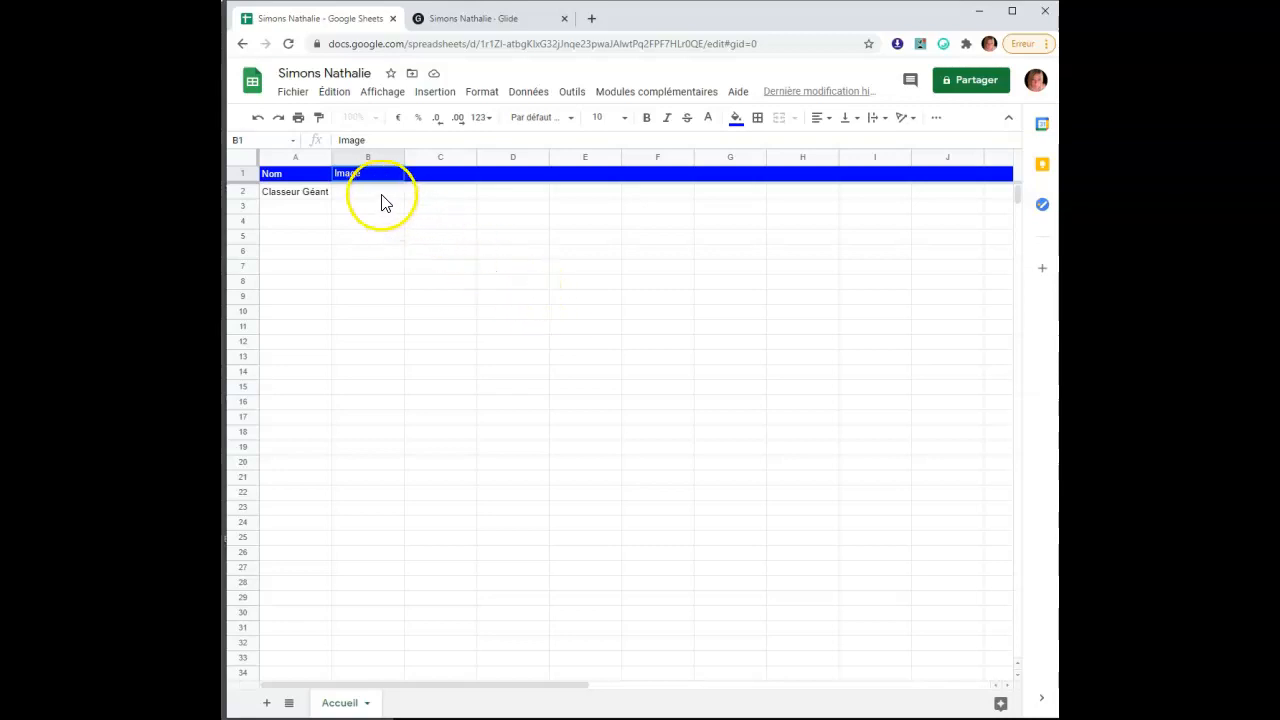
left_click(510, 313)
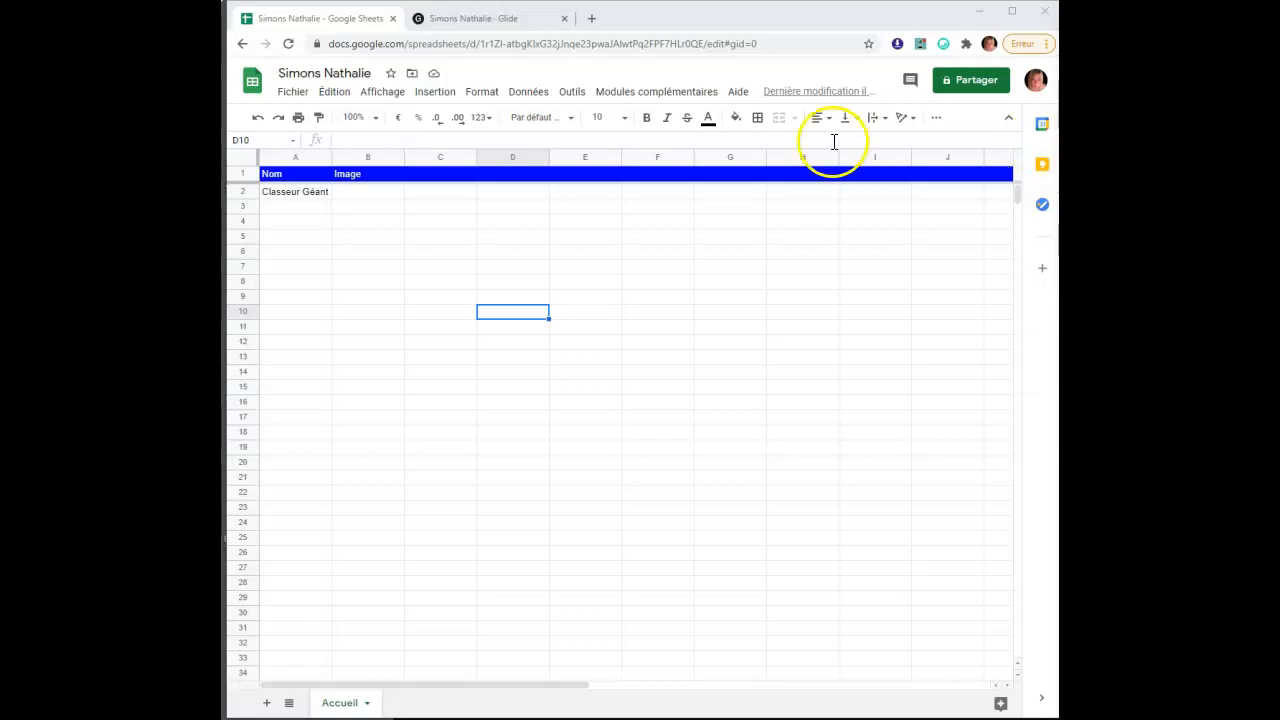
Paste the copied Pixabay image link (workbook-1205044__340.jpg) into cell B2 under the Image header
left_click(363, 199)
right_click(365, 196)
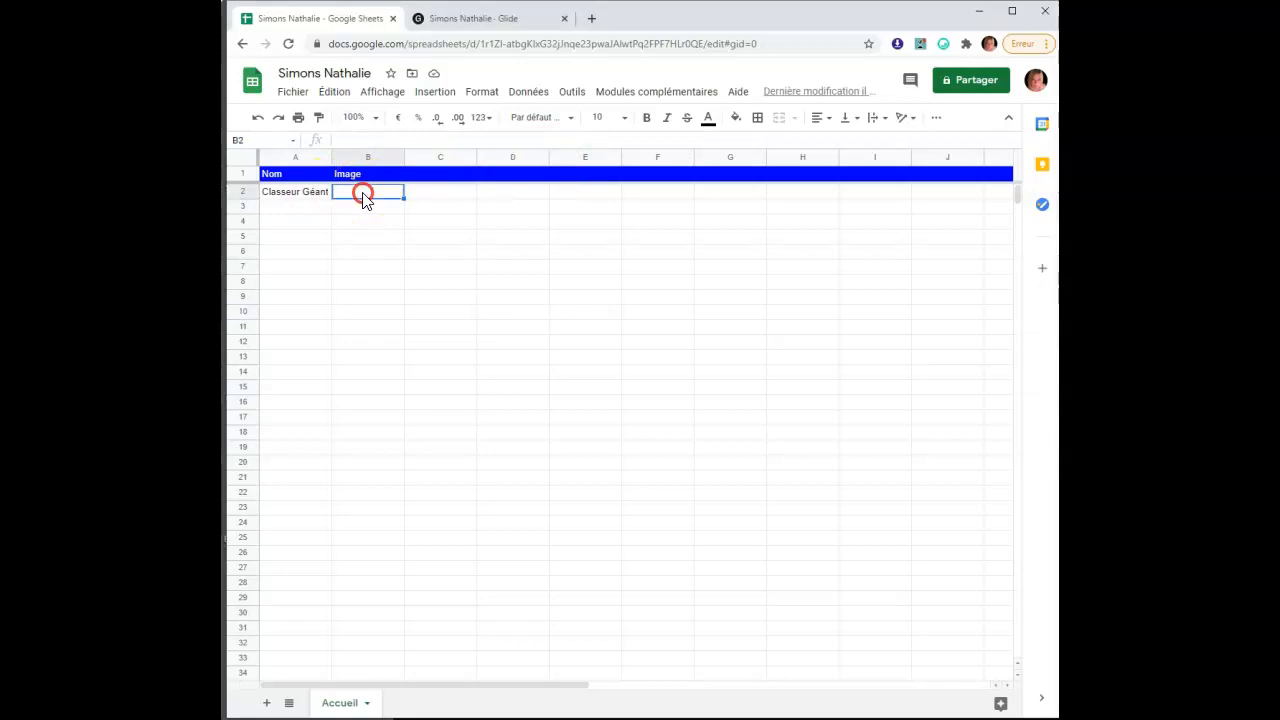
left_click(412, 248)
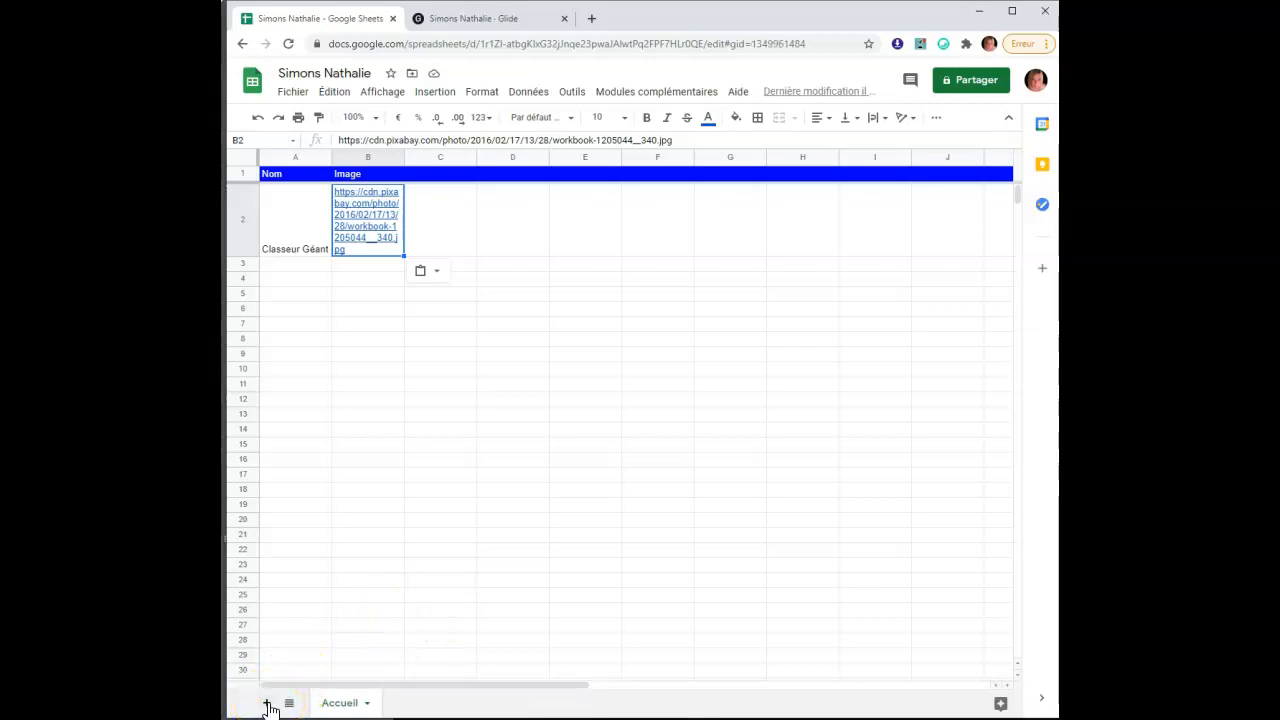
Add a new sheet to the workbook and name it "Post"
left_click(268, 706)
right_click(412, 703)
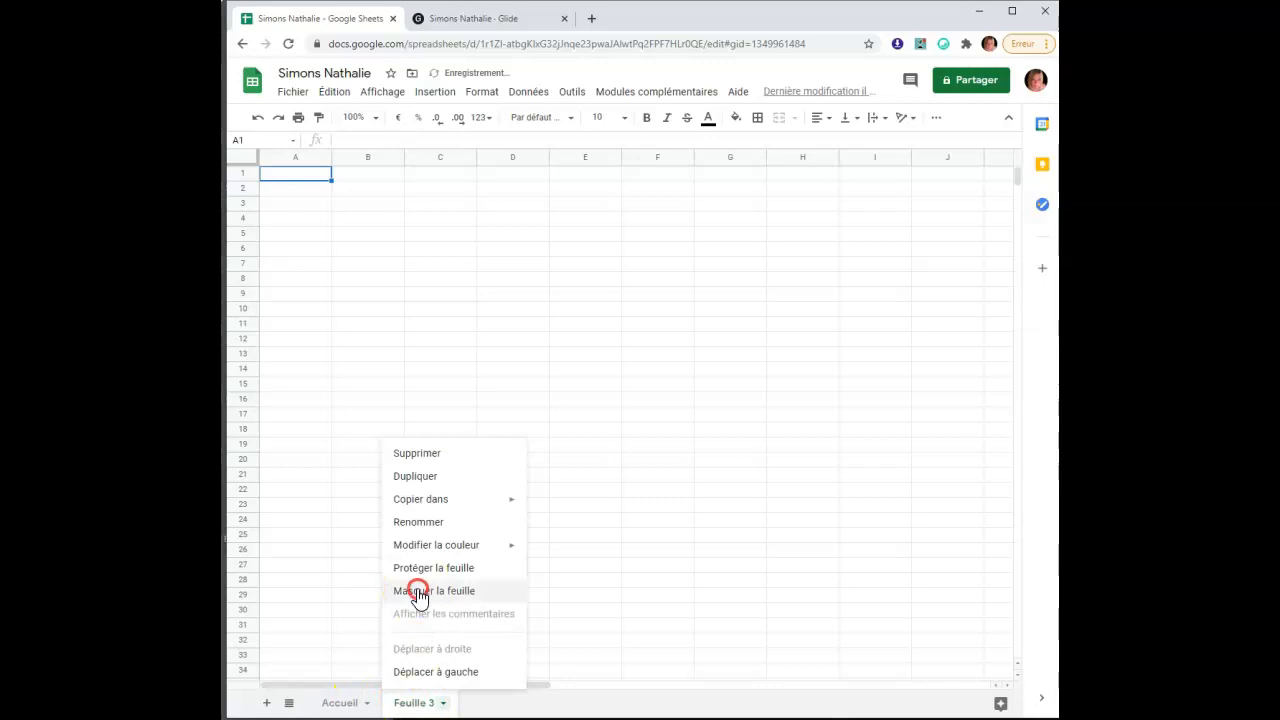
left_click(432, 524)
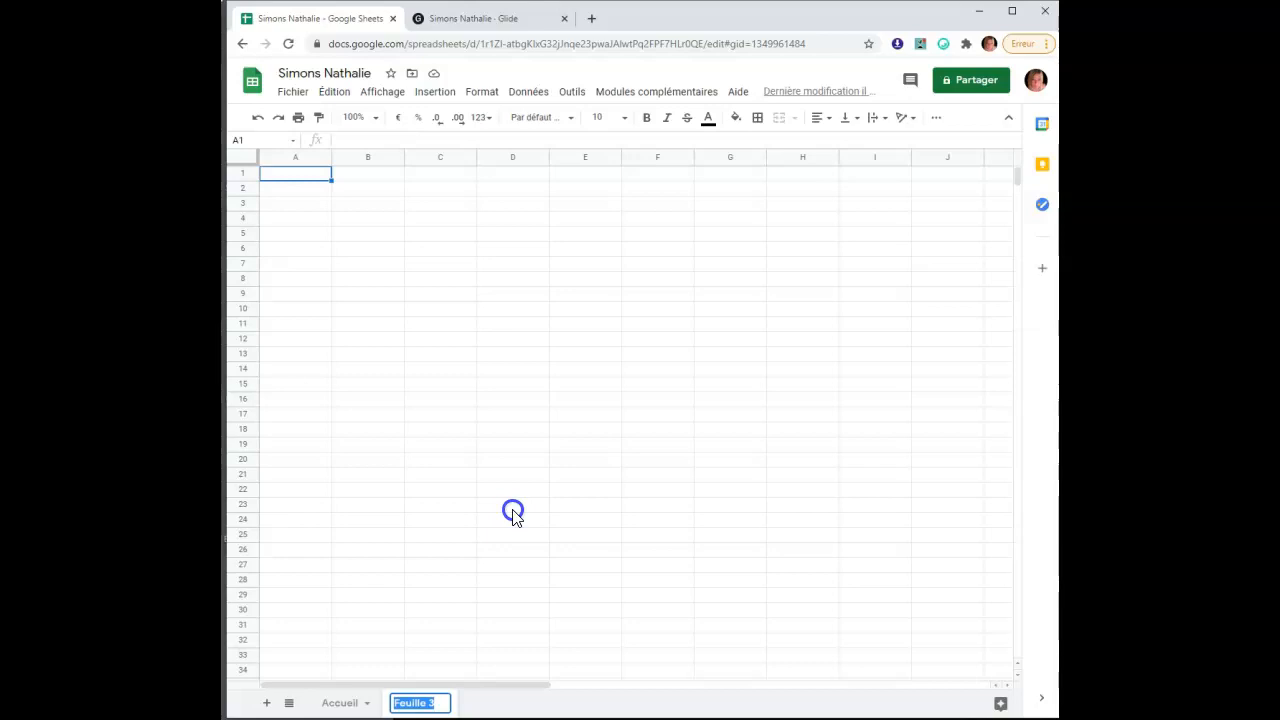
key("BackSpace")
type("Post")
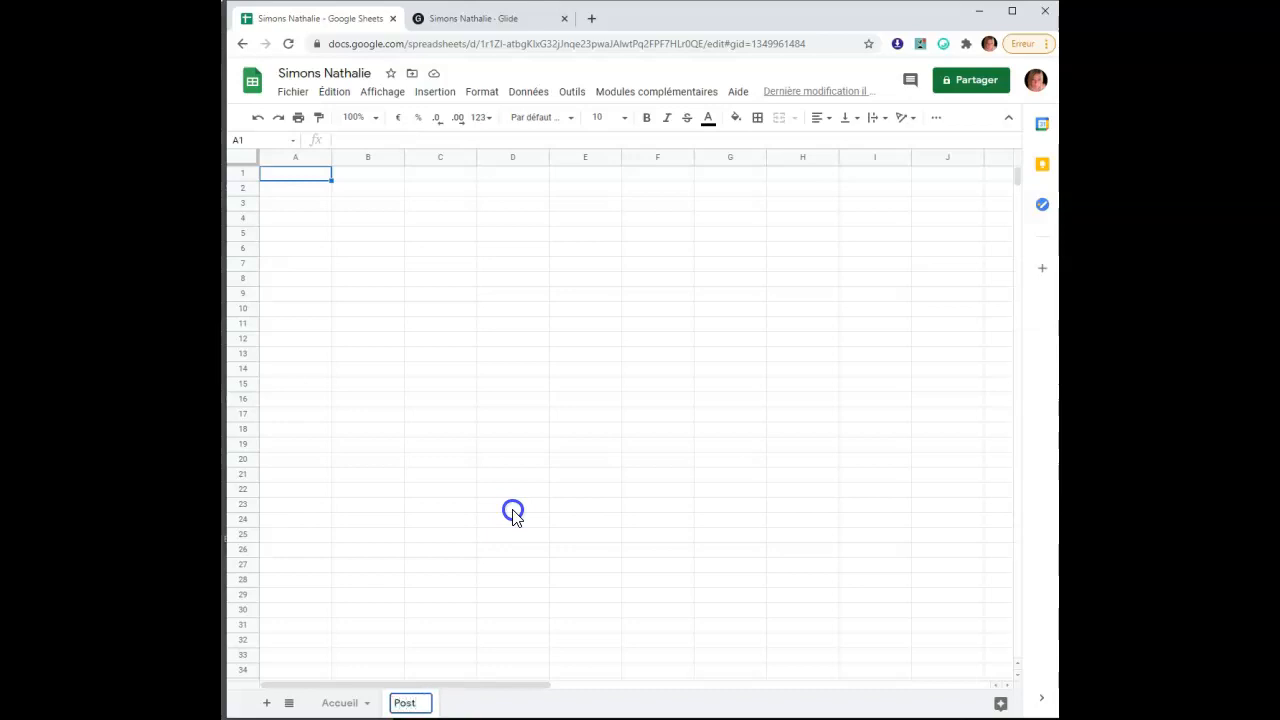
Enter the header "Post" in cell A1 of the Post sheet
left_click(303, 180)
type("PO")
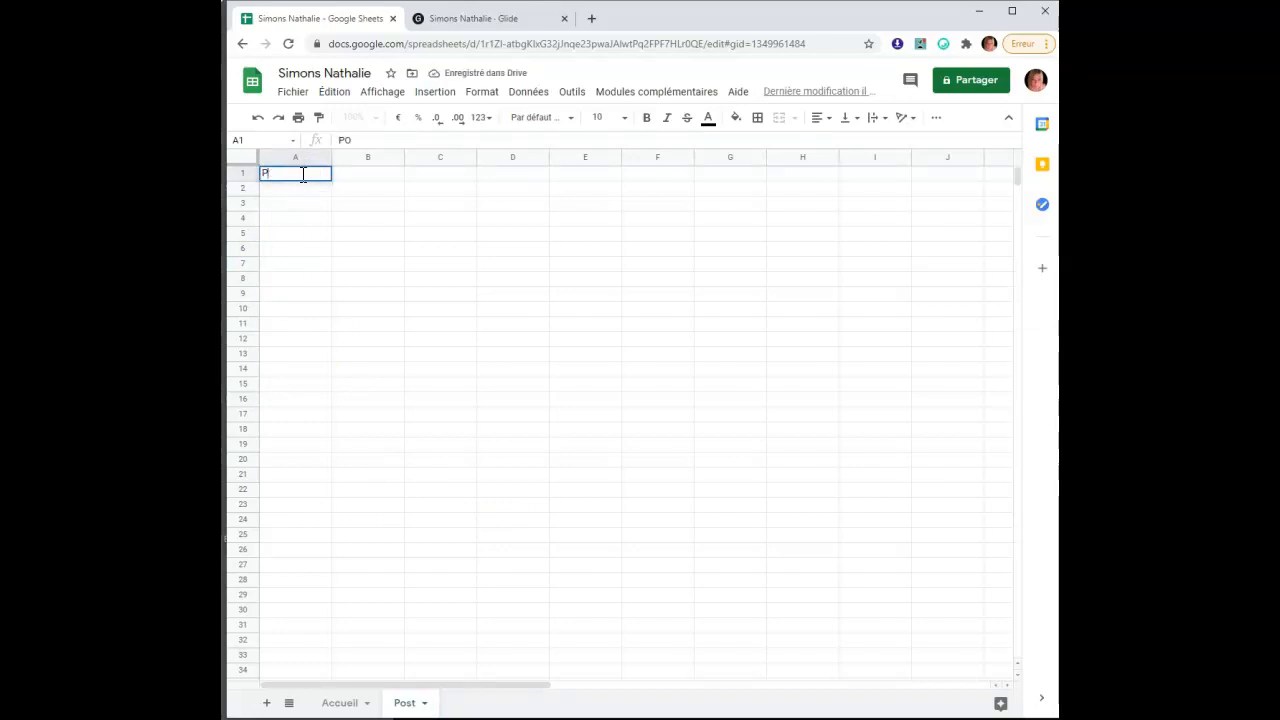
type("ost")
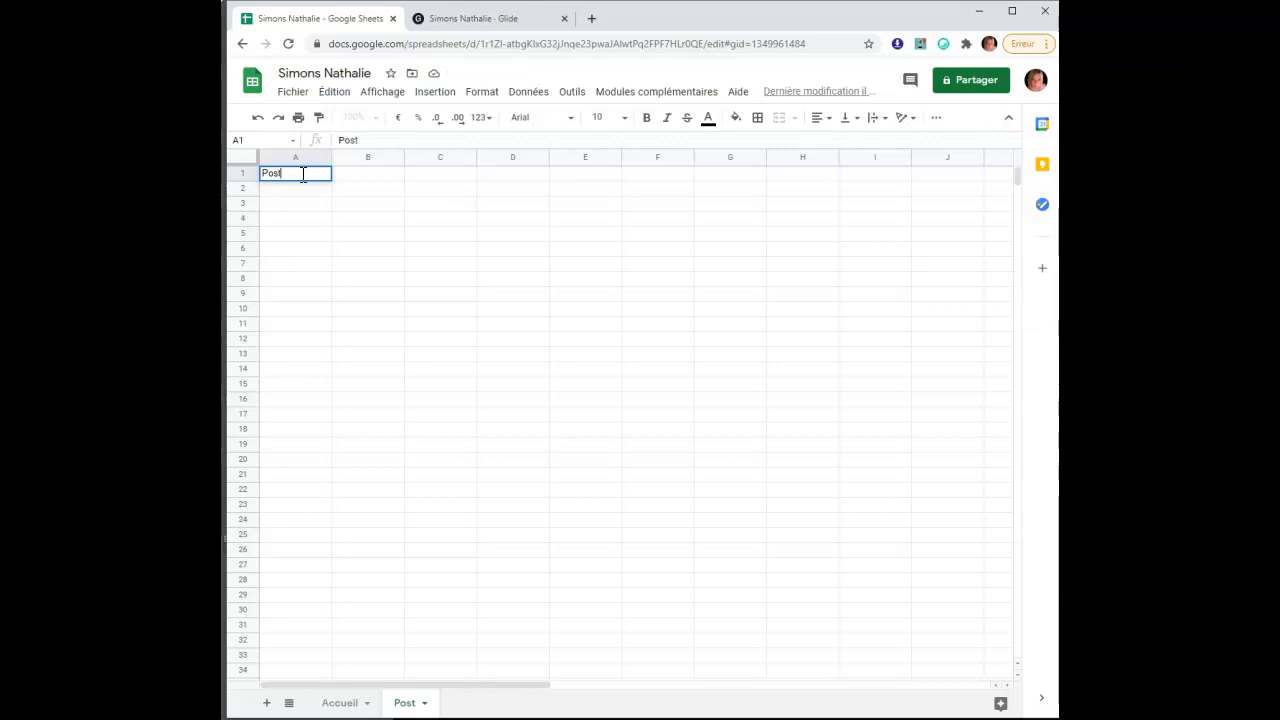
left_click(563, 492)
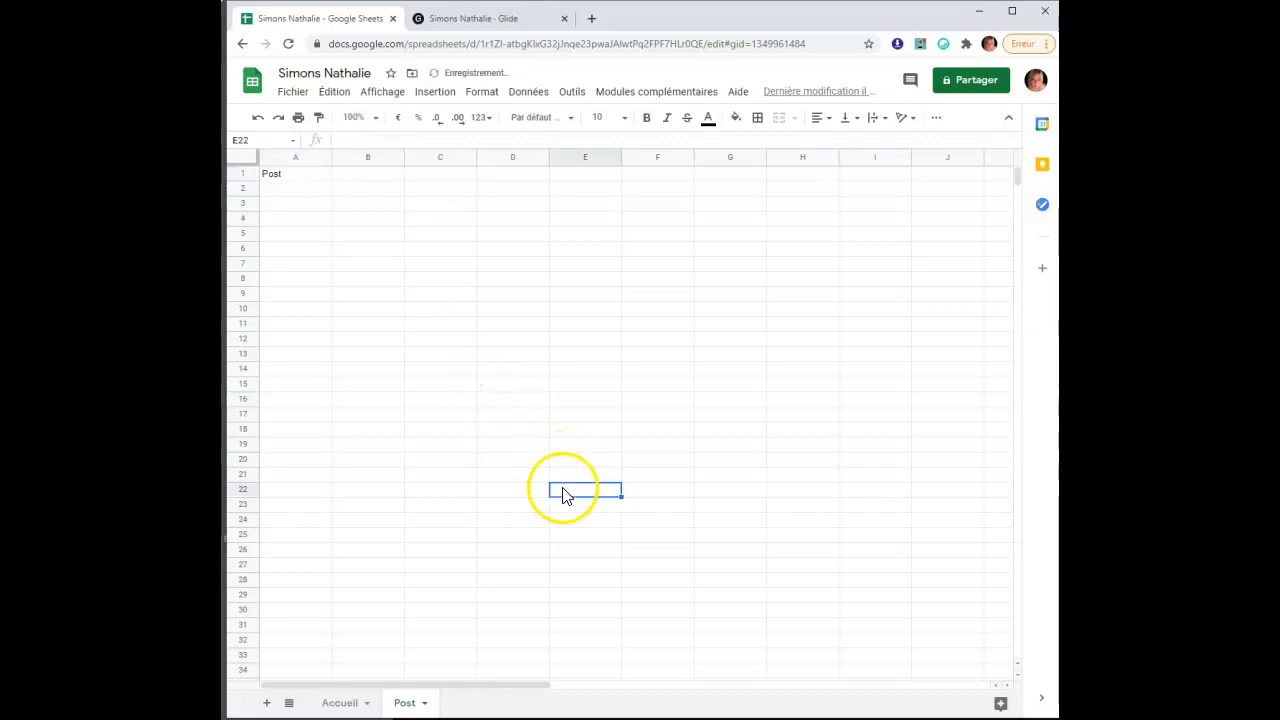
Add another sheet after Post and name it "Catégorie"
left_click(267, 704)
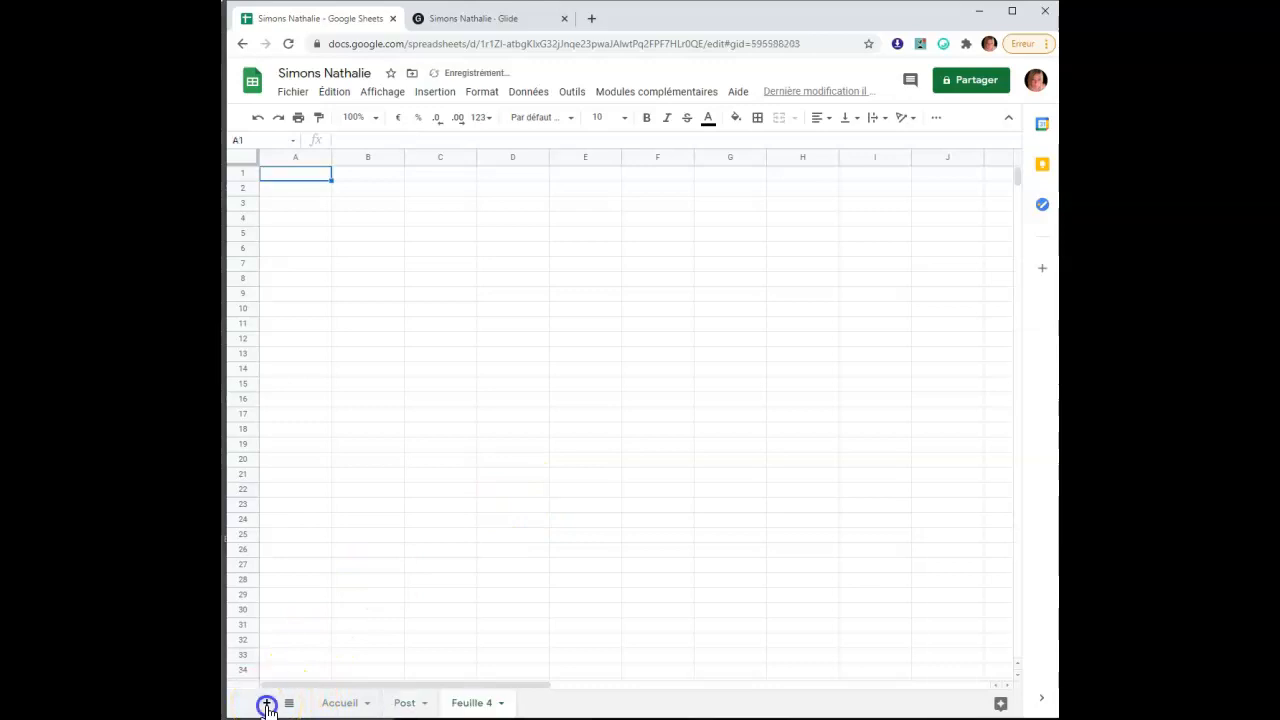
right_click(470, 705)
left_click(478, 522)
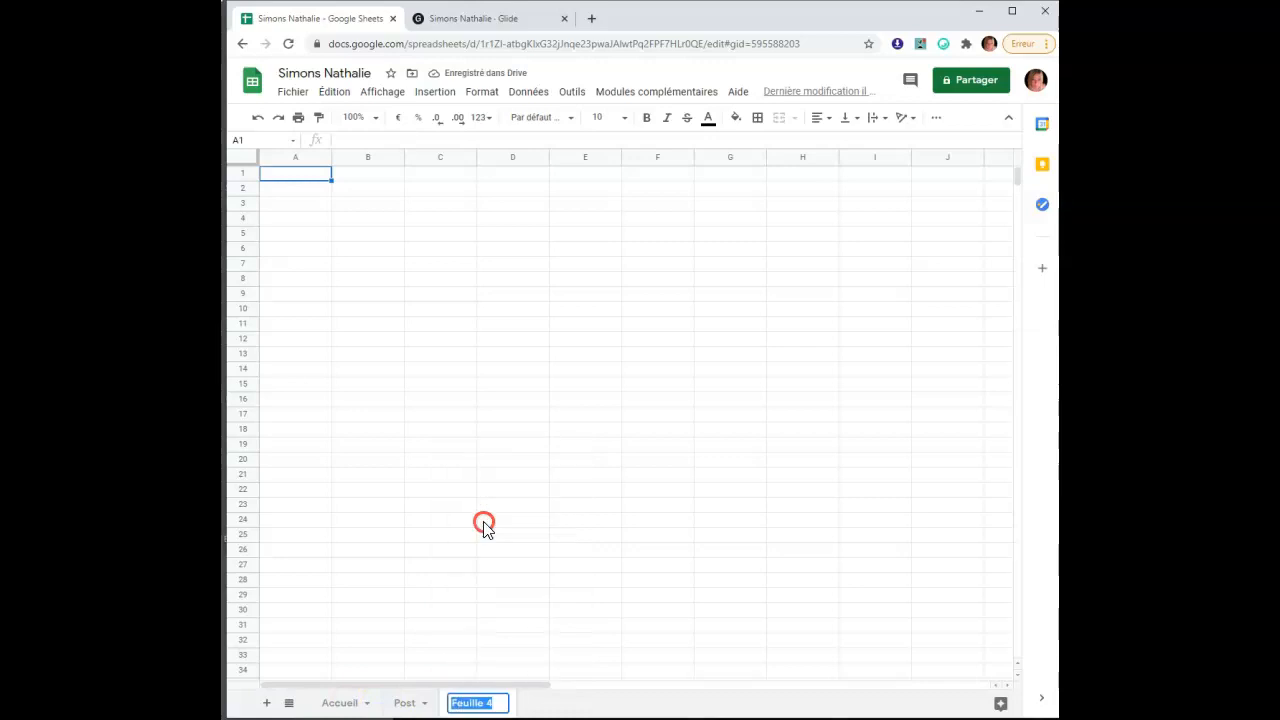
key("BackSpace")
type("C")
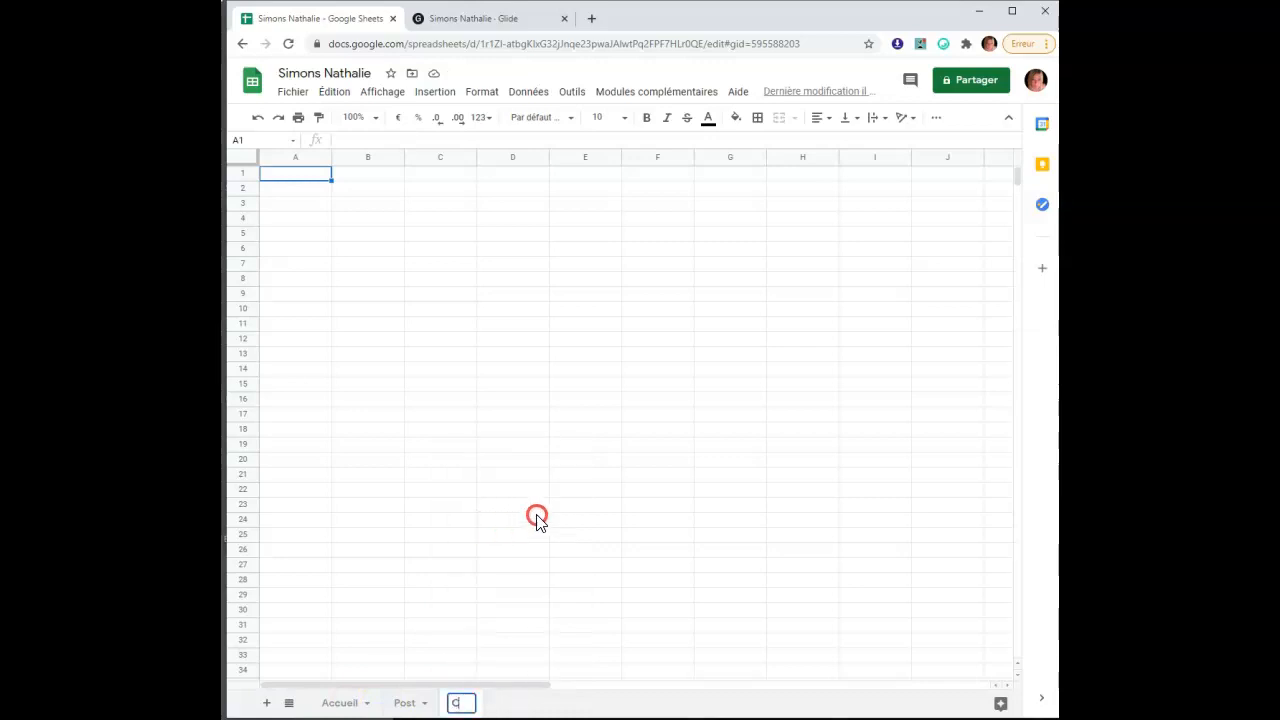
type("atégo")
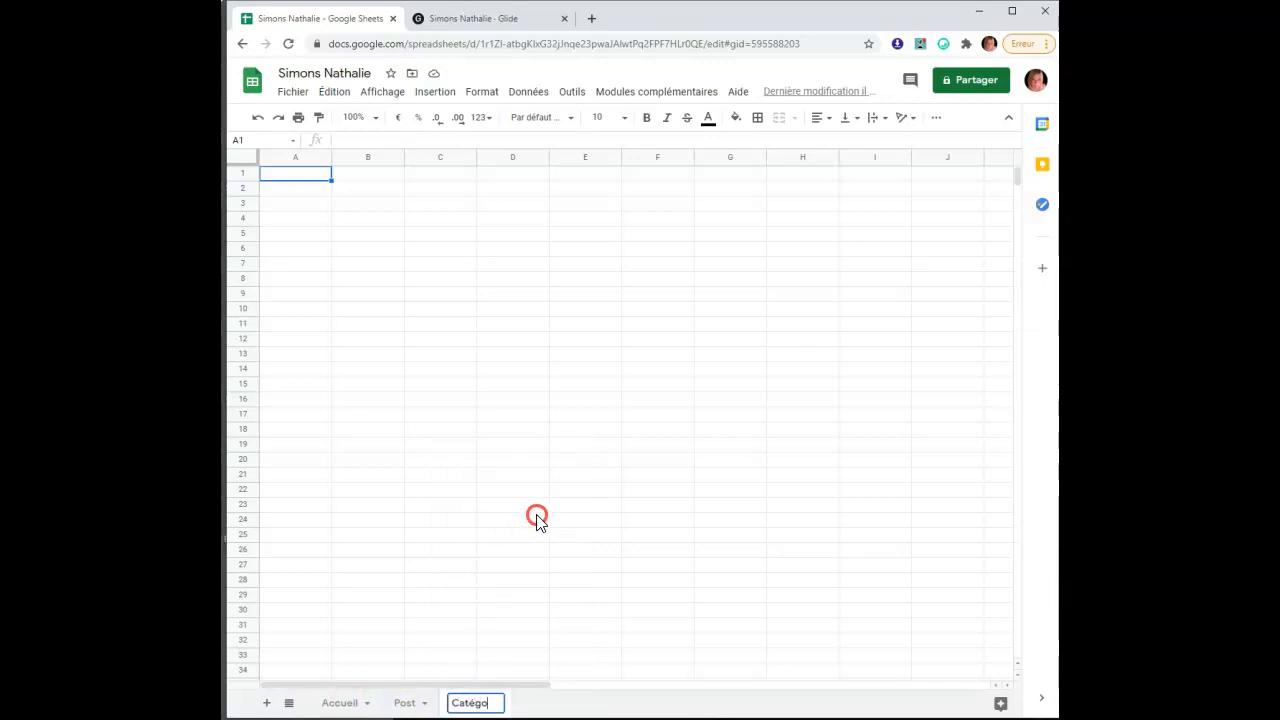
type("rie")
left_click(516, 518)
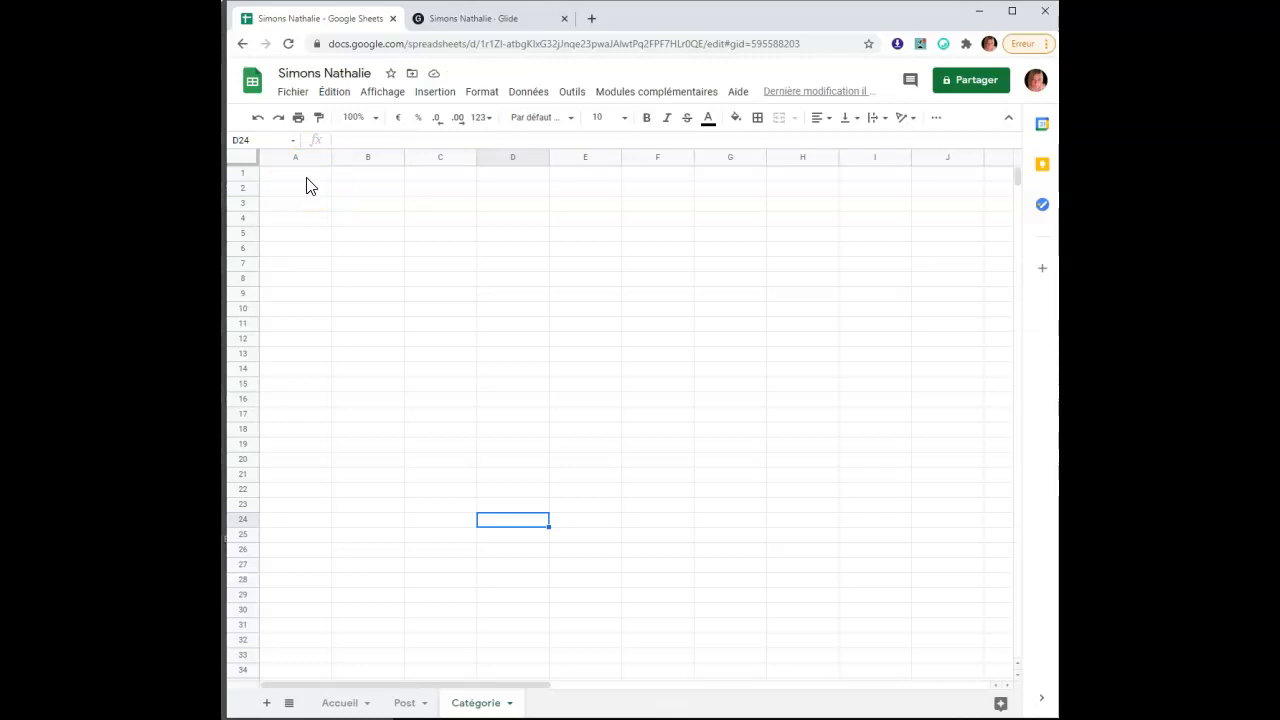
Enter the header "Fournisseurs" in cell A1 of the Catégorie sheet
key("ctrl+Home")
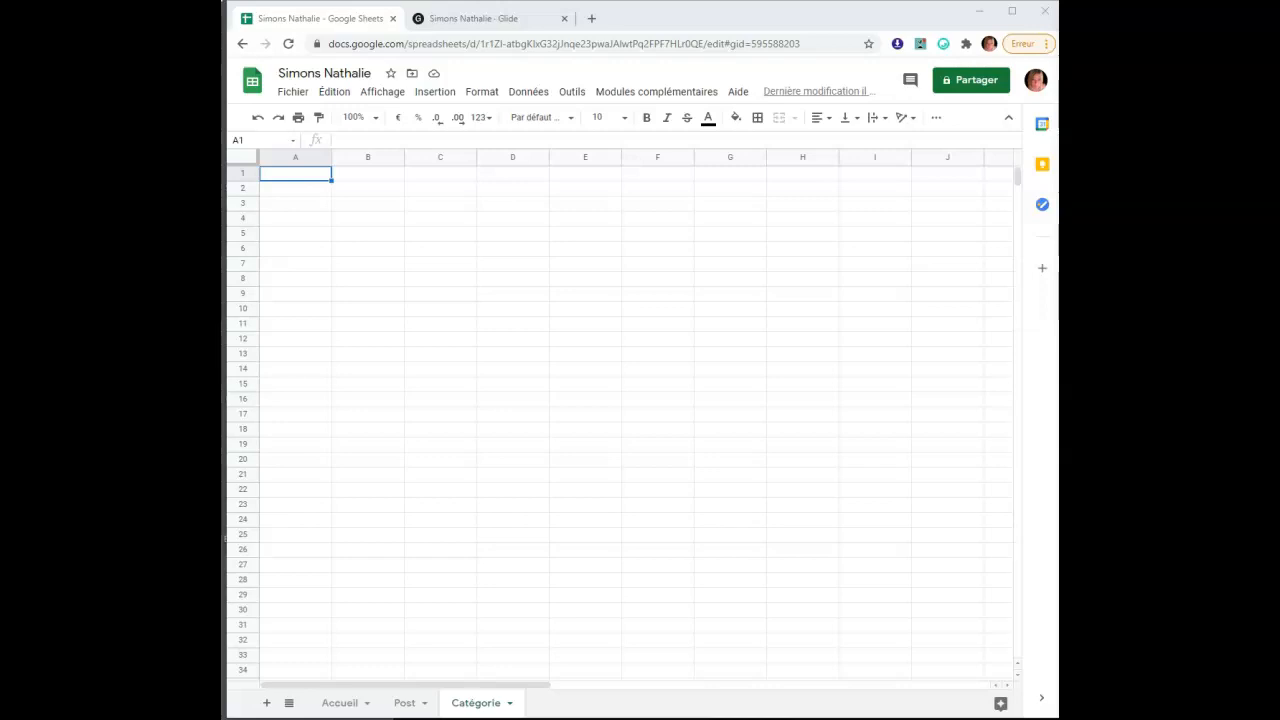
left_click(295, 177)
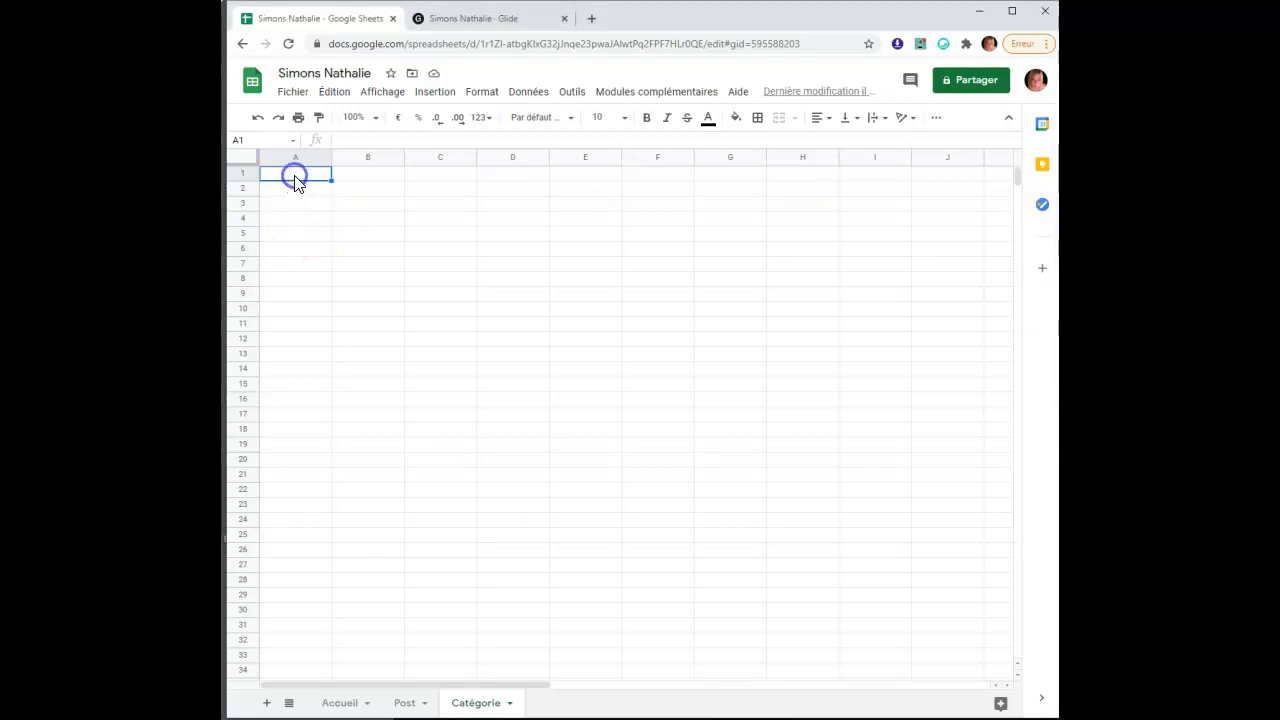
type("Fournisseurs")
left_click(320, 238)
Format the whole of row 1 in the Catégorie sheet with a blue fill and white text
left_click(250, 175)
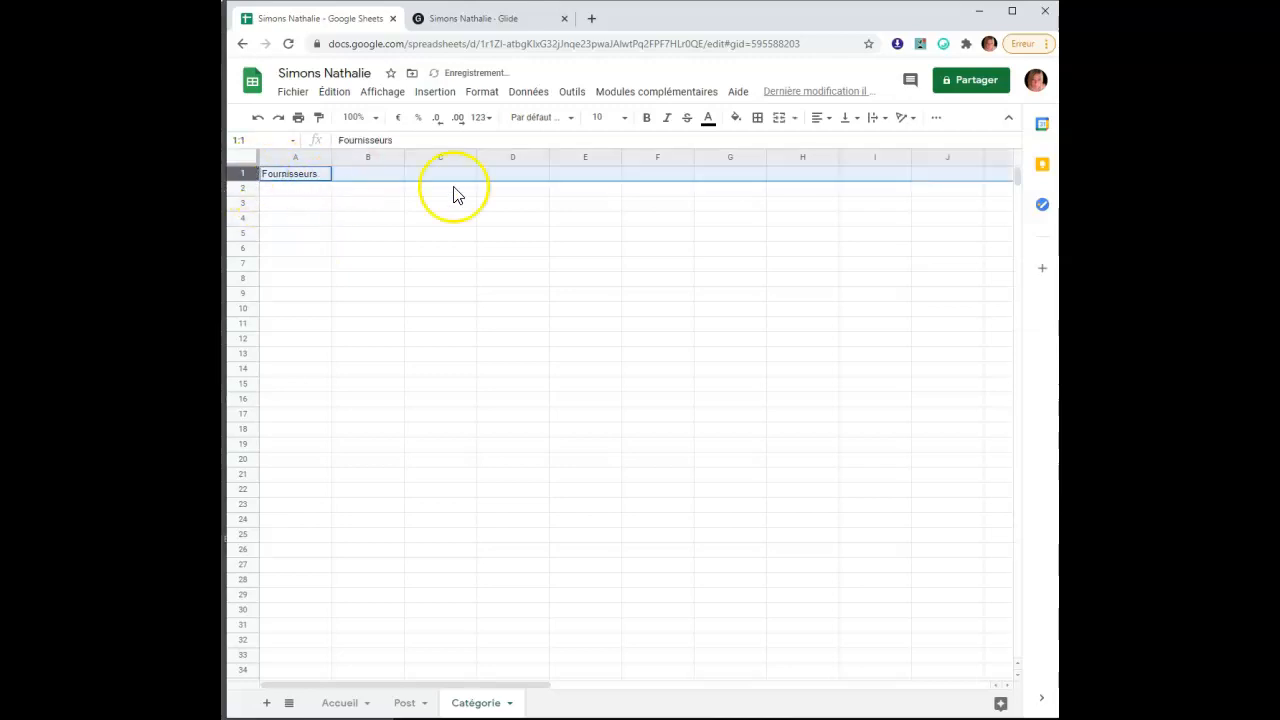
left_click(735, 119)
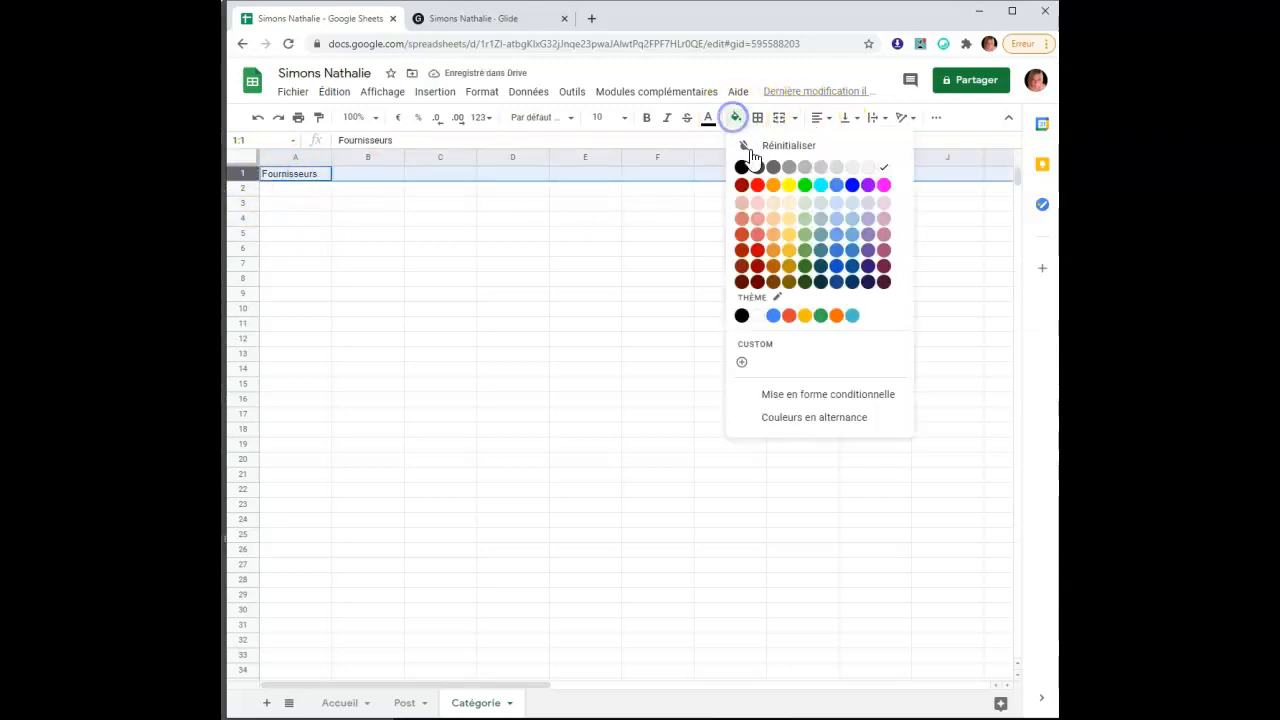
left_click(853, 185)
left_click(708, 119)
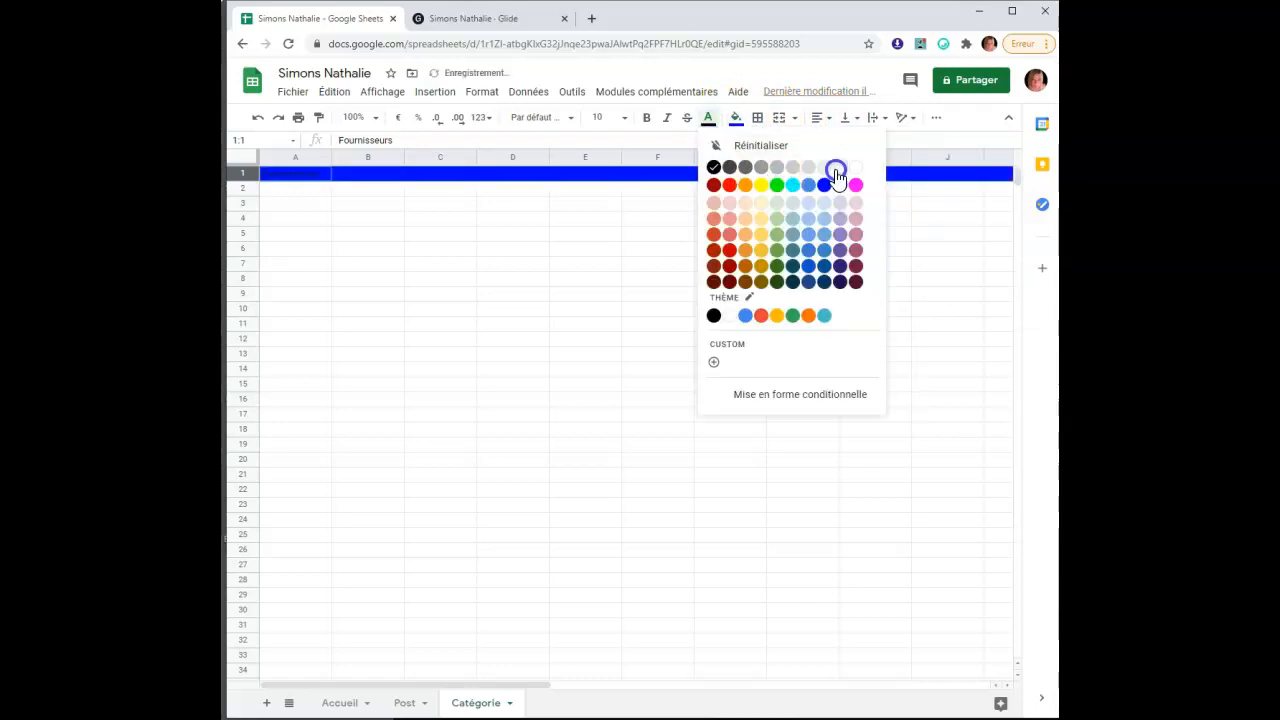
left_click(860, 172)
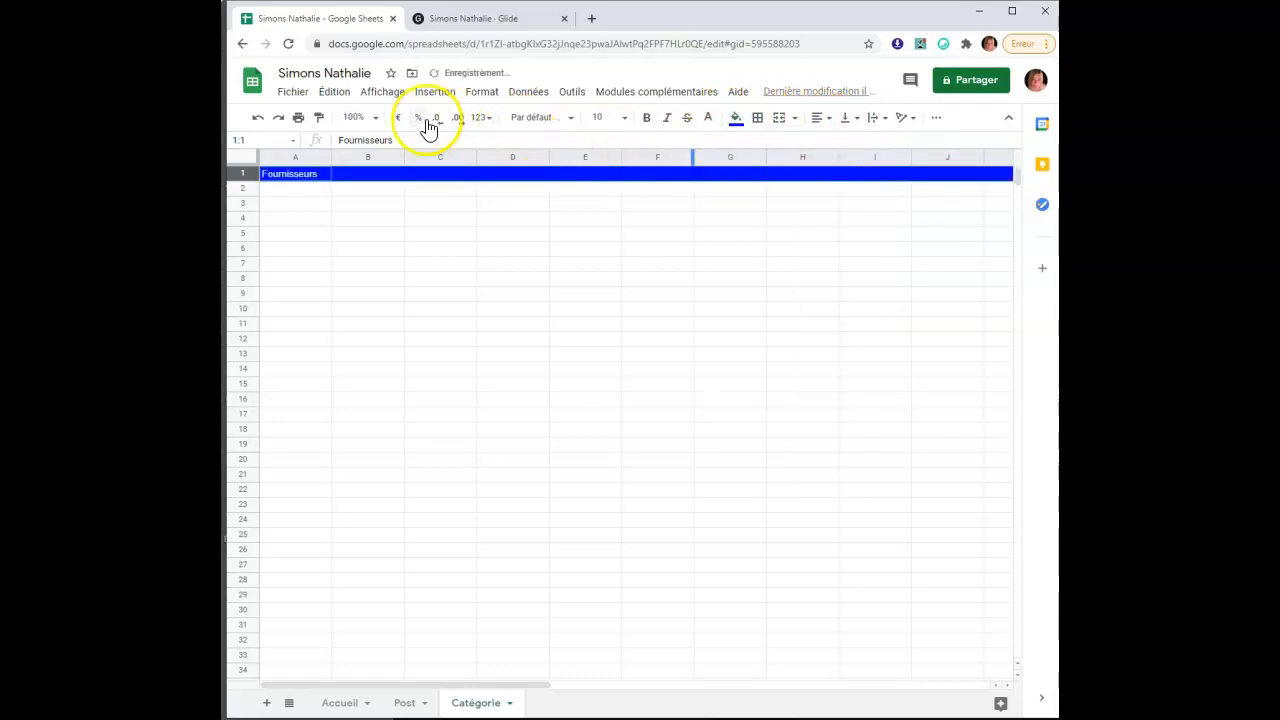
Freeze row 1 of the Catégorie sheet
left_click(383, 95)
left_click(429, 120)
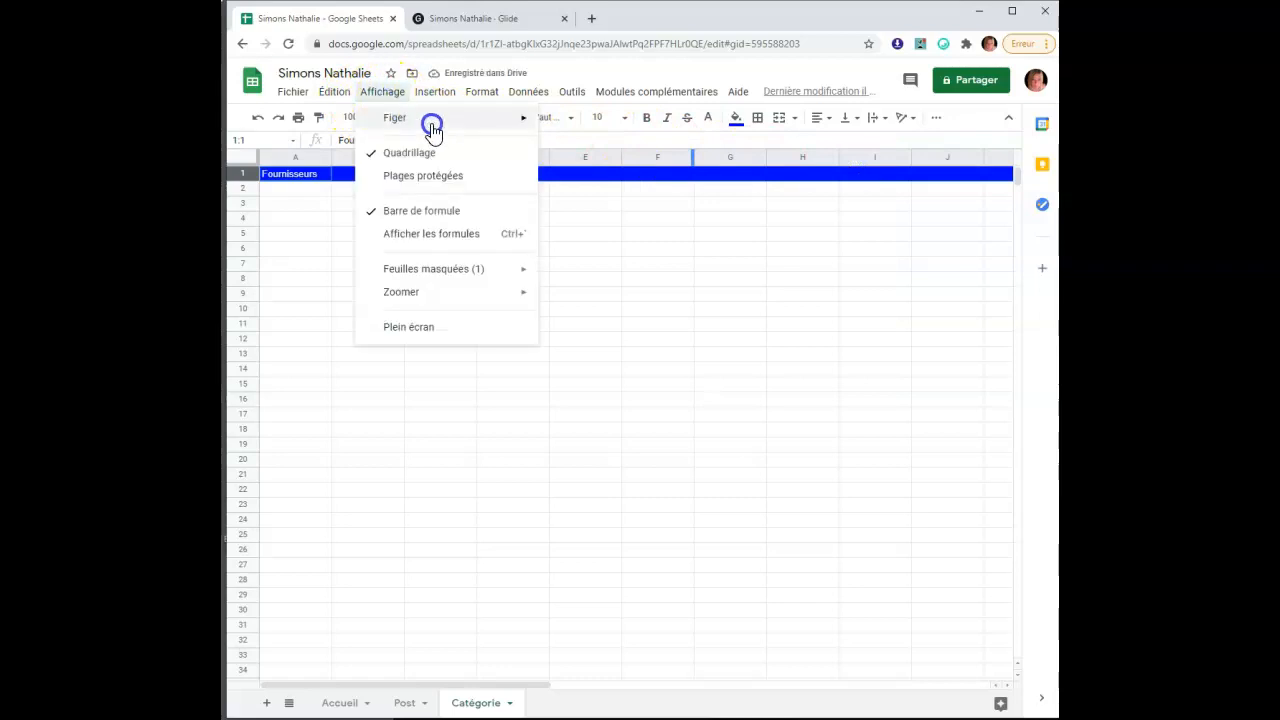
left_click(591, 148)
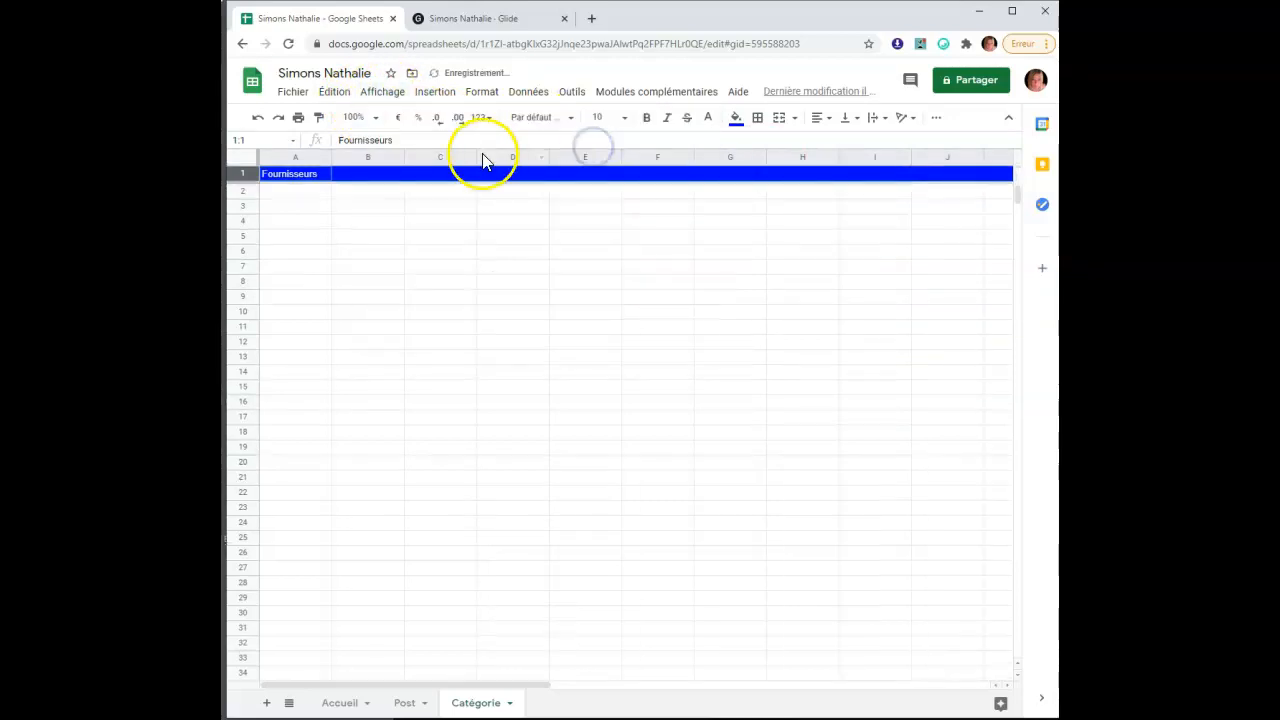
Enter the sample suppliers "Dehaize" and "Gb" in cells A2 and A3 under Fournisseurs
left_click(278, 193)
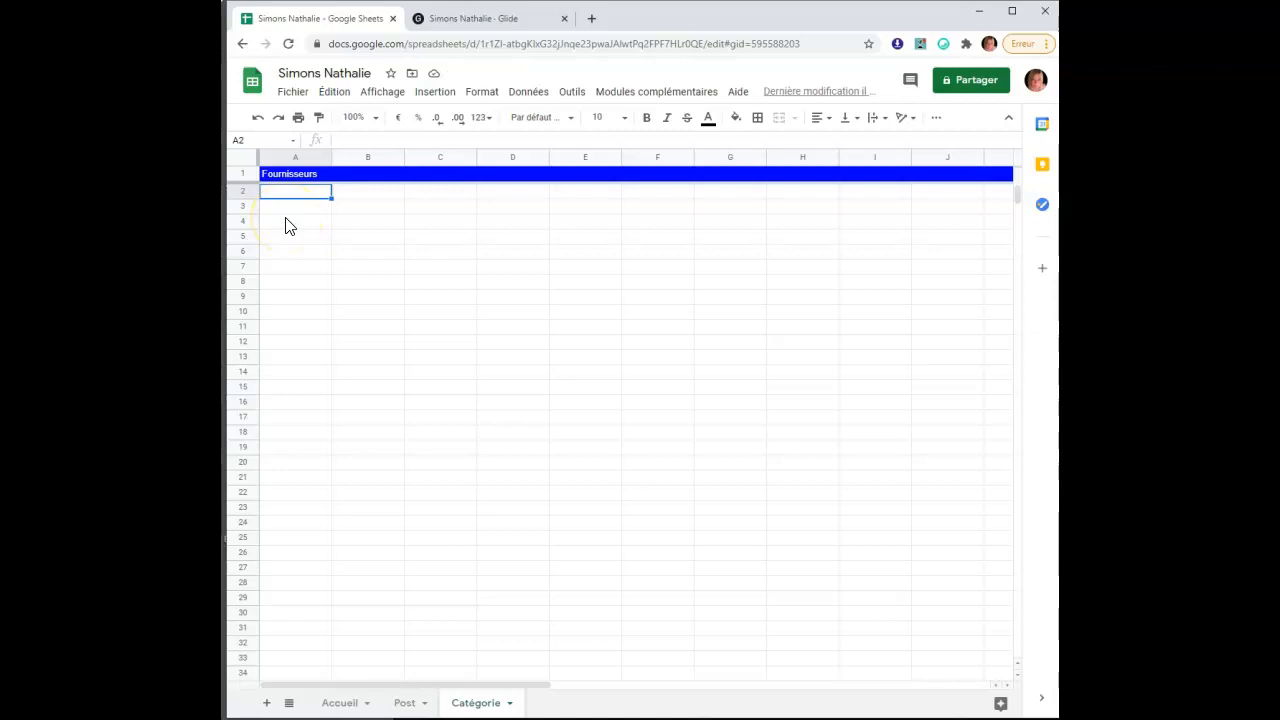
type("Dehaize")
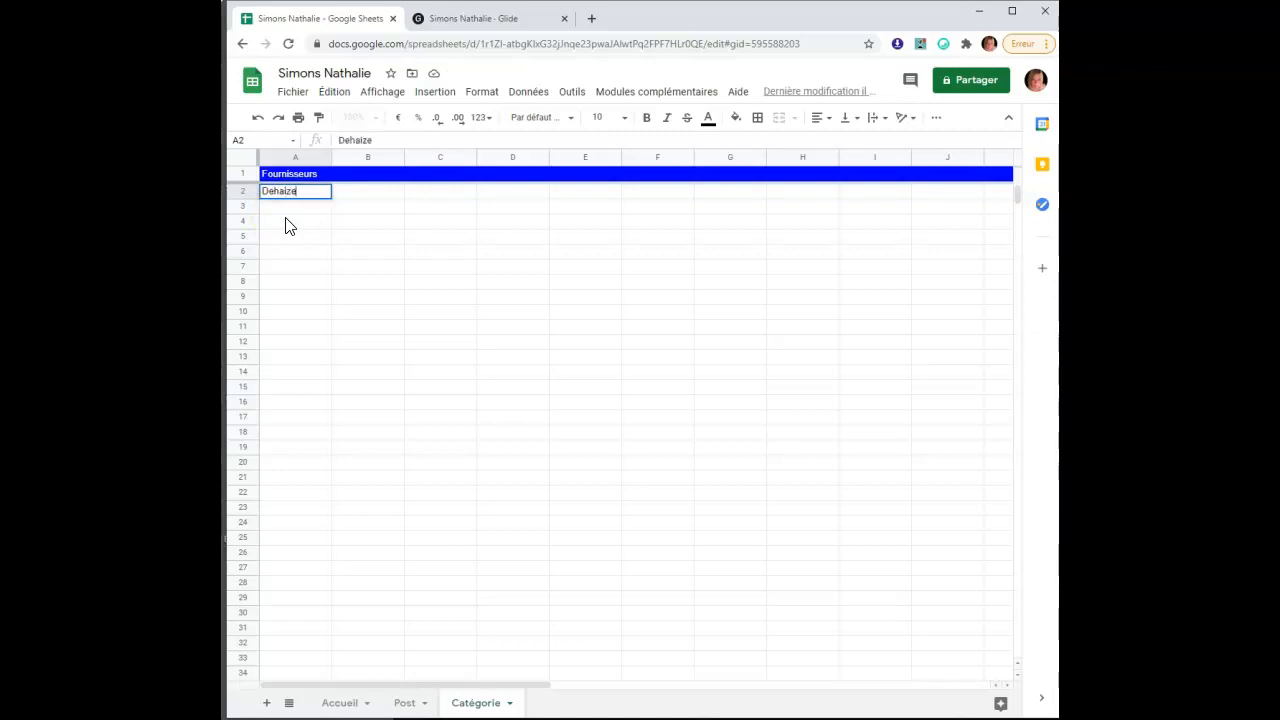
key("Return")
type("Gb")
key("Return")
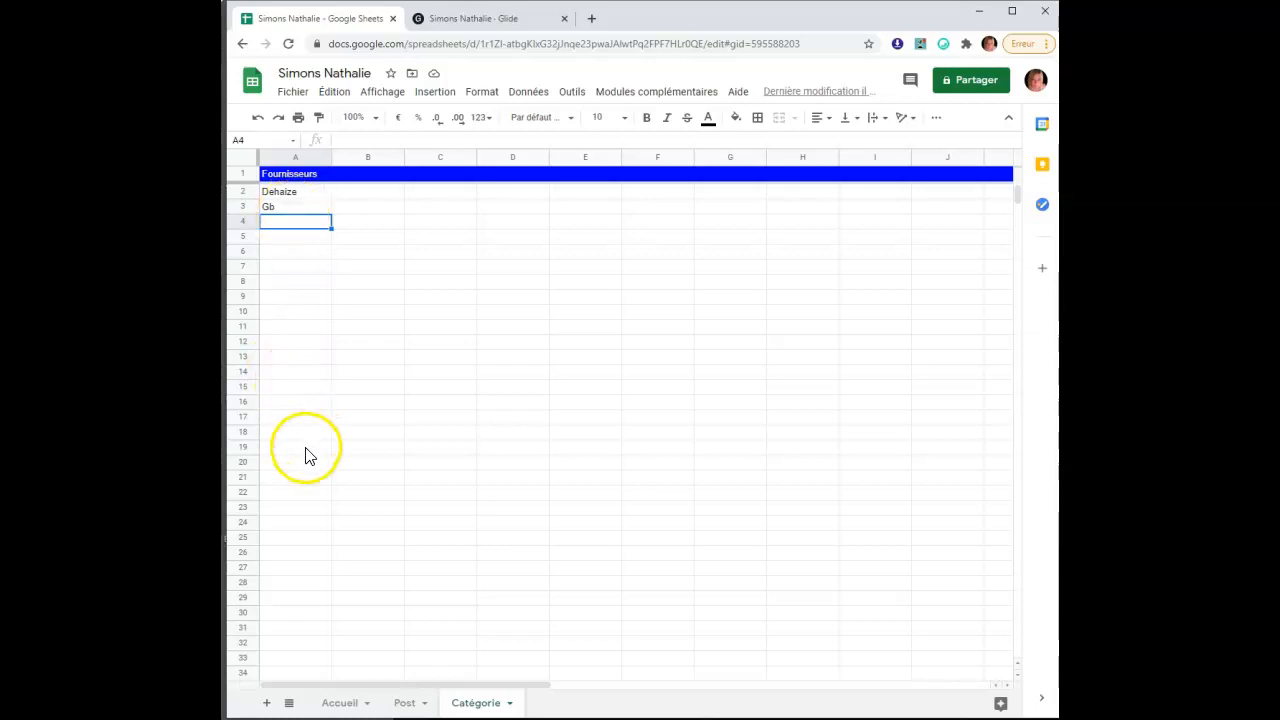
Clear the two sample suppliers from cells A2 and A3
left_click(370, 180)
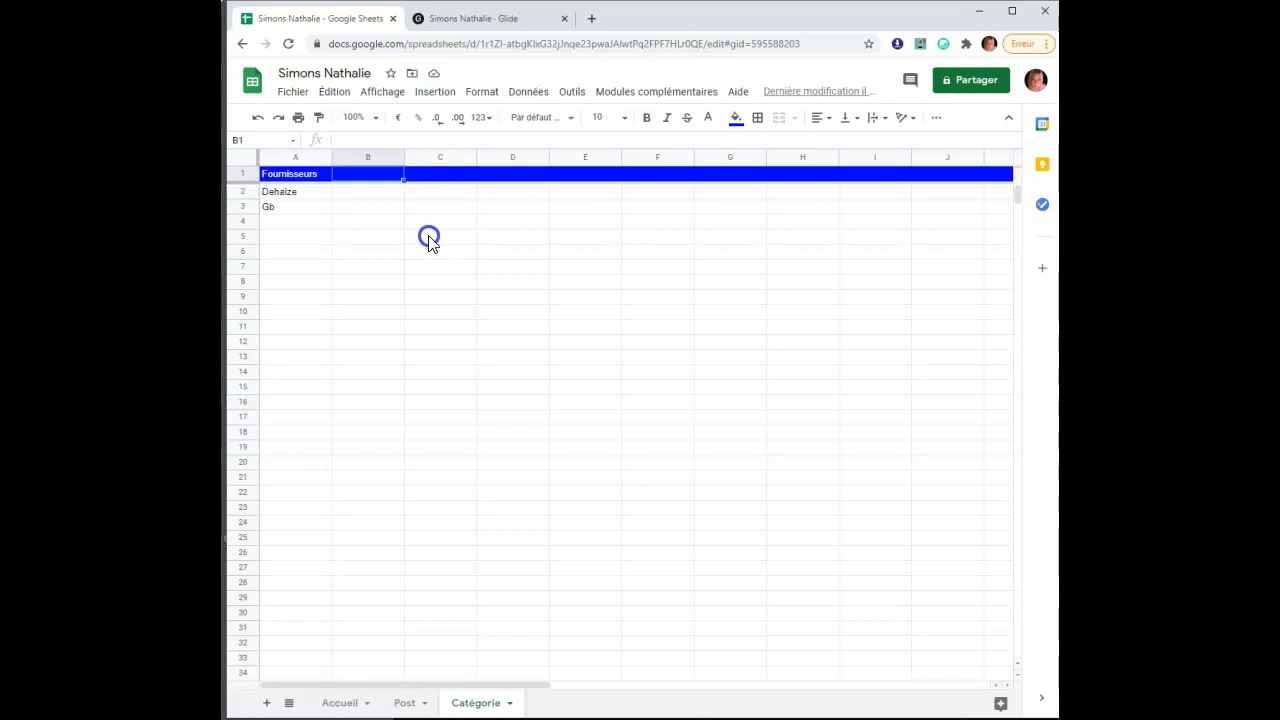
left_click(305, 200)
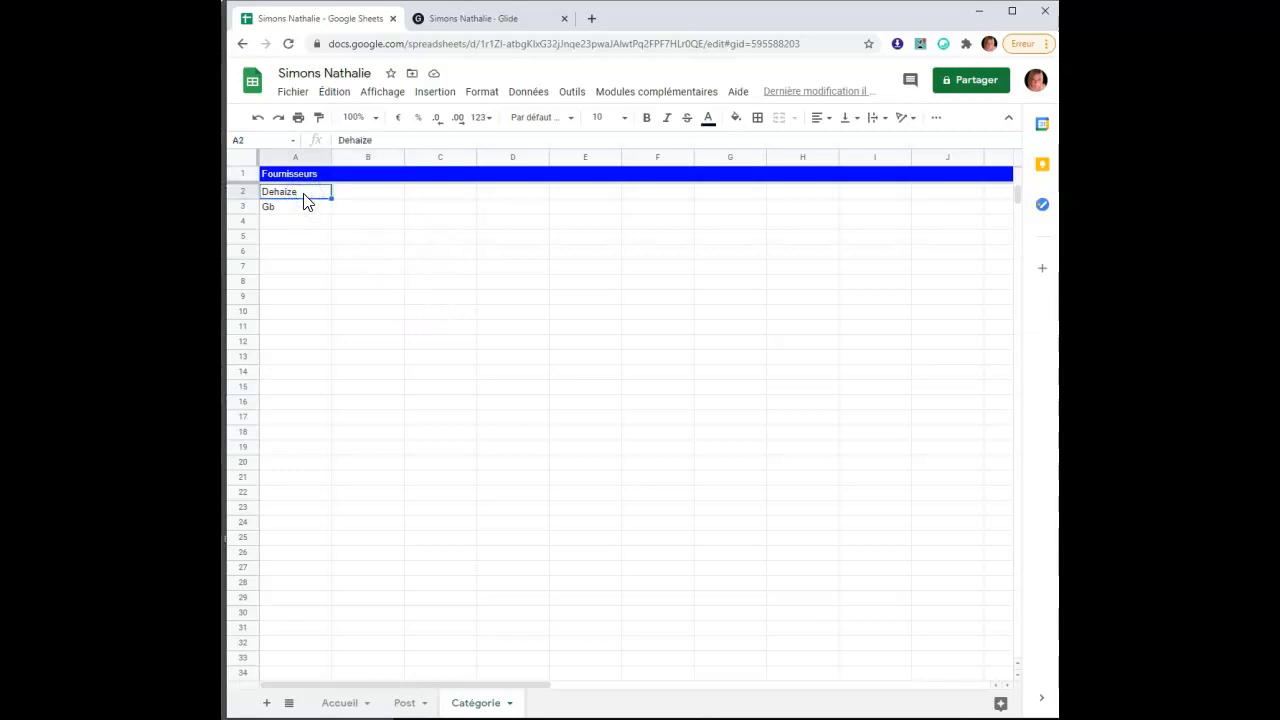
key("Delete")
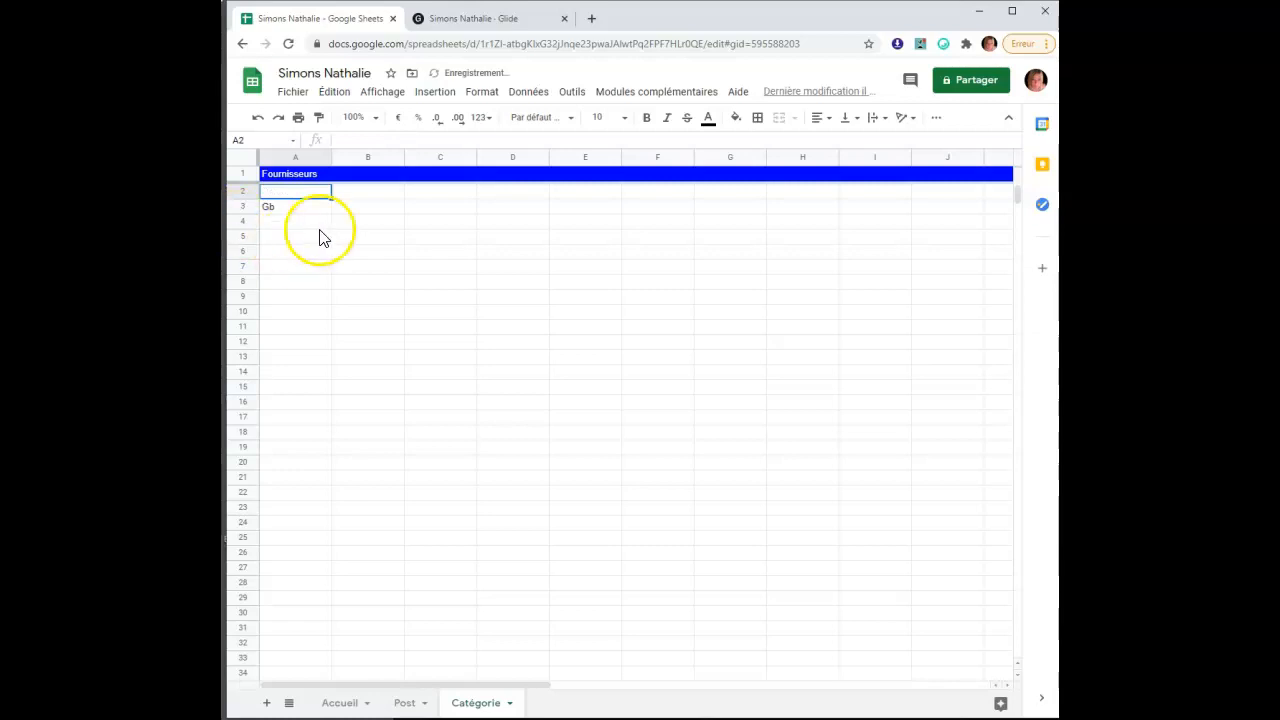
left_click(312, 217)
key("Delete")
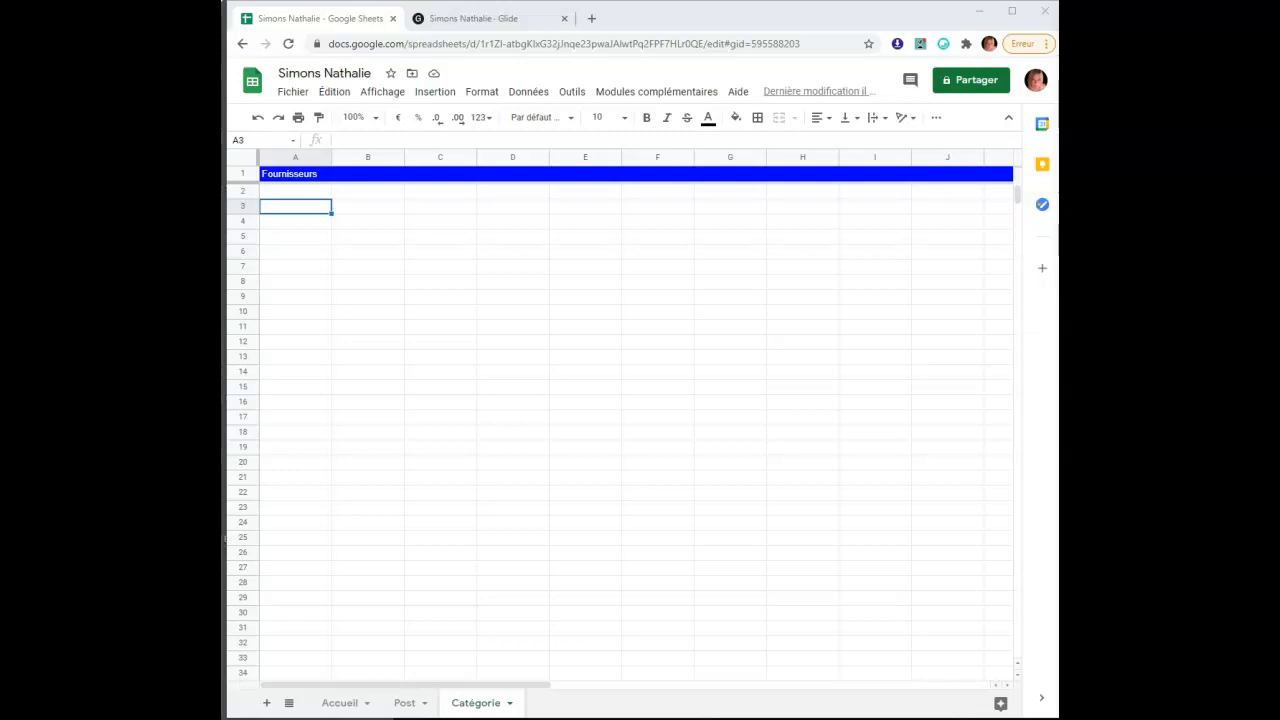
Paste the copied list of suppliers, from Aldi to Vêtements, into the Fournisseurs column starting at cell A2
left_click(289, 193)
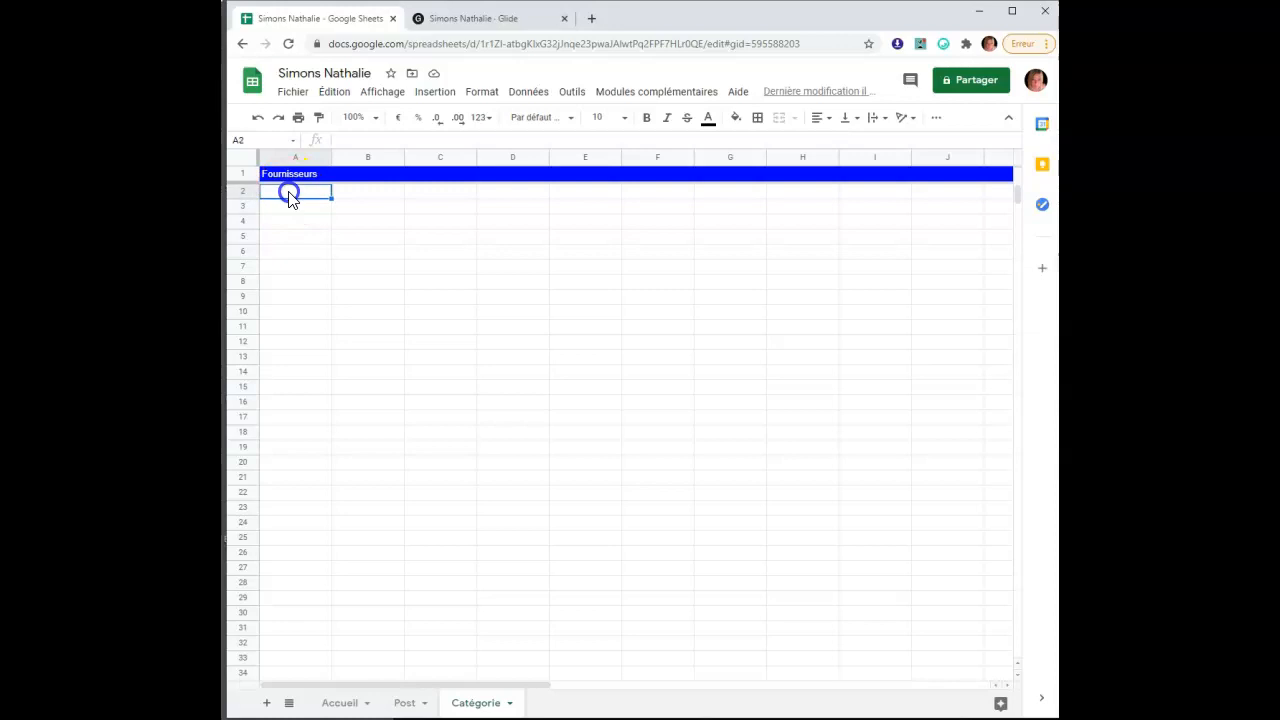
right_click(289, 195)
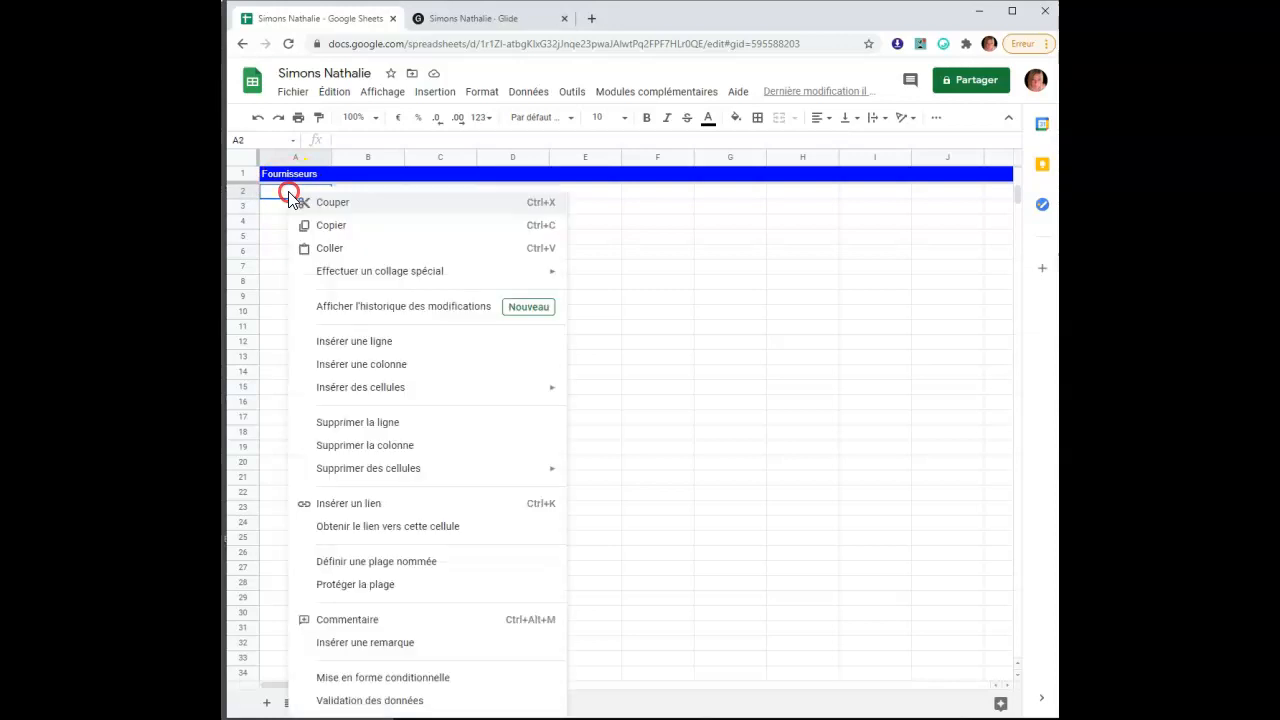
left_click(340, 250)
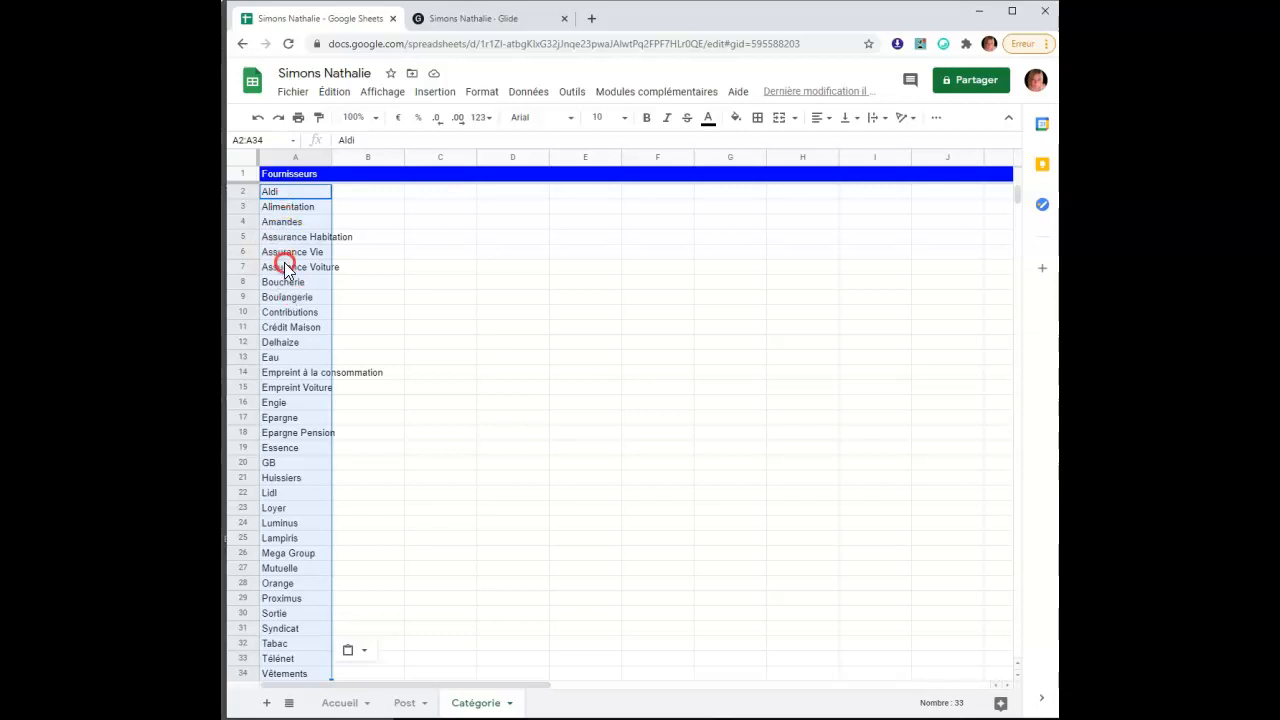
left_click(438, 323)
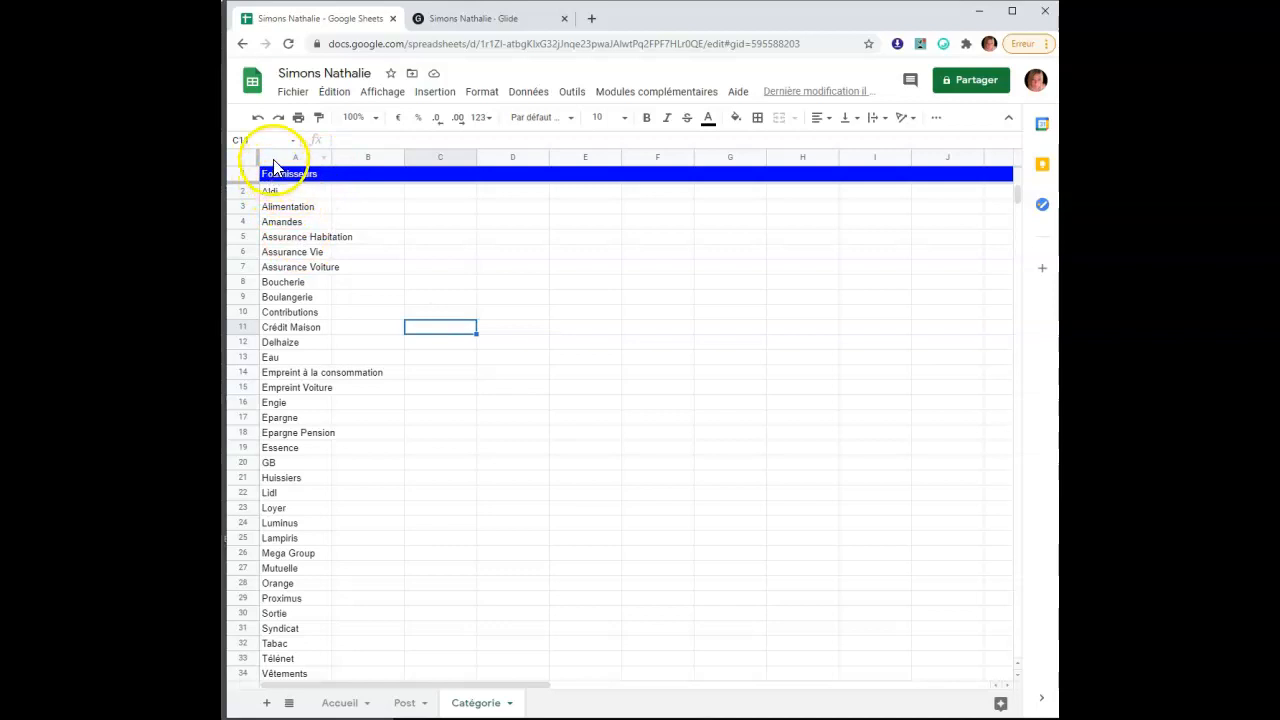
left_click_drag(287, 192, 287, 665)
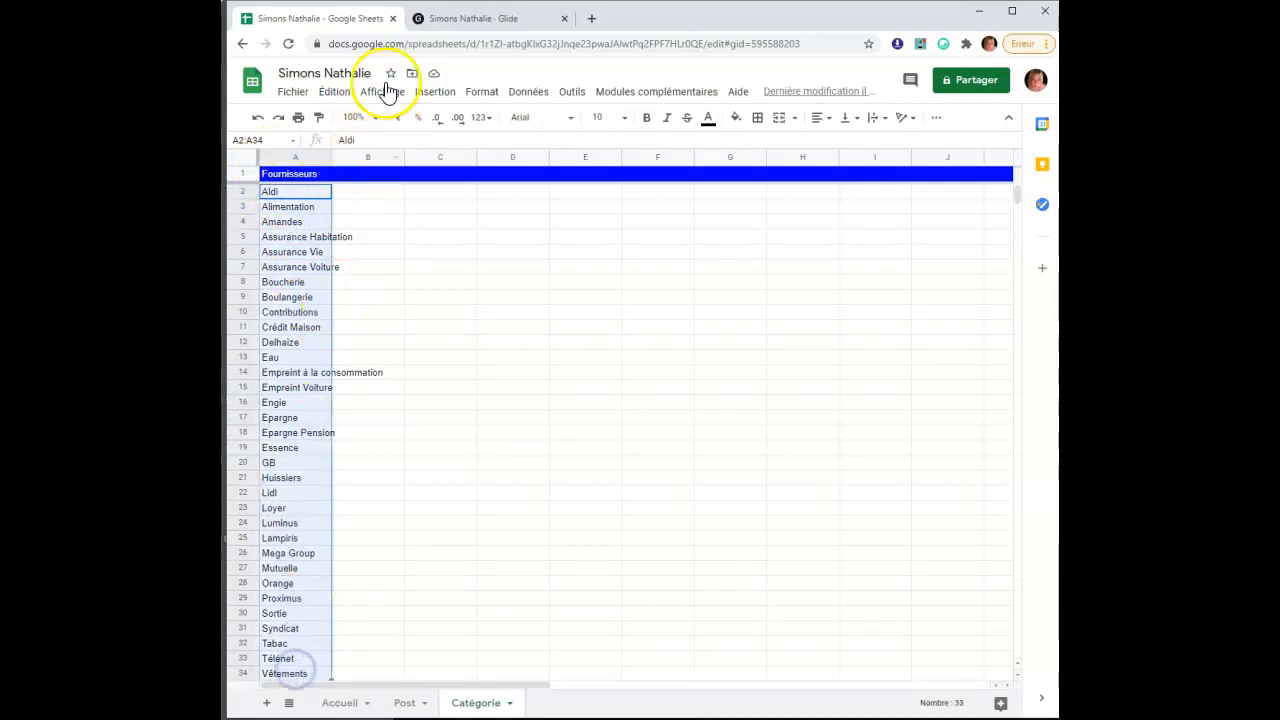
left_click(520, 97)
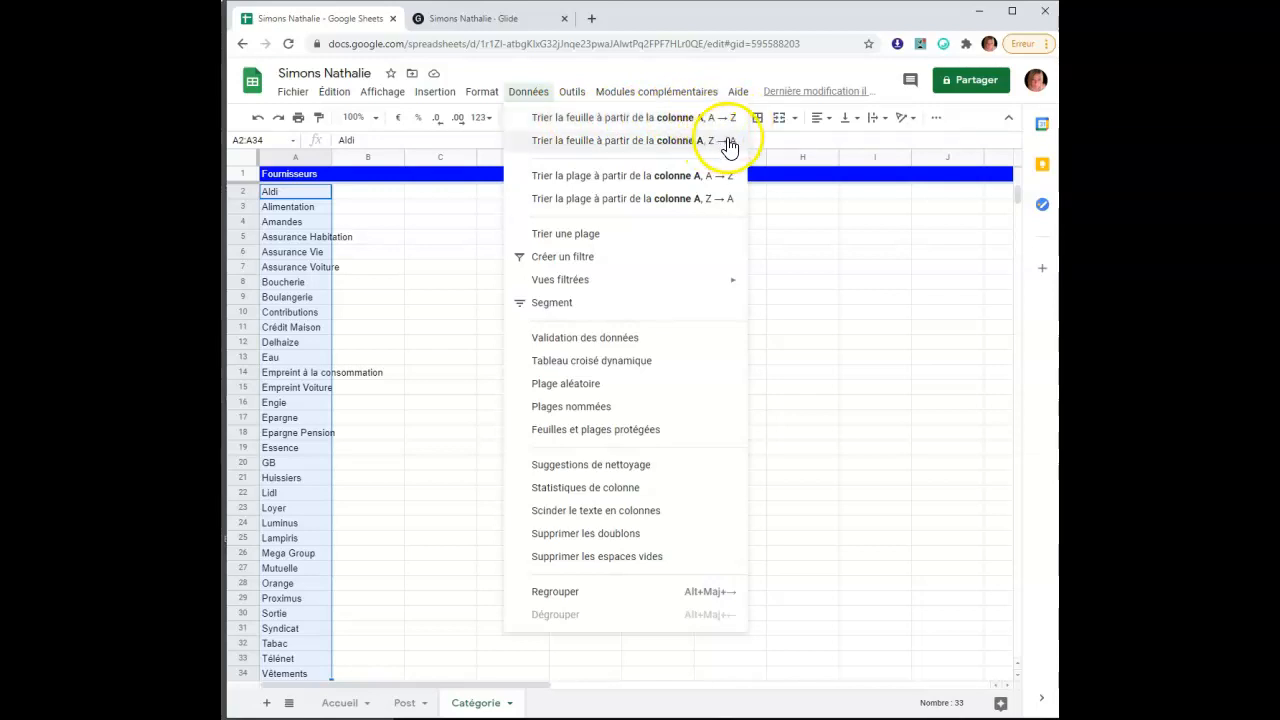
left_click(430, 252)
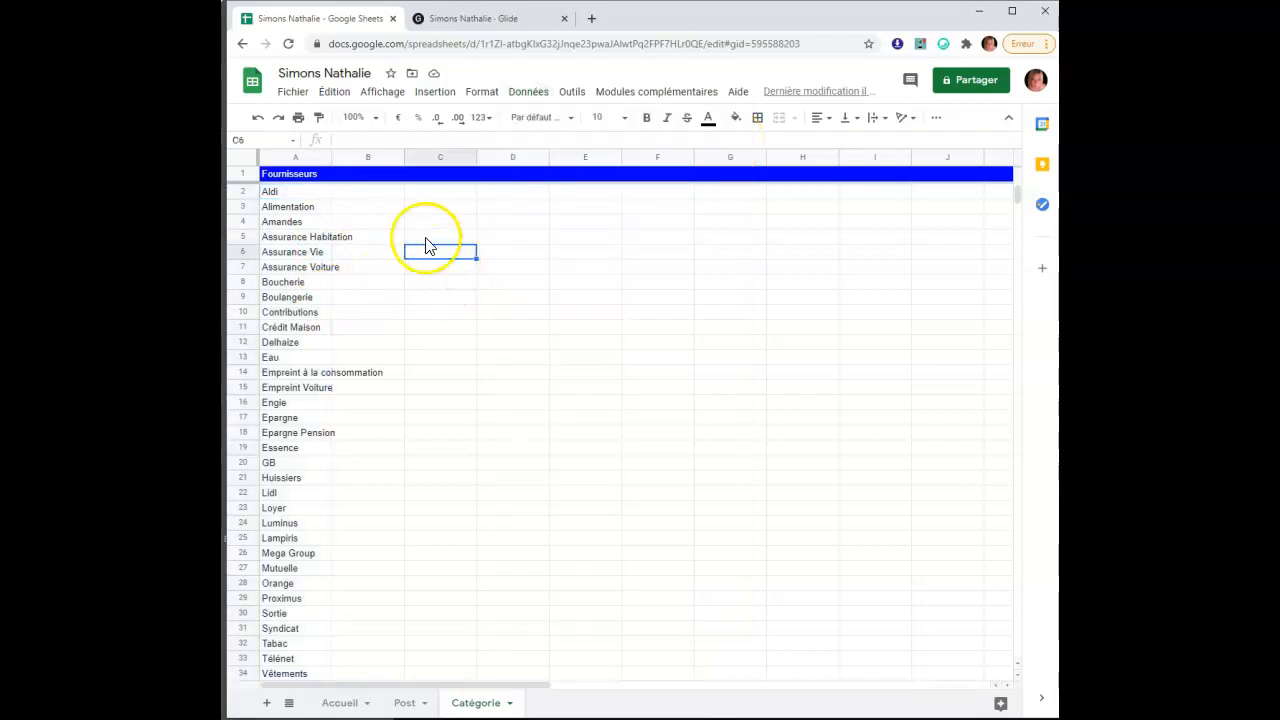
Widen column A to fit the supplier names and enter the header "Rentré" in cell B1
left_click_drag(331, 158, 407, 160)
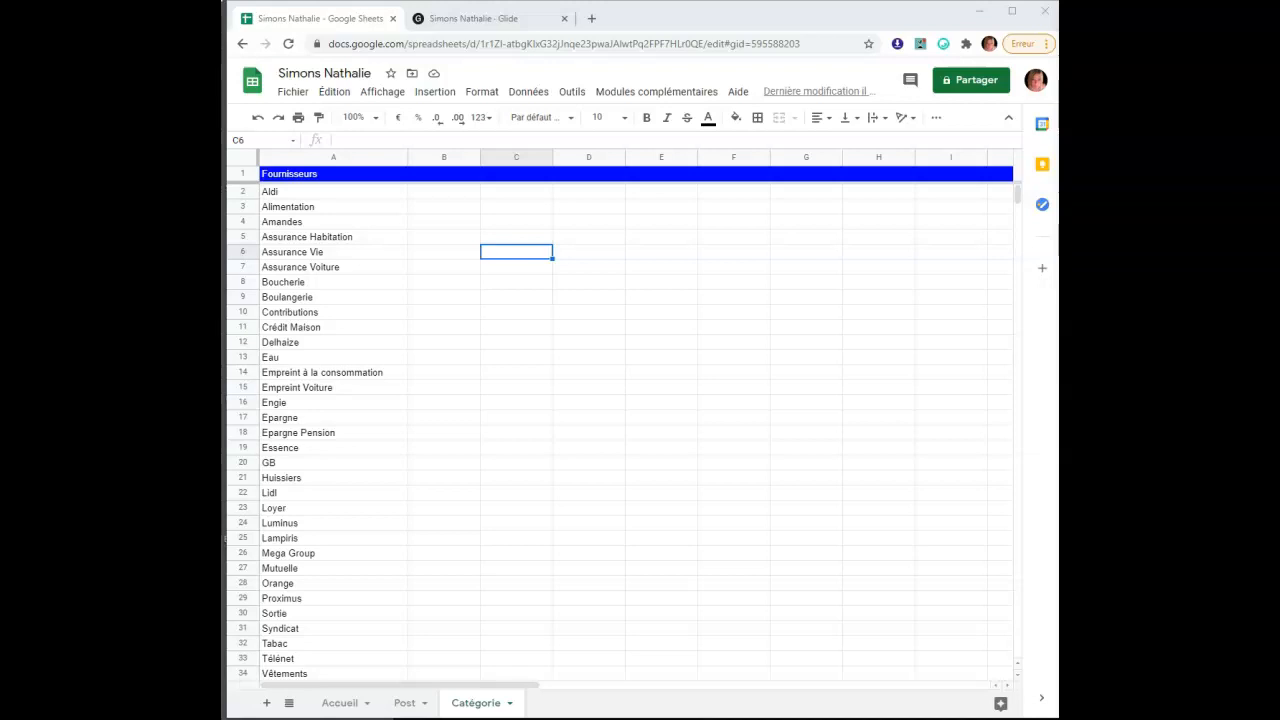
left_click(437, 176)
type("Rentré")
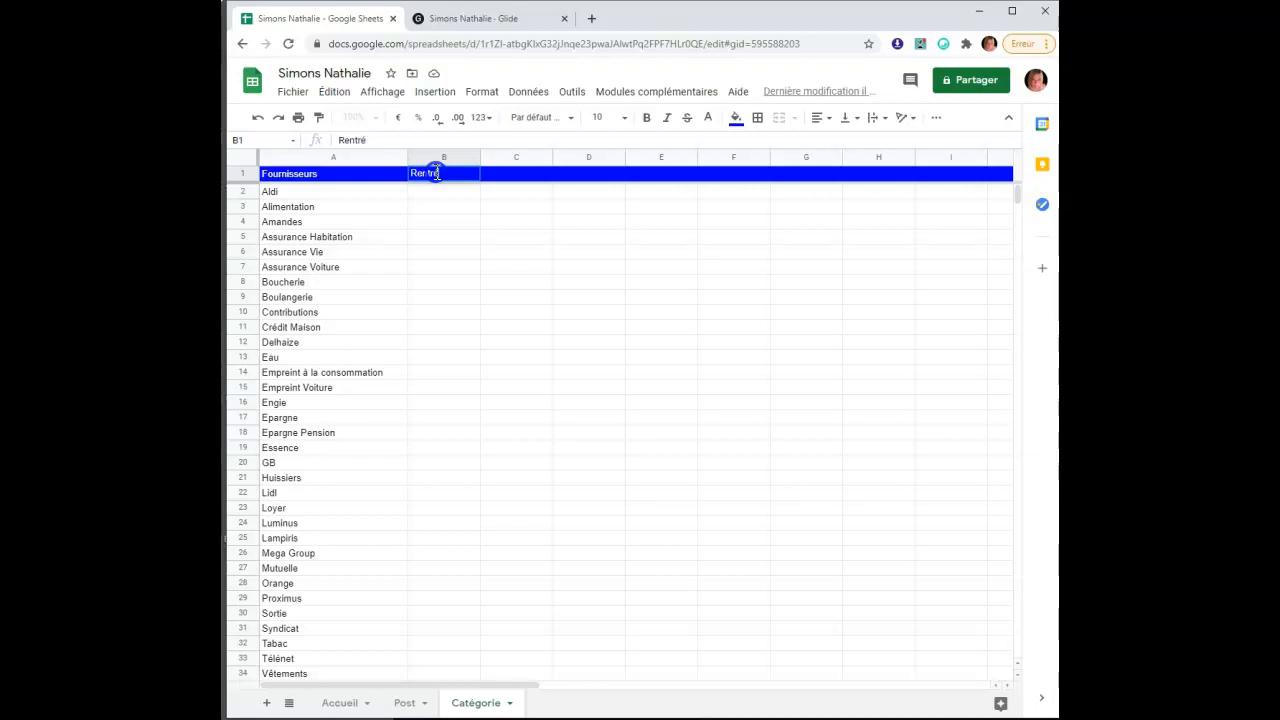
key("Return")
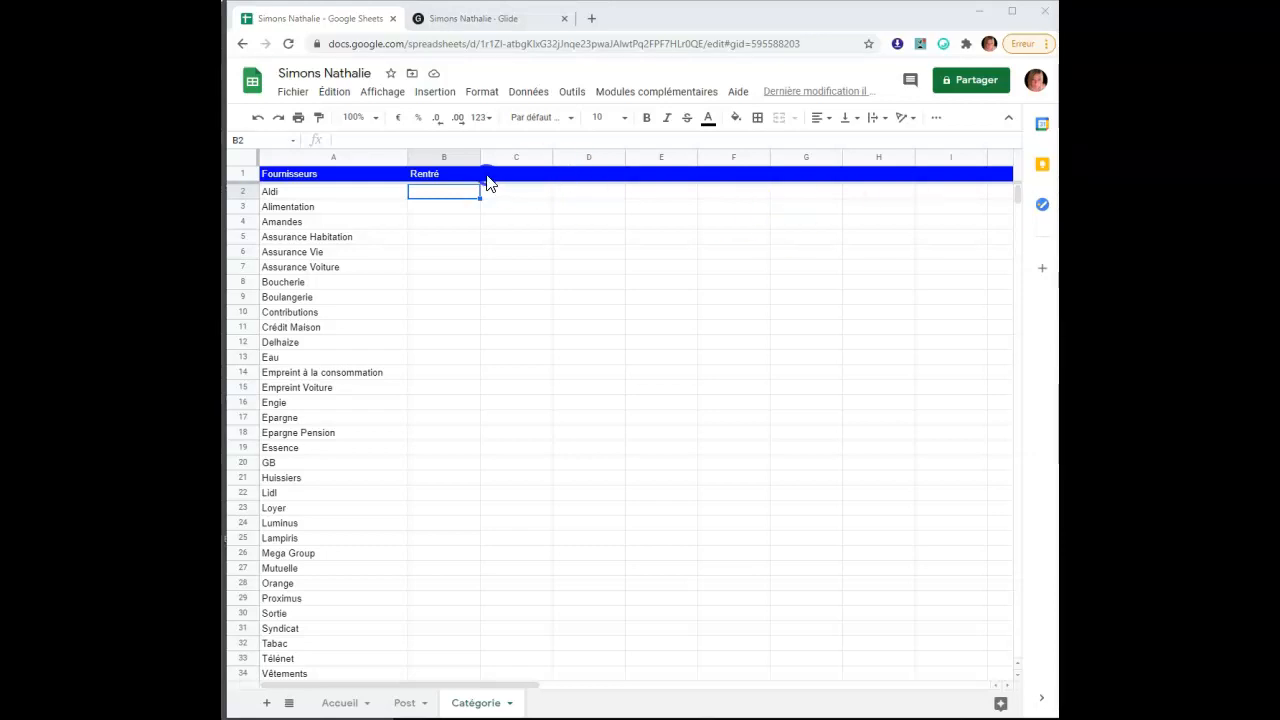
Paste the copied income list, from Allocation Familliale to Salaire, starting at cell B2 and widen column B to fit it
left_click(425, 199)
right_click(425, 199)
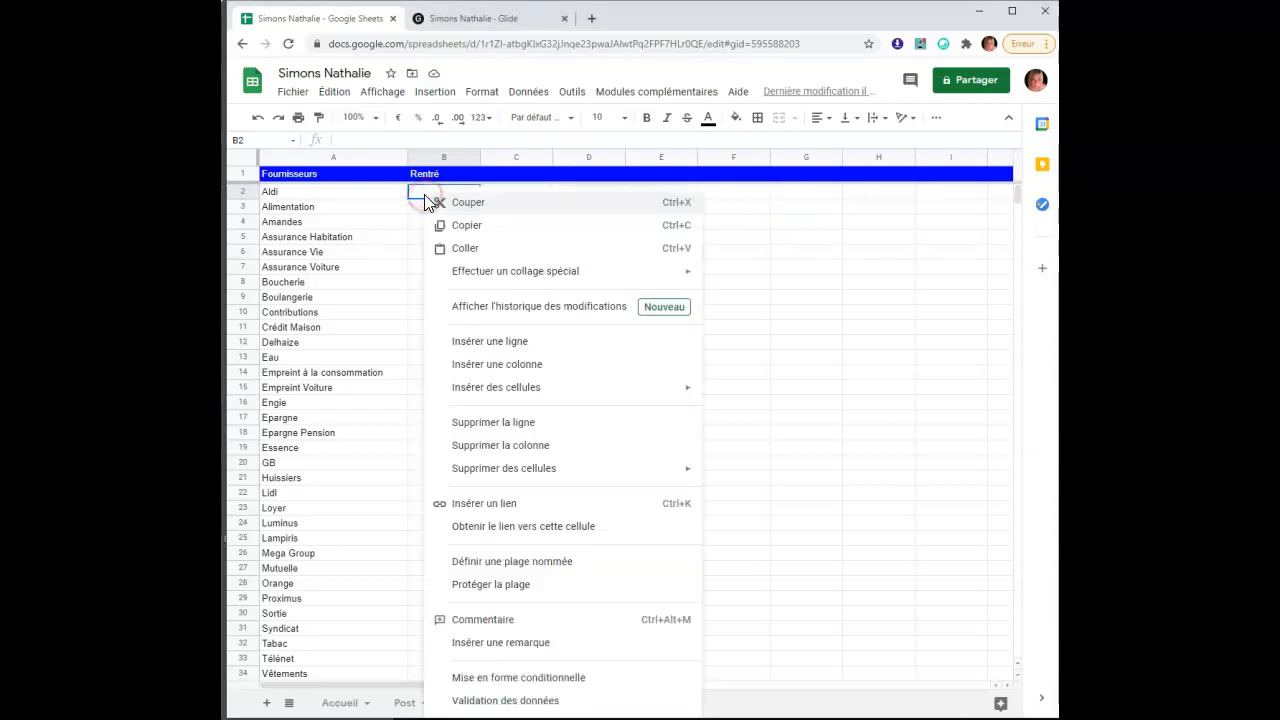
left_click(466, 249)
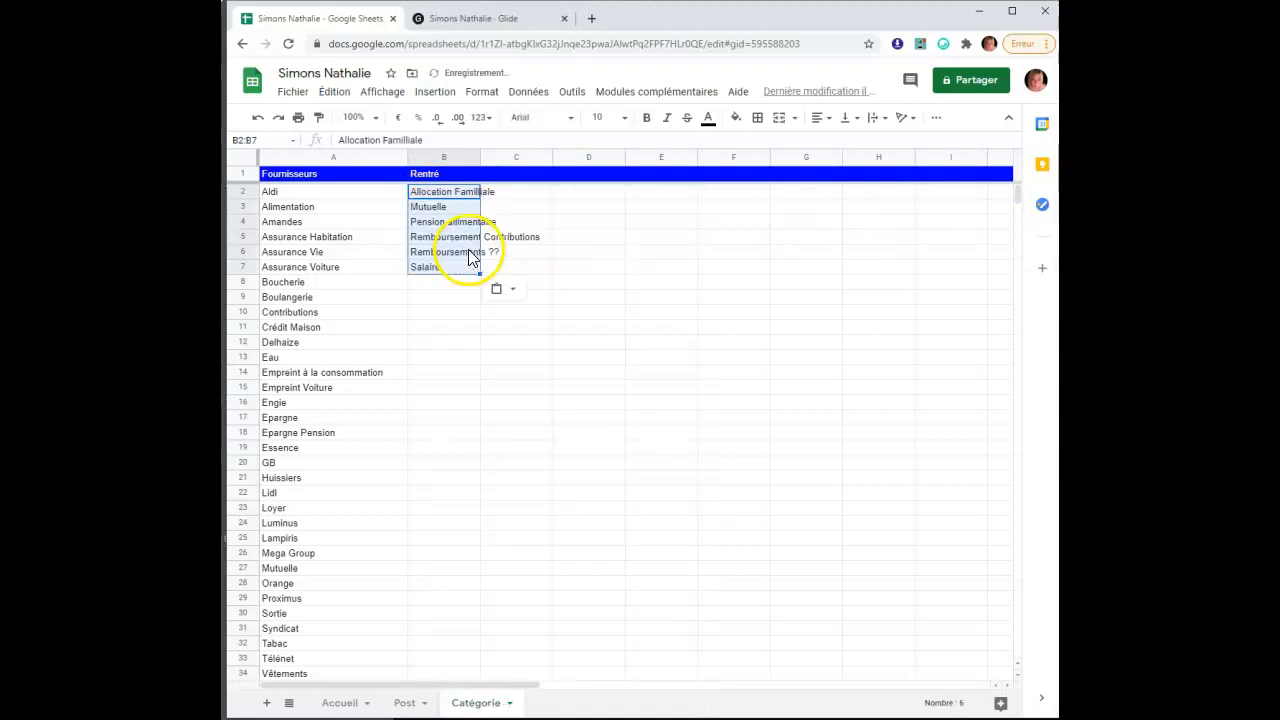
left_click(655, 358)
left_click_drag(481, 157, 551, 160)
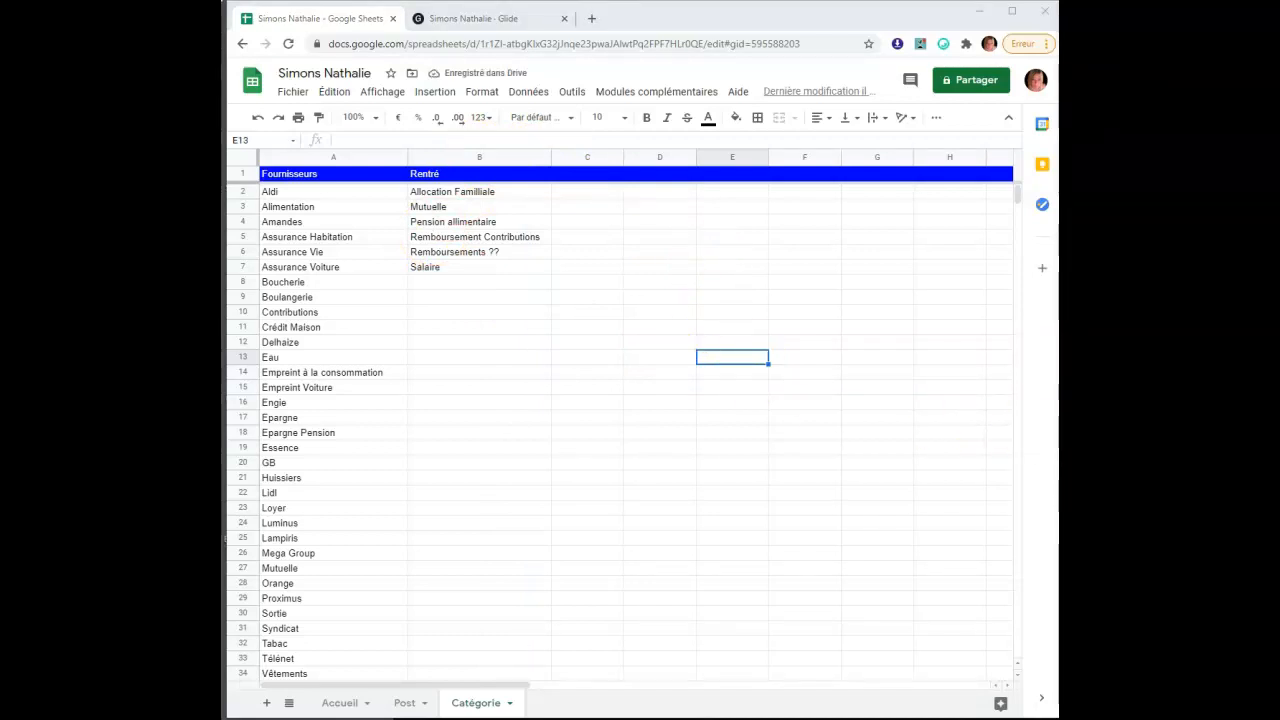
Enter the header "Style d'envoi" in cell C1 with the options "Envoi simple" and "Recommandé" in C2 and C3
left_click(573, 173)
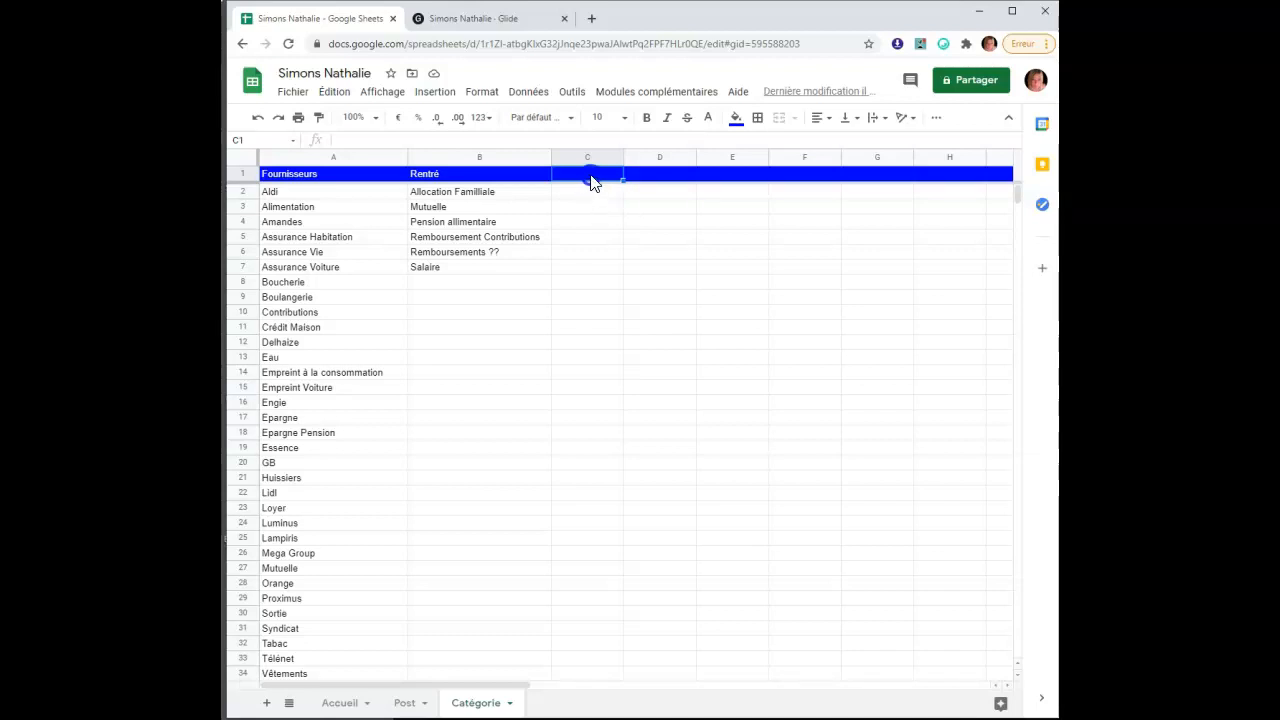
type("Style d'envoi")
left_click(591, 190)
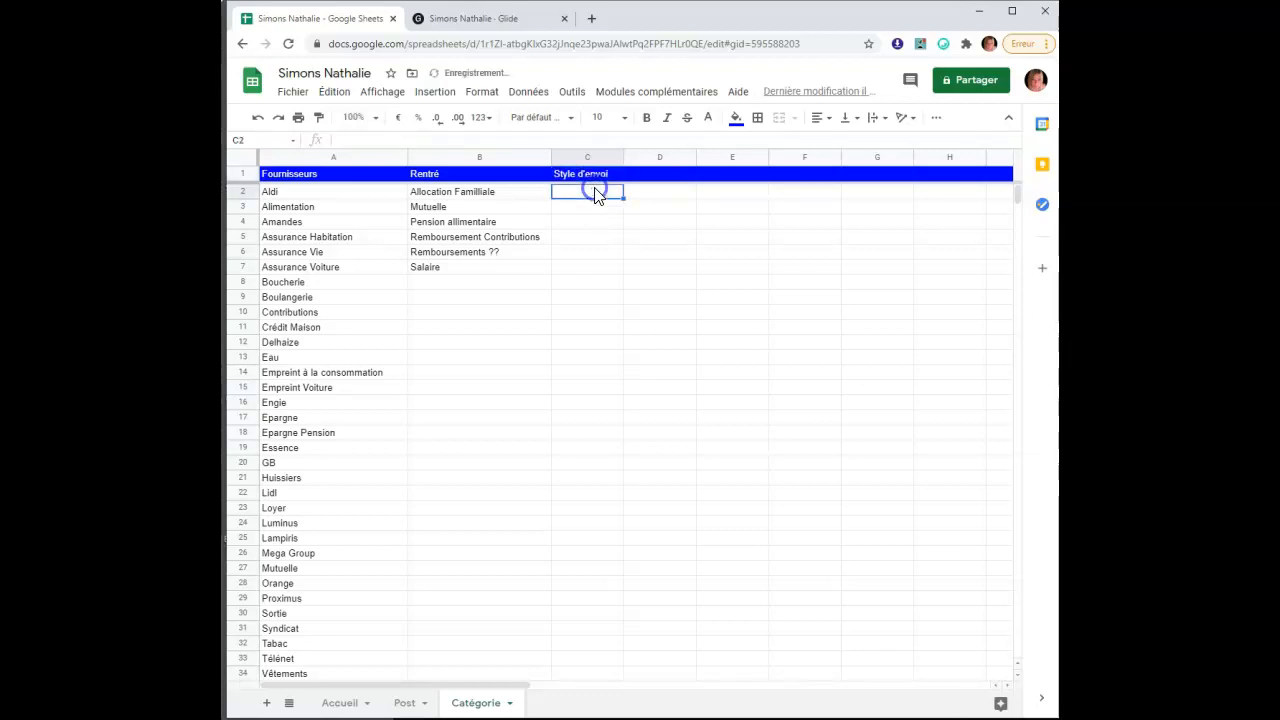
type("Envoi simple")
key("Return")
type("Recomman")
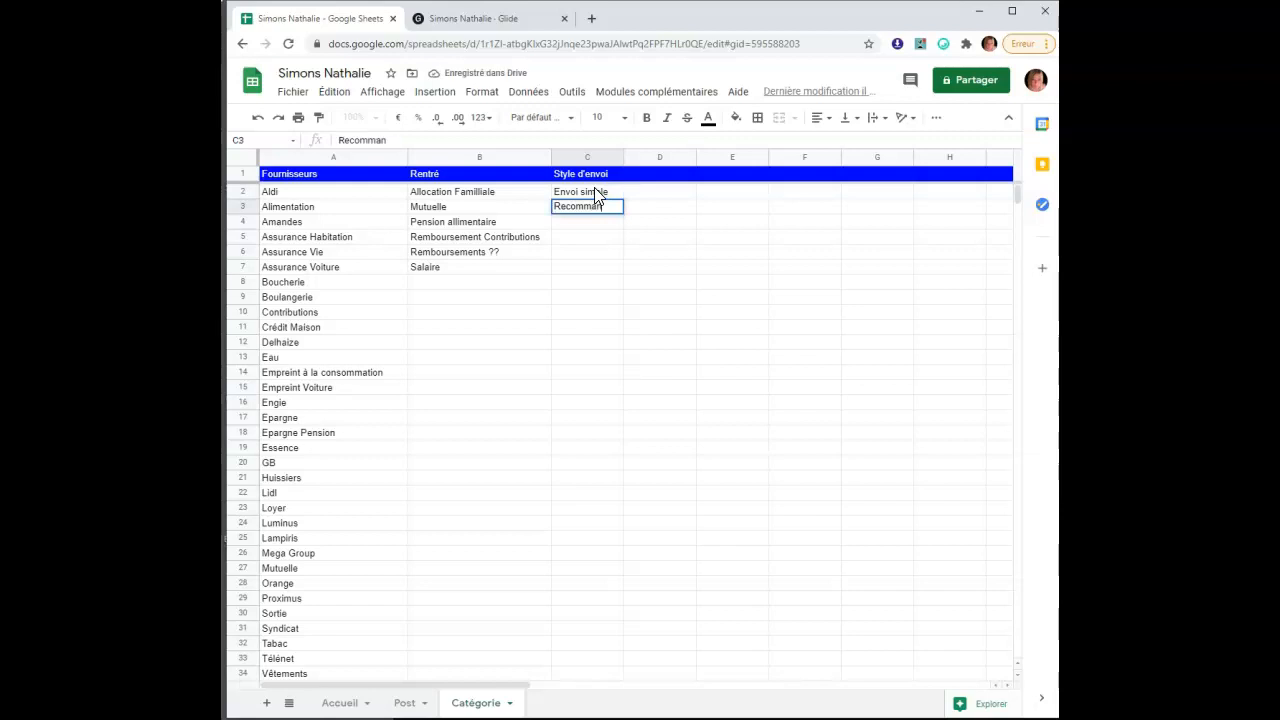
type("dé")
key("Return")
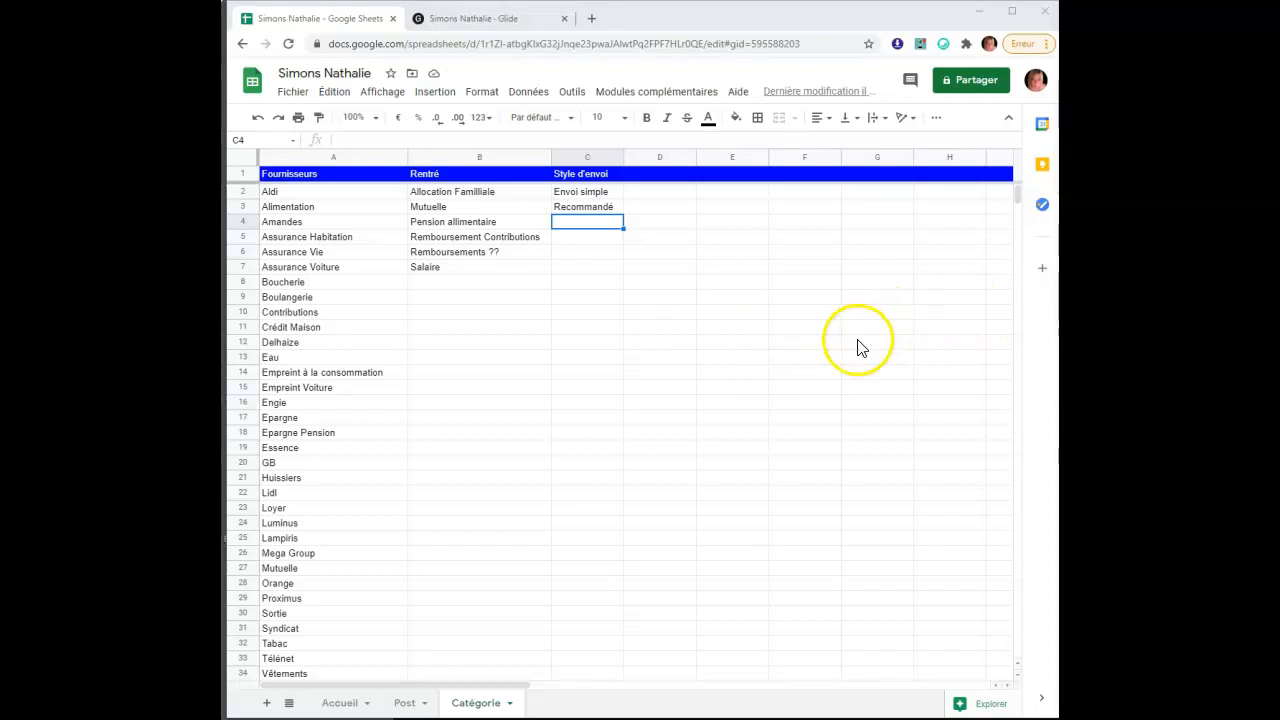
Enter the header "Style de Paiement" in cell D1 and widen column D to fit it
left_click(670, 181)
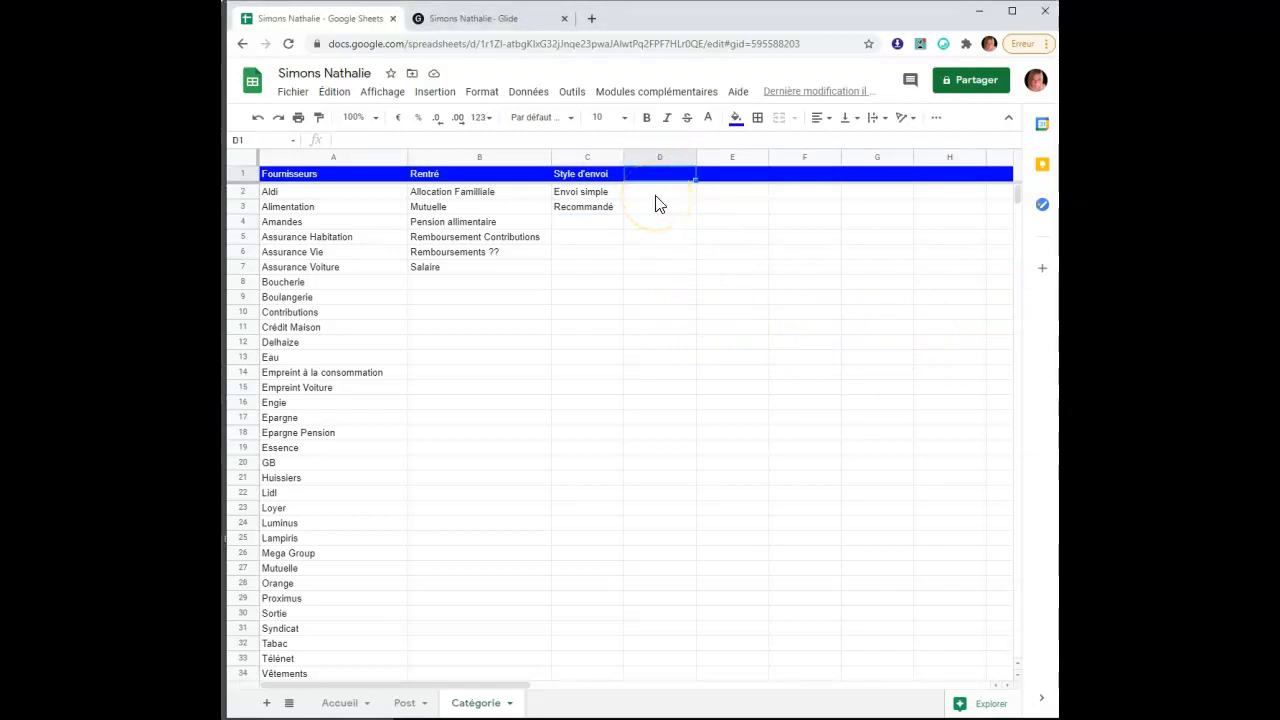
type("Style de Paiement")
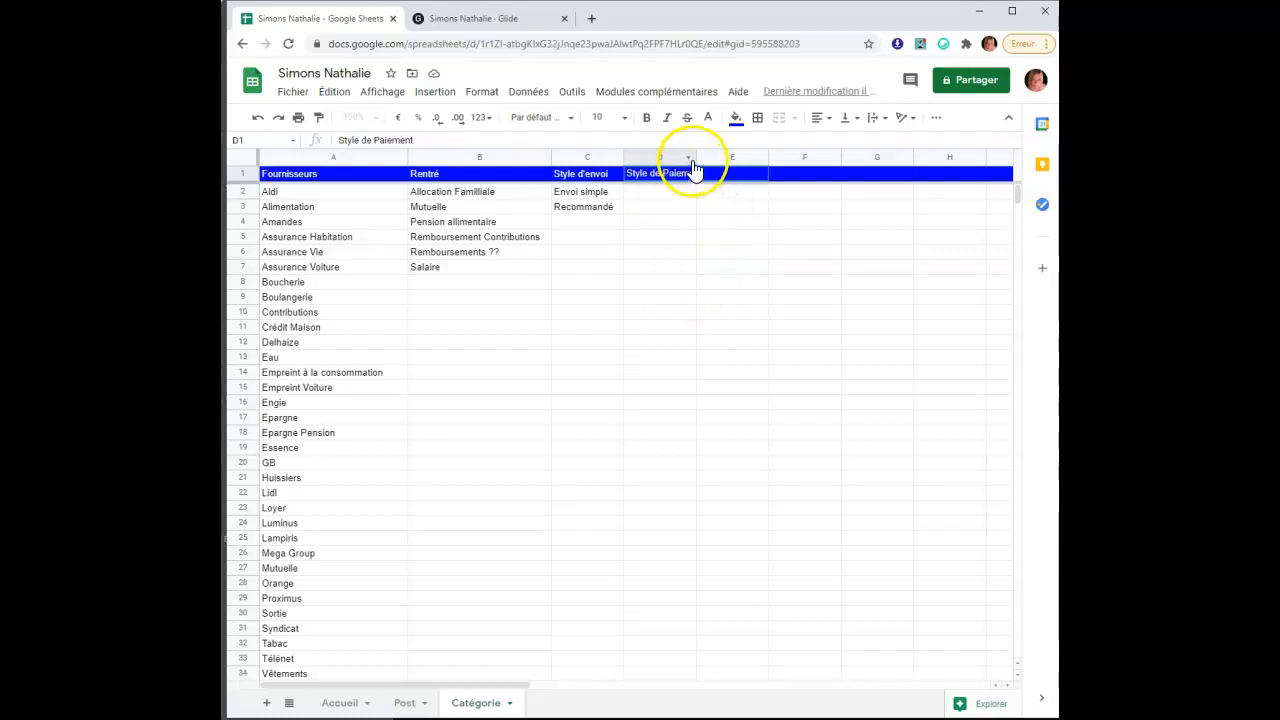
left_click_drag(693, 156, 720, 165)
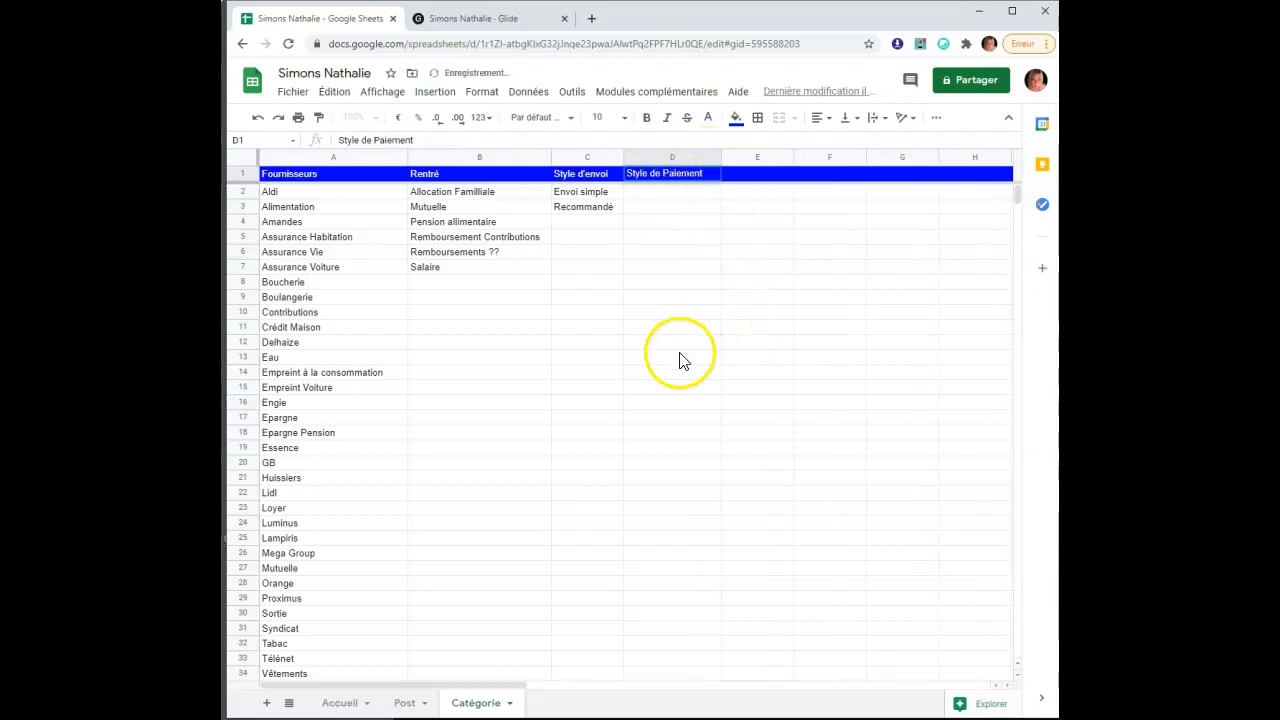
left_click(684, 367)
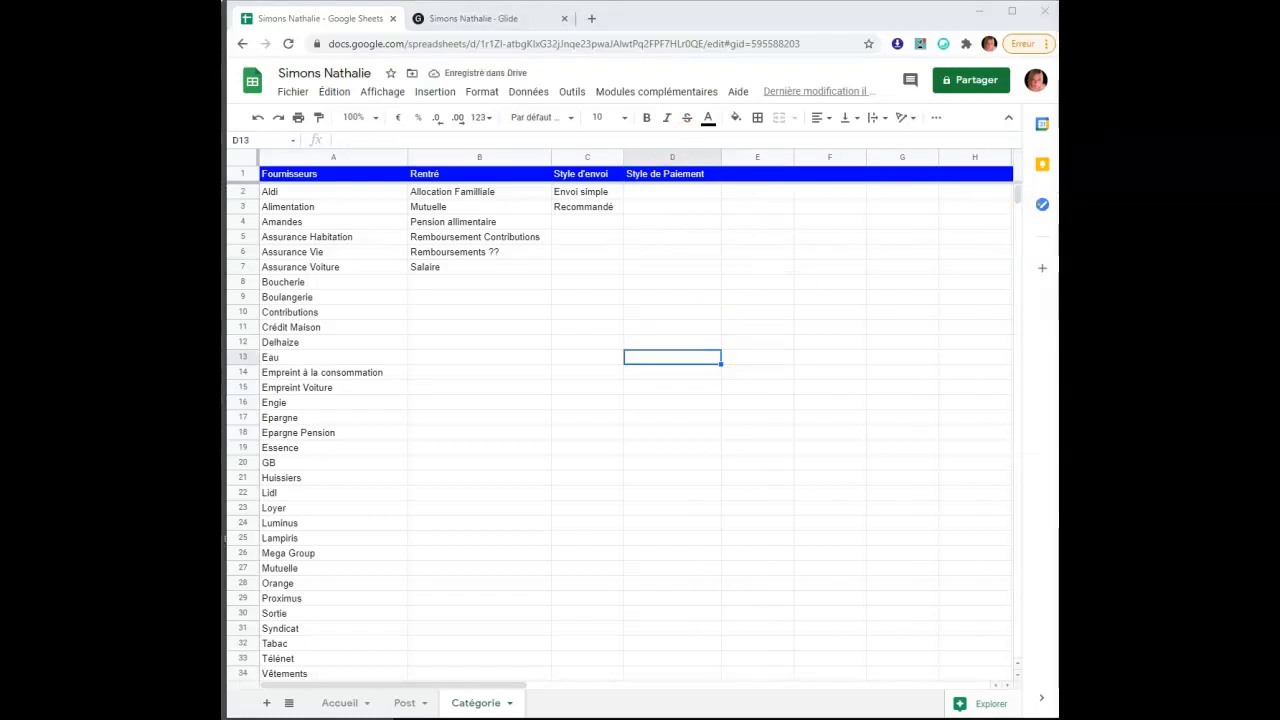
Paste the copied payment options Annuel, Mensuel, Semestriel and Trimestriel under Style de Paiement, starting at cell D2
left_click(643, 193)
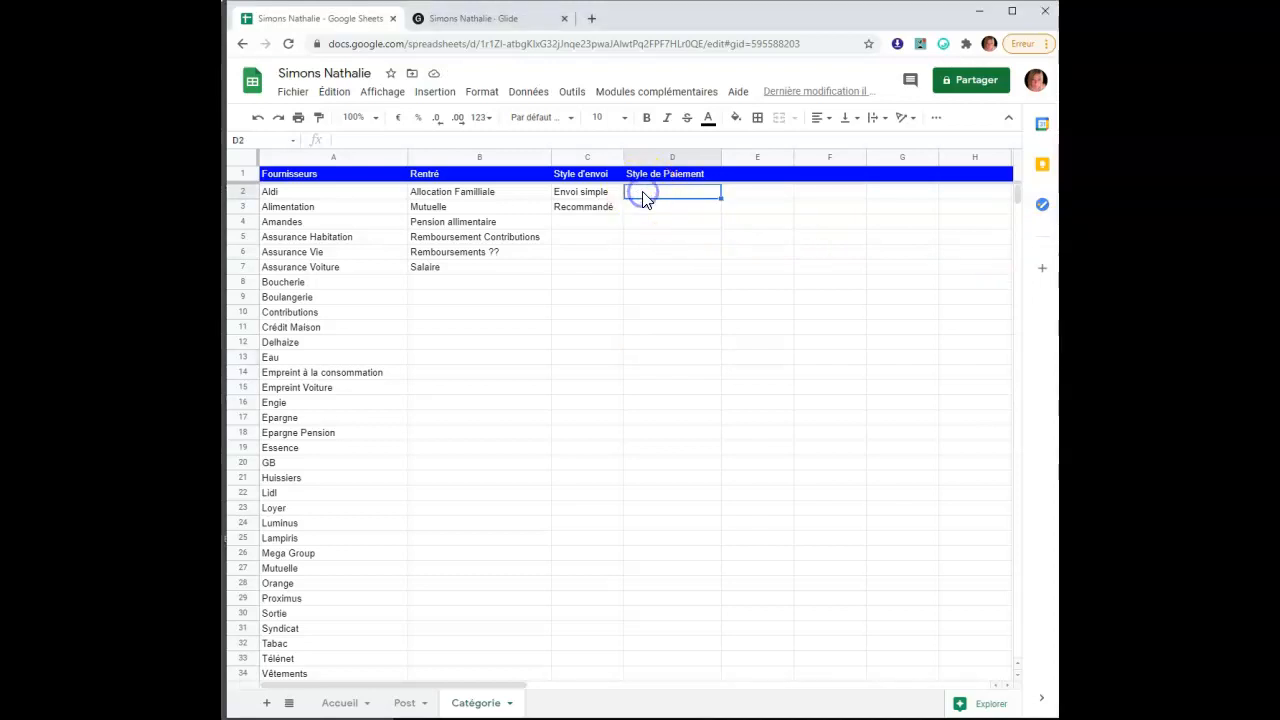
right_click(643, 195)
left_click(701, 253)
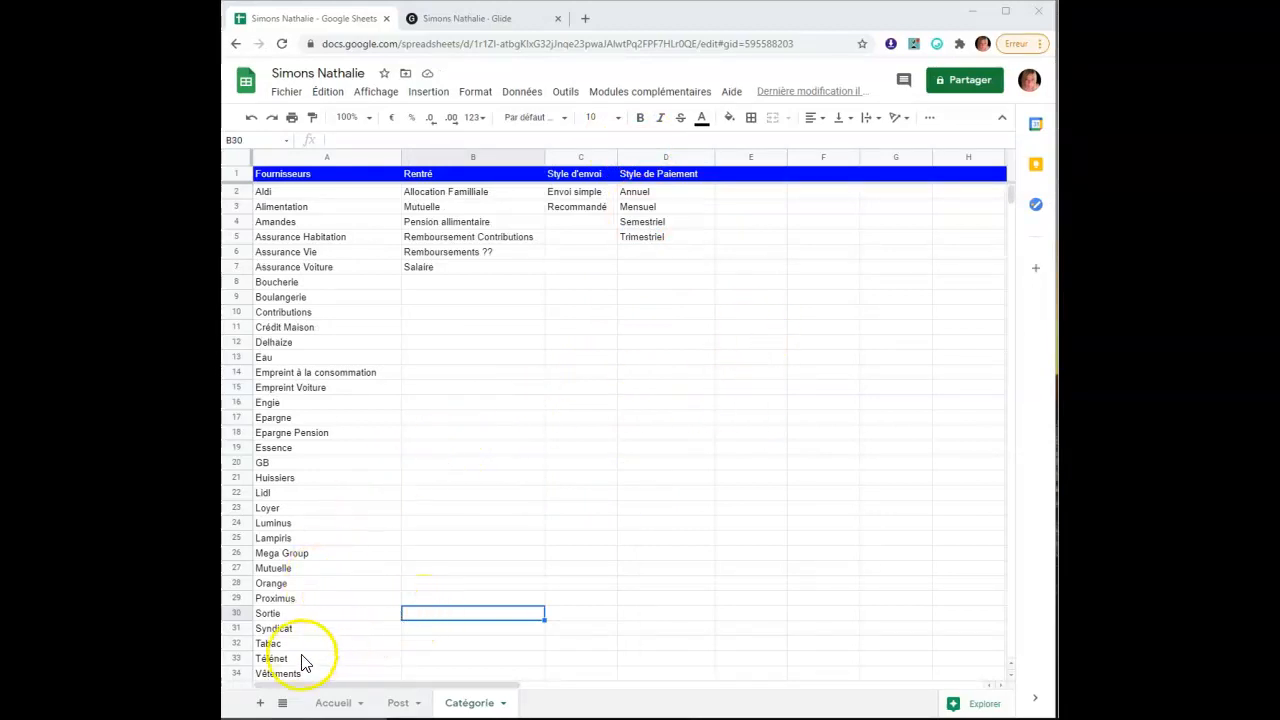
Add a new sheet and rename it "Fiches Fournisseurs"
left_click(260, 708)
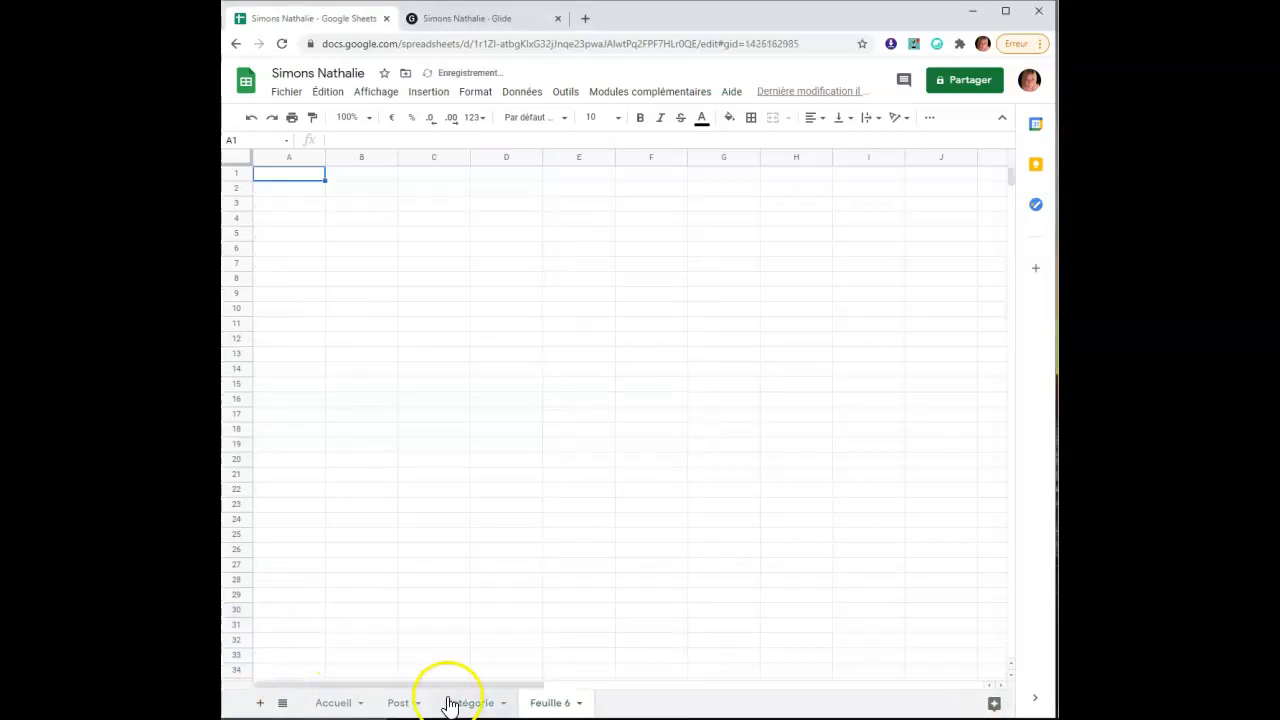
left_click(551, 700)
left_click(575, 524)
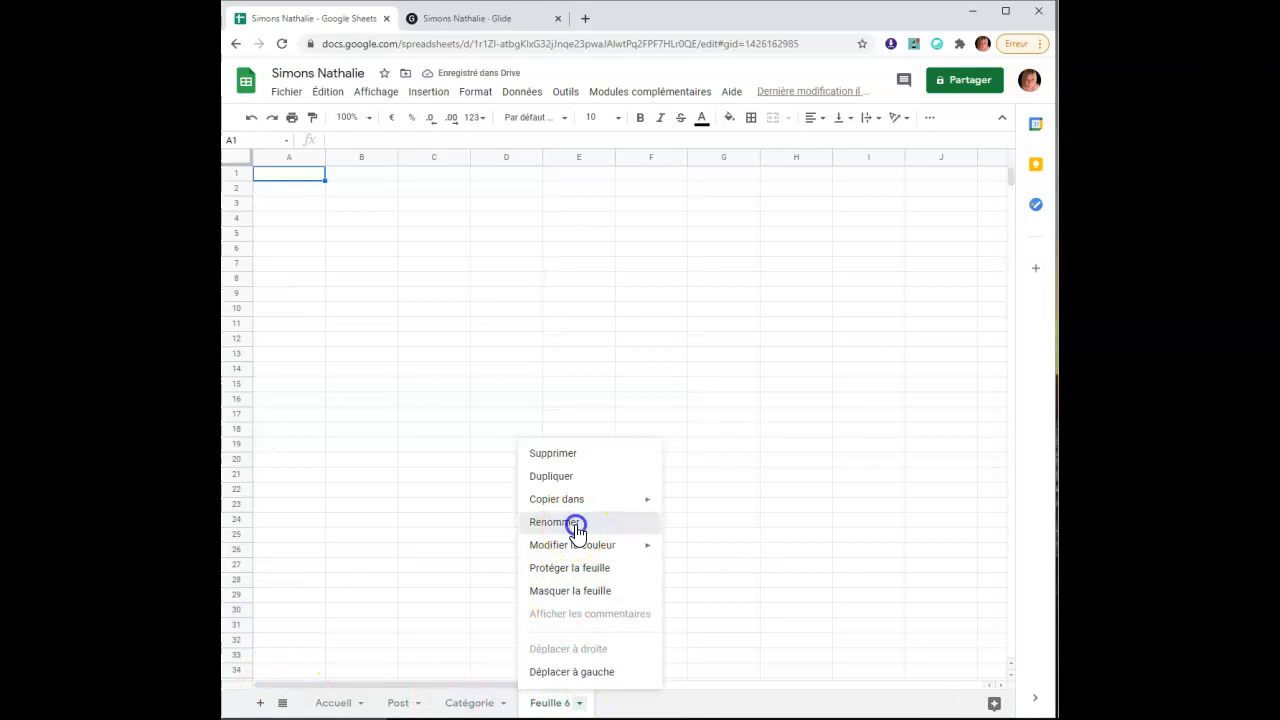
key("BackSpace")
type("fiches Fournisseurs")
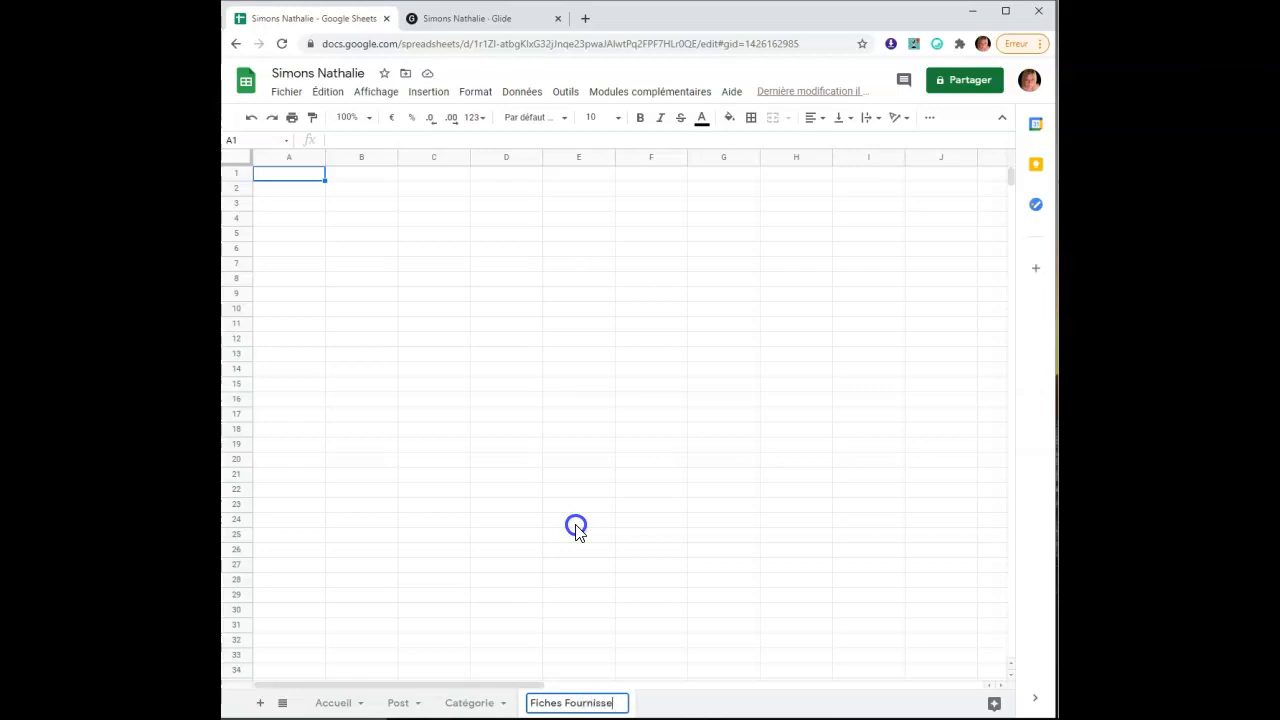
left_click(605, 582)
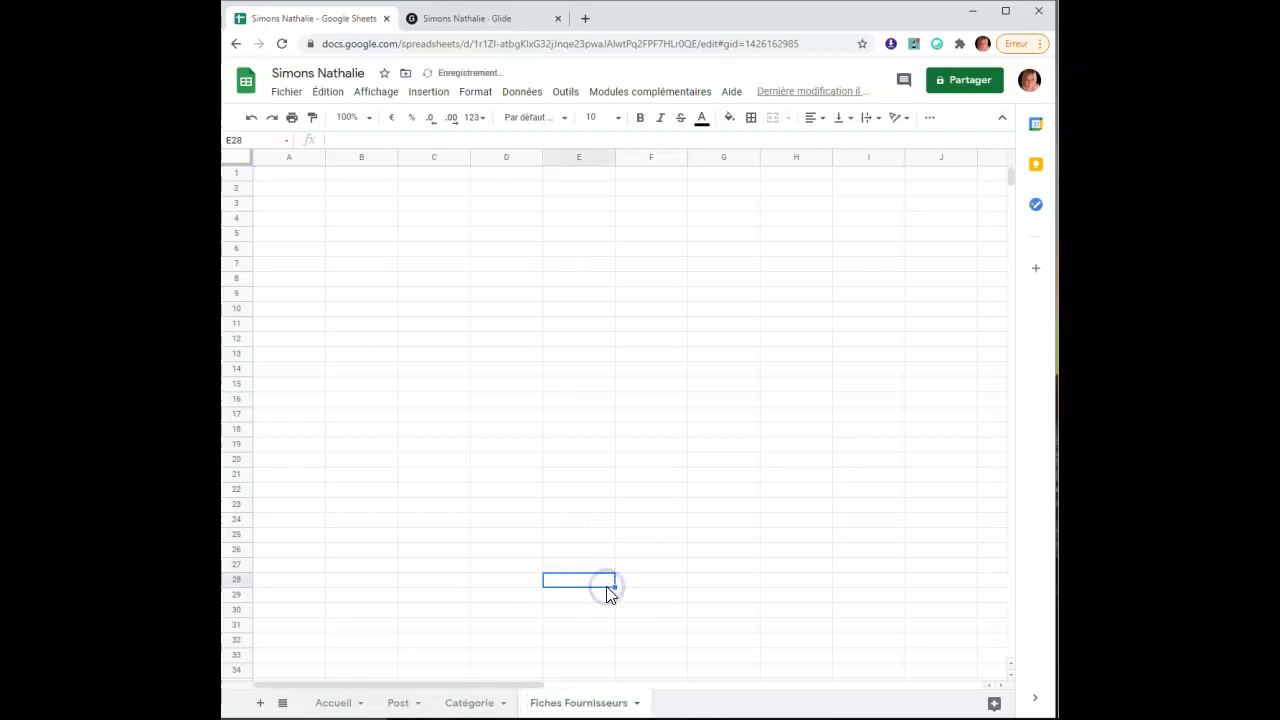
Enter the headers "Fournisseurs" in A1 and "Images" in B1 of the Fiches Fournisseurs sheet
left_click(468, 703)
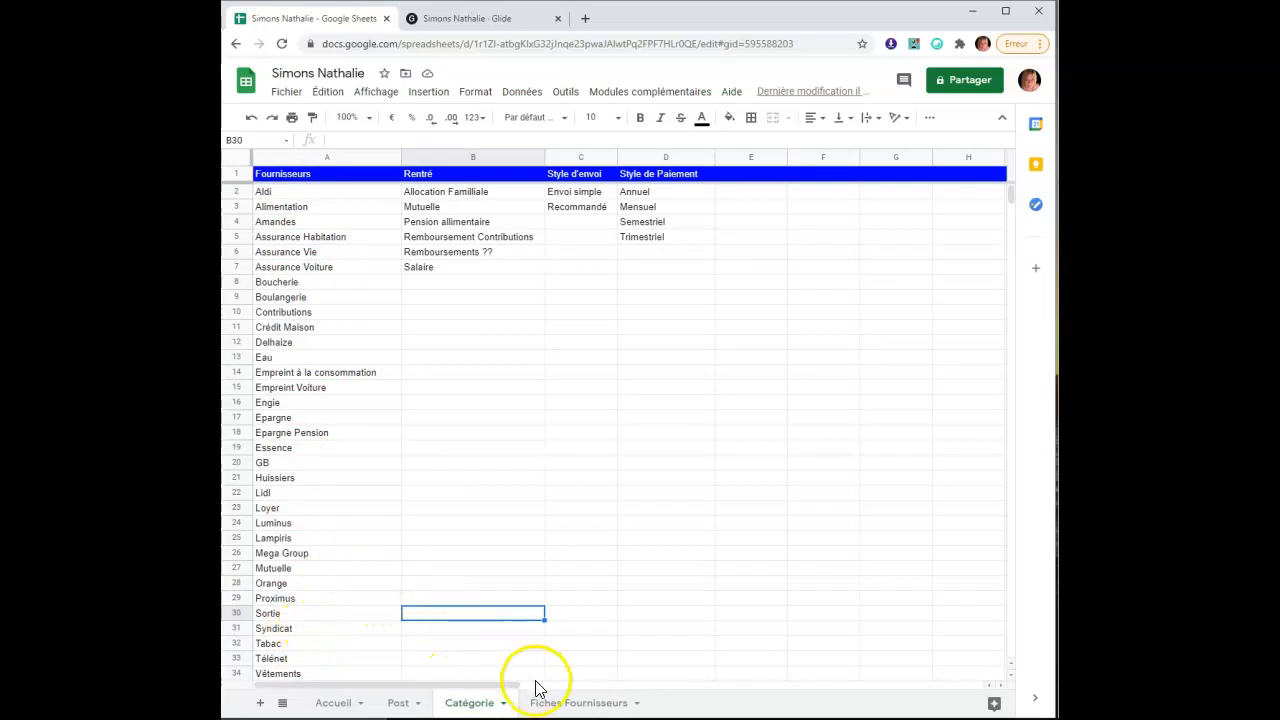
left_click(565, 706)
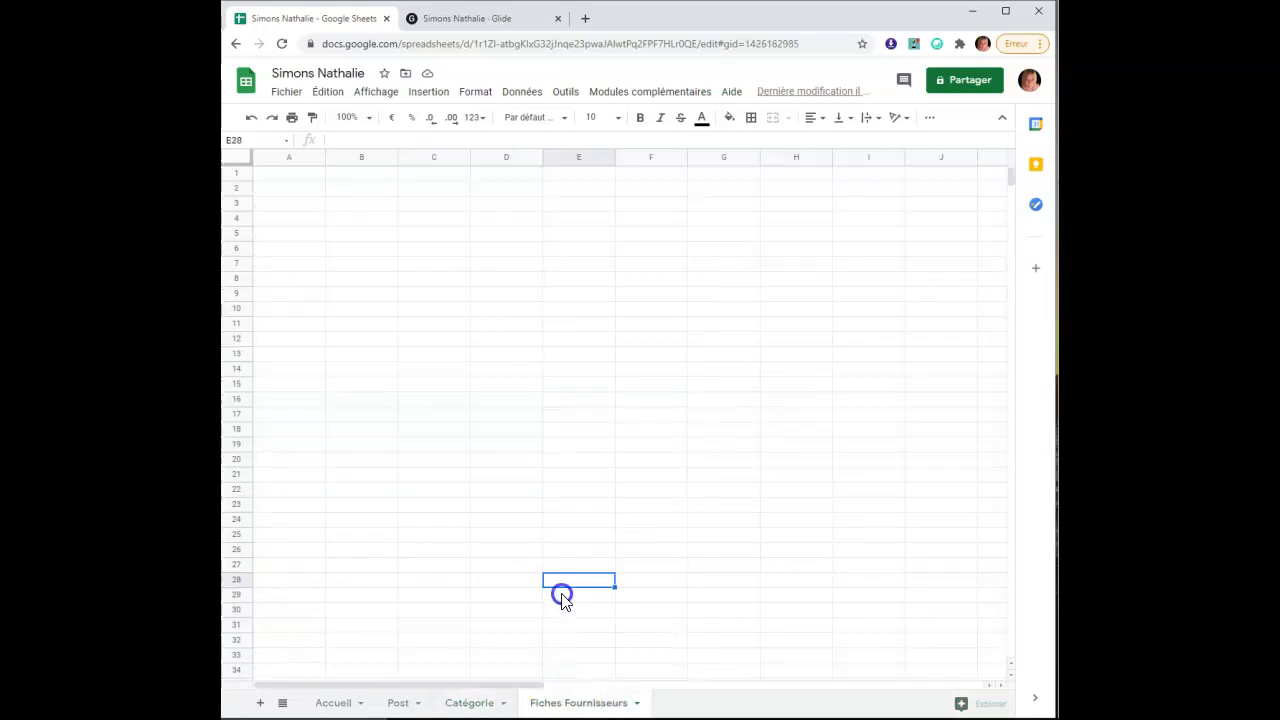
left_click(292, 178)
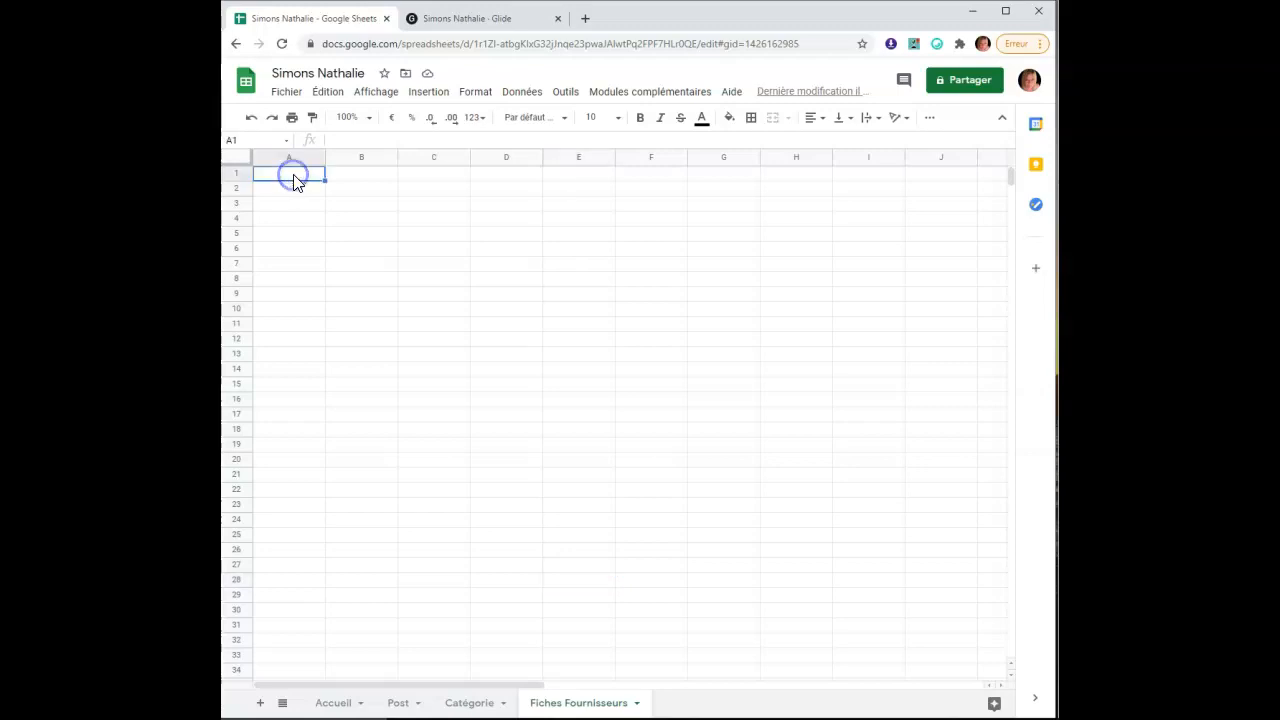
type("Fournisseurs")
left_click(369, 178)
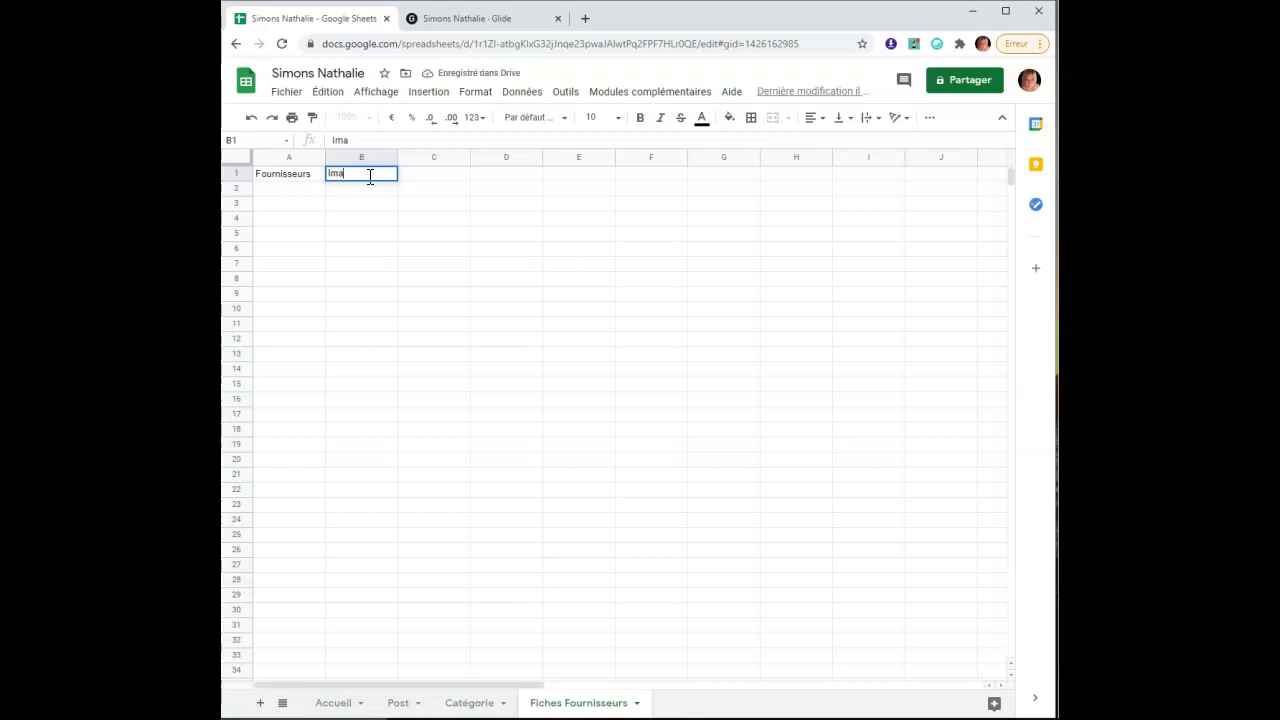
type("Images")
left_click(448, 312)
Format row 1 of the Fiches Fournisseurs sheet with a blue fill and white text
left_click(242, 172)
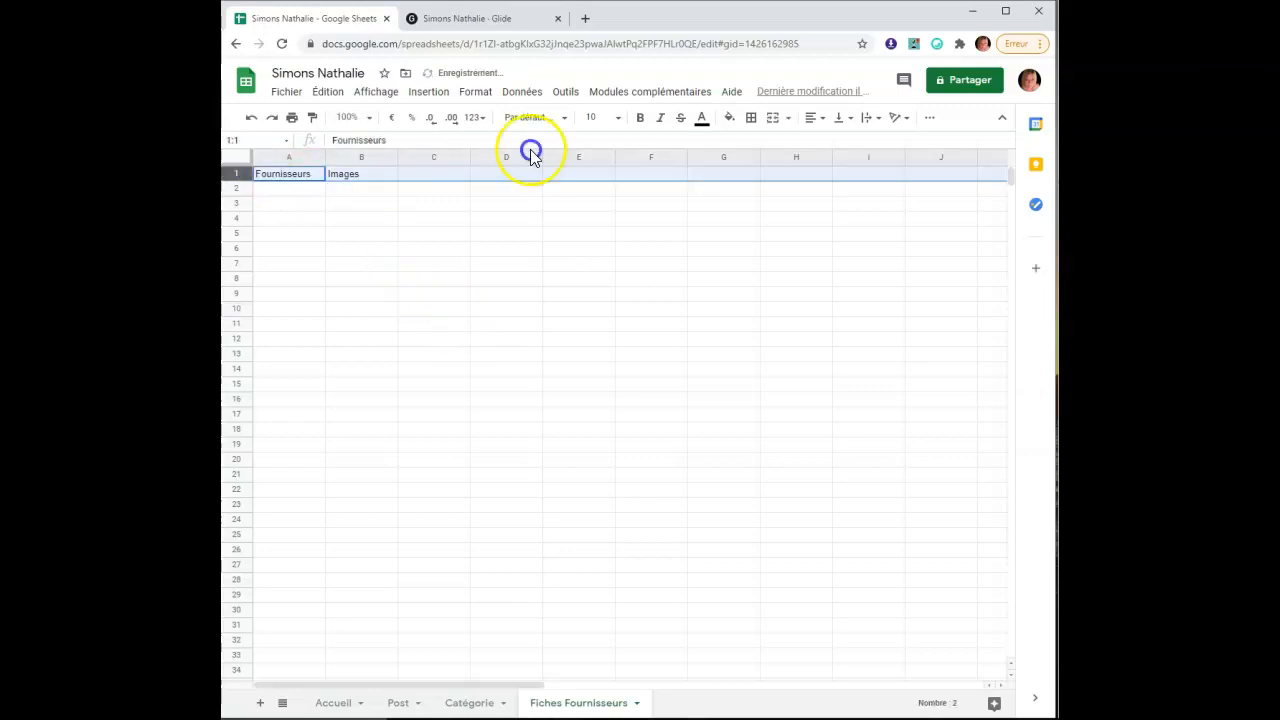
left_click(726, 118)
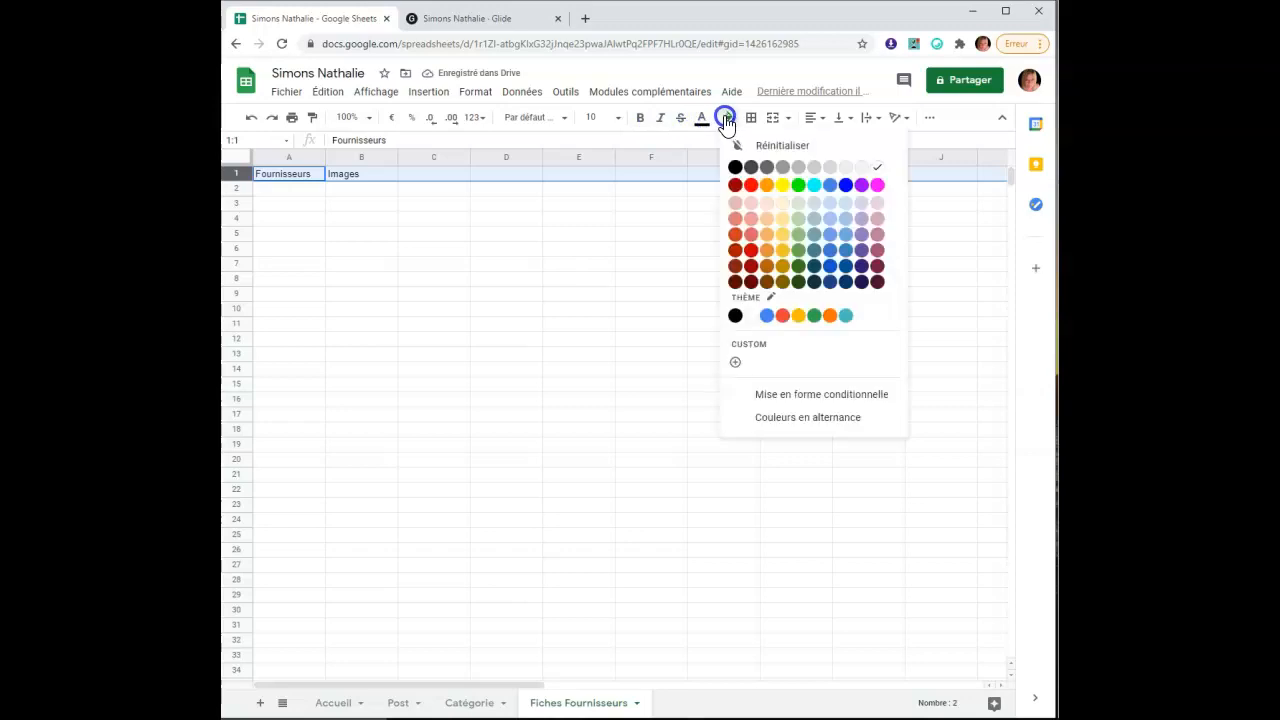
left_click(845, 185)
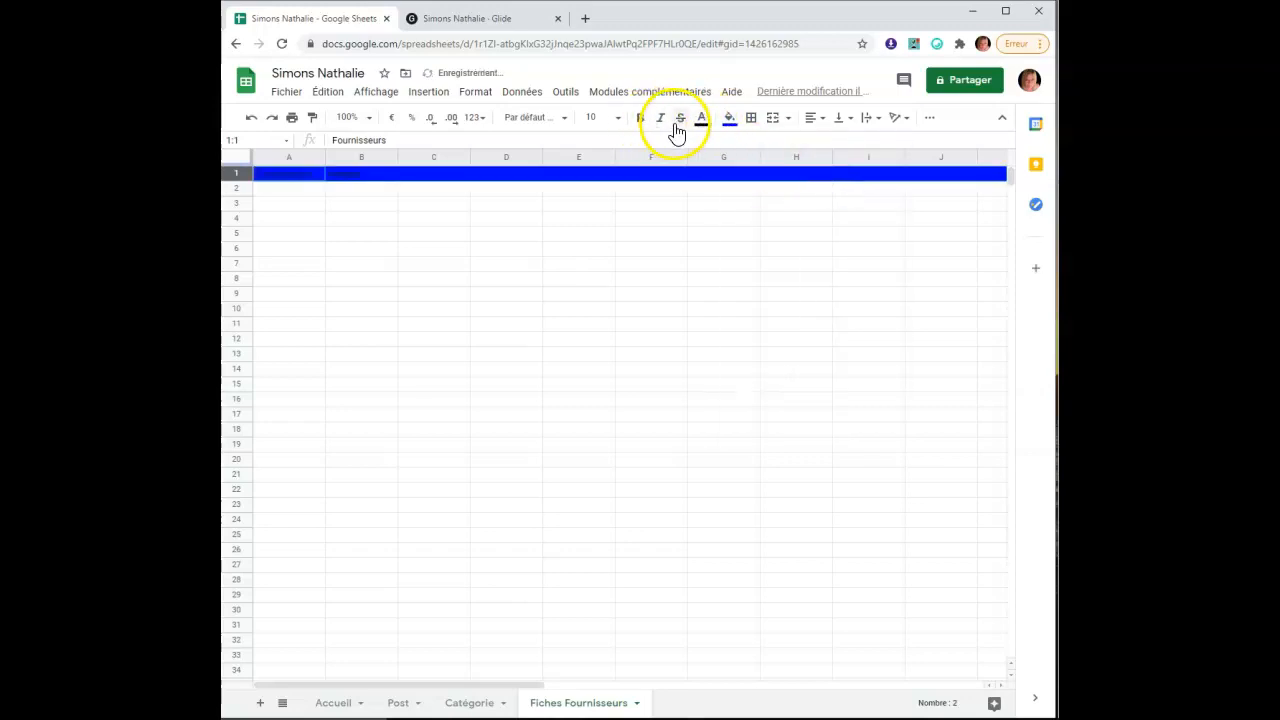
left_click(702, 118)
left_click(847, 169)
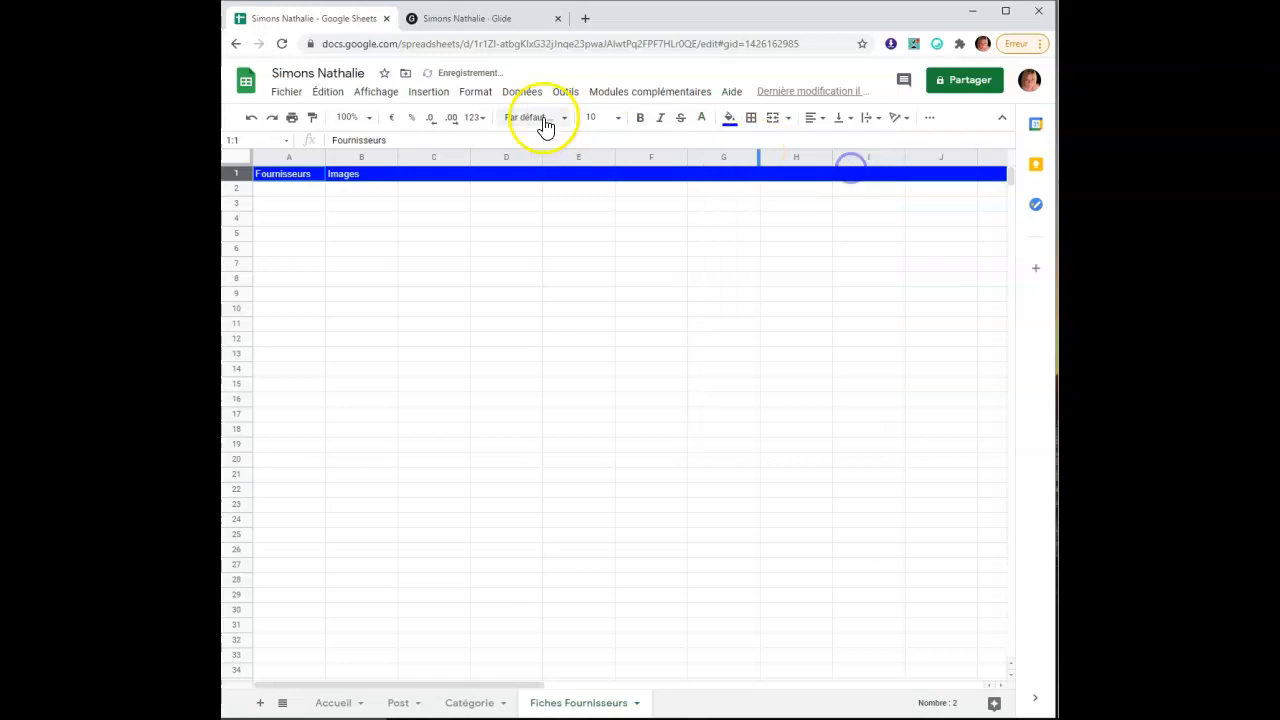
Freeze row 1 of the Fiches Fournisseurs sheet
left_click(376, 95)
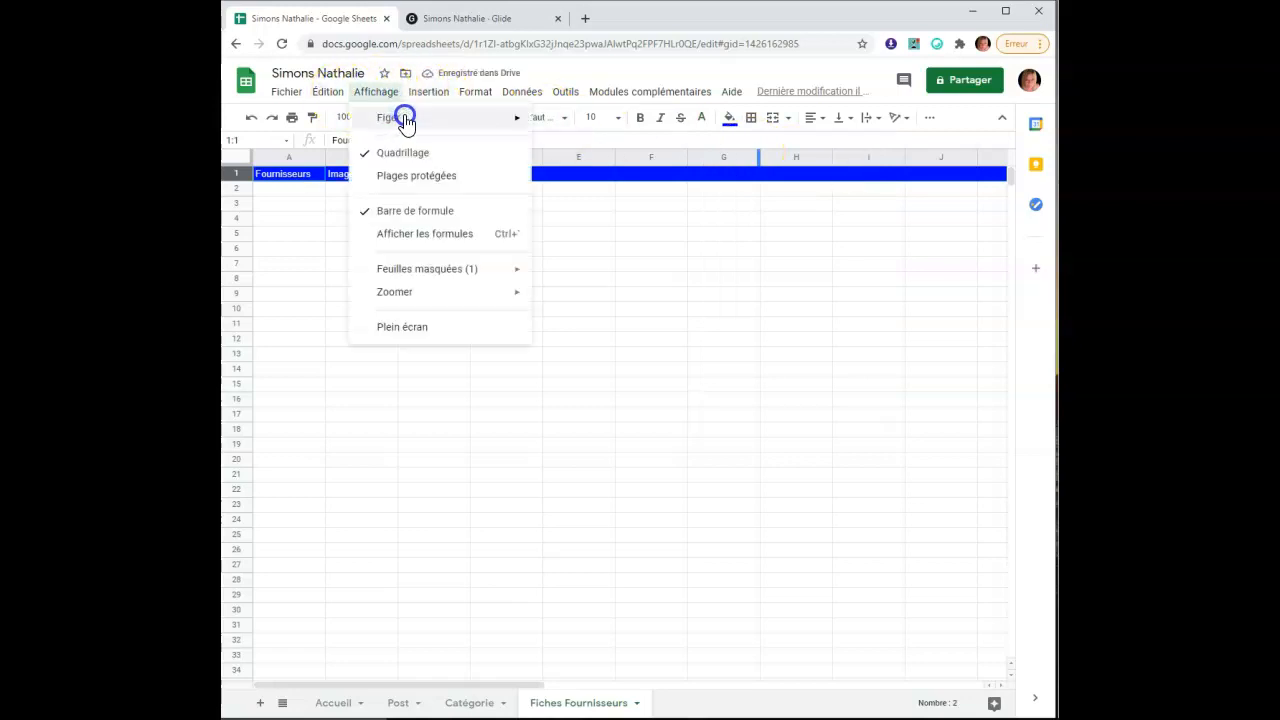
mouse_move(506, 120)
left_click(578, 147)
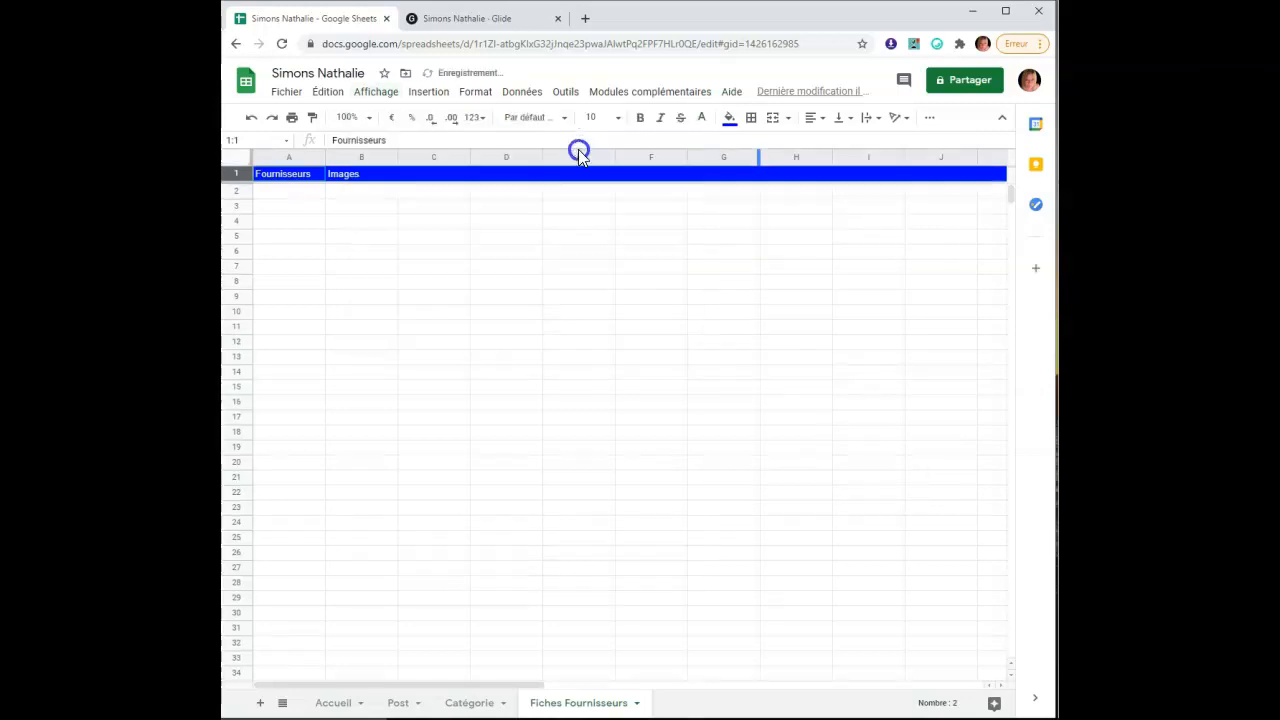
left_click(447, 440)
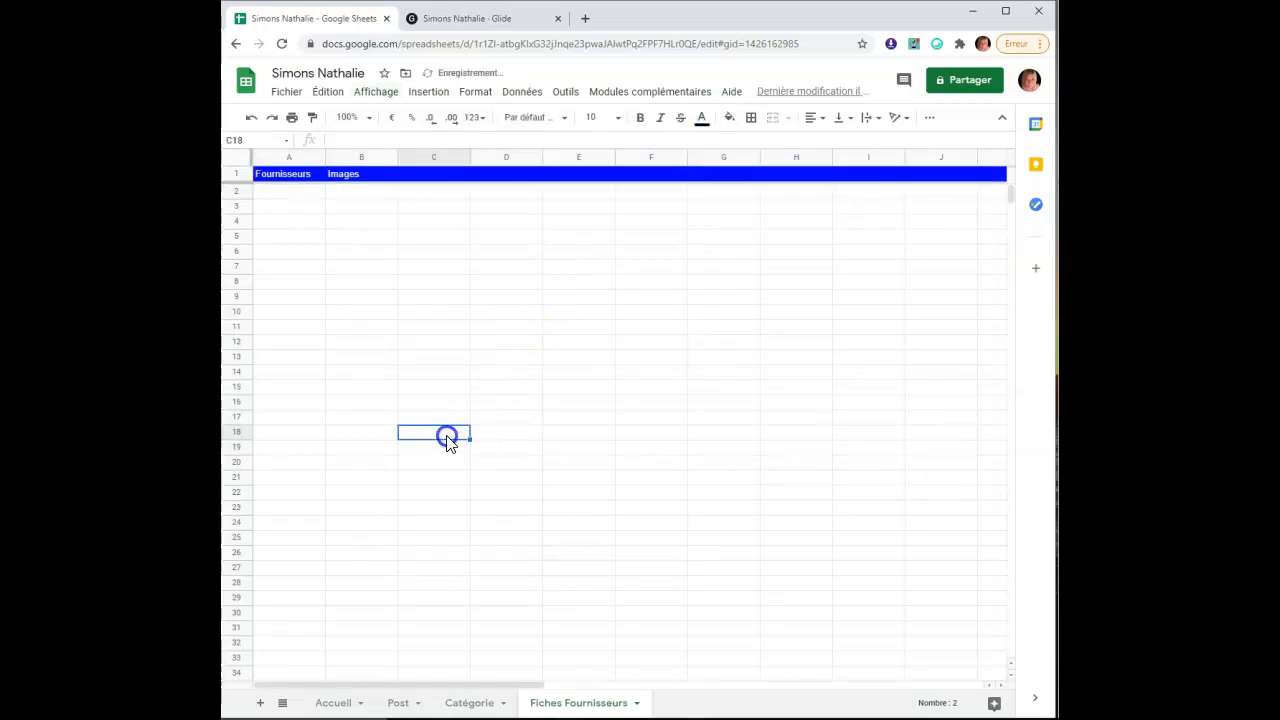
Apply list-from-range data validation to column A of the Fiches Fournisseurs sheet, using the supplier list in Catégorie!A2:A34
left_click(279, 195)
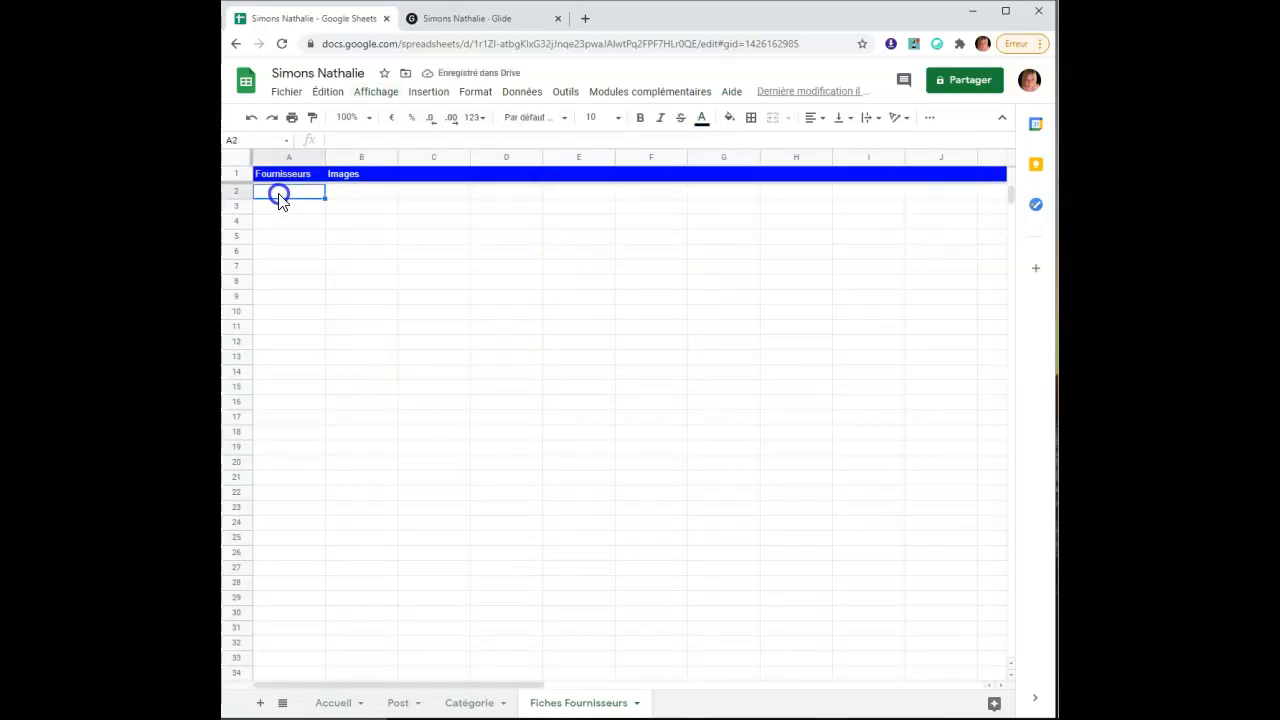
left_click(271, 157)
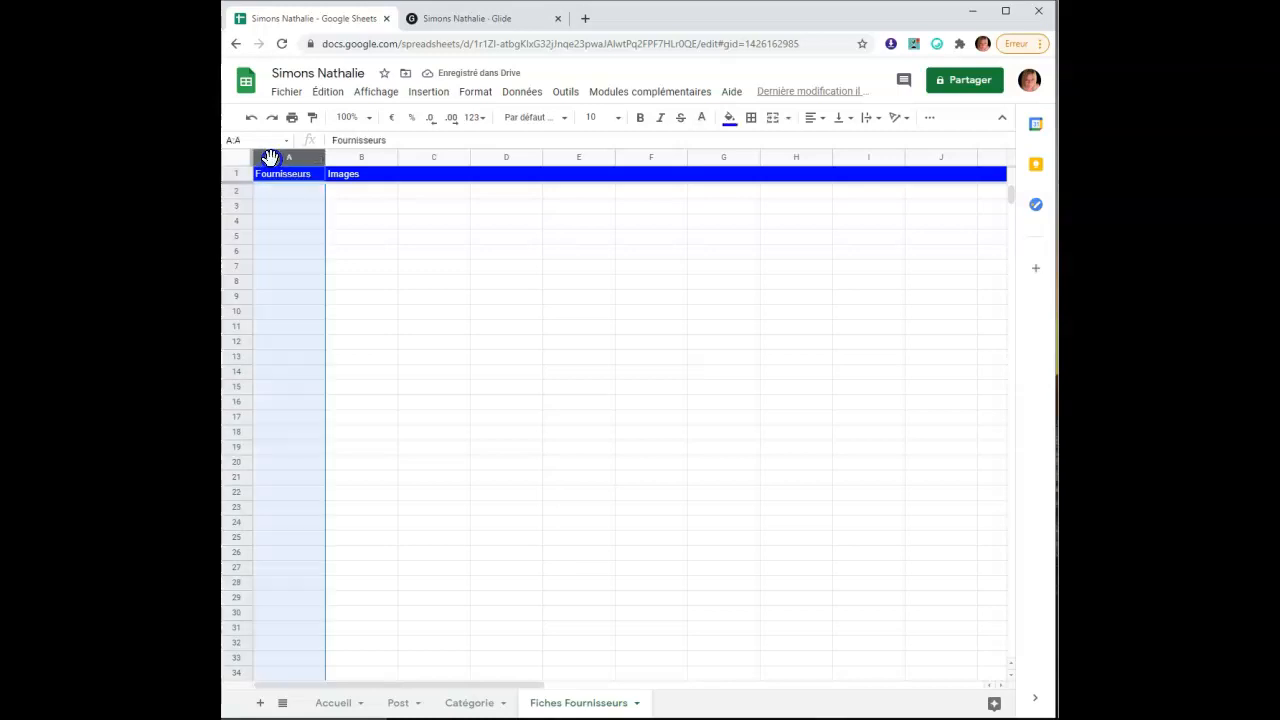
right_click(287, 220)
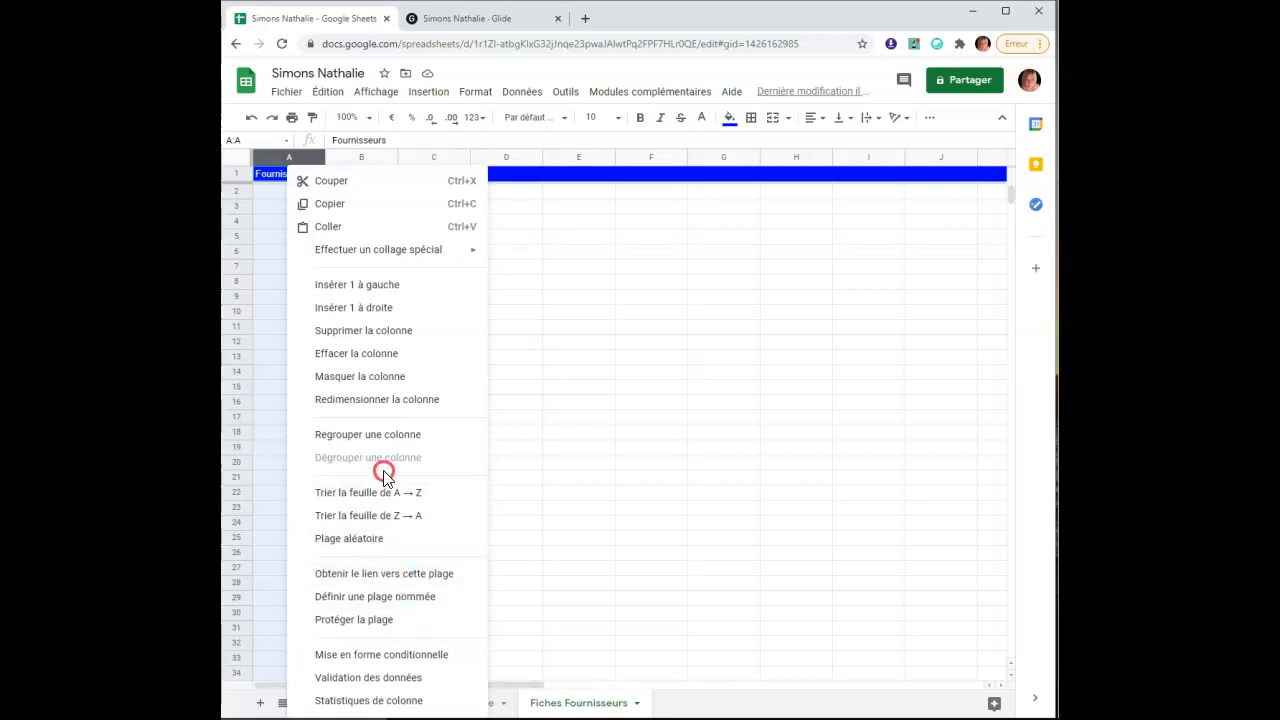
left_click(417, 684)
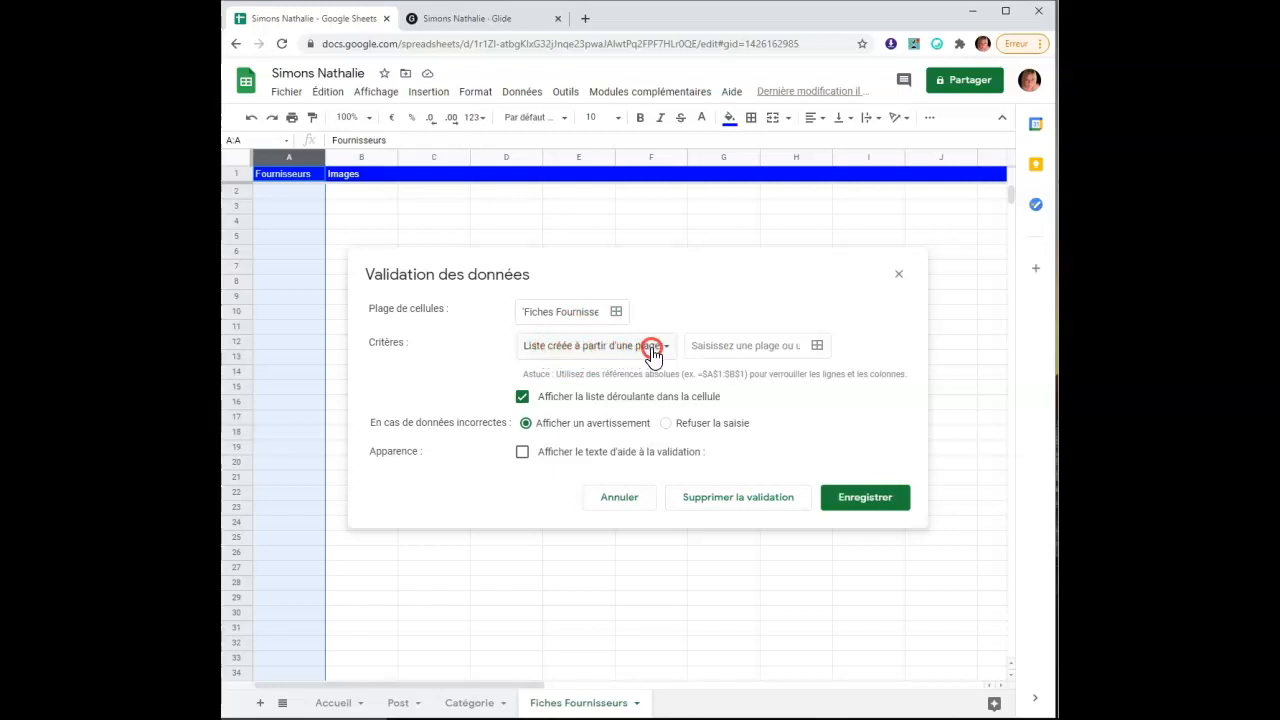
left_click(817, 347)
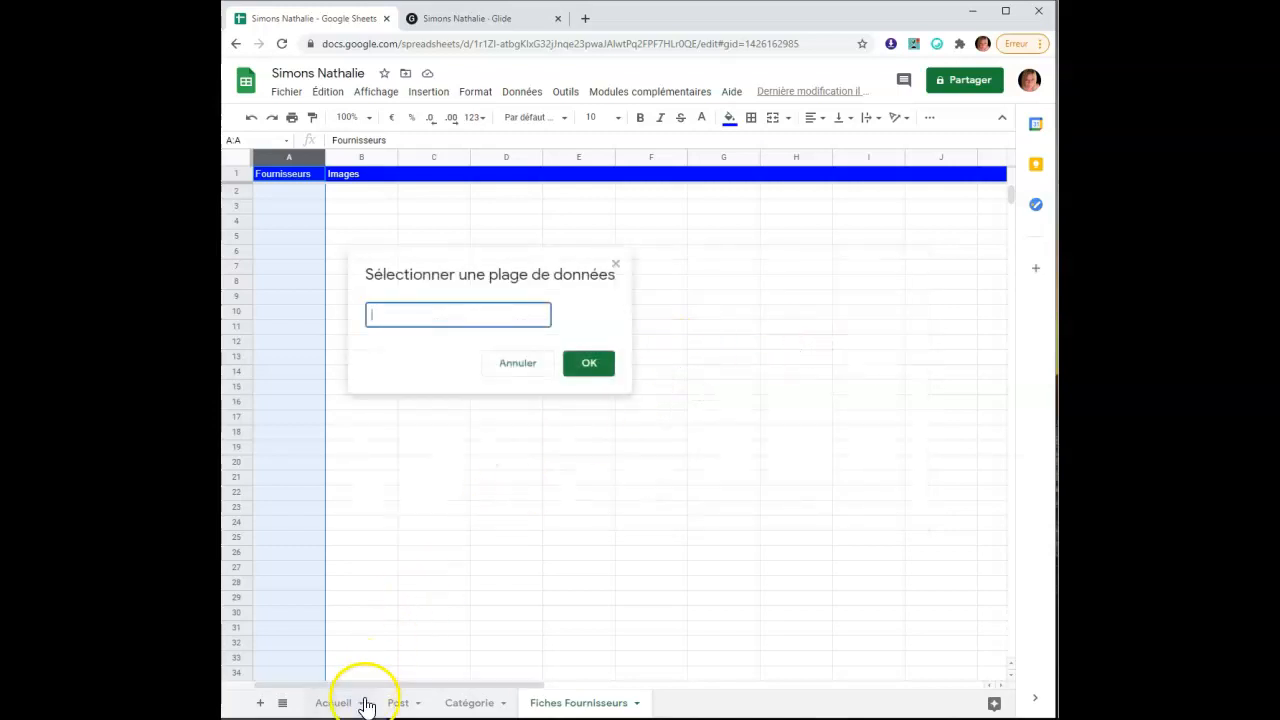
double_click(477, 703)
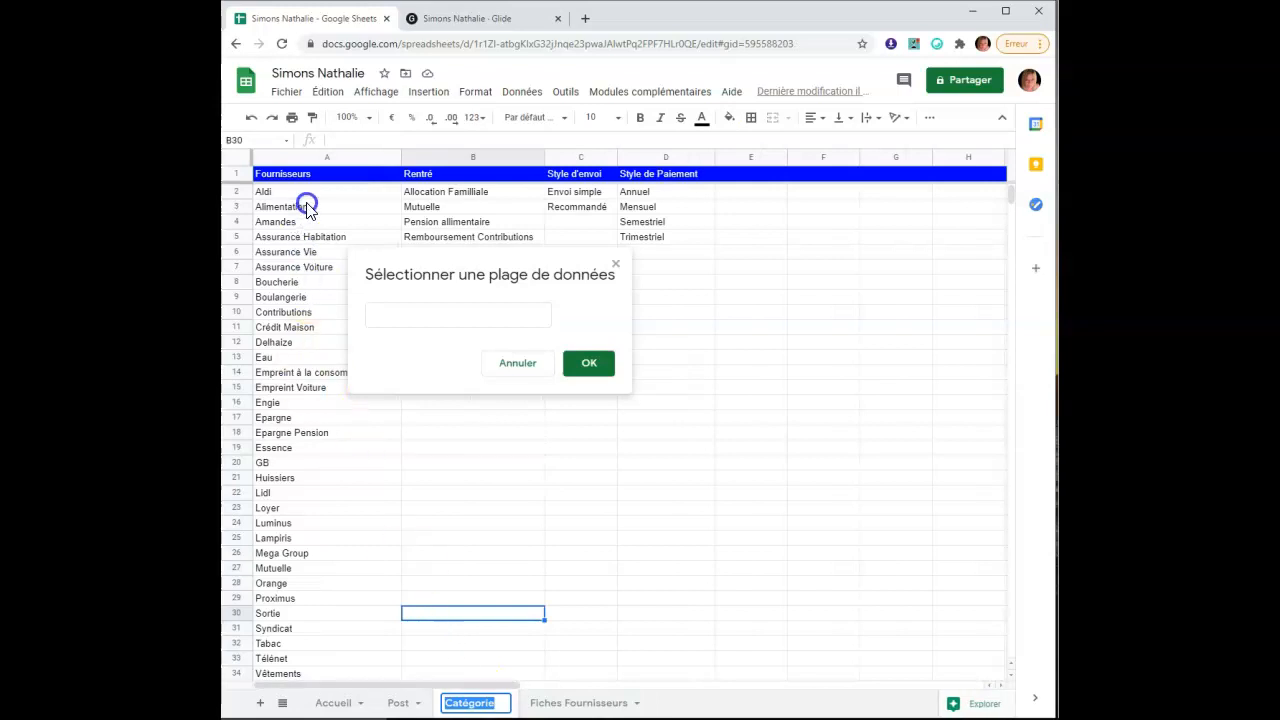
left_click_drag(293, 196, 310, 610)
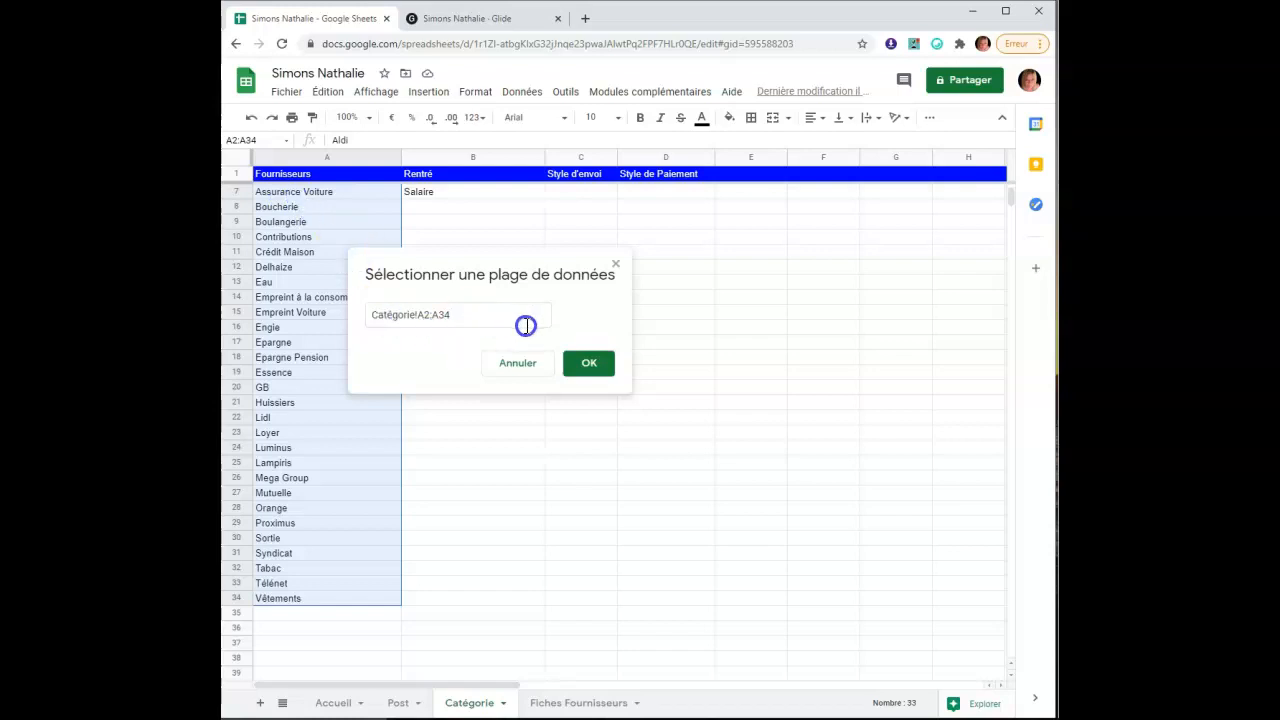
left_click(590, 364)
left_click(864, 500)
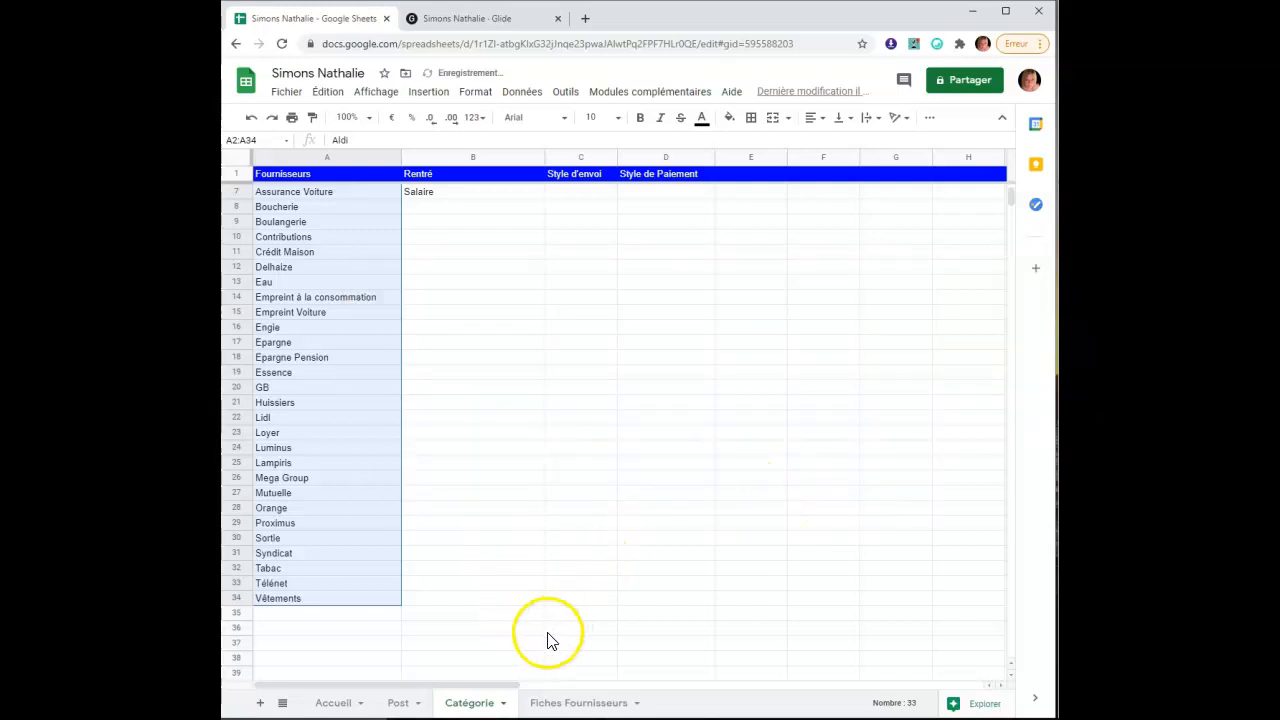
Choose Télénet as the supplier in cell A2 of the Fiches Fournisseurs sheet
left_click(580, 703)
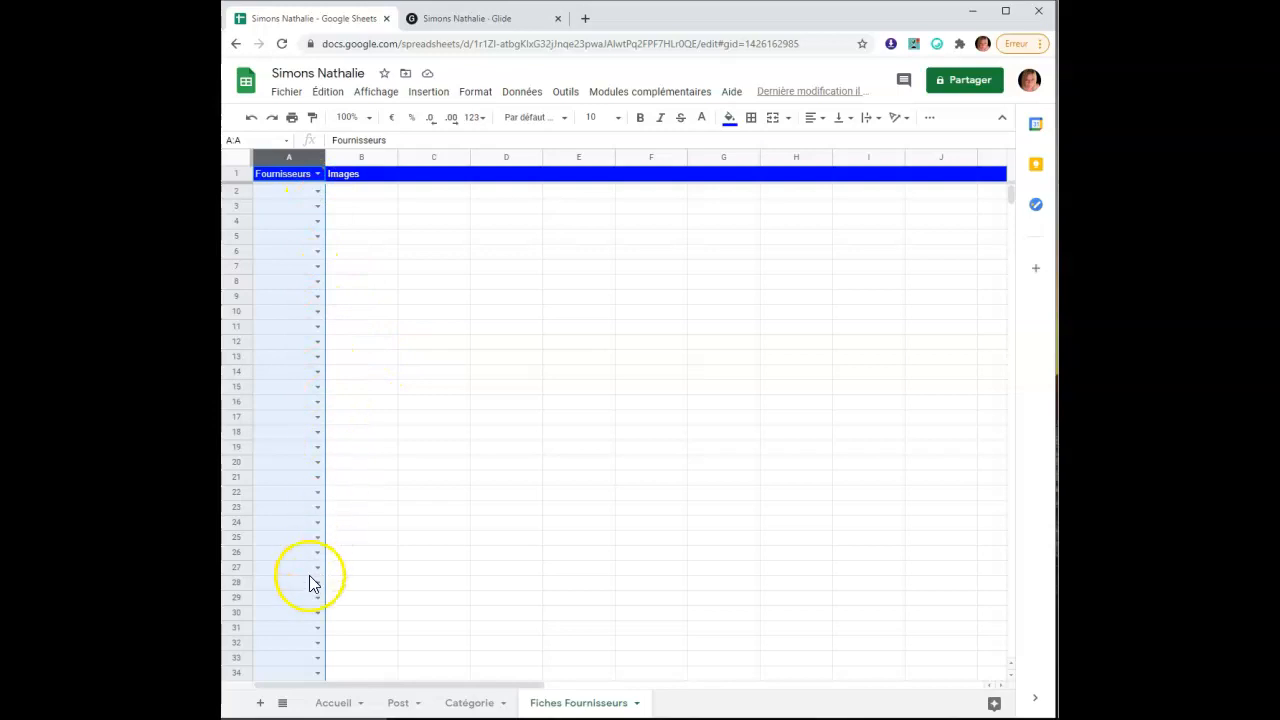
left_click(317, 192)
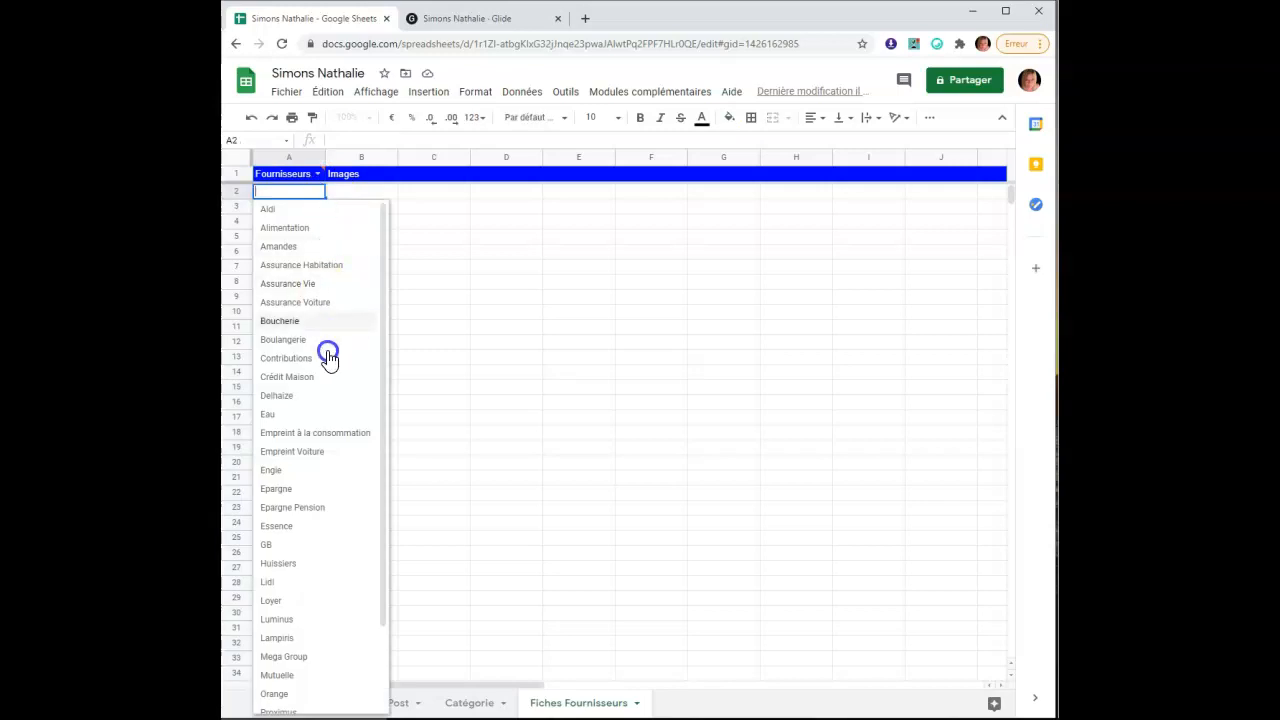
scroll(320, 583, "down", 2)
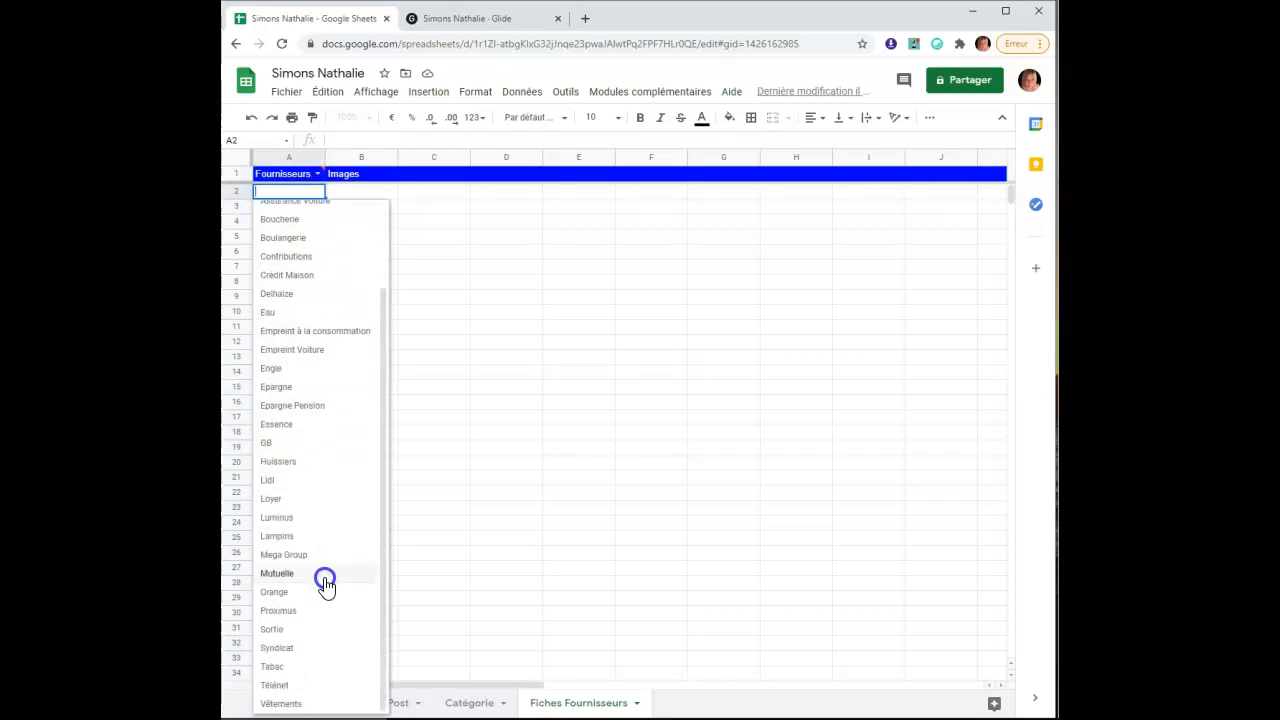
scroll(325, 585, "up", 2)
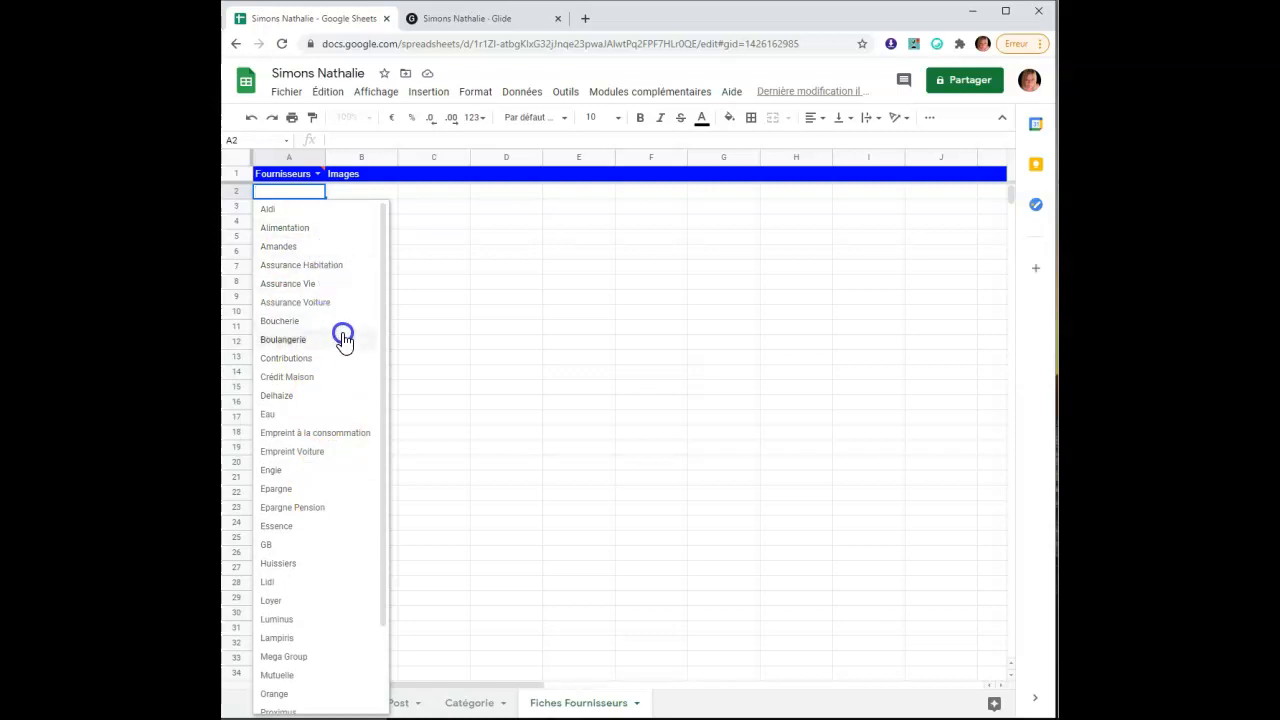
scroll(306, 614, "down", 1)
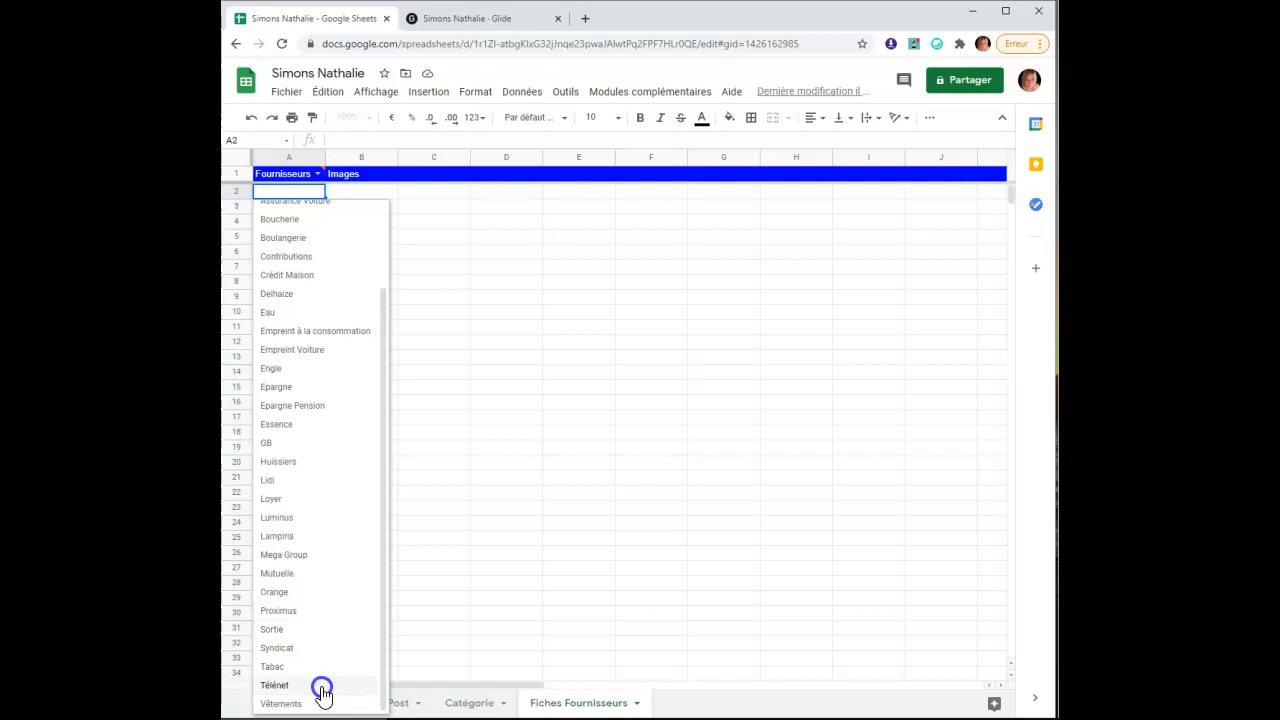
left_click(322, 688)
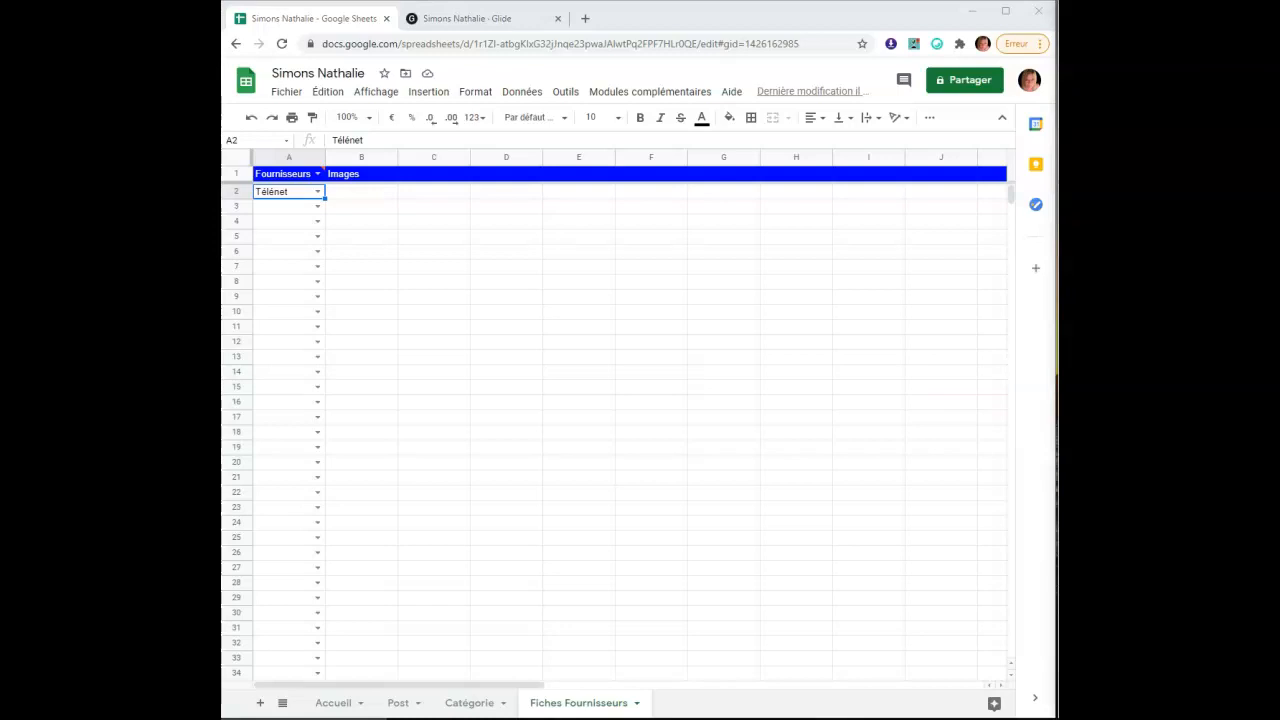
left_click(359, 193)
left_click(358, 195)
right_click(359, 195)
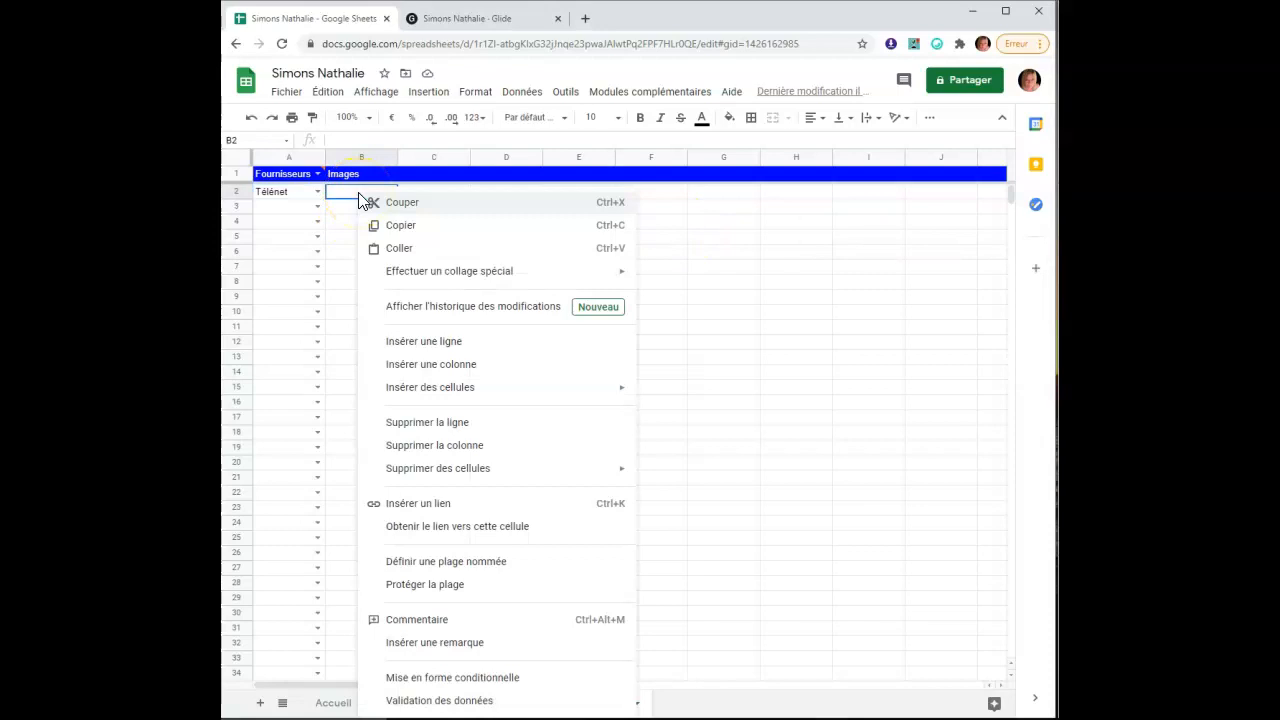
left_click(415, 255)
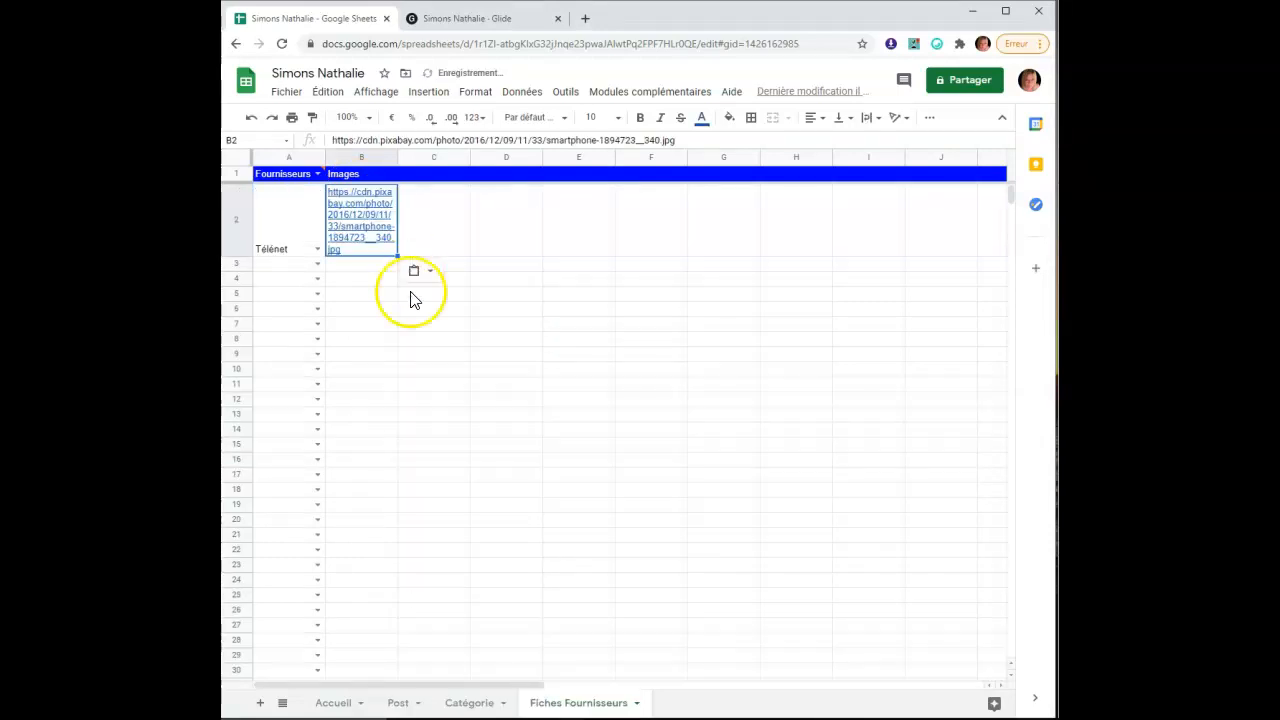
left_click(540, 371)
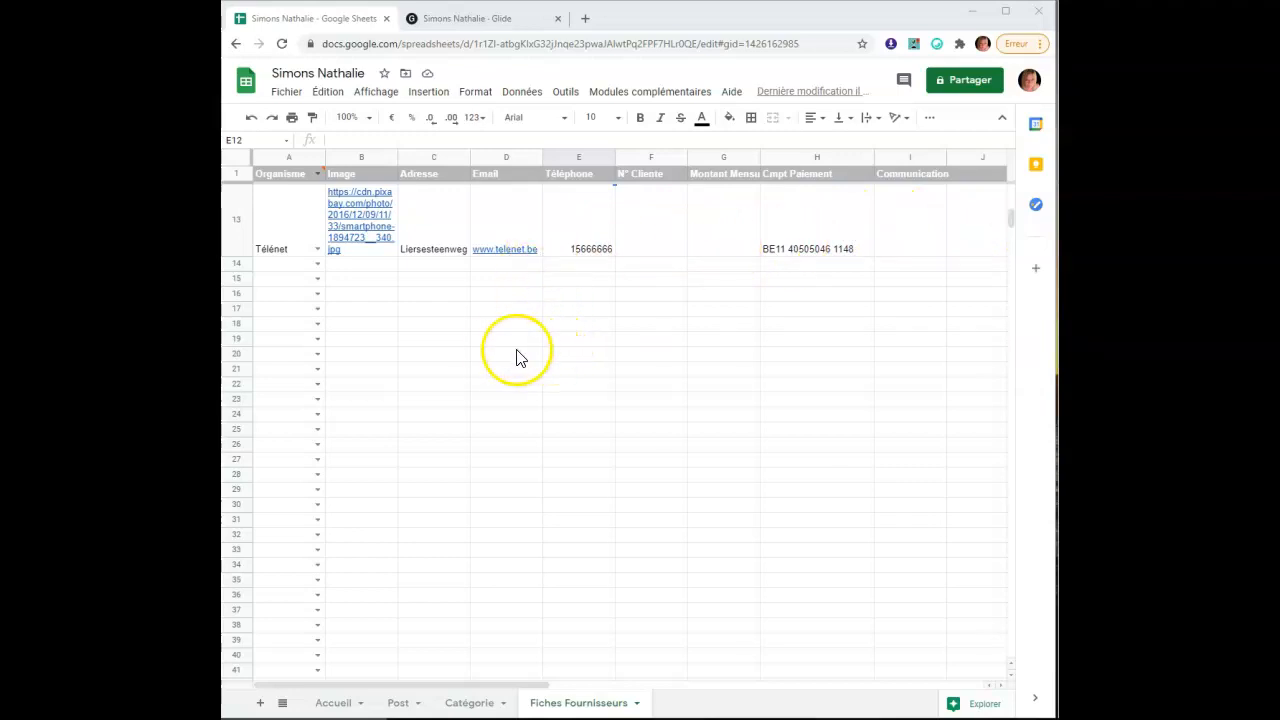
Examine the supplier rows, image links and contact columns throughout the Fiches Fournisseurs sheet
scroll(500, 358, "up", 5)
scroll(432, 366, "up", 5)
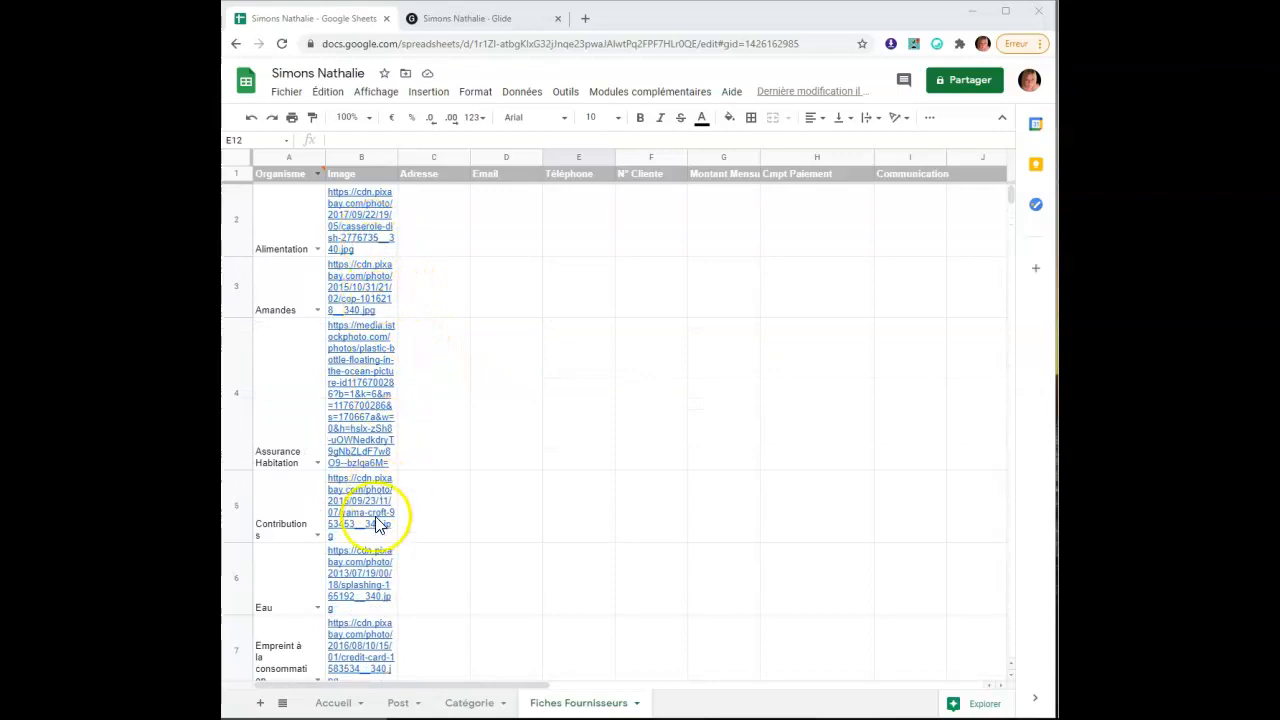
scroll(380, 520, "down", 5)
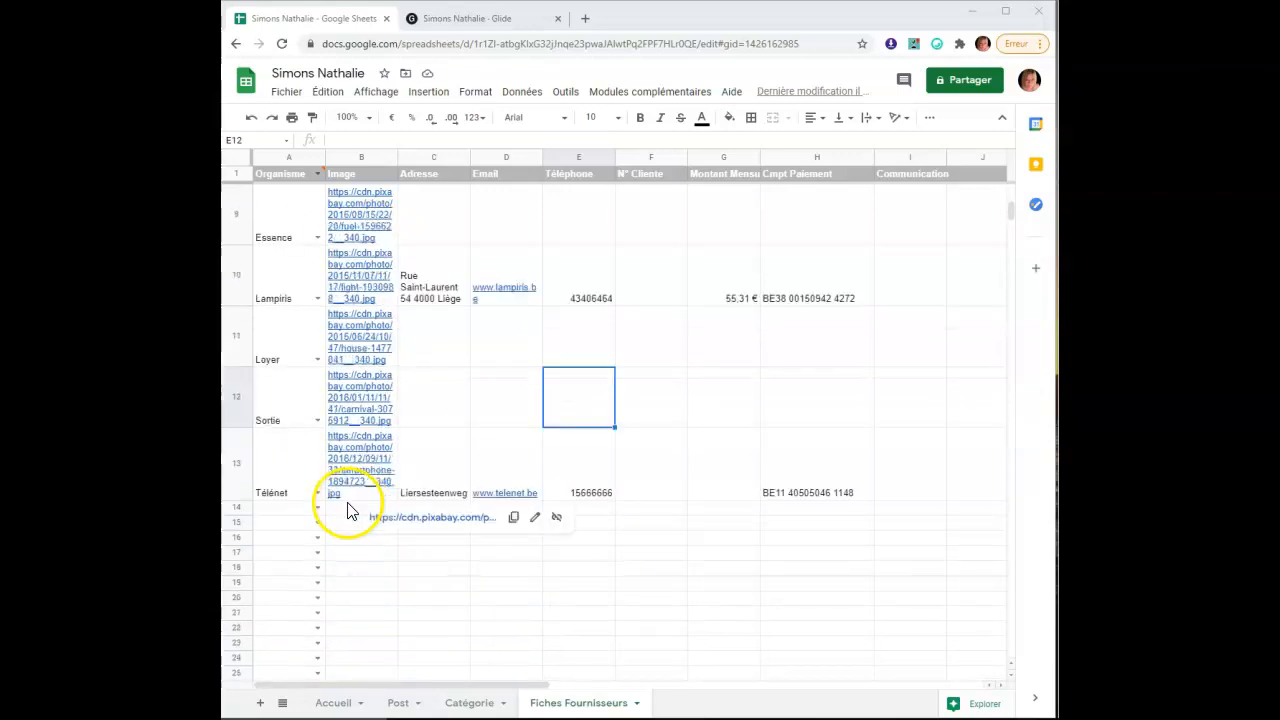
scroll(340, 505, "up", 5)
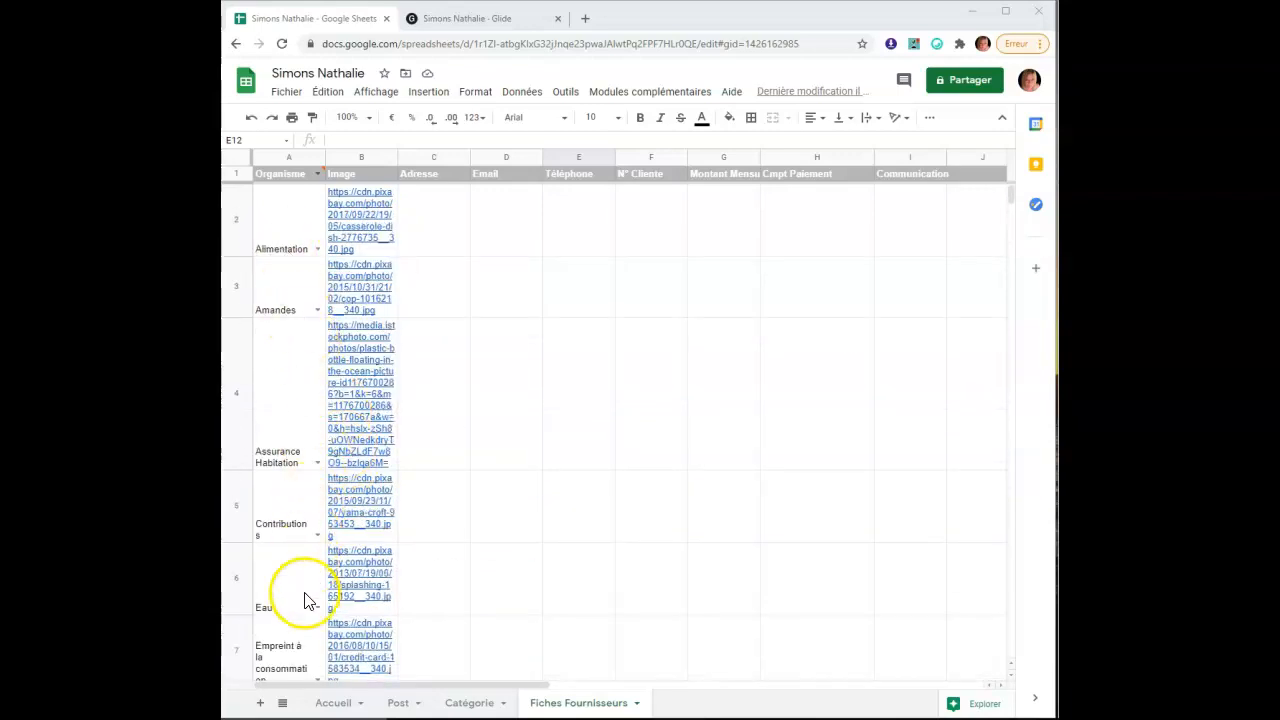
scroll(306, 594, "down", 5)
scroll(310, 563, "up", 4)
scroll(338, 560, "down", 10)
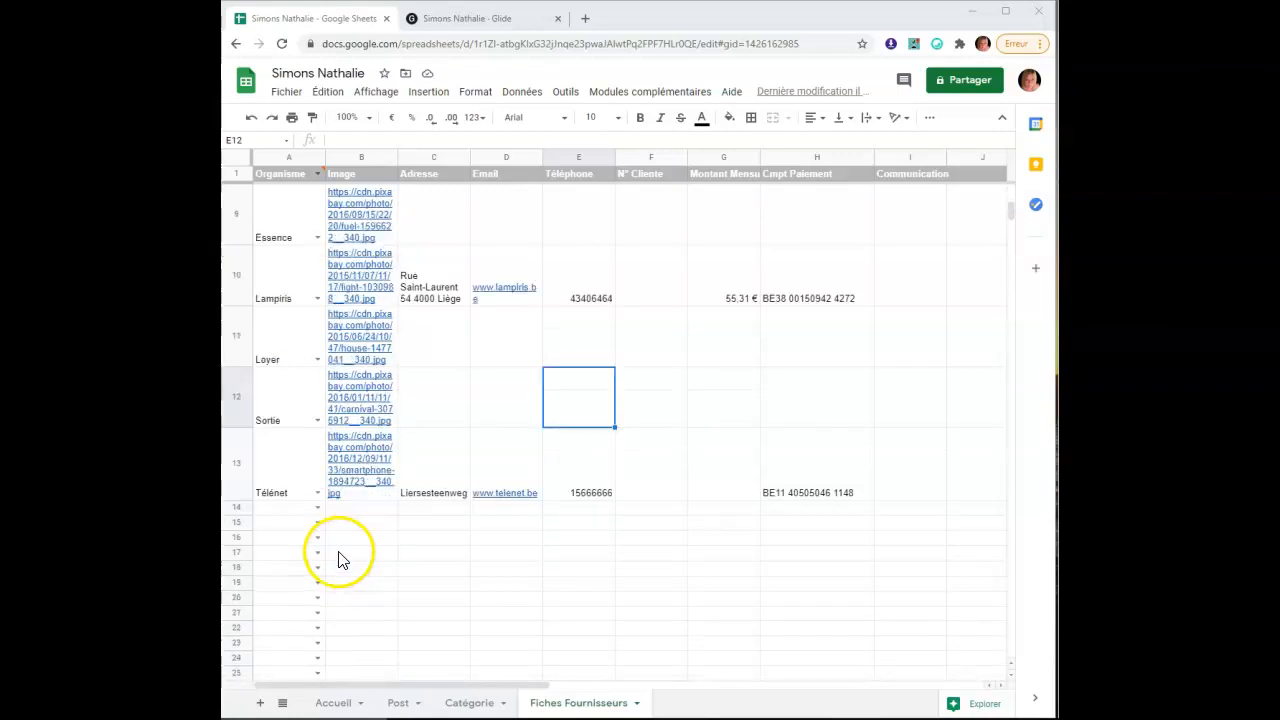
scroll(400, 450, "up", 8)
scroll(446, 405, "up", 5)
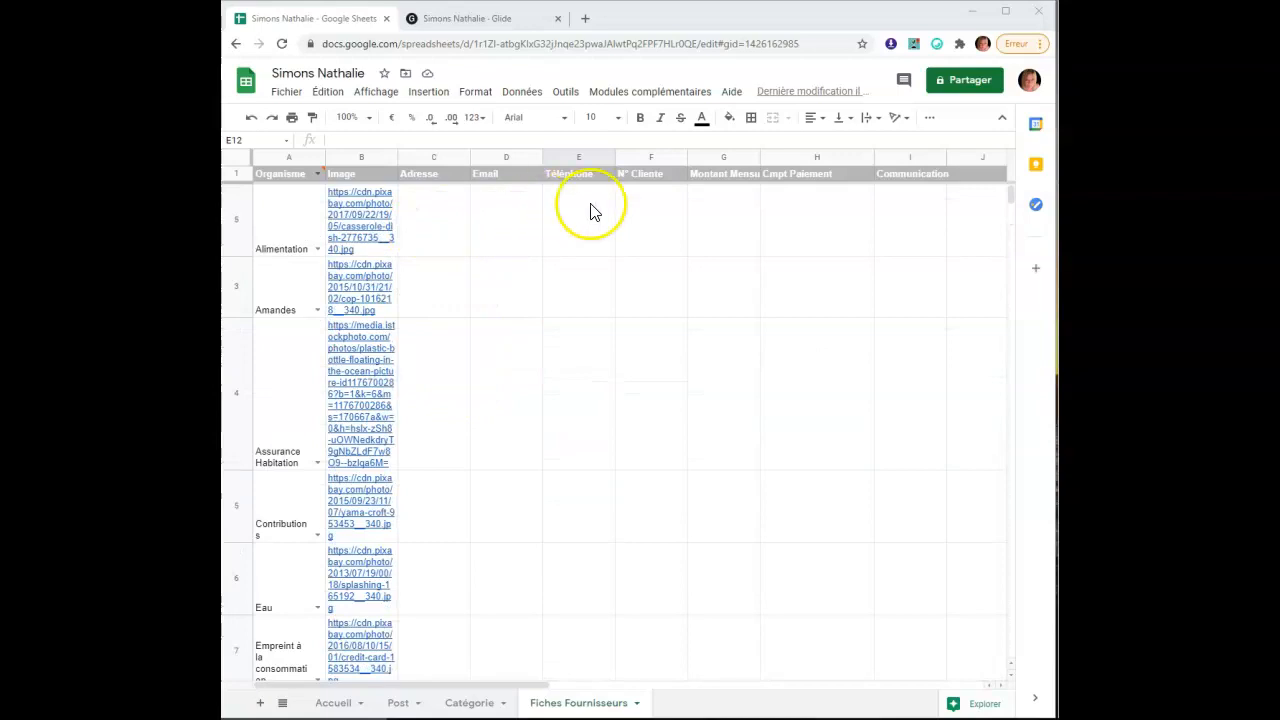
Switch to the Glide app editor and agree to automatically add components for the new sheet columns
left_click(489, 20)
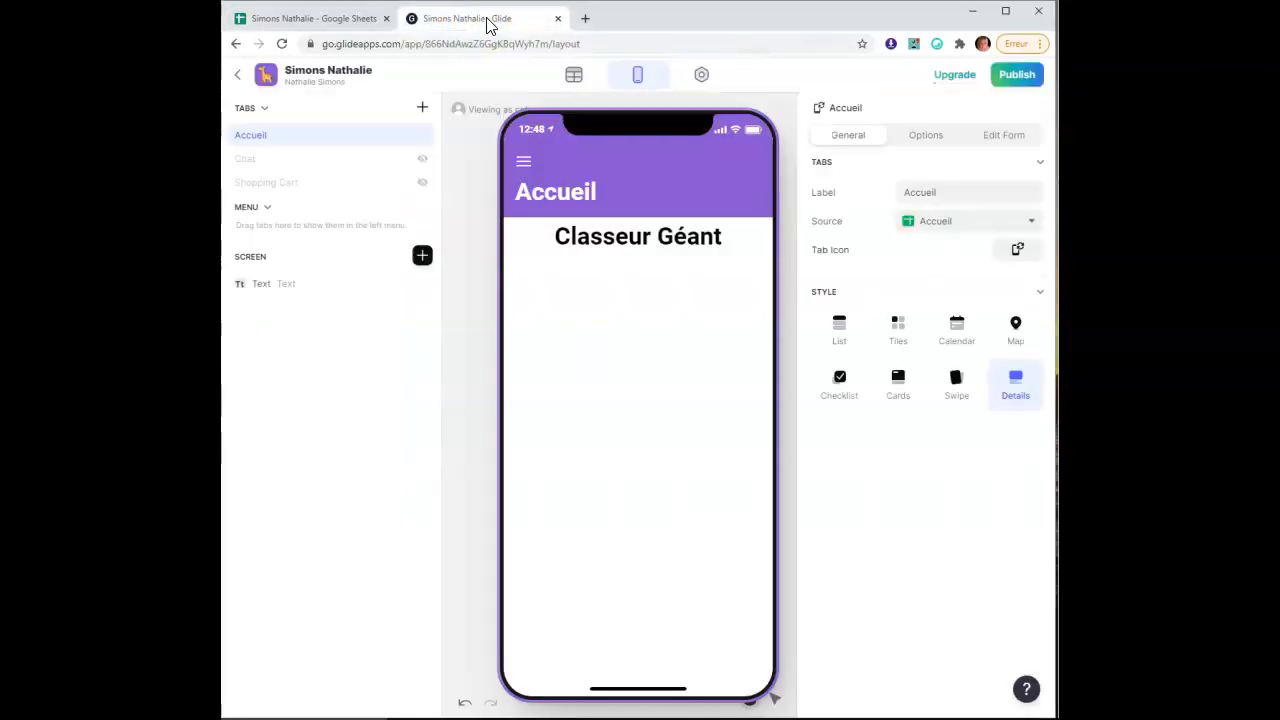
left_click(528, 313)
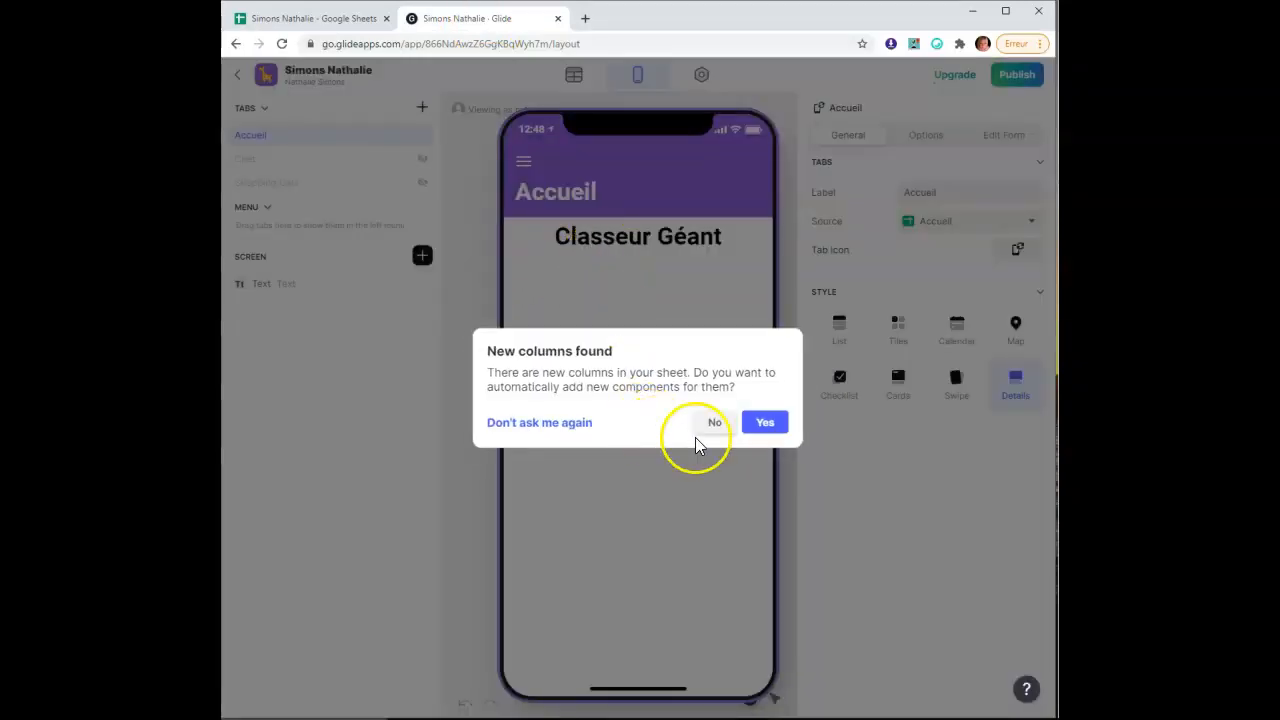
left_click(766, 428)
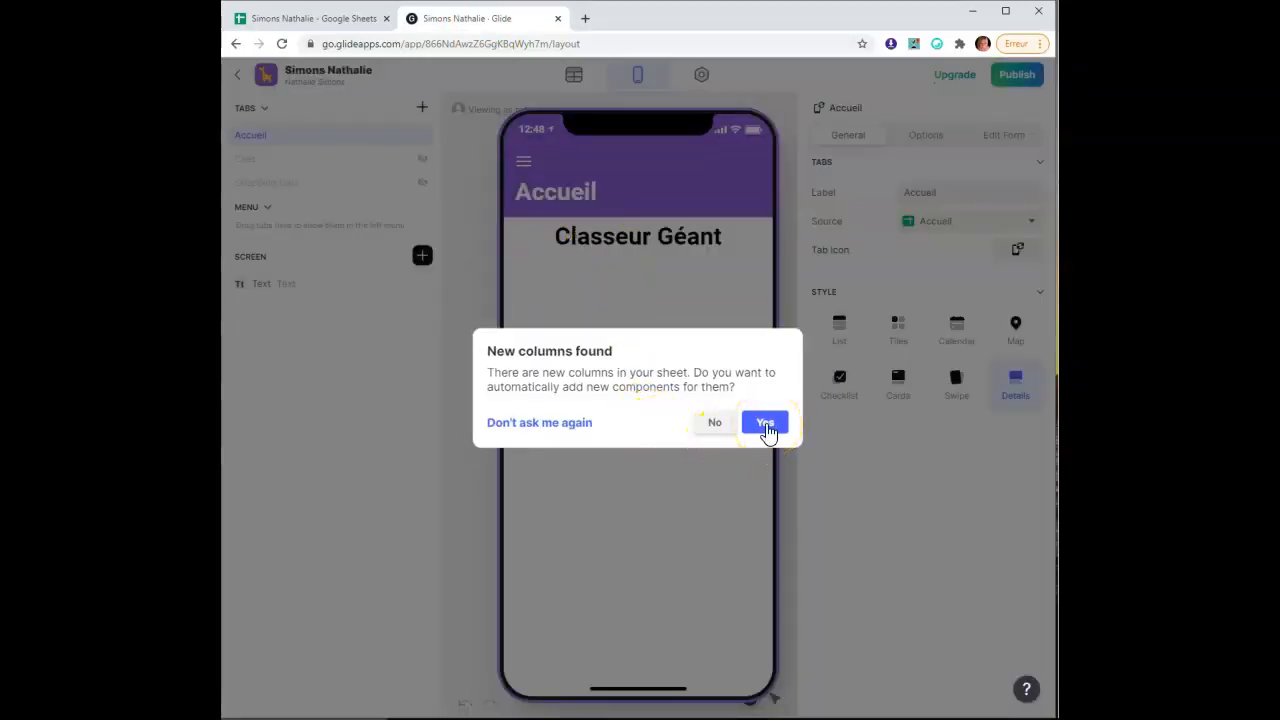
left_click(766, 428)
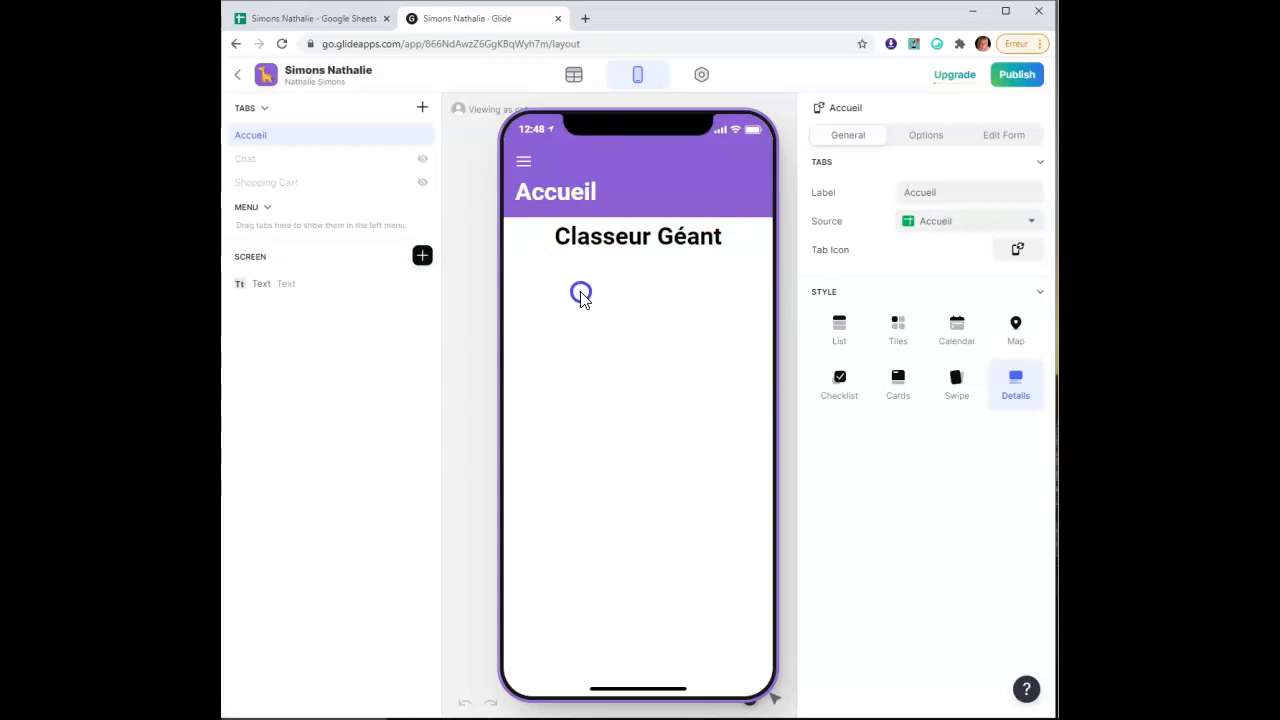
Add an Image component and a Button component below the text on the Accueil screen
left_click(423, 259)
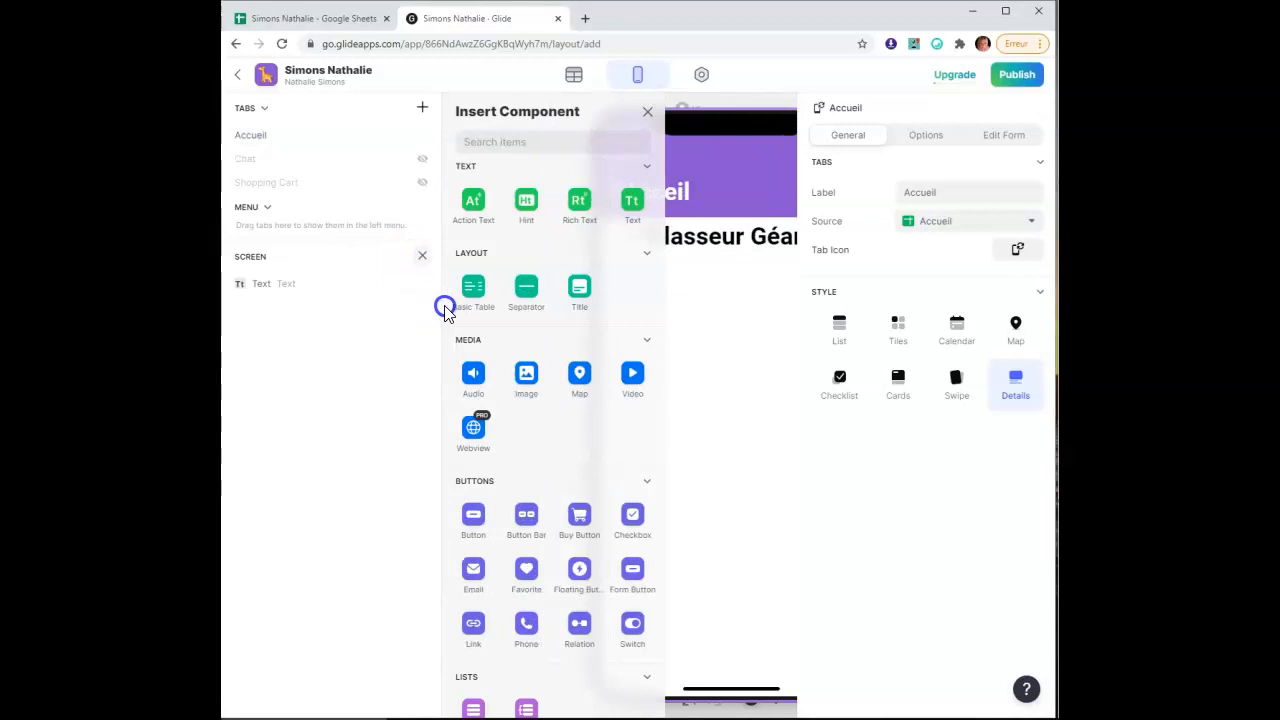
left_click(527, 380)
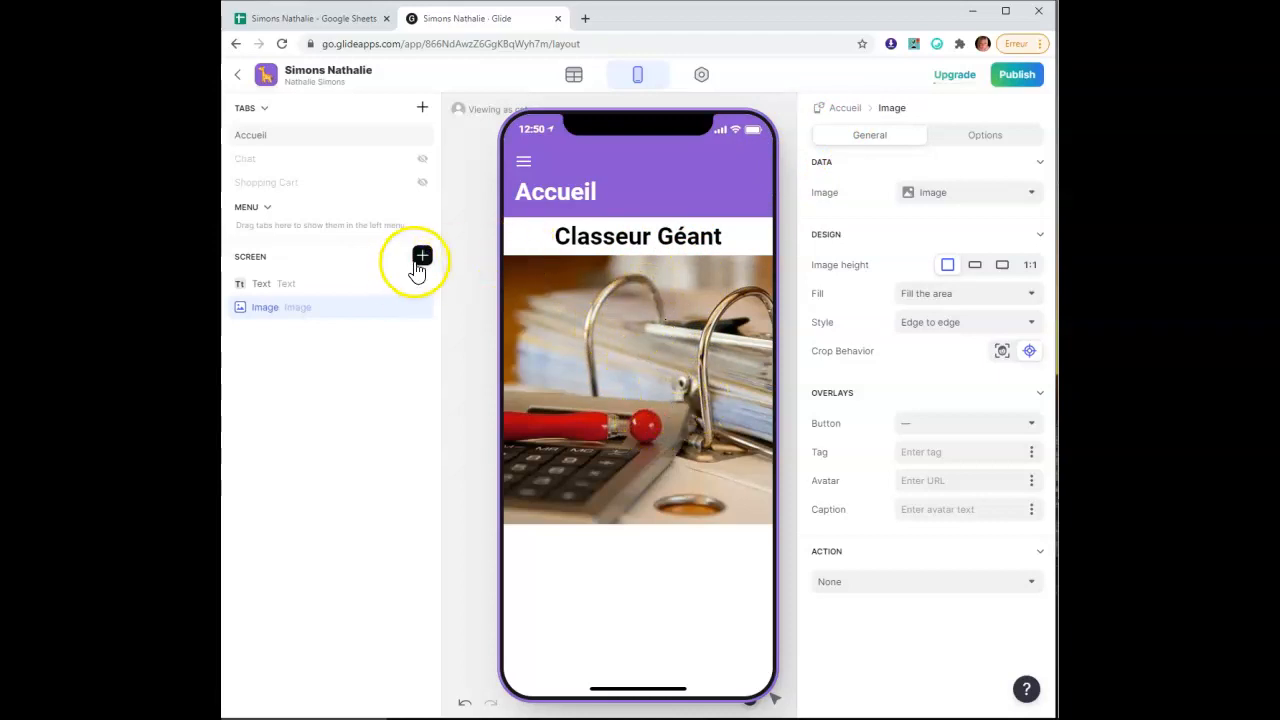
left_click(340, 18)
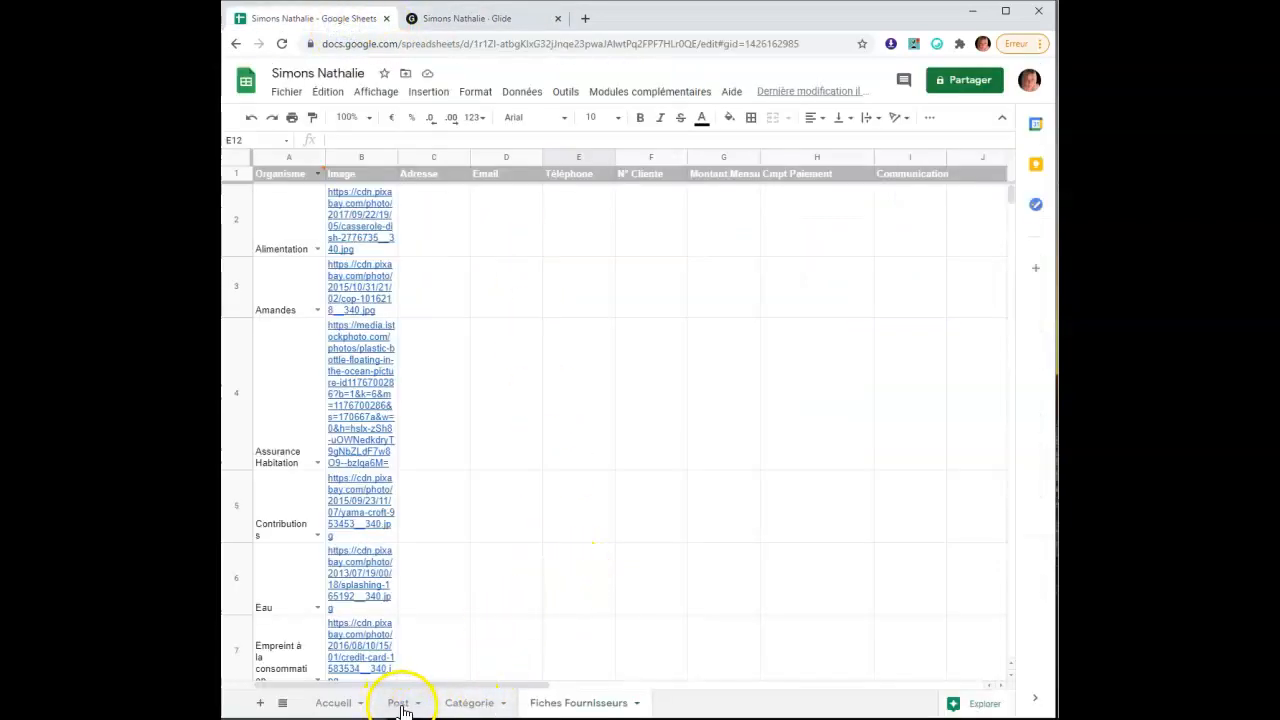
left_click(458, 20)
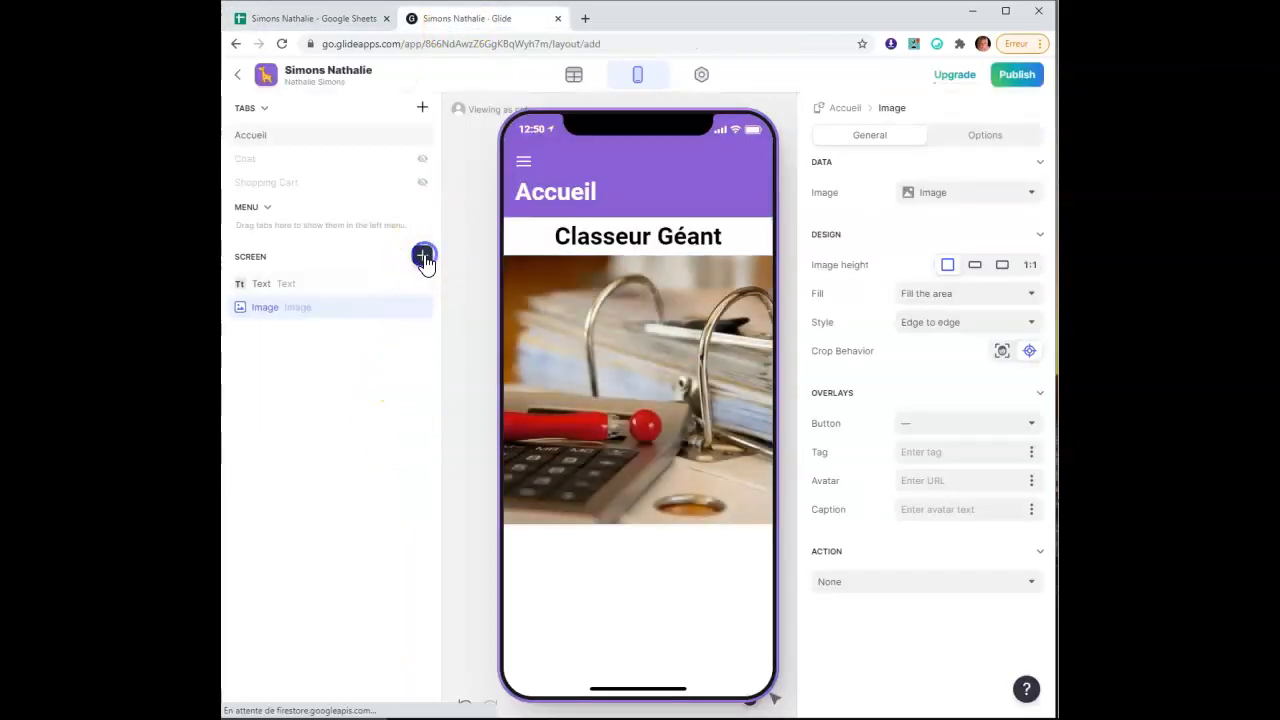
left_click(424, 258)
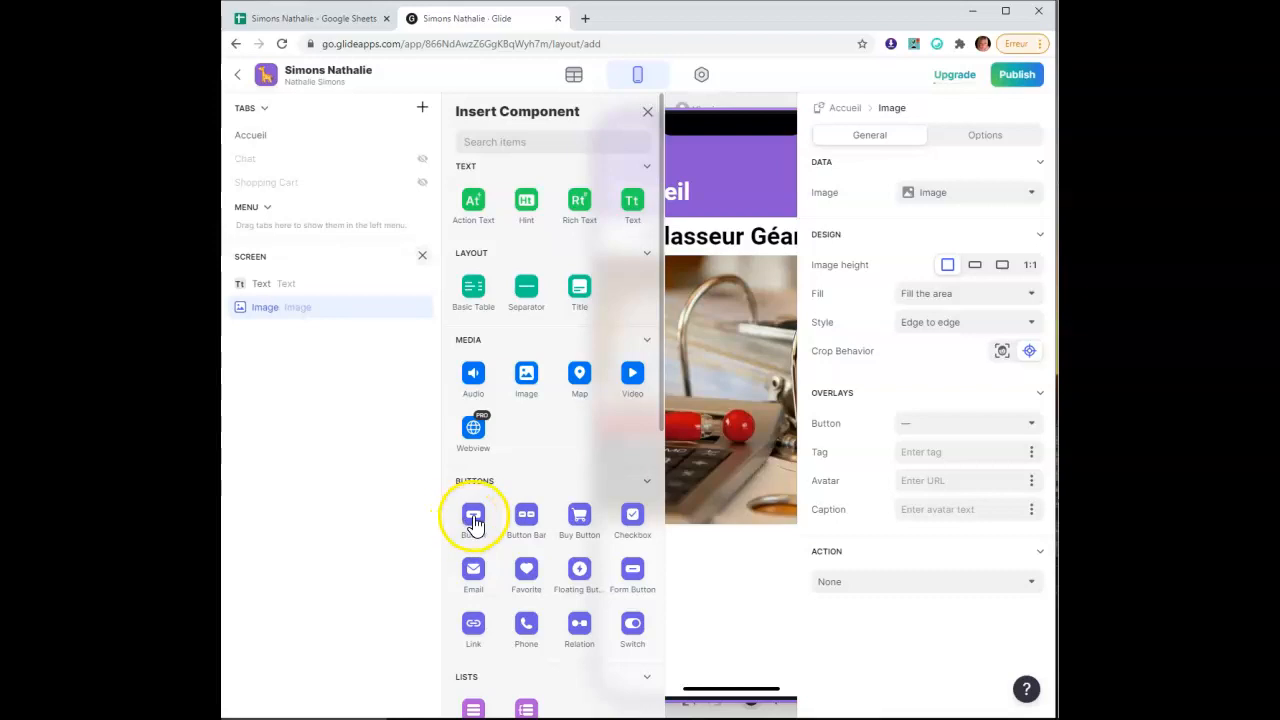
left_click(474, 520)
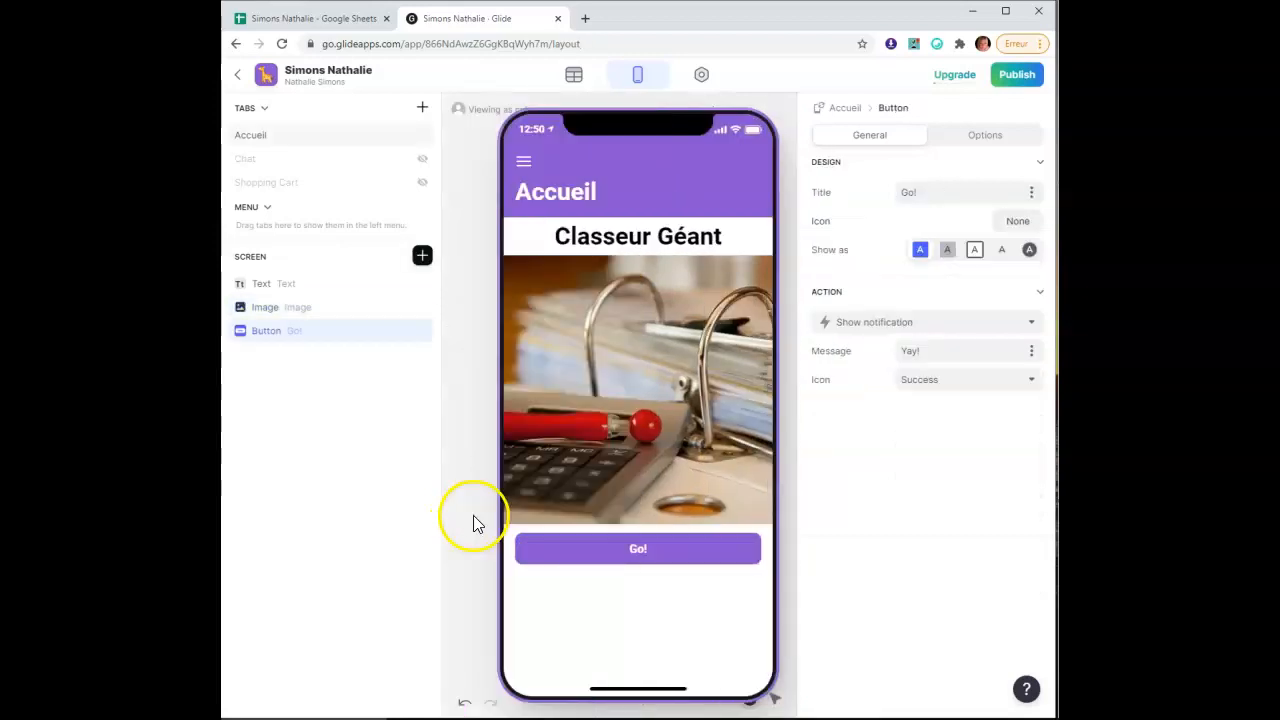
Set the Go! button's action on the Accueil screen to Link to screen
double_click(326, 332)
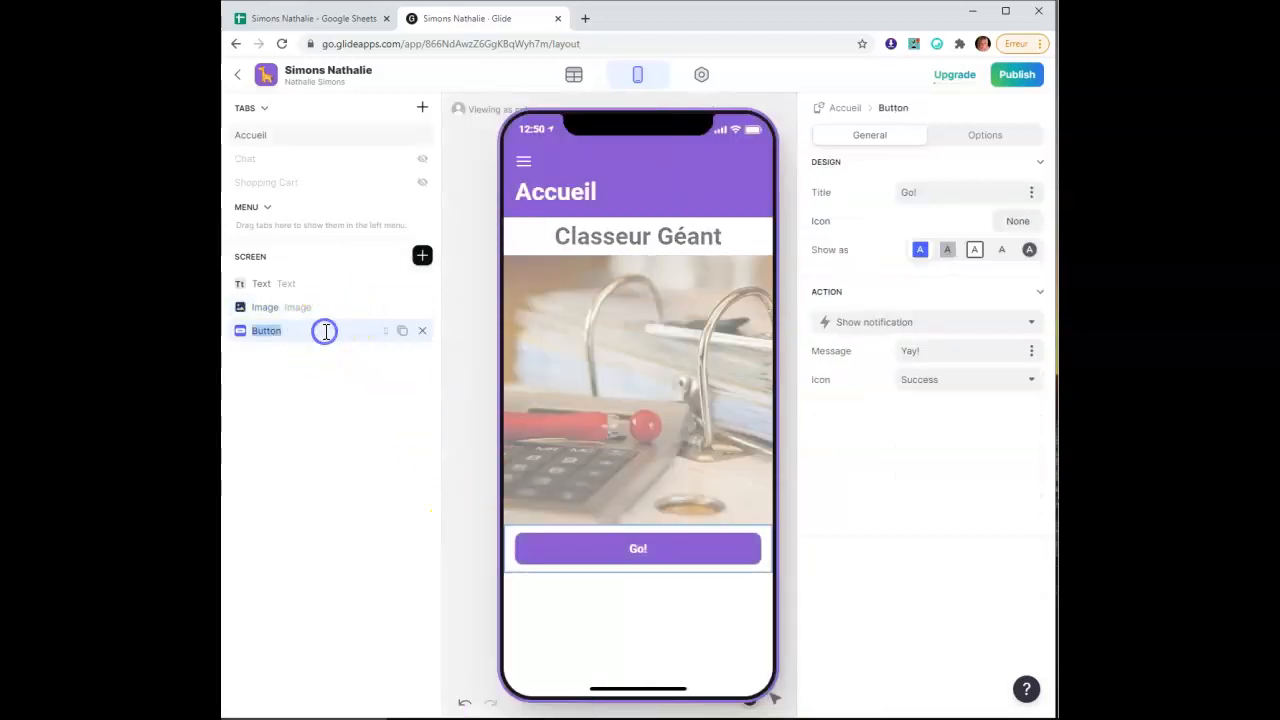
left_click(953, 330)
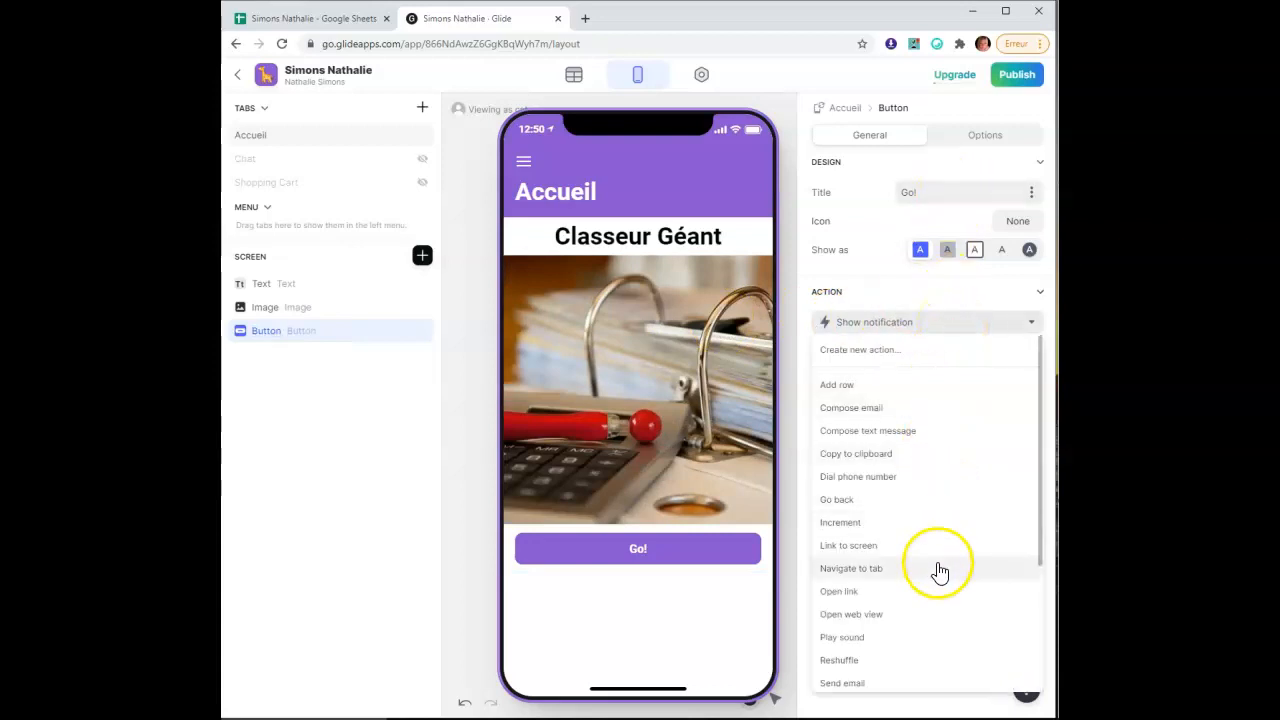
scroll(930, 609, "down", 2)
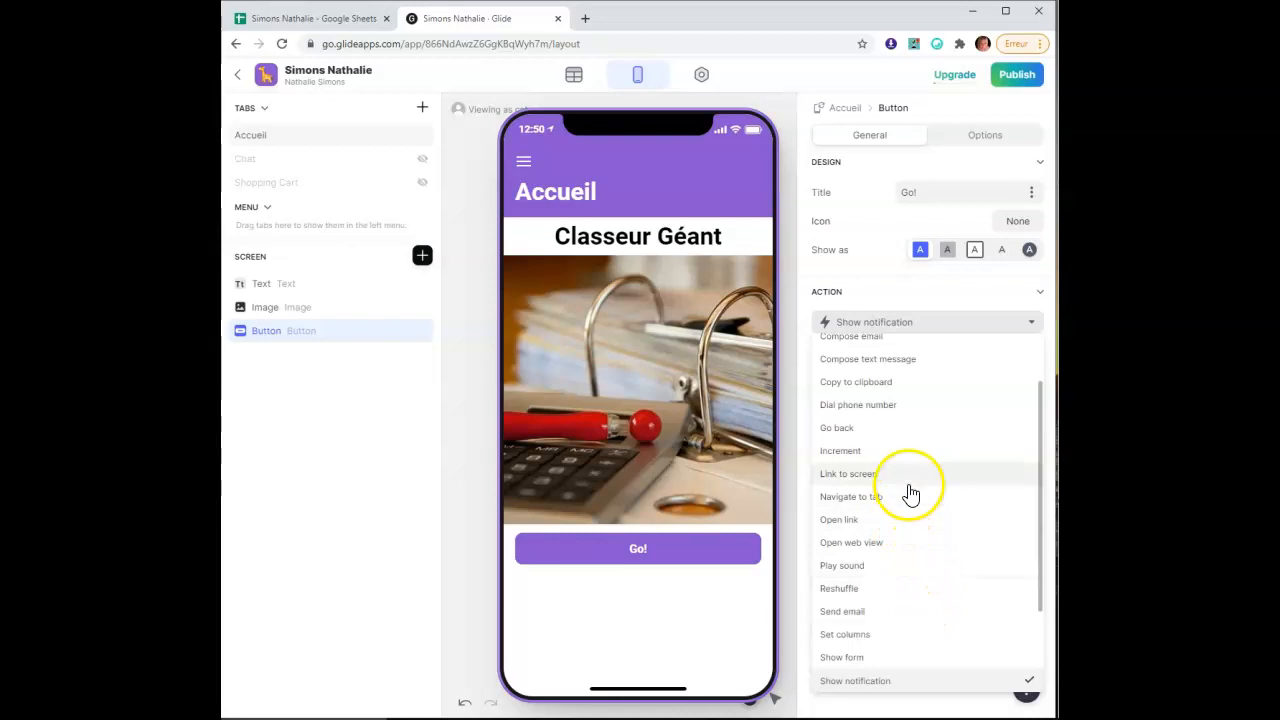
left_click(928, 482)
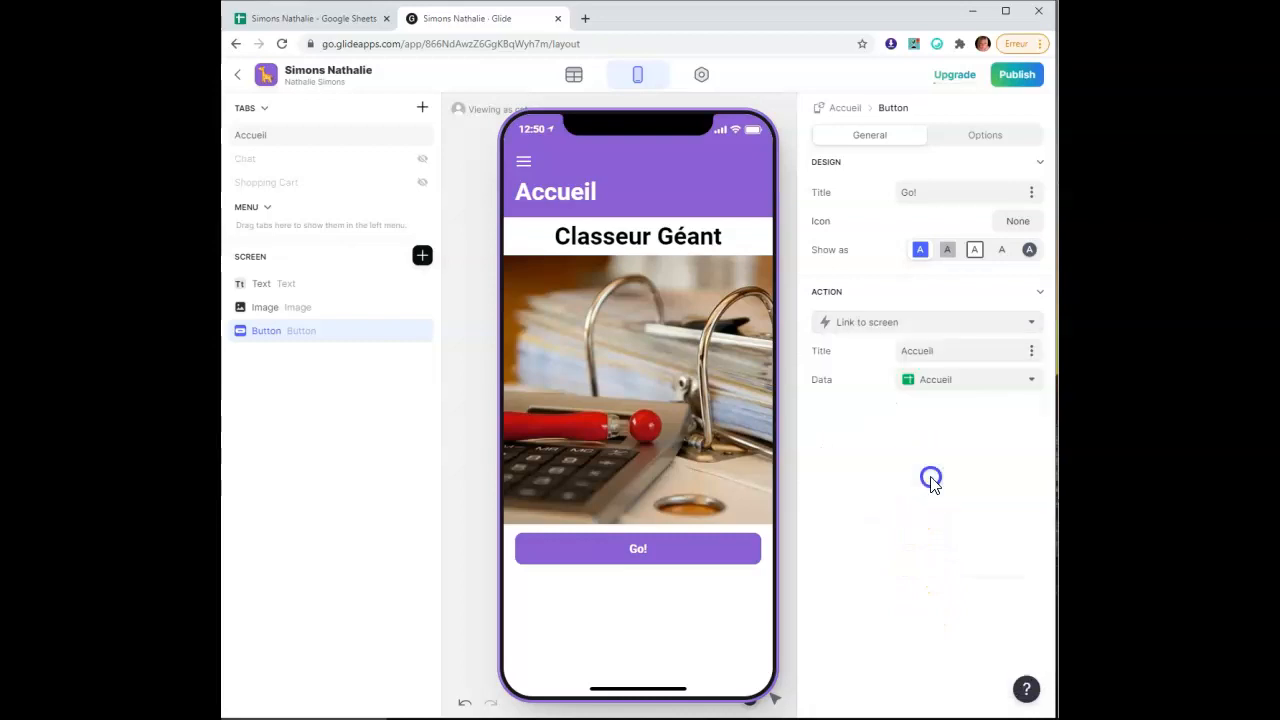
Choose the Post sheet as the data source for the button's screen link
left_click(967, 379)
left_click(934, 480)
left_click(921, 501)
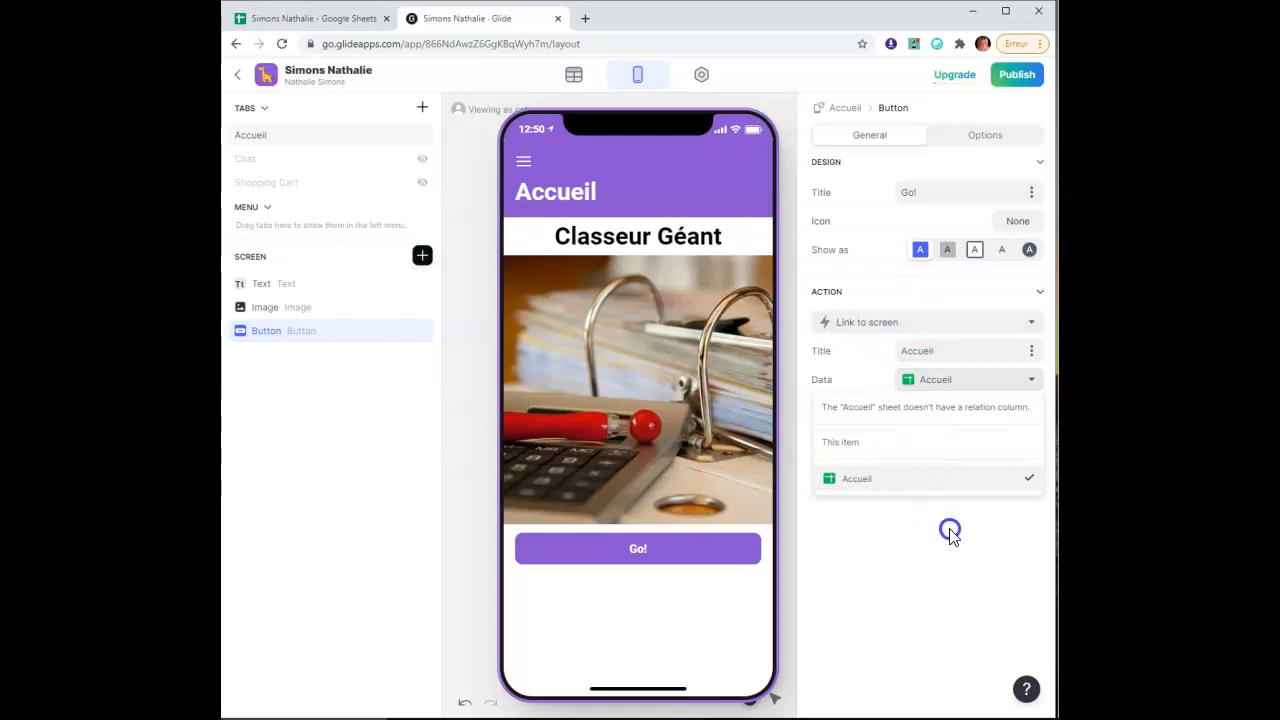
left_click(891, 266)
left_click(557, 80)
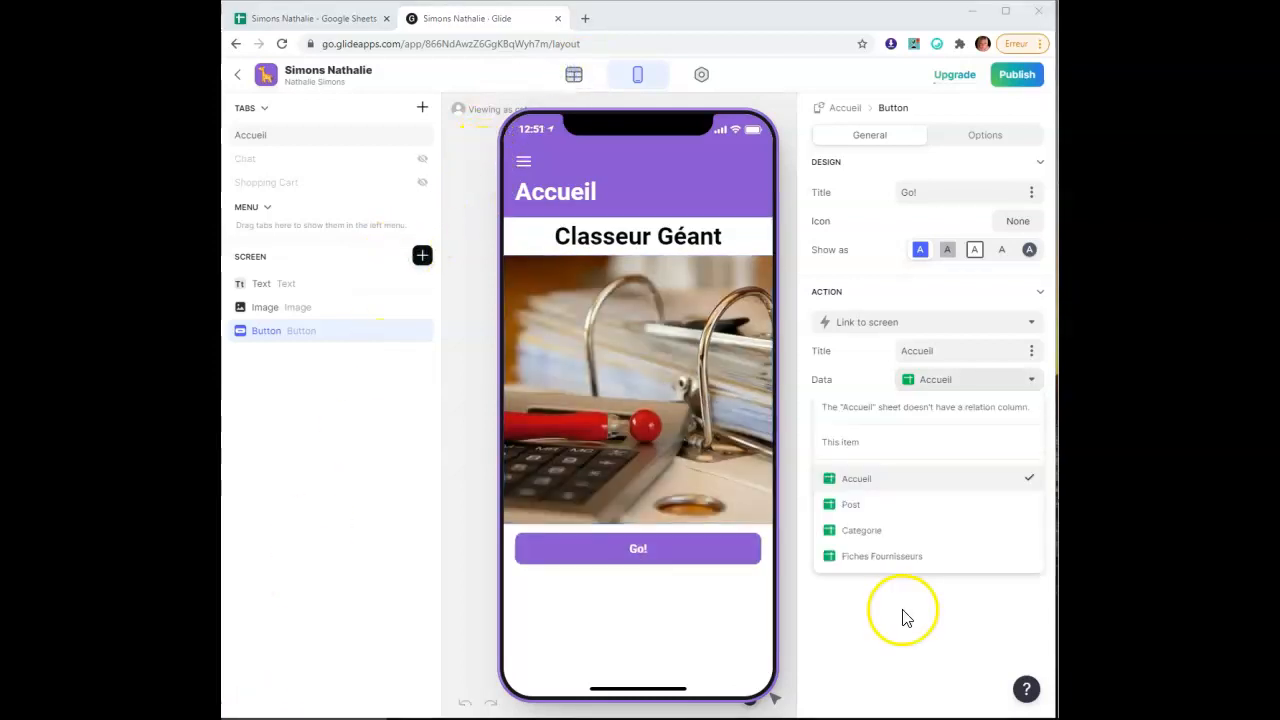
left_click(906, 515)
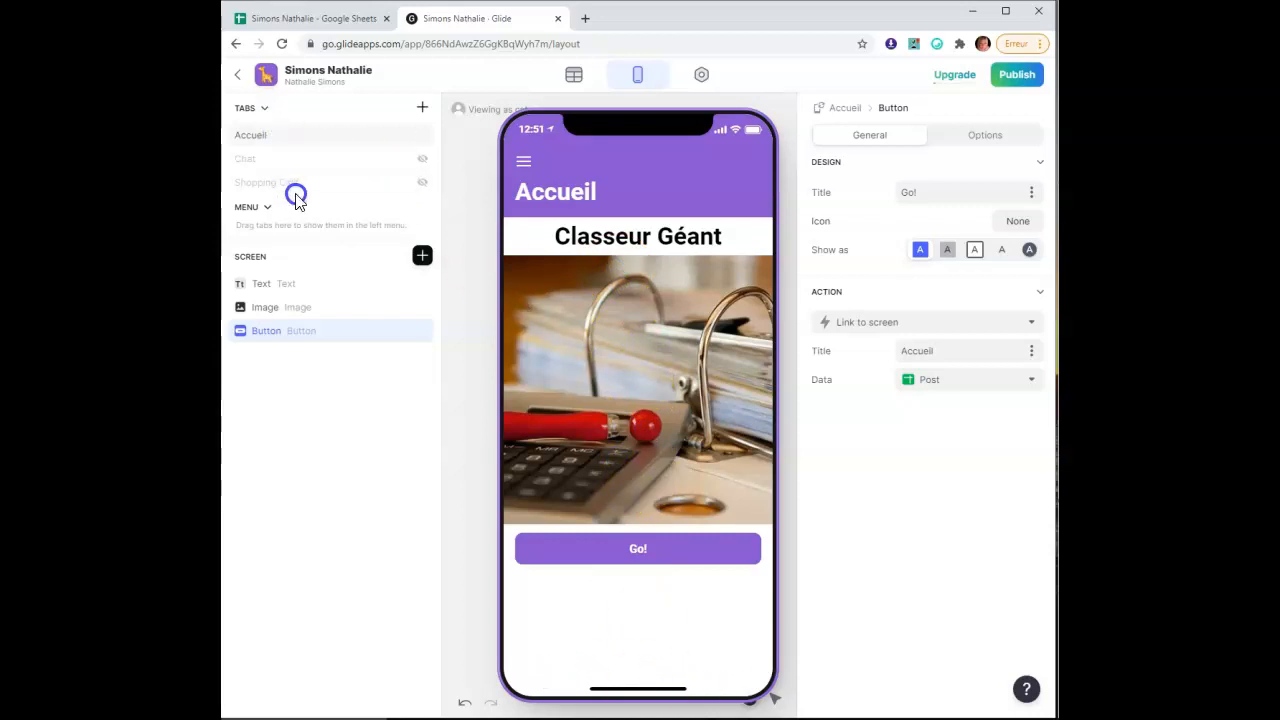
Add a tab labelled Fournisseurs that uses the Fiches Fournisseurs sheet as its source and the Details style
left_click(422, 109)
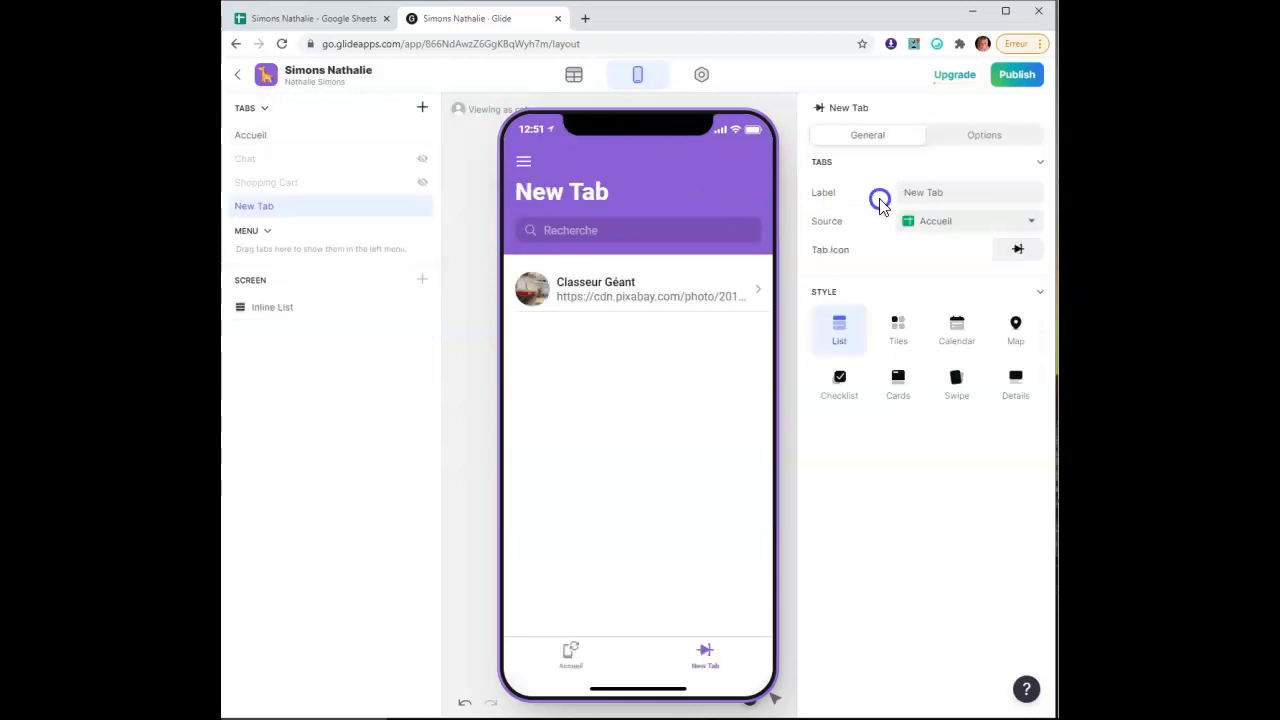
left_click(965, 224)
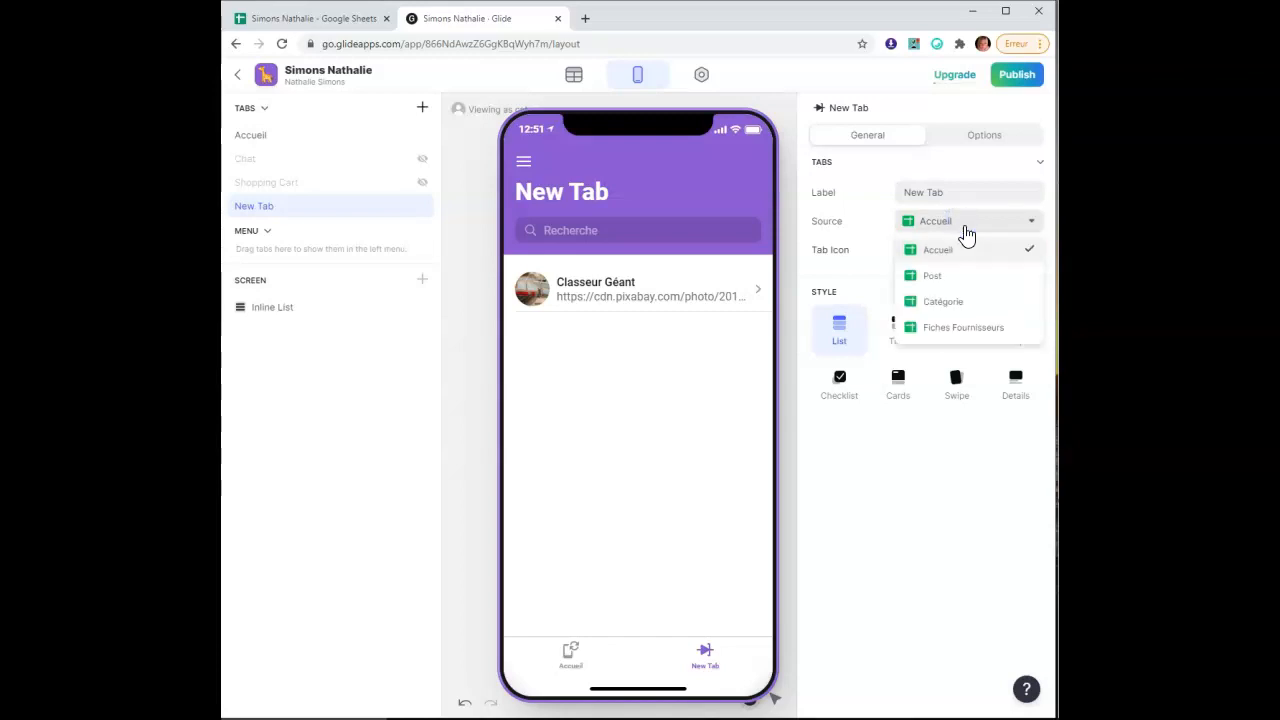
left_click(983, 330)
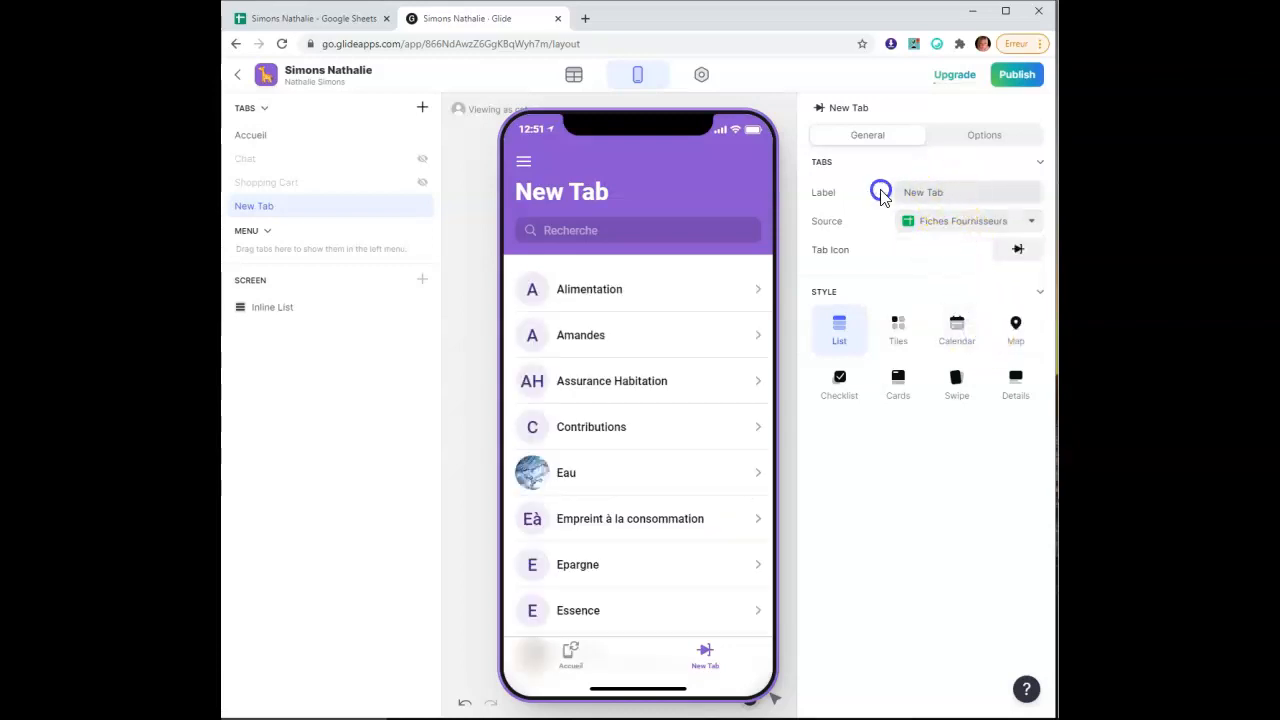
left_click(881, 195)
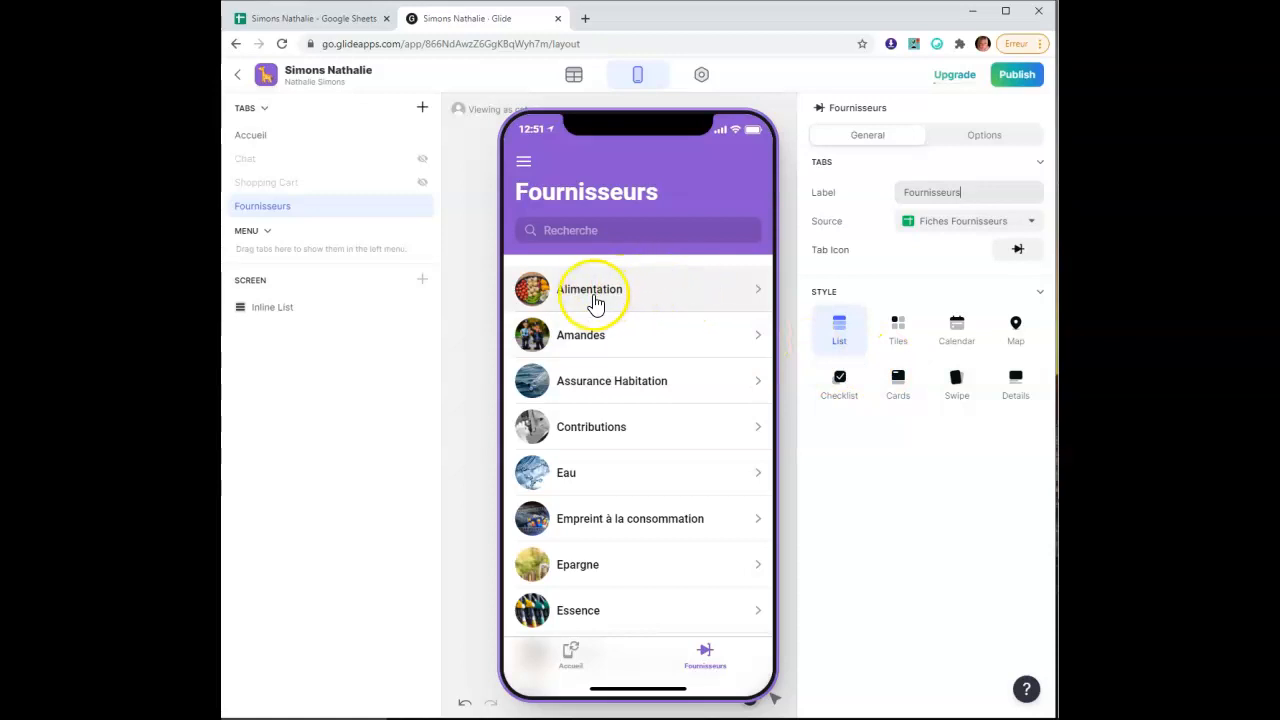
left_click(1015, 390)
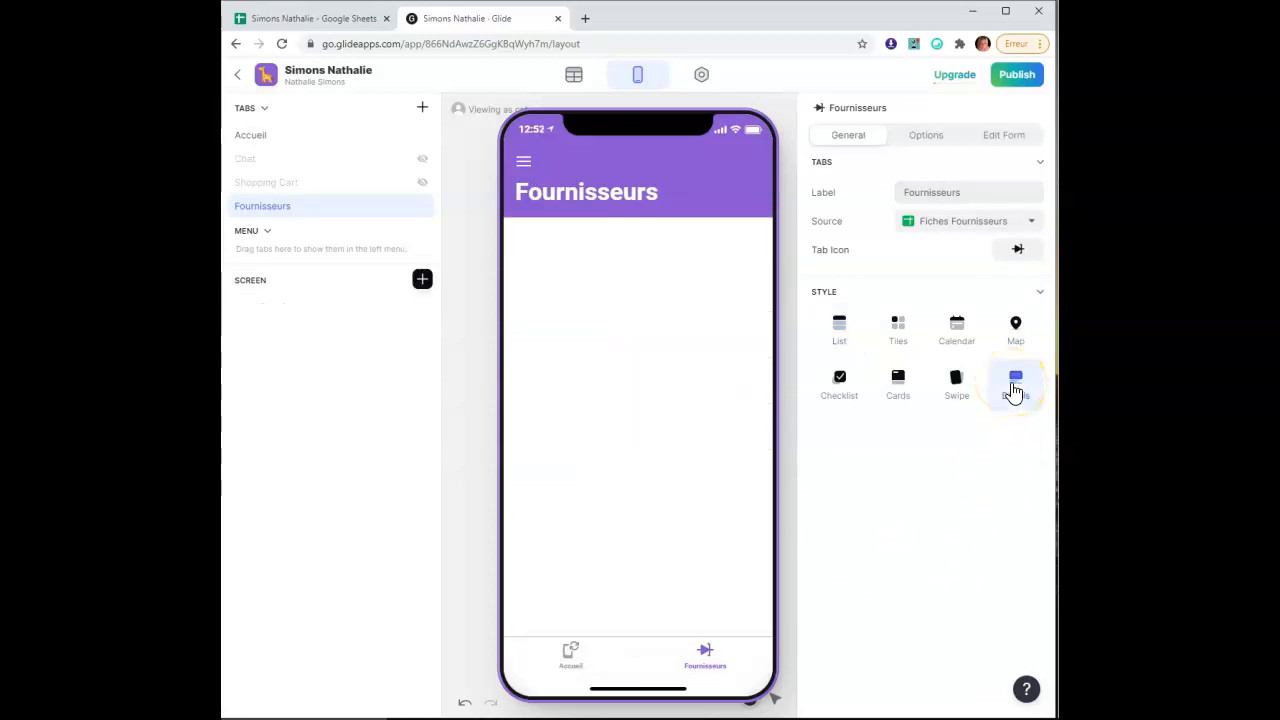
Add an Inline List component to the Fournisseurs screen with Fiches Fournisseurs as its source
left_click(423, 281)
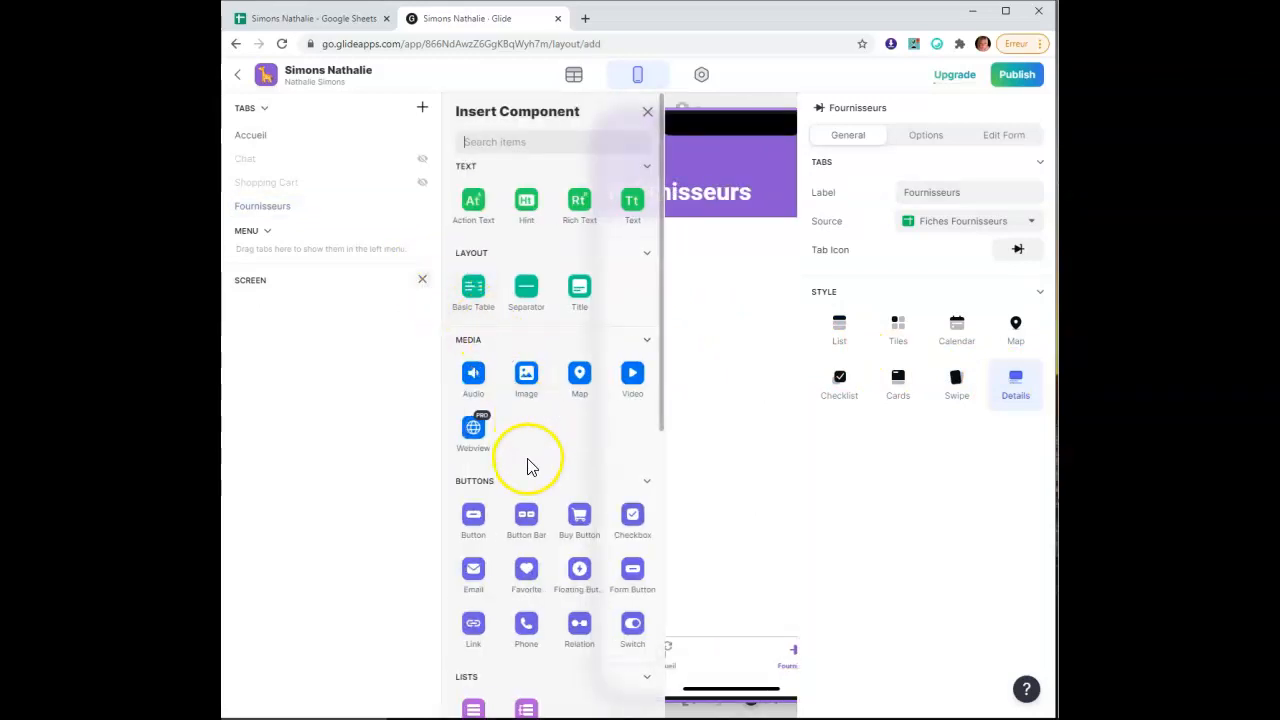
scroll(530, 460, "down", 1)
scroll(530, 460, "down", 3)
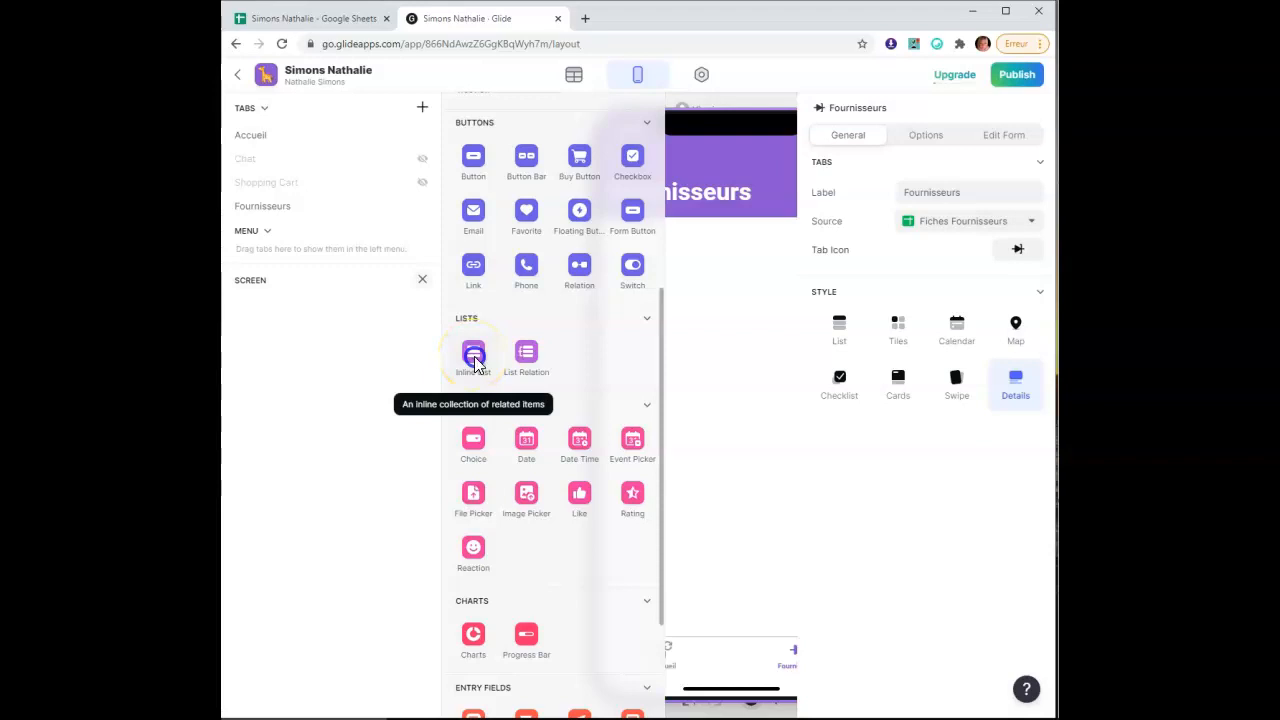
left_click(474, 356)
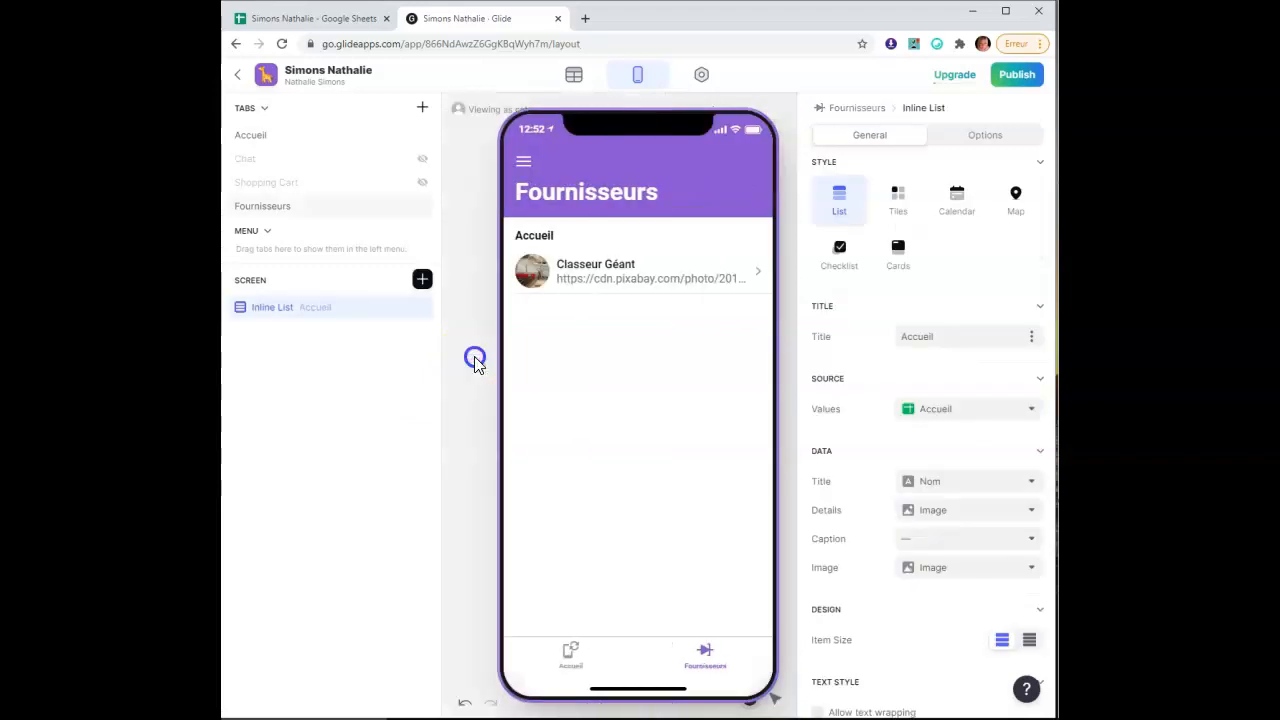
left_click(1001, 416)
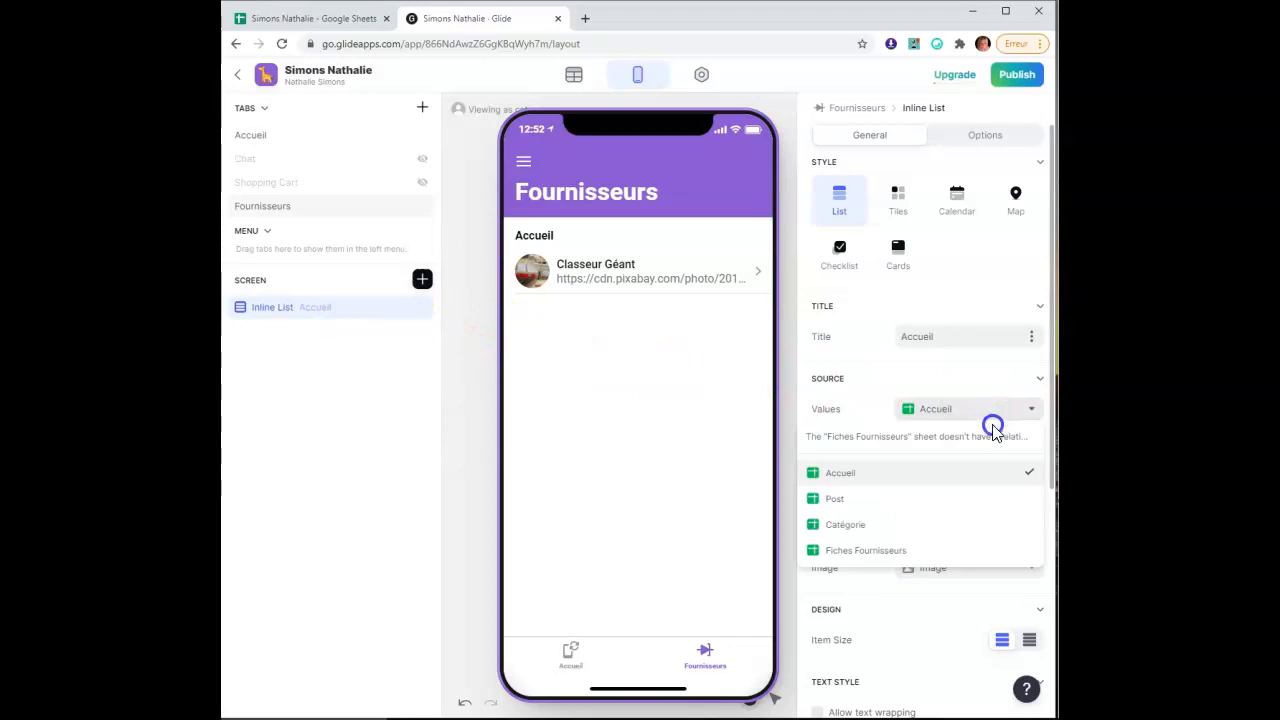
left_click(927, 552)
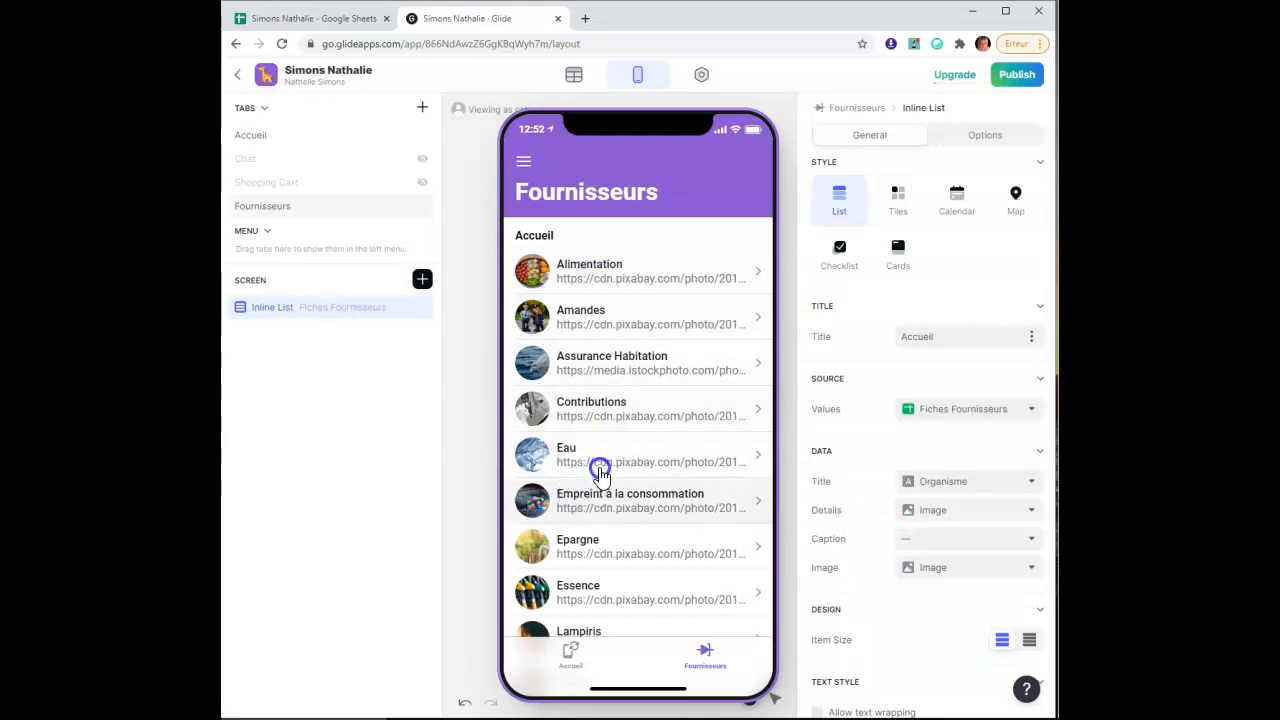
Switch the inline list to the Tiles style and clear its title
left_click(899, 199)
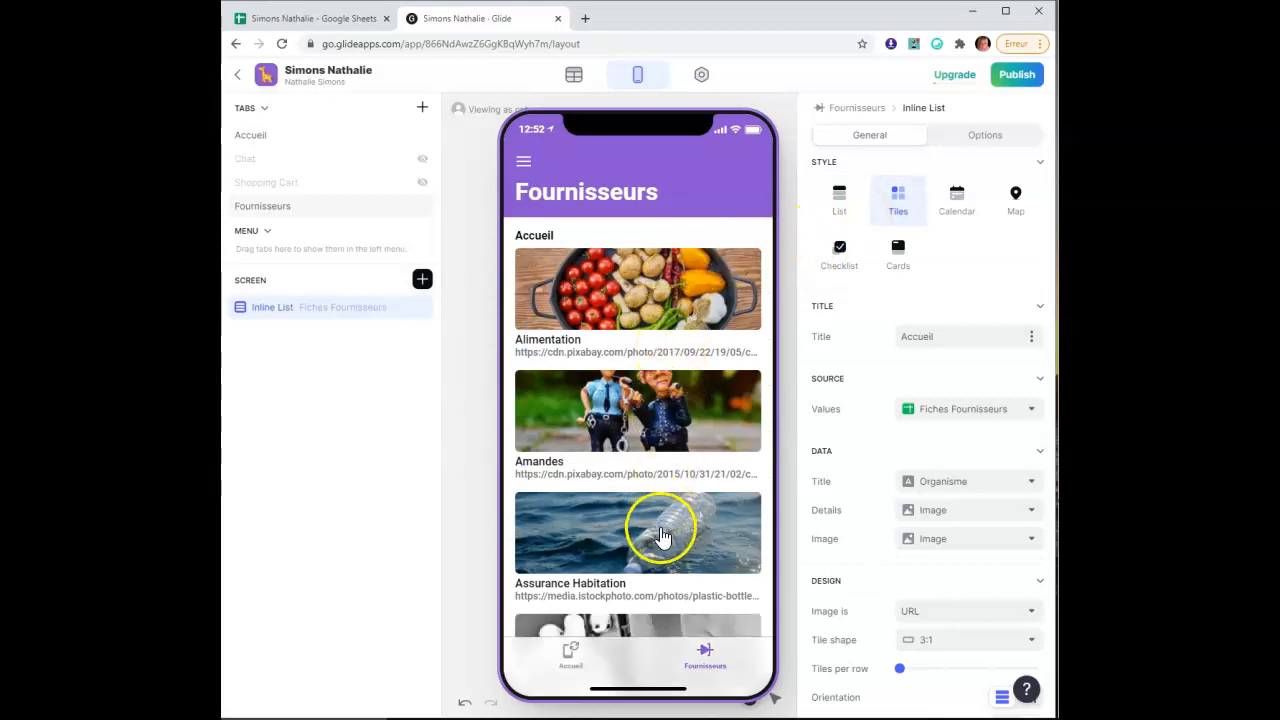
scroll(963, 295, "down", 1)
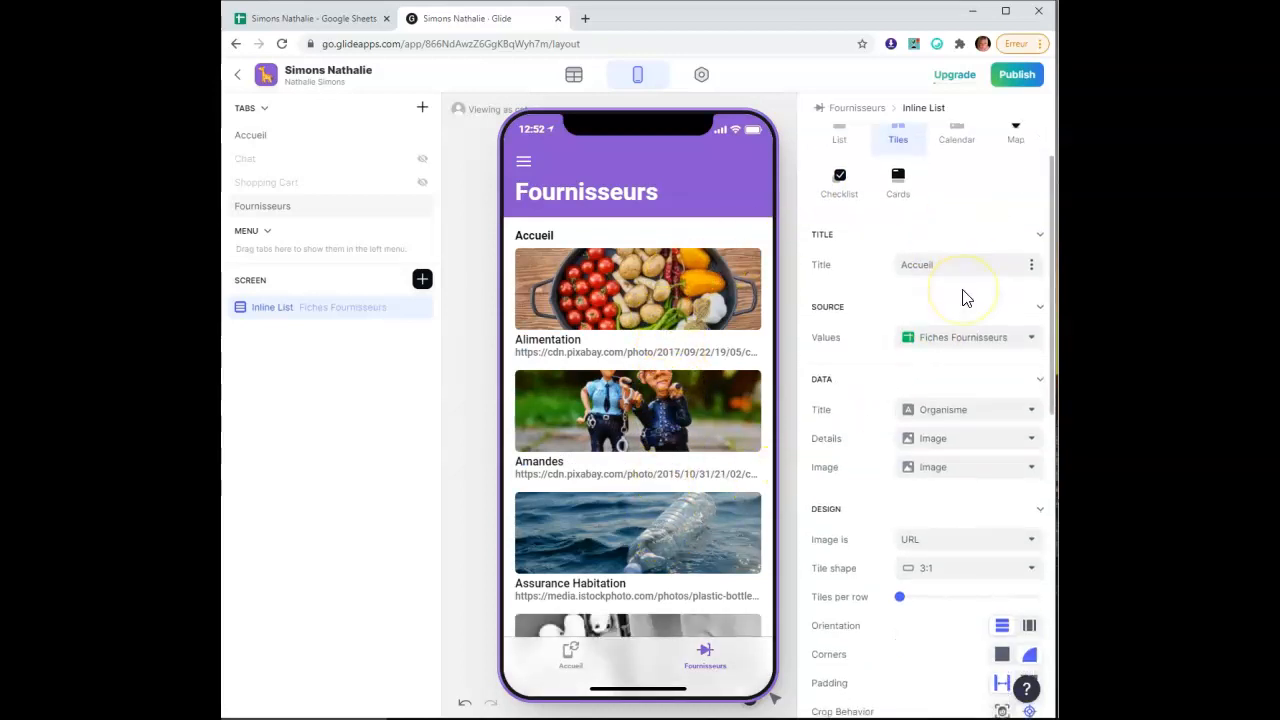
left_click_drag(943, 263, 888, 266)
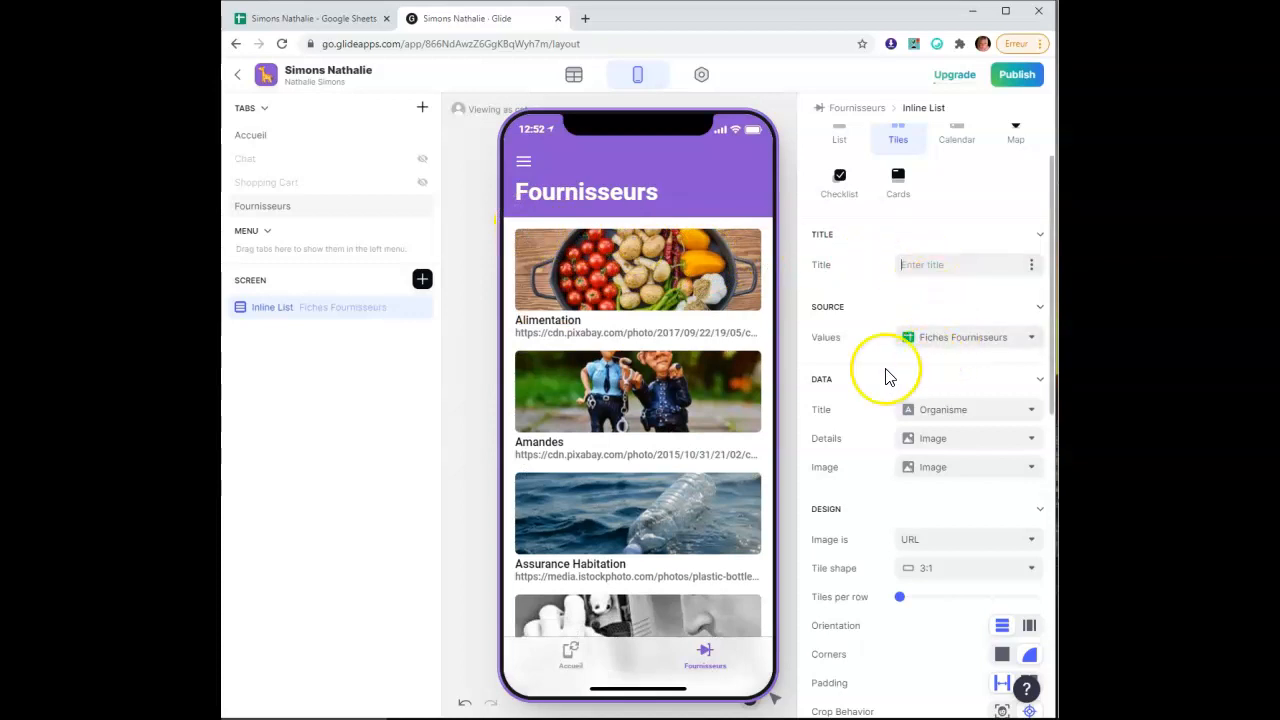
Keep Organisme as the title of the supplier tiles and set their details to none
left_click(970, 418)
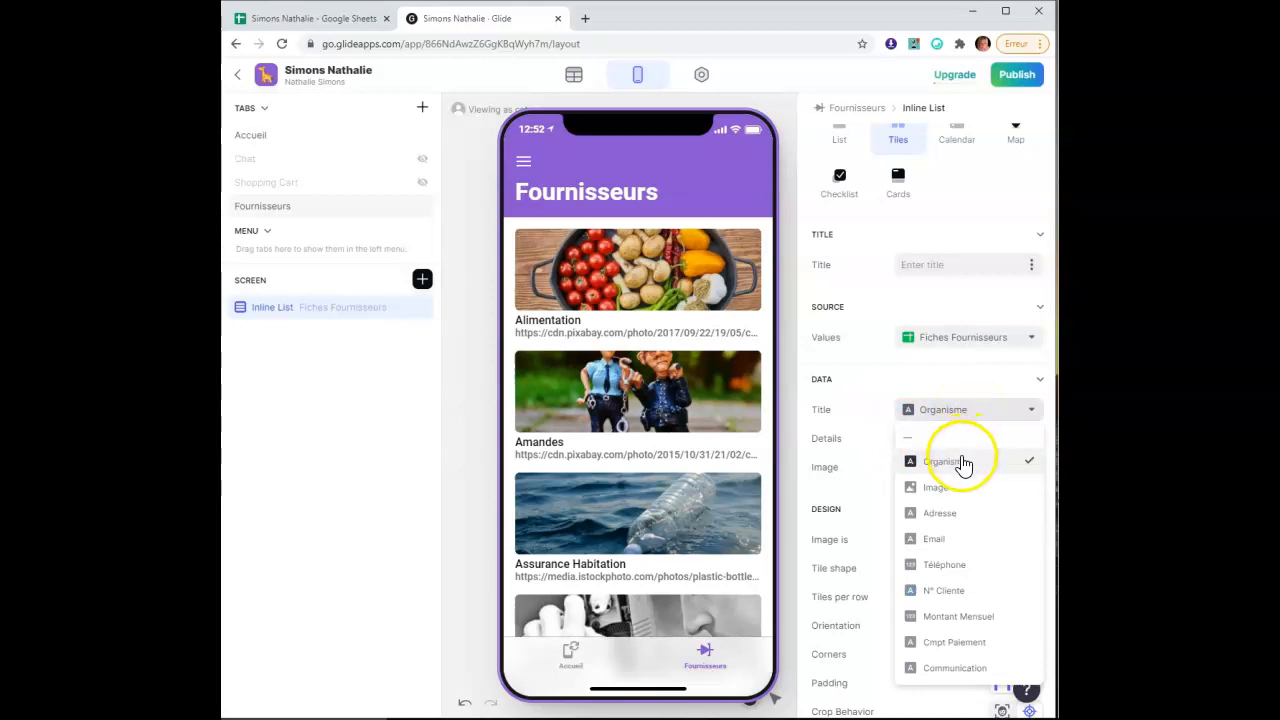
left_click(920, 379)
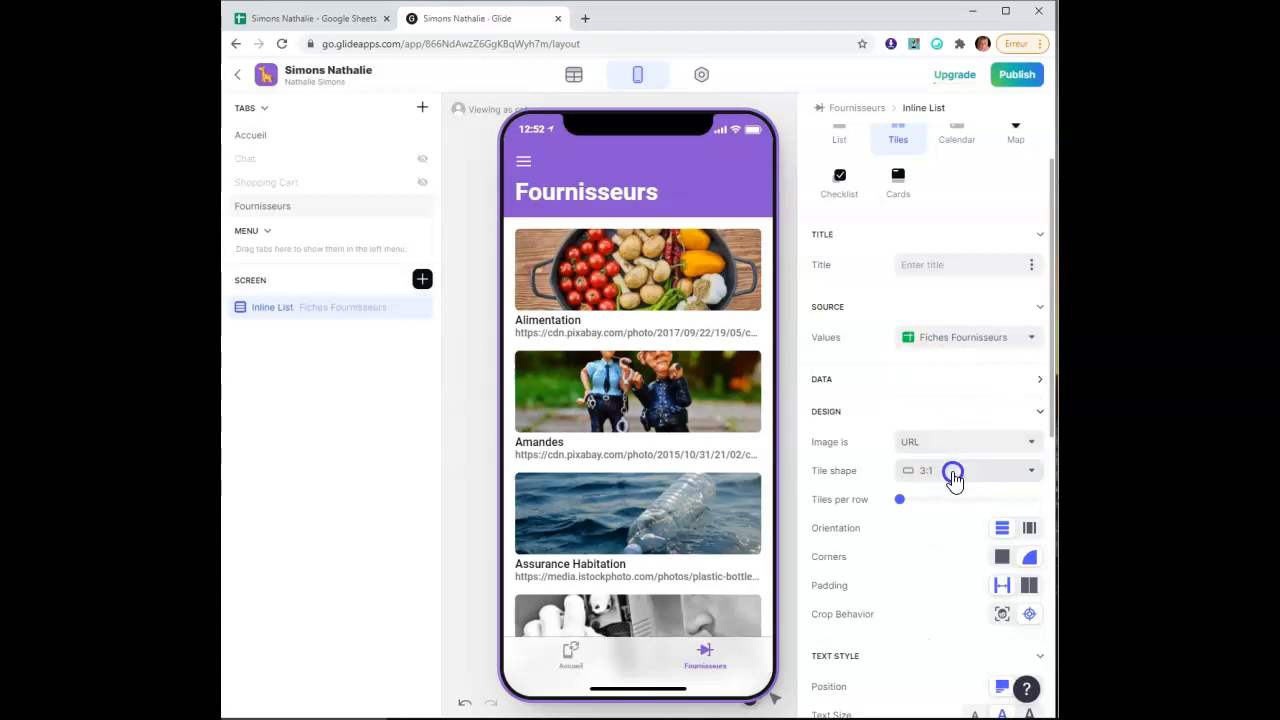
left_click(1028, 381)
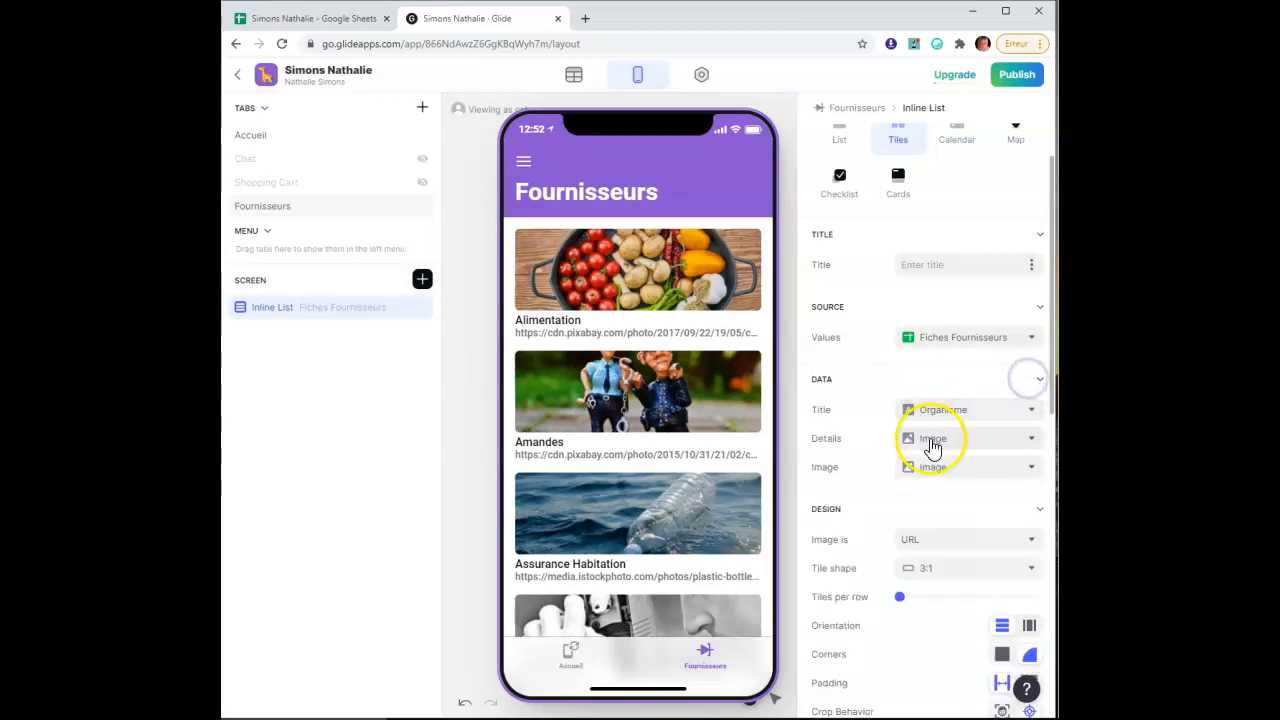
left_click(964, 442)
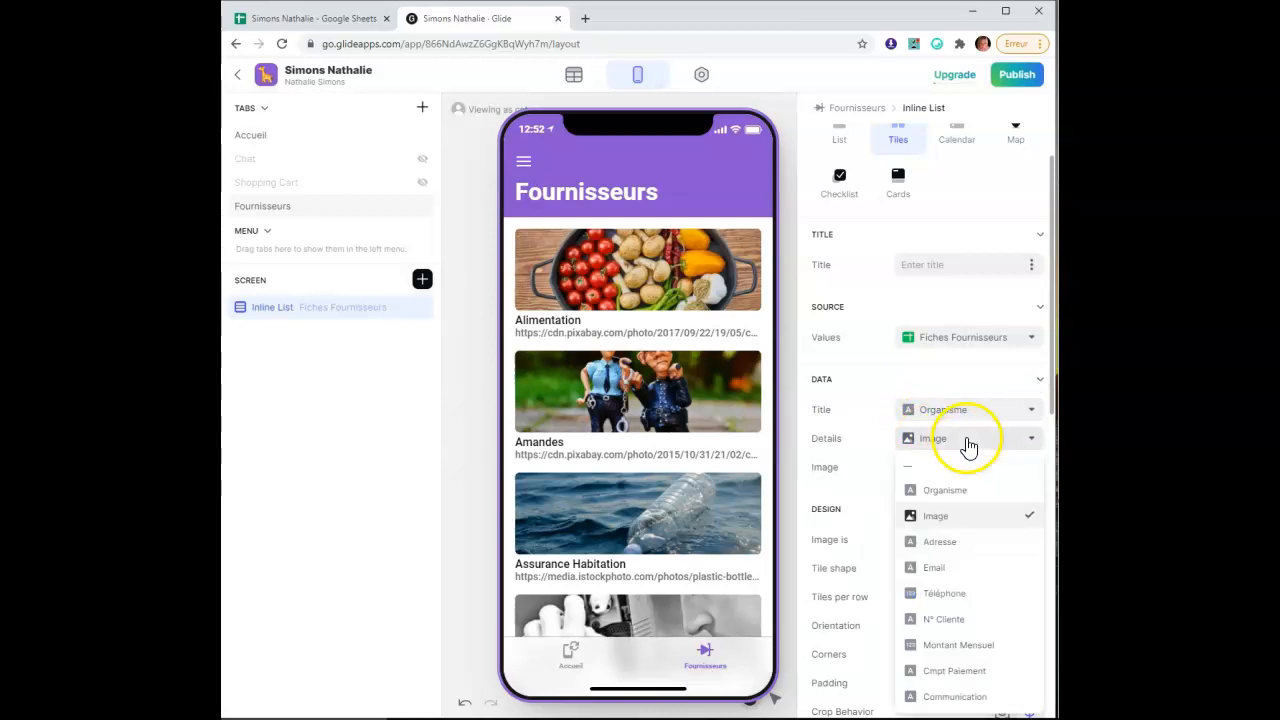
left_click(964, 468)
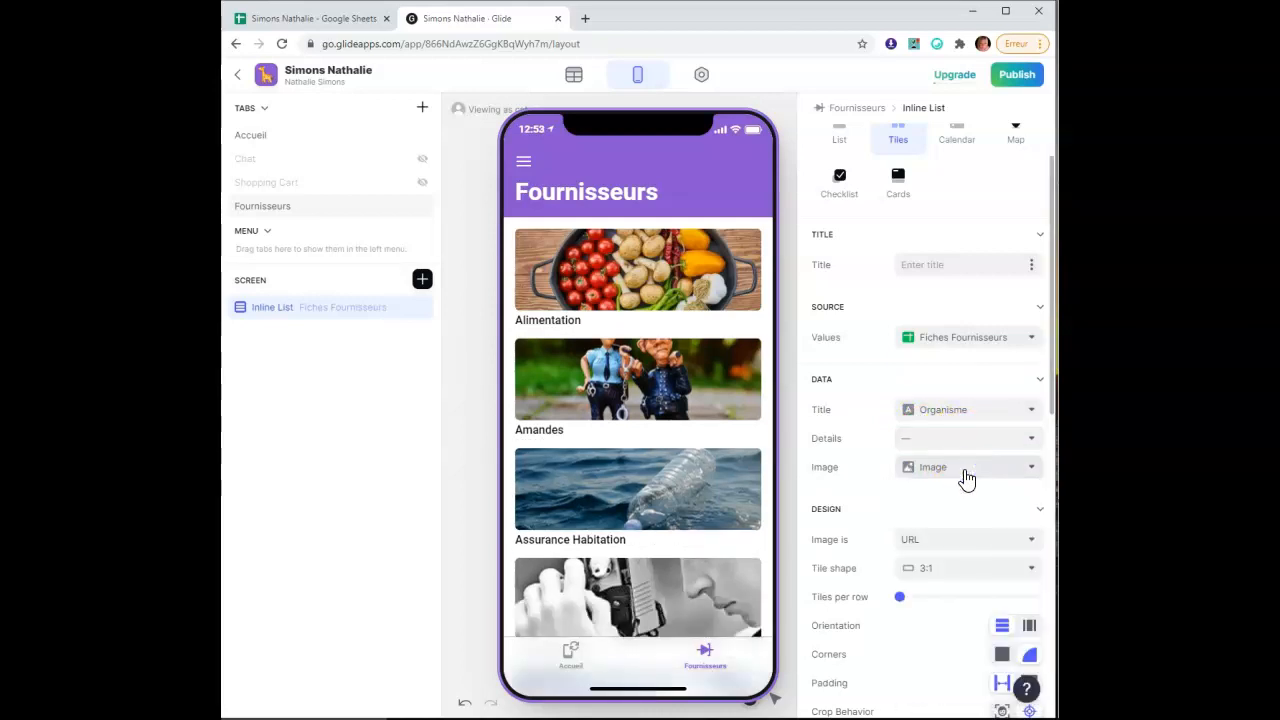
Compare two, three and four tiles per row in the supplier list and settle on two
scroll(885, 445, "down", 3)
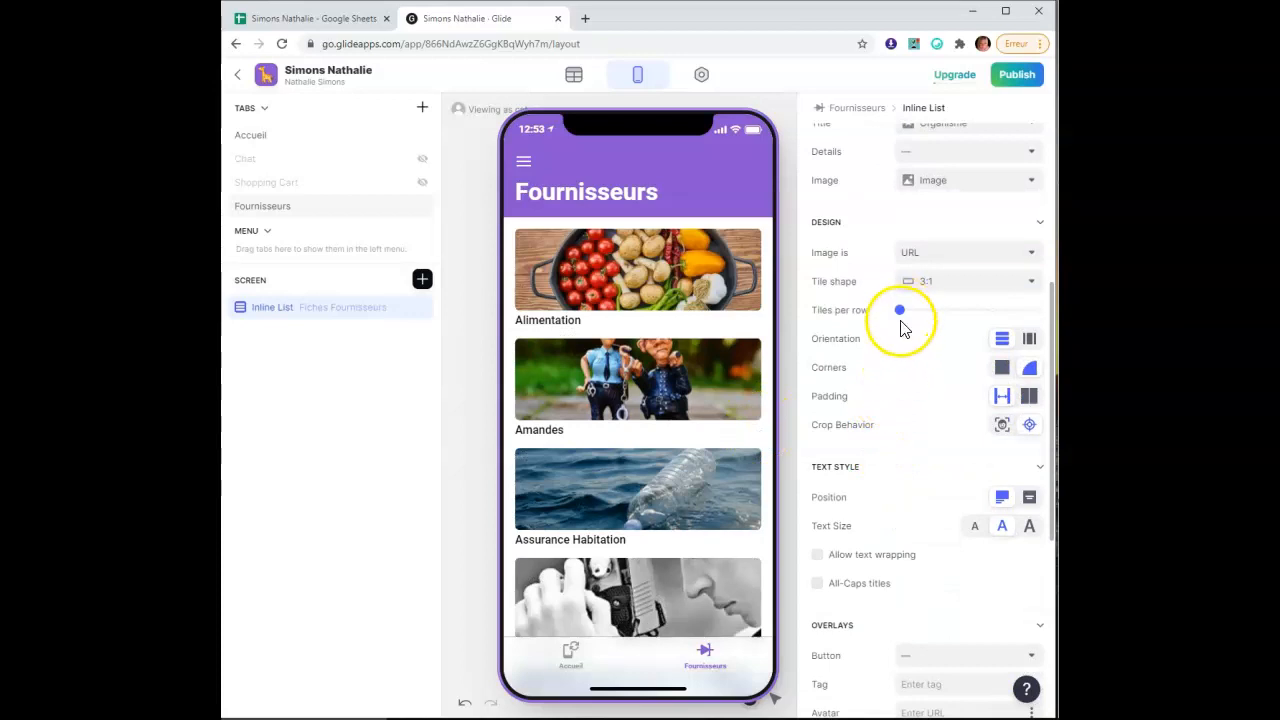
left_click(945, 311)
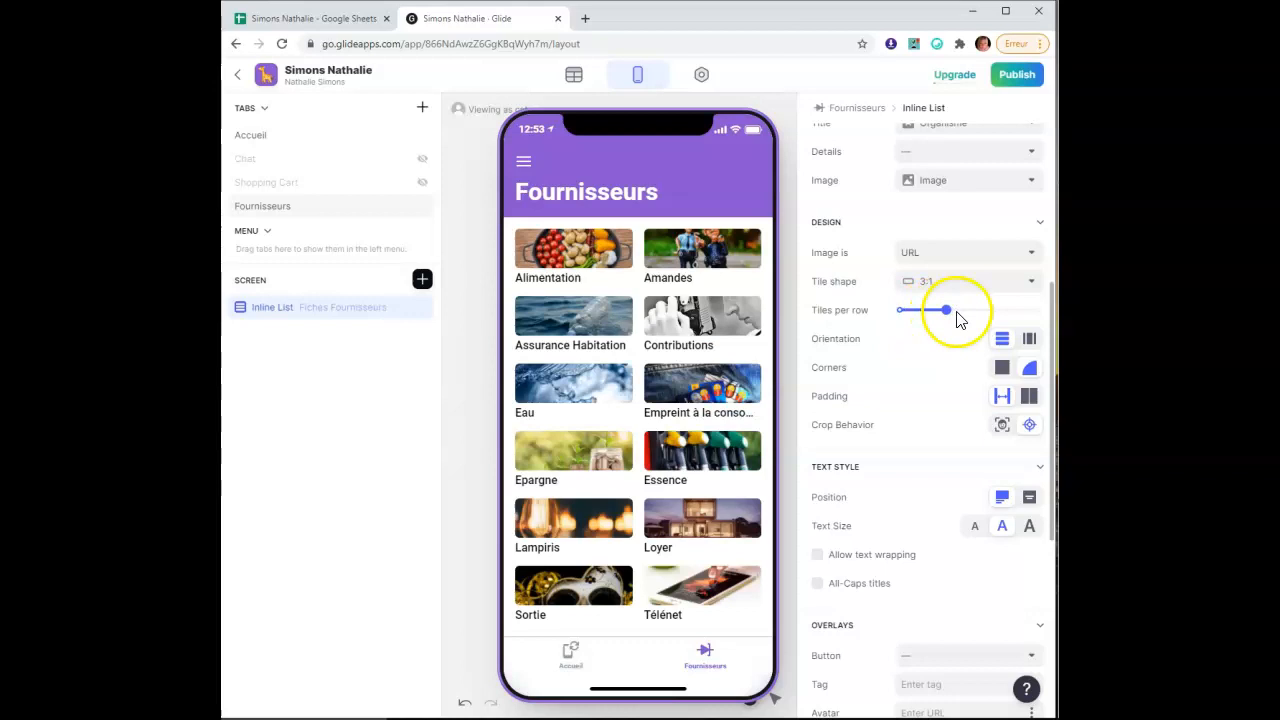
left_click(993, 310)
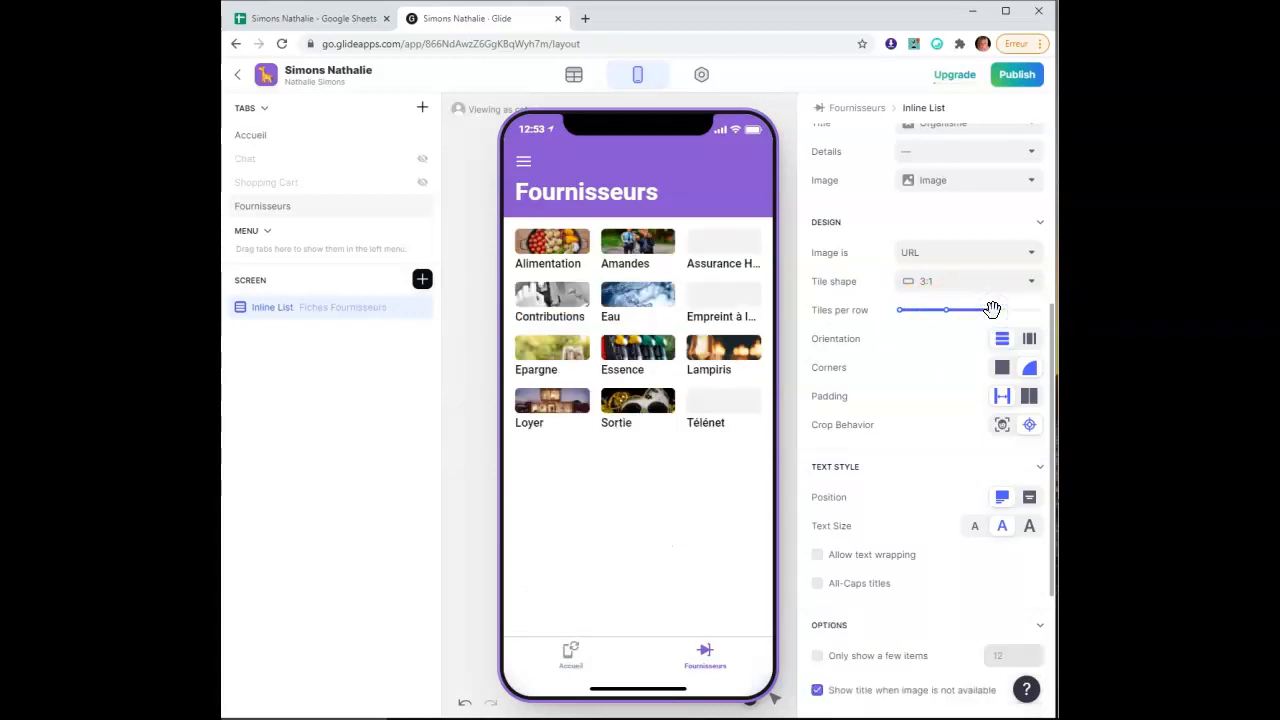
left_click(1036, 310)
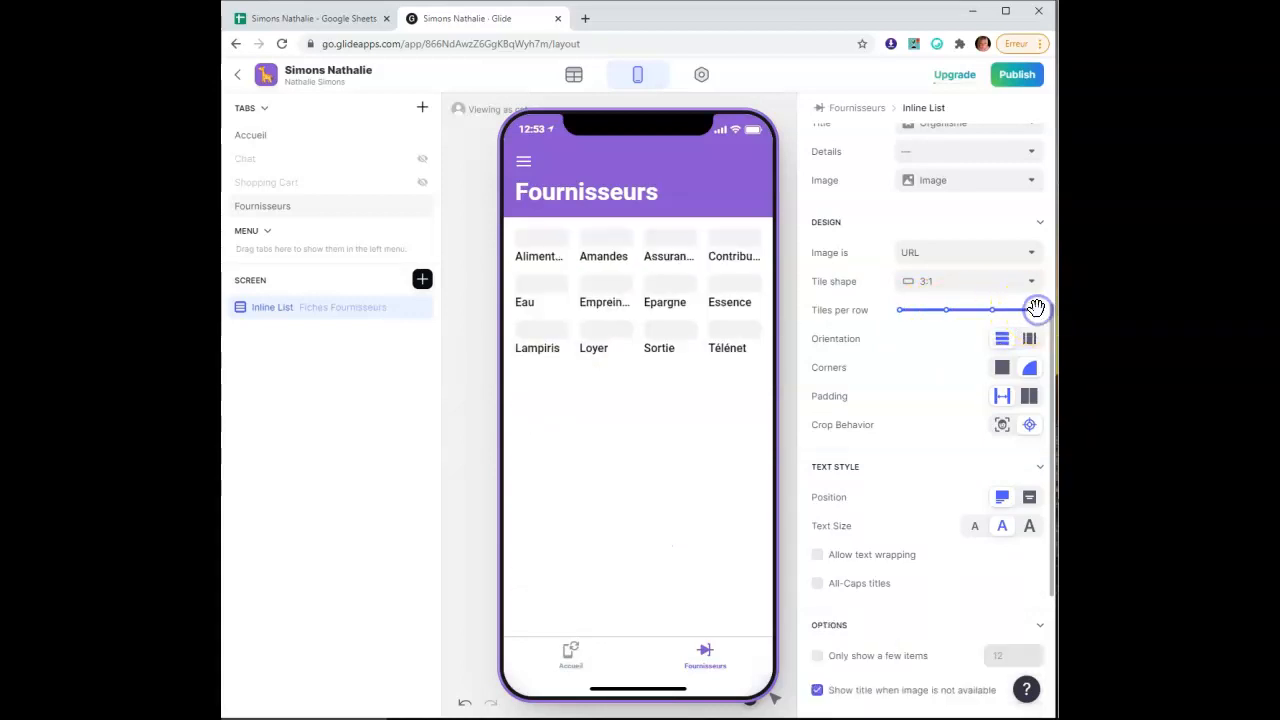
left_click(947, 311)
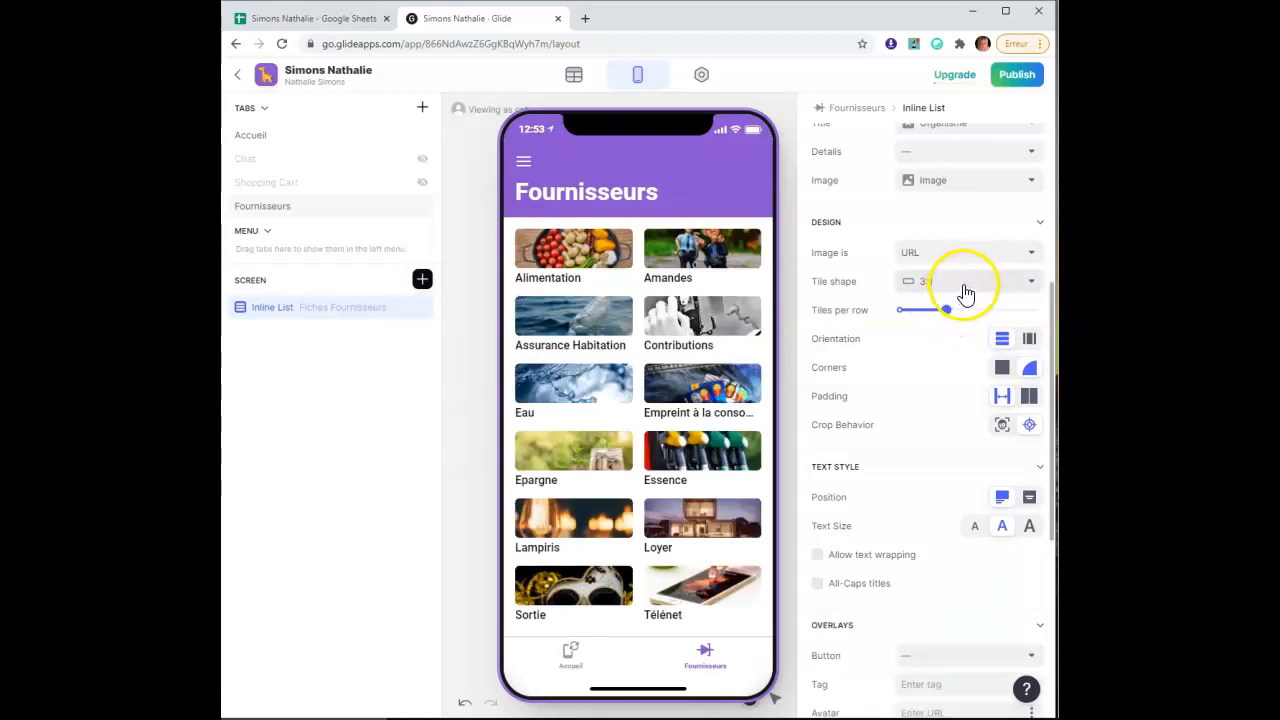
Compare the Square, Circle and 2:3 (Vertical) shapes for the supplier tiles and settle on Square
left_click(962, 287)
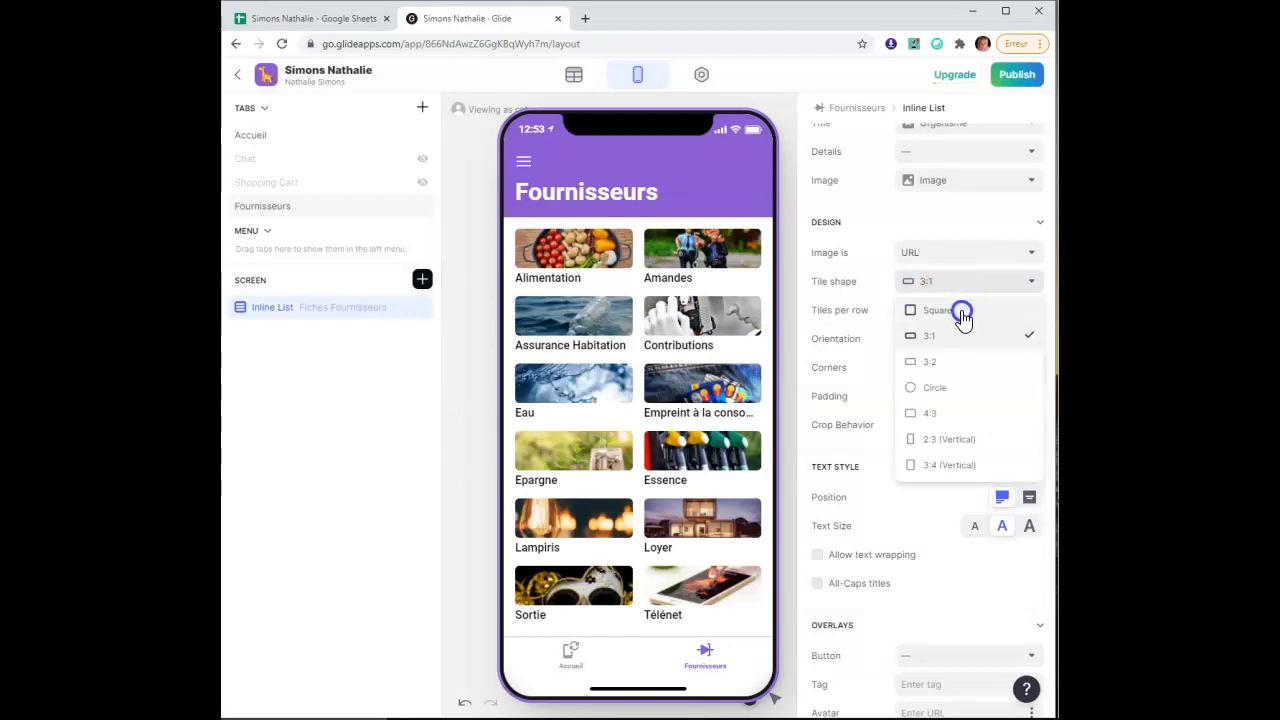
left_click(962, 314)
left_click(962, 287)
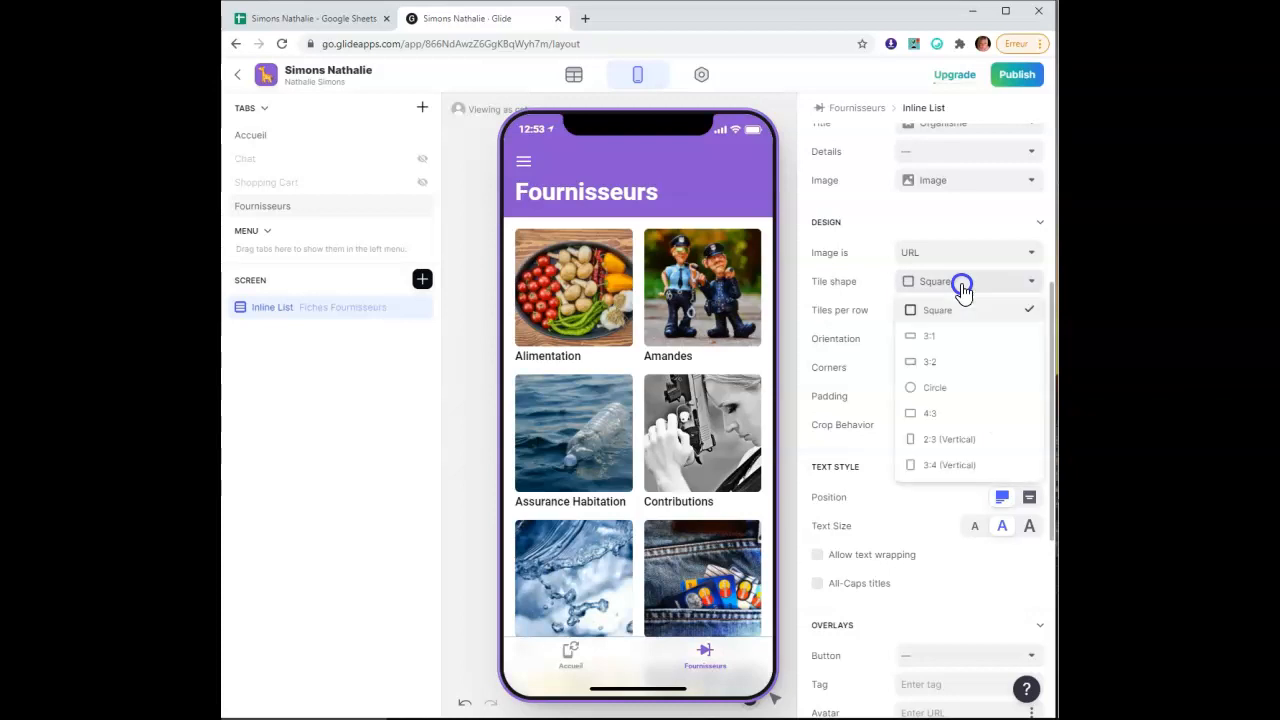
left_click(950, 390)
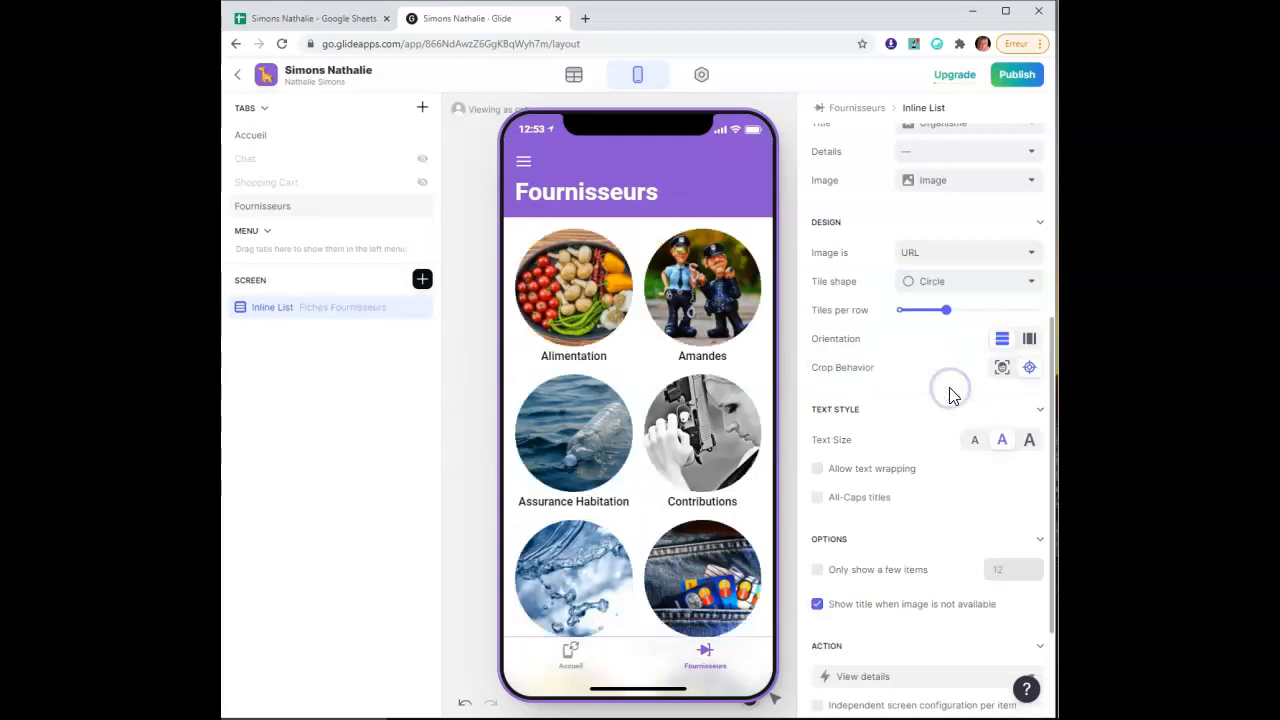
left_click(963, 288)
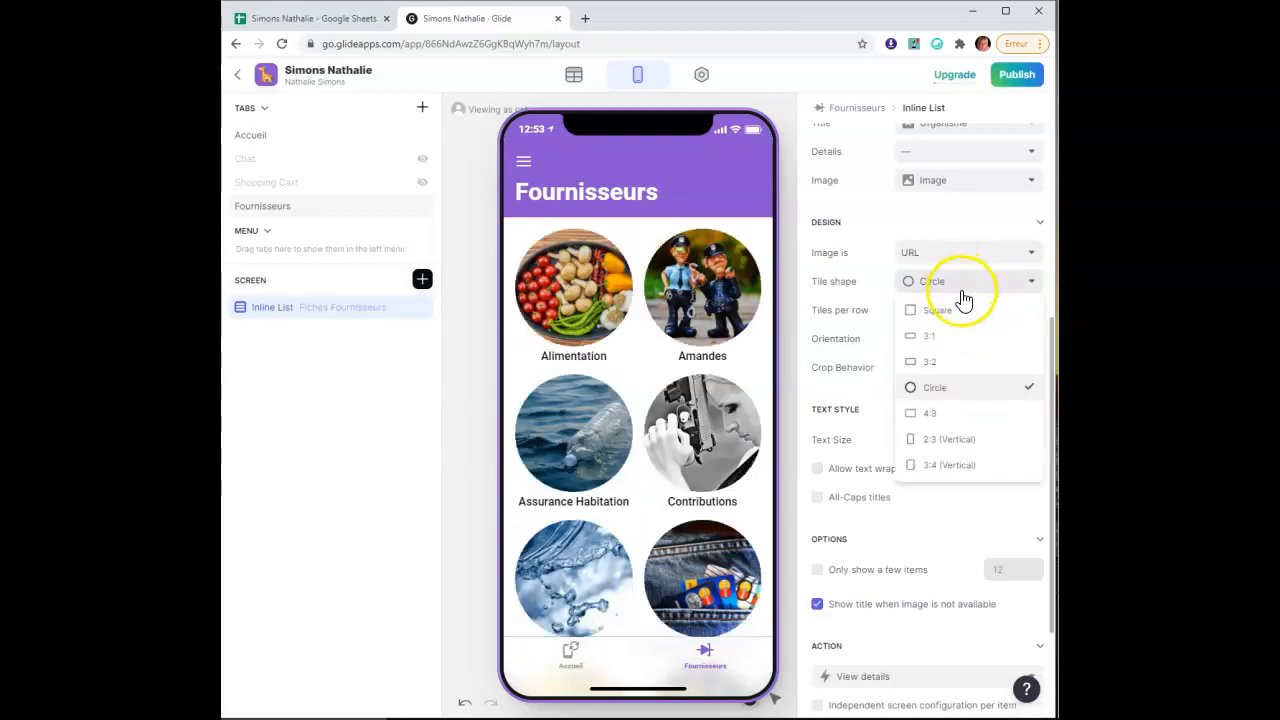
left_click(940, 441)
left_click(976, 287)
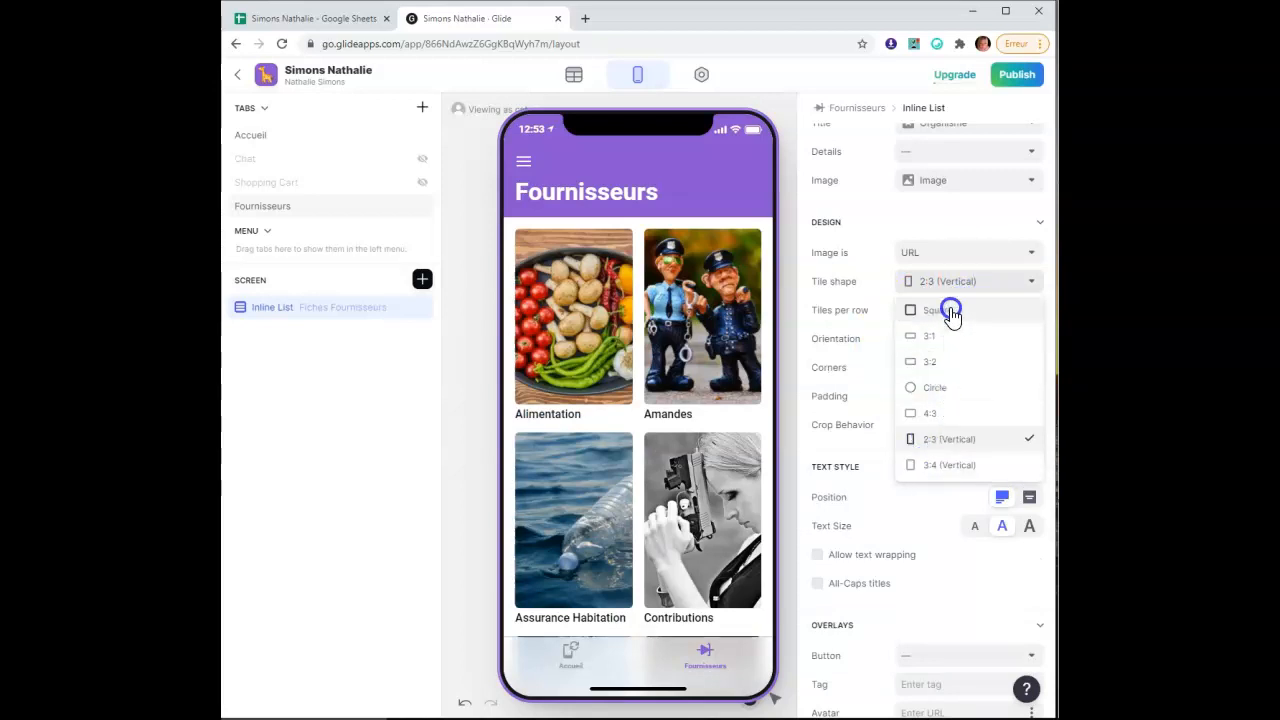
left_click(950, 312)
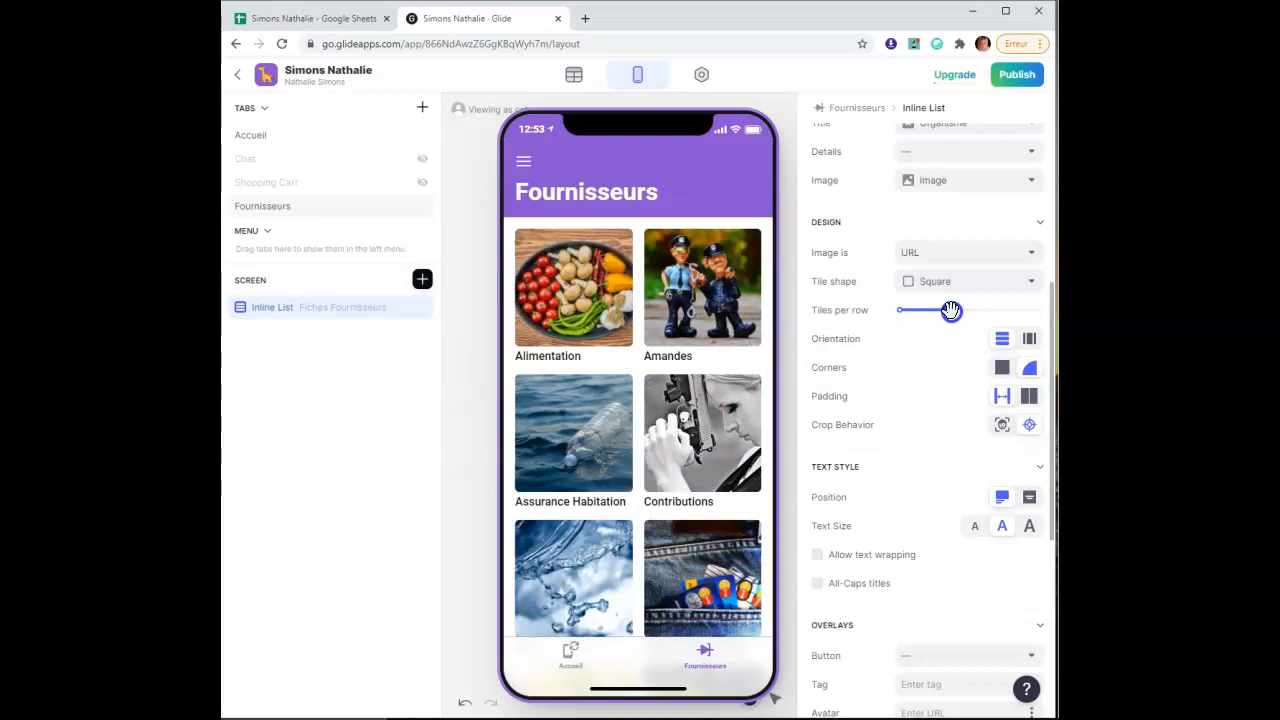
Try the horizontal orientation for the supplier list, swipe through its tiles and return to the vertical orientation
left_click(1029, 340)
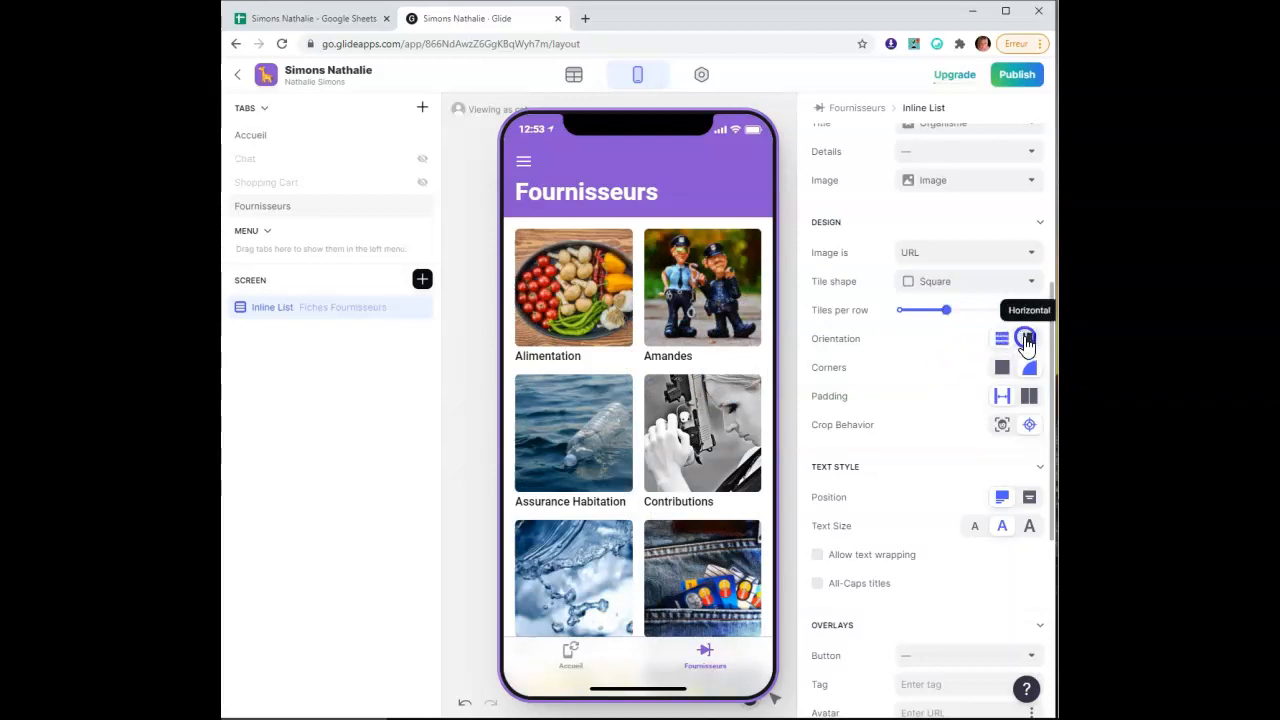
left_click(1005, 340)
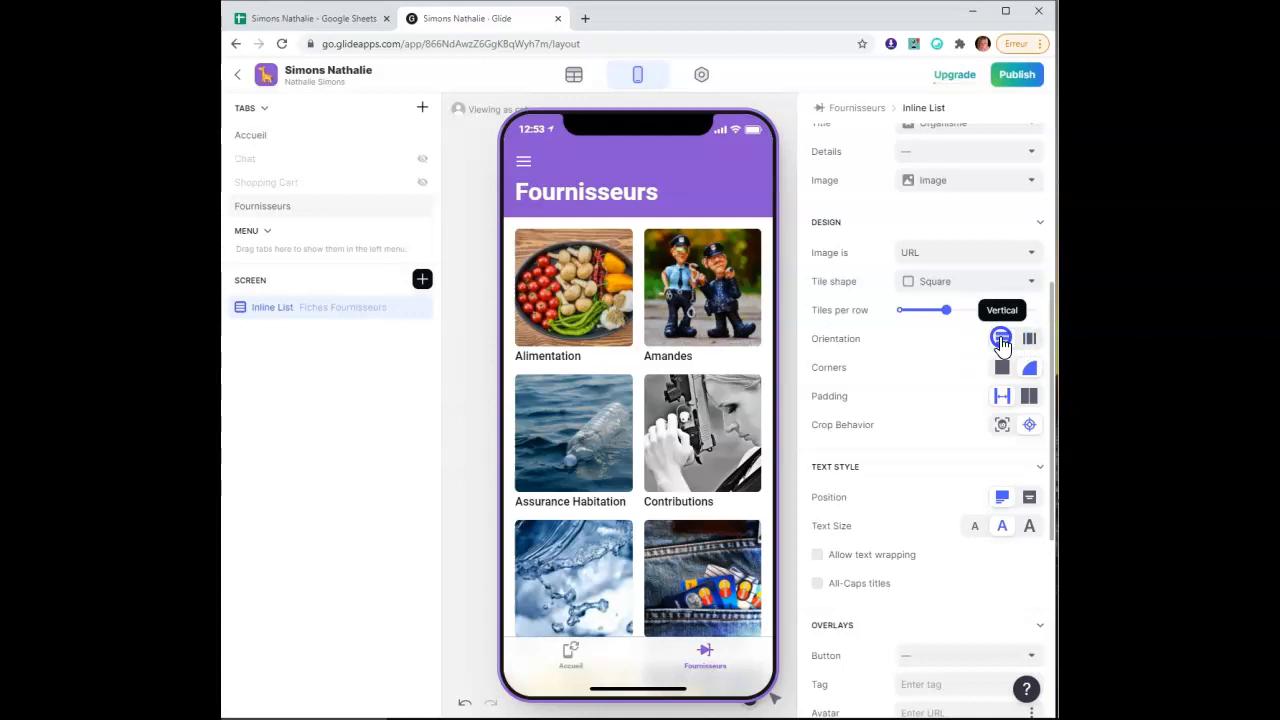
left_click(1005, 342)
left_click(1031, 341)
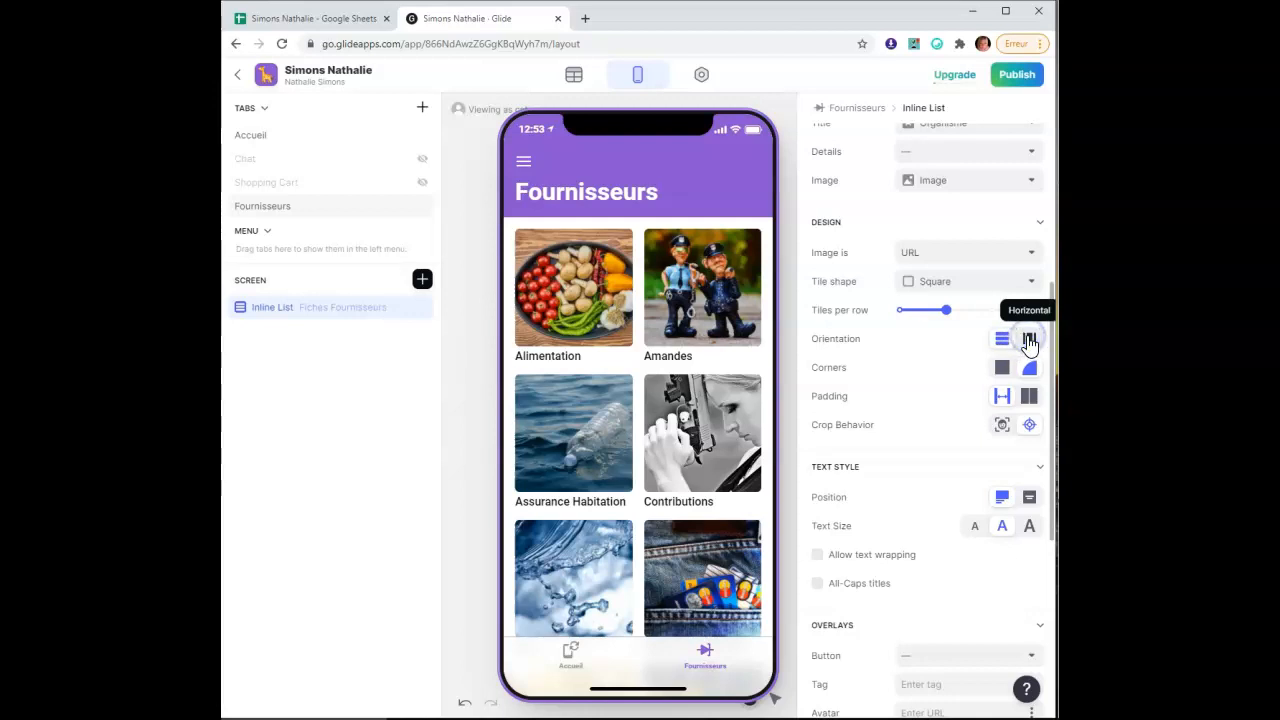
left_click_drag(739, 293, 534, 293)
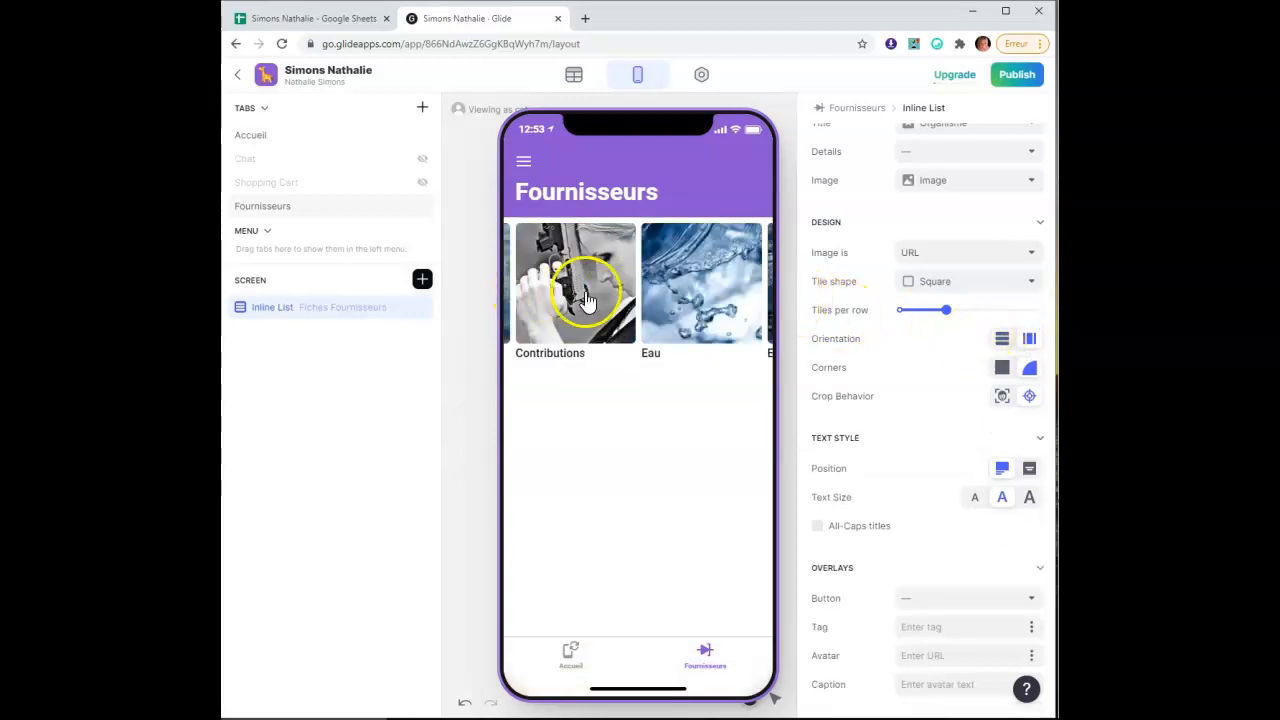
left_click_drag(715, 298, 640, 300)
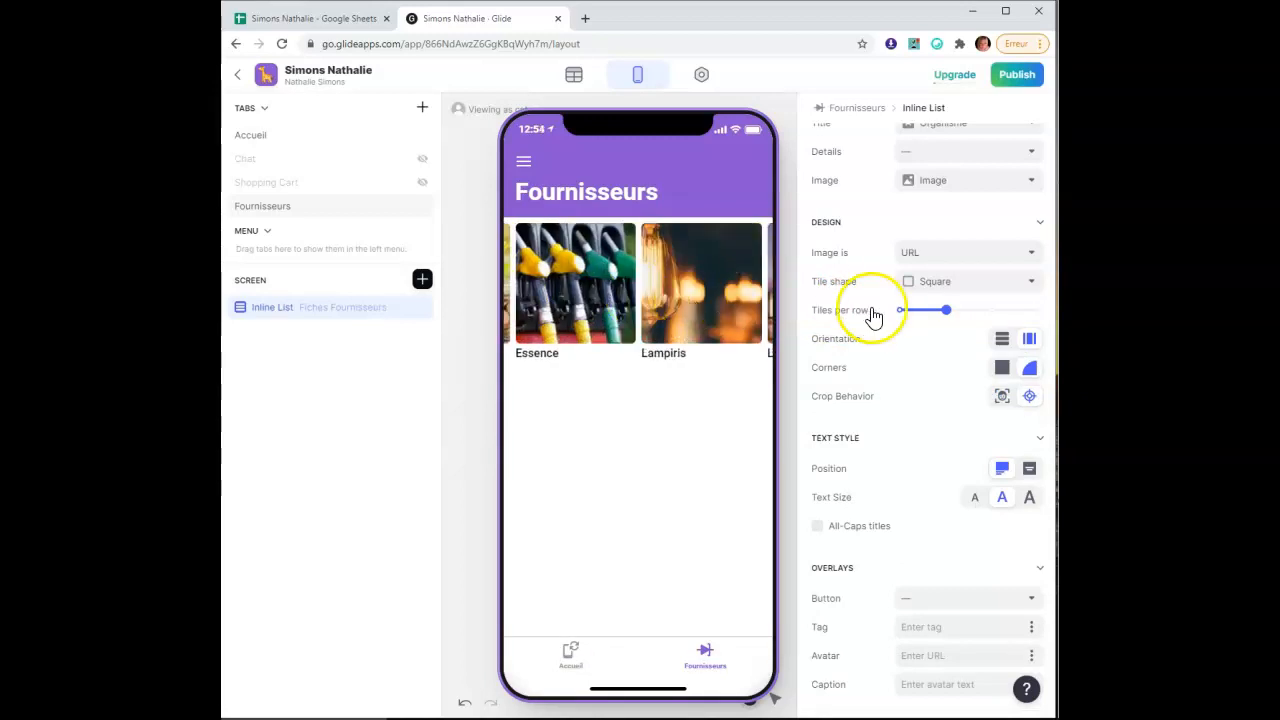
left_click(1002, 341)
Give the supplier tiles sharp corners and remove the padding between them
left_click(1002, 367)
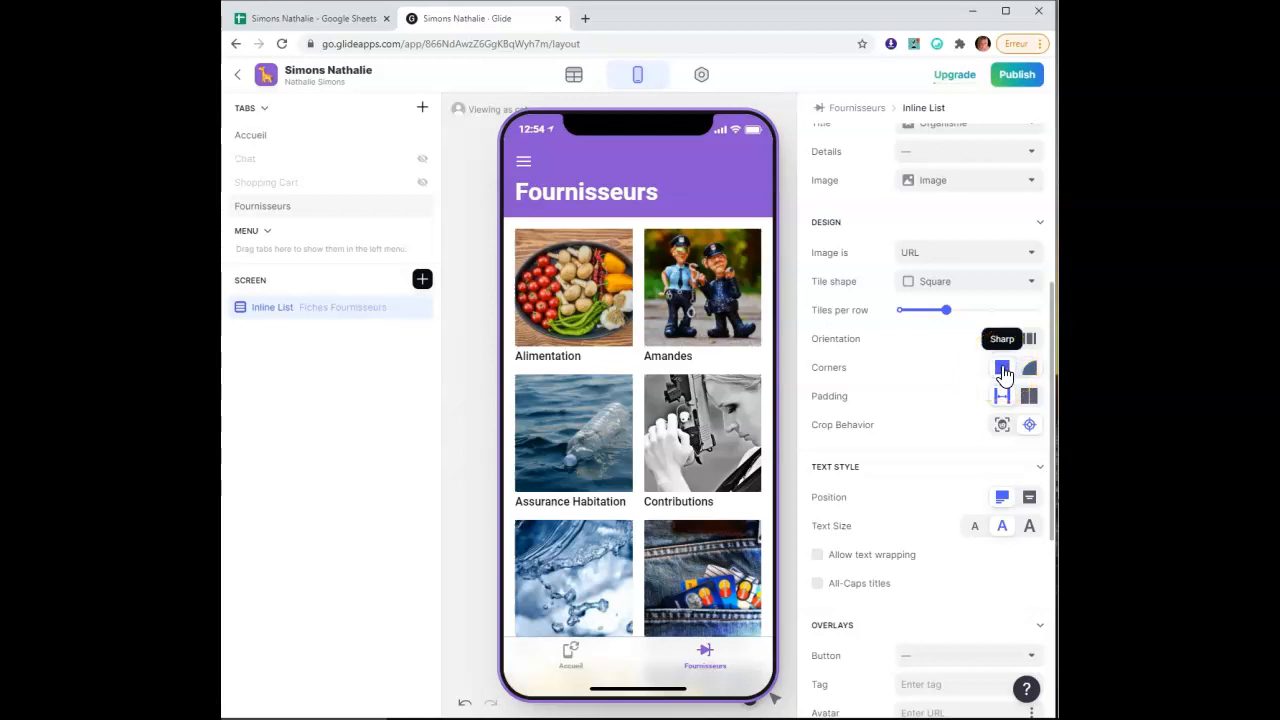
left_click(1029, 372)
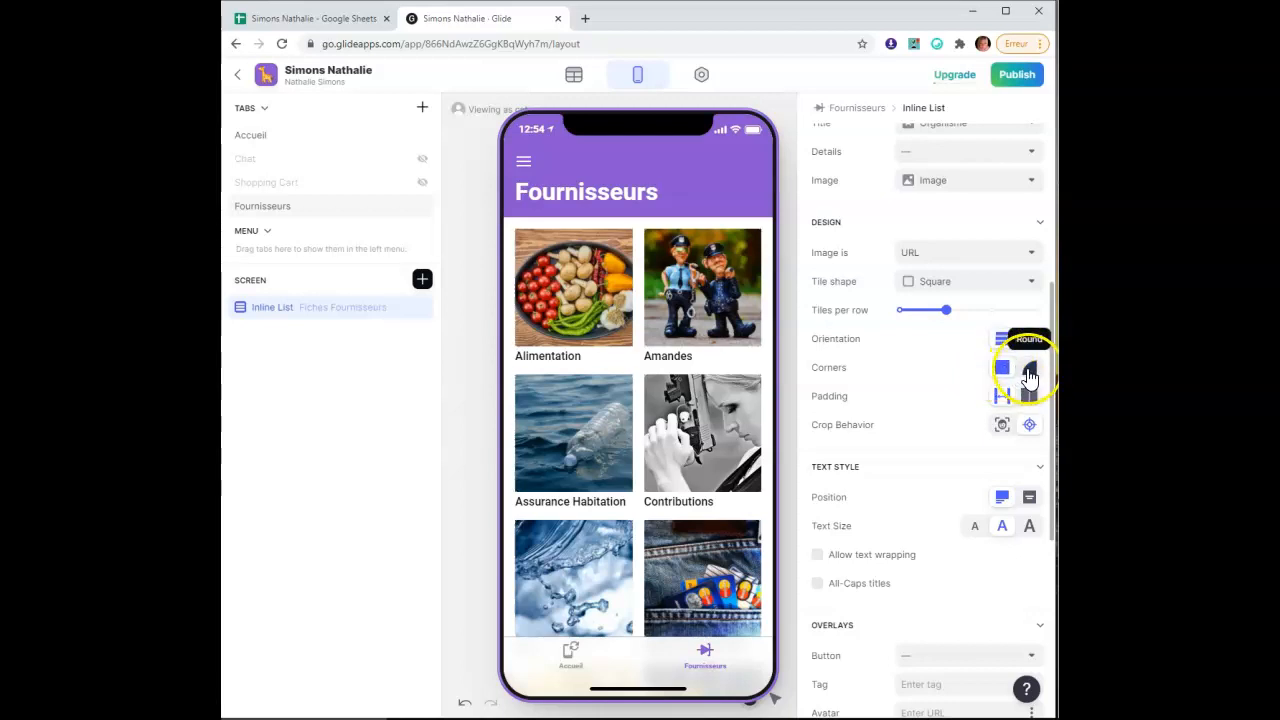
left_click(1004, 397)
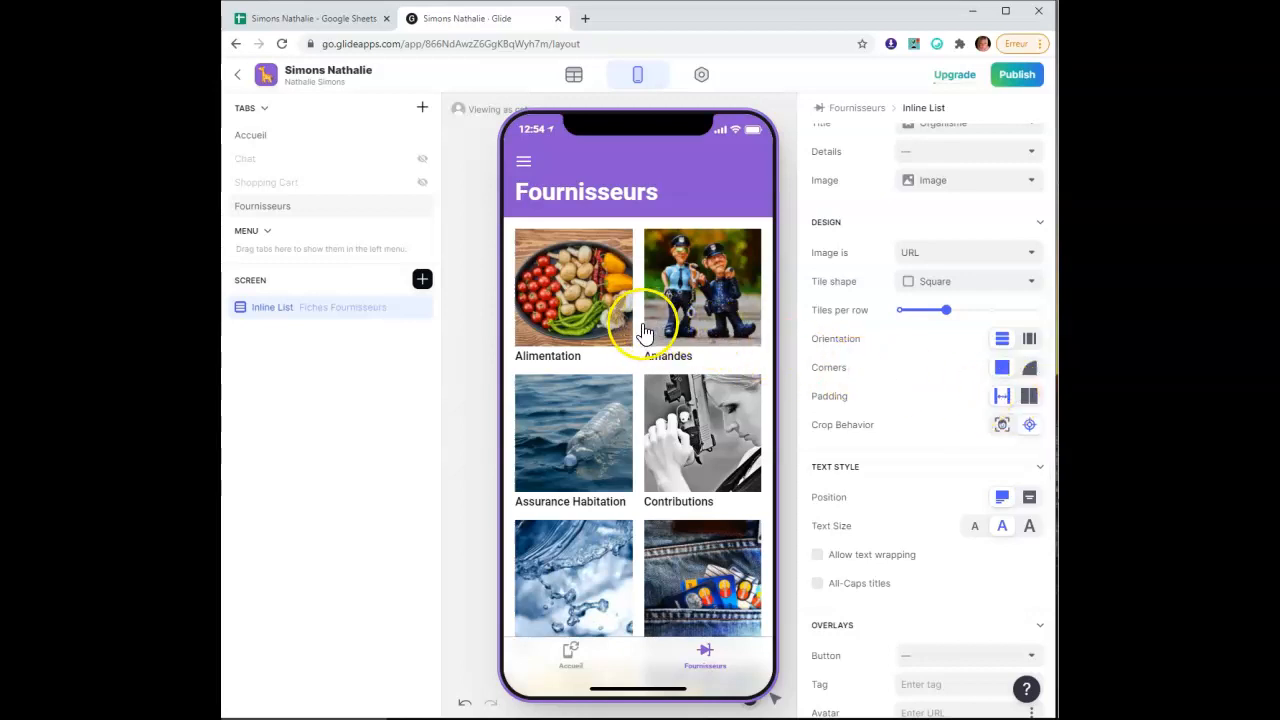
left_click(1029, 400)
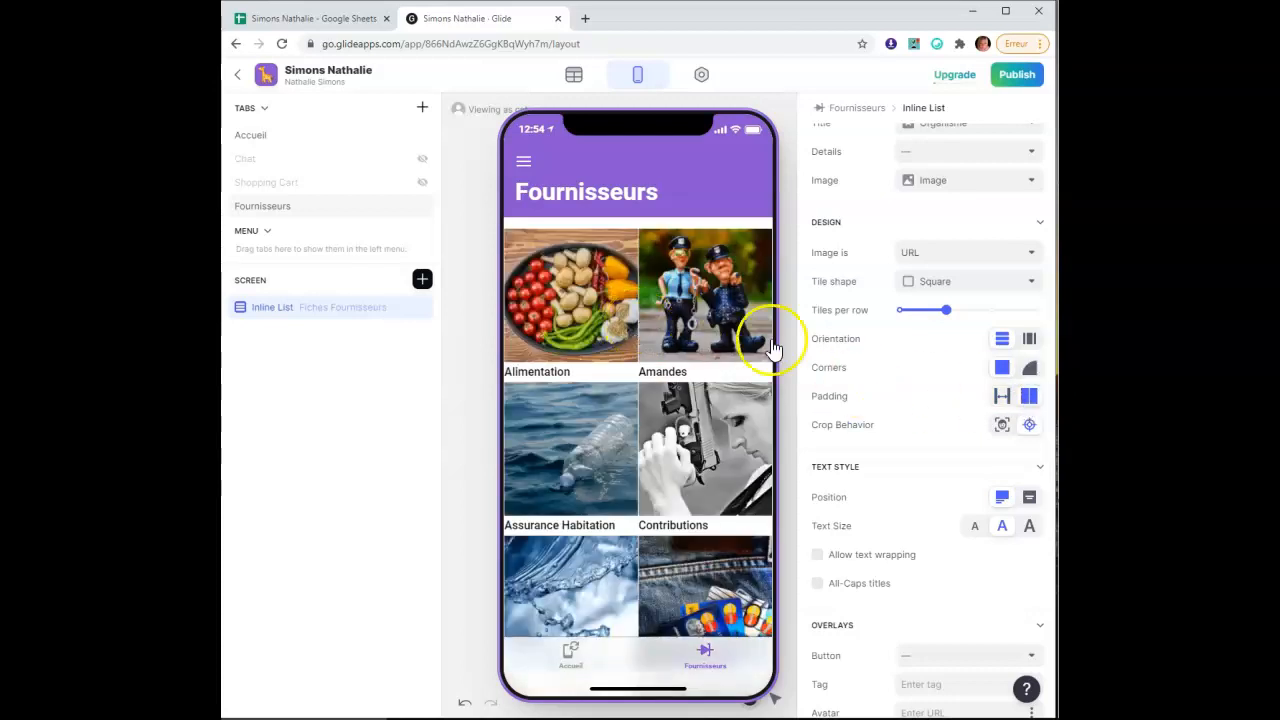
Try overlaid tile titles in large and small text, and settle on small titles below the images
scroll(928, 419, "down", 2)
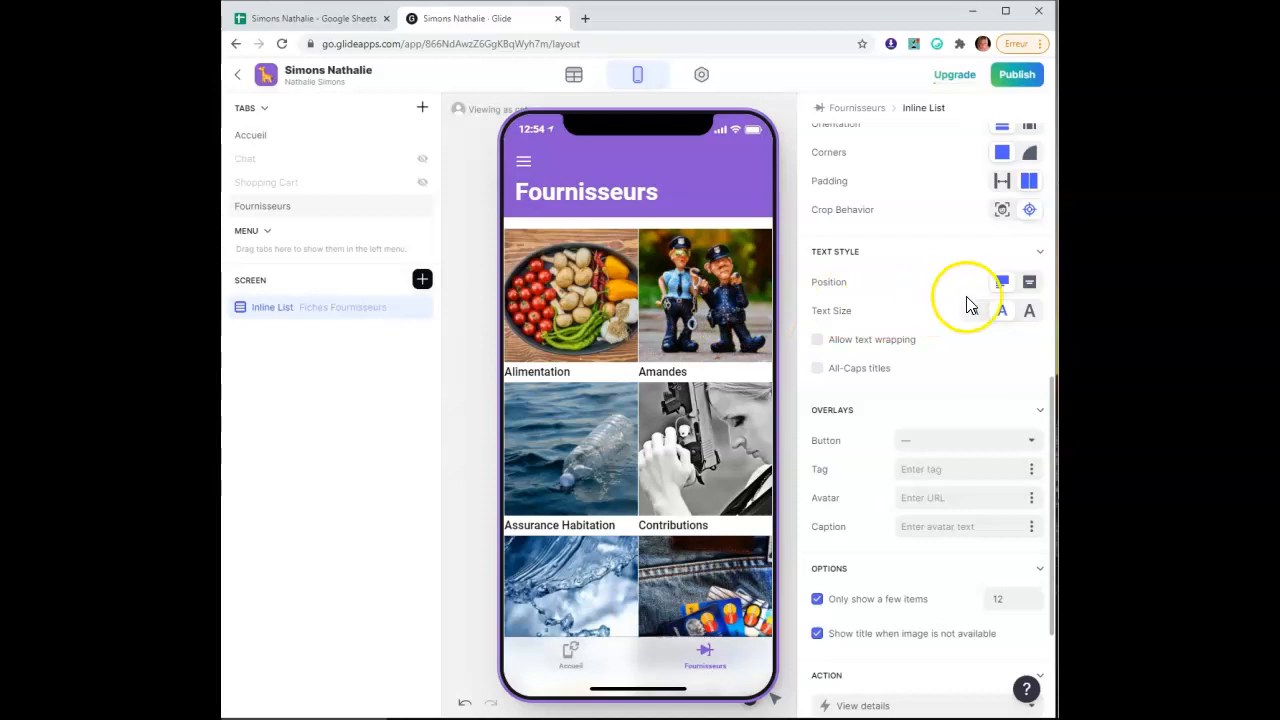
left_click(1030, 287)
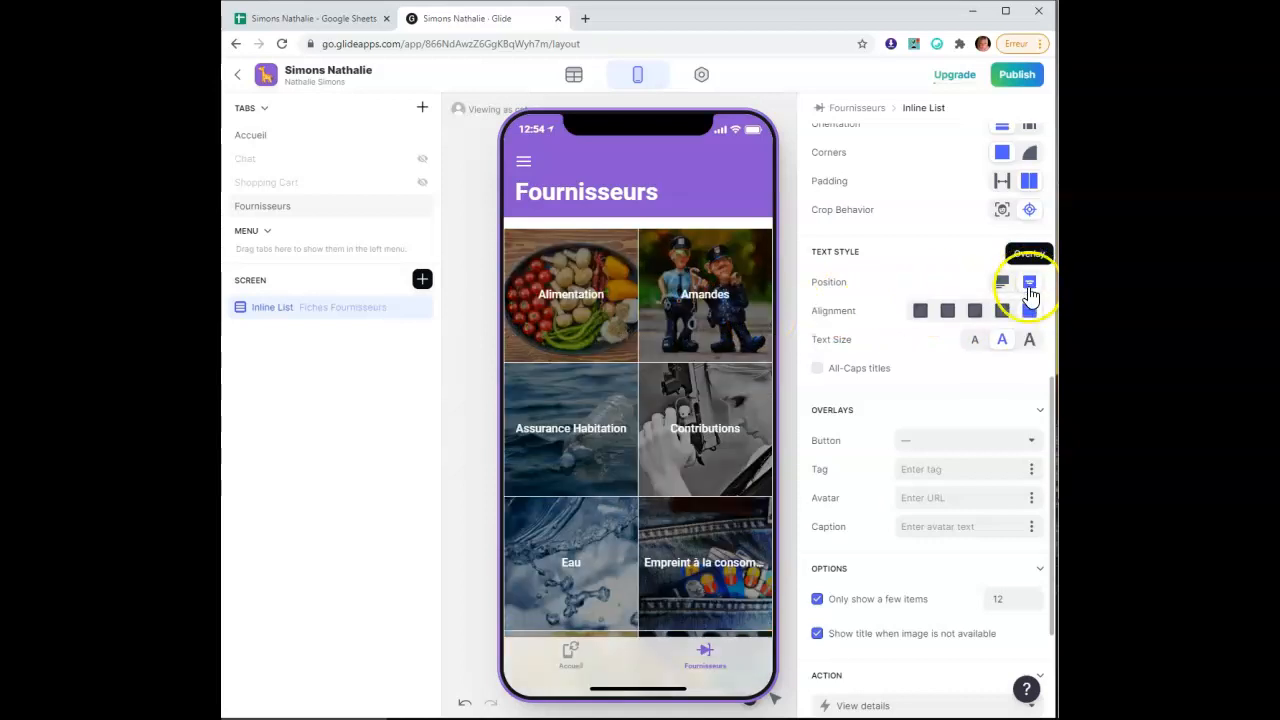
left_click(1028, 342)
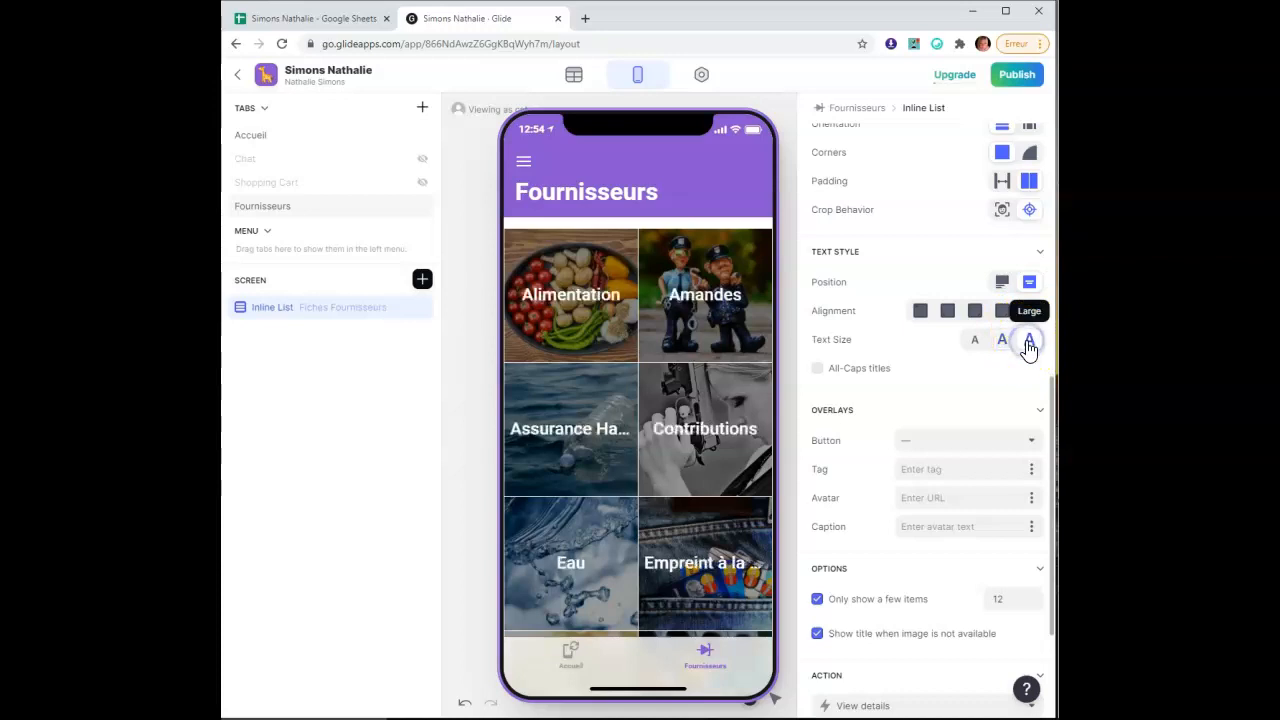
left_click(973, 342)
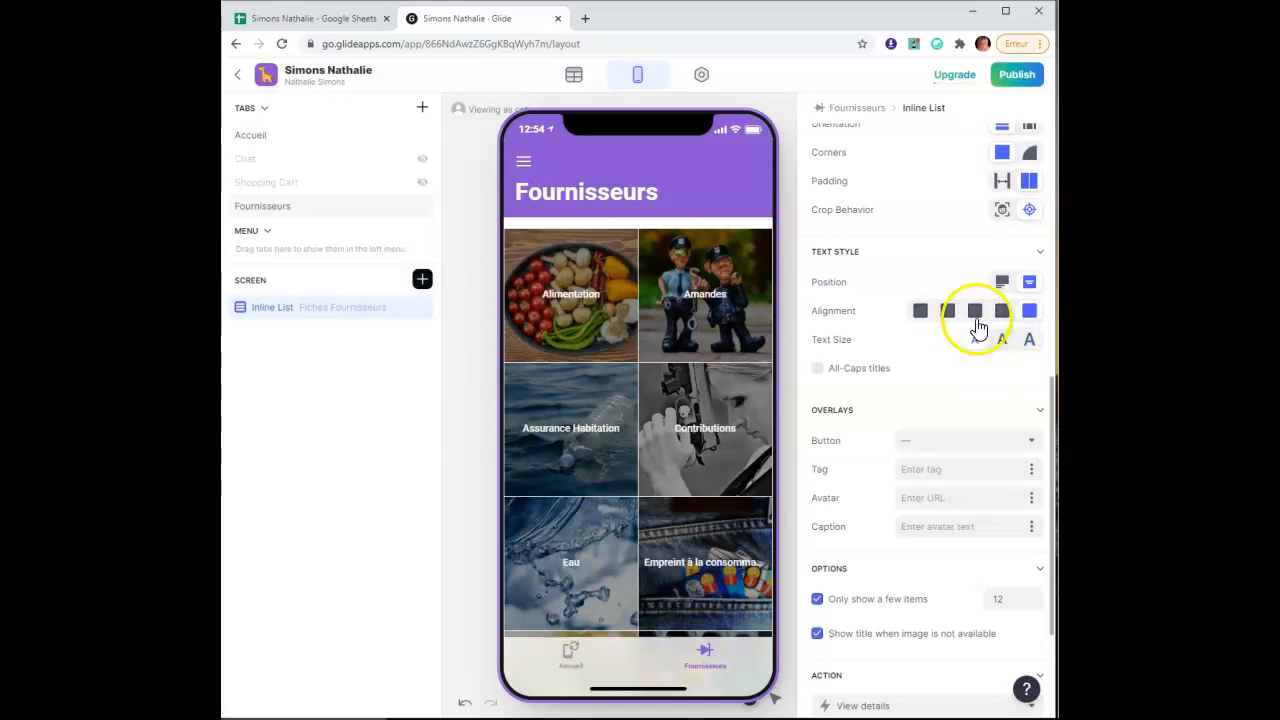
left_click(1002, 283)
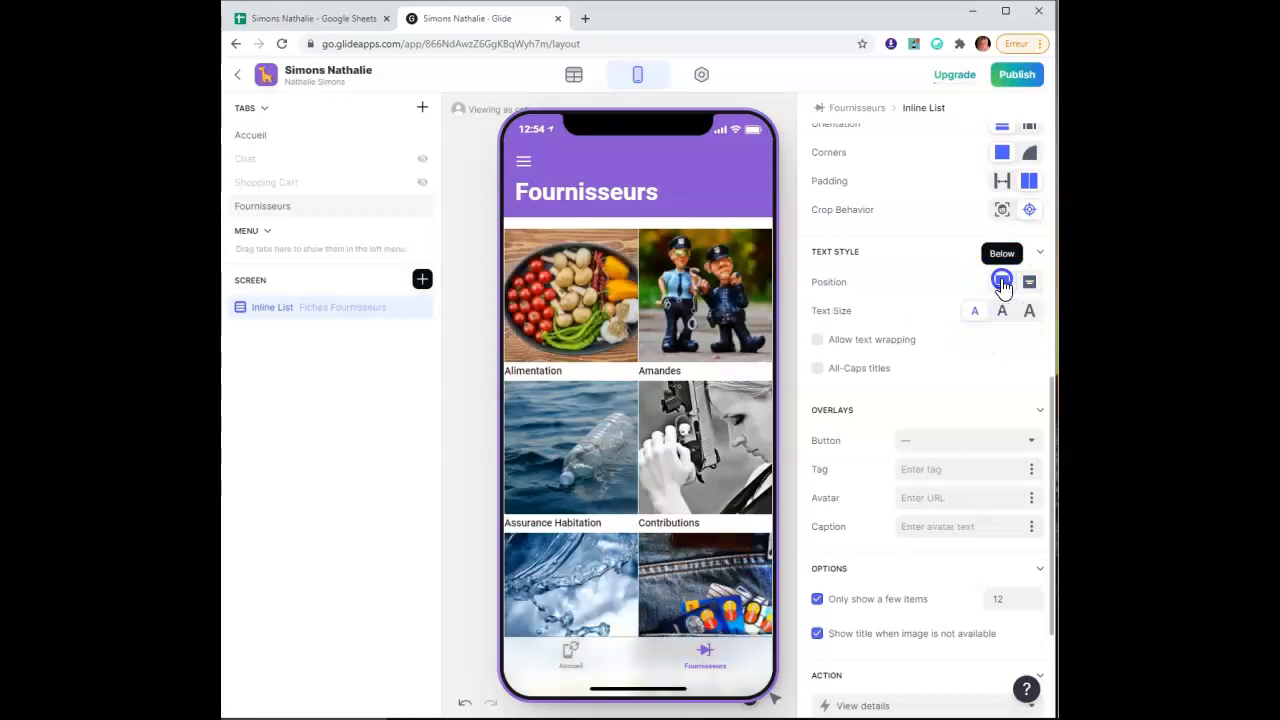
Try all-caps titles on the supplier tiles and turn them off again
scroll(925, 292, "down", 3)
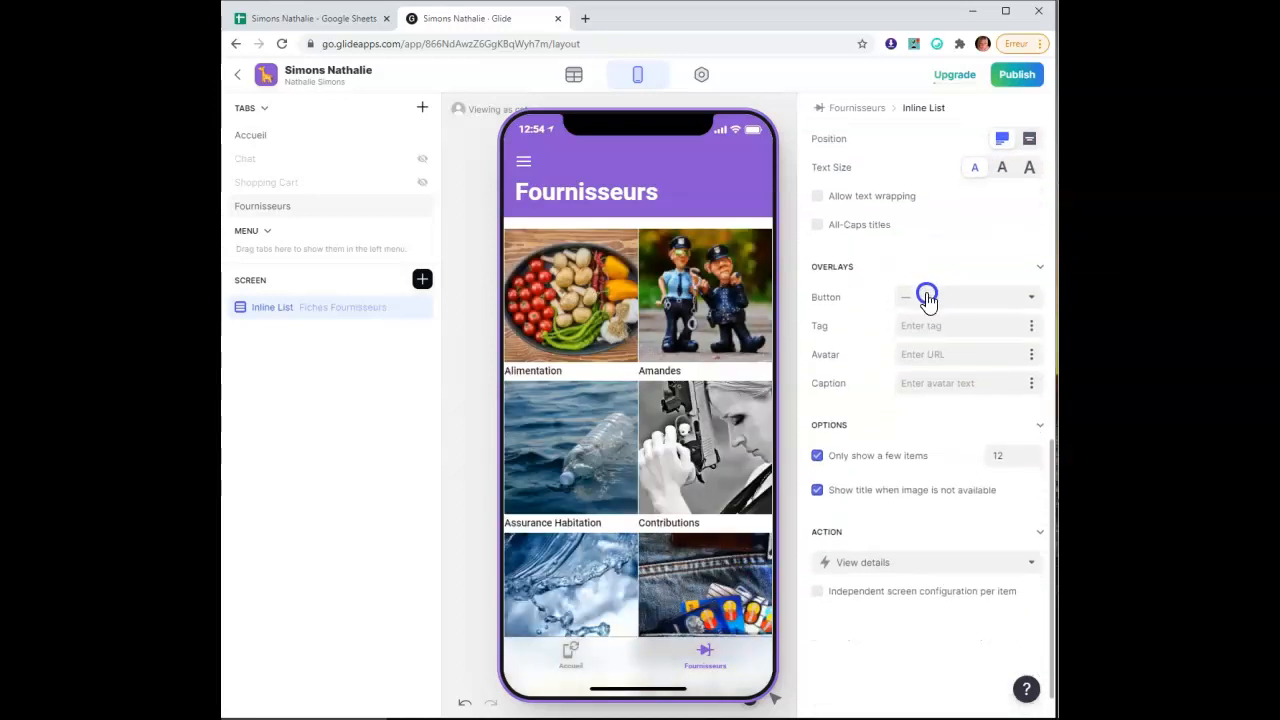
left_click(819, 228)
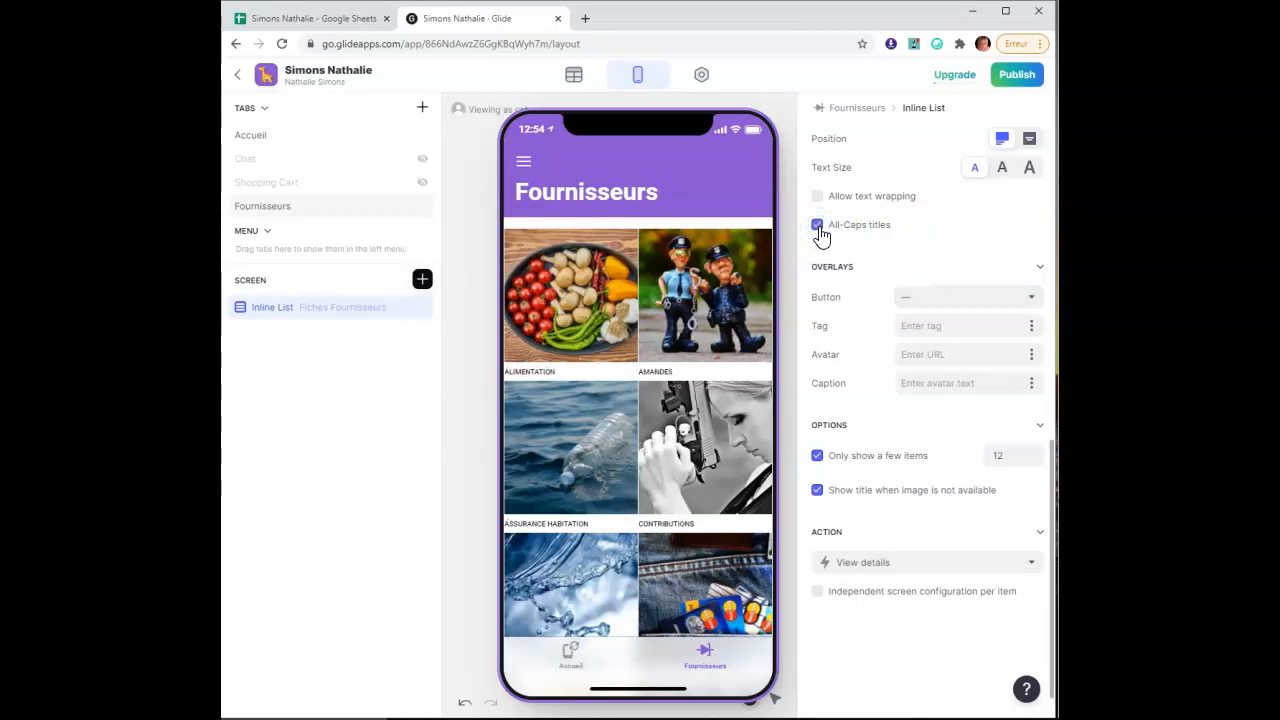
left_click(819, 228)
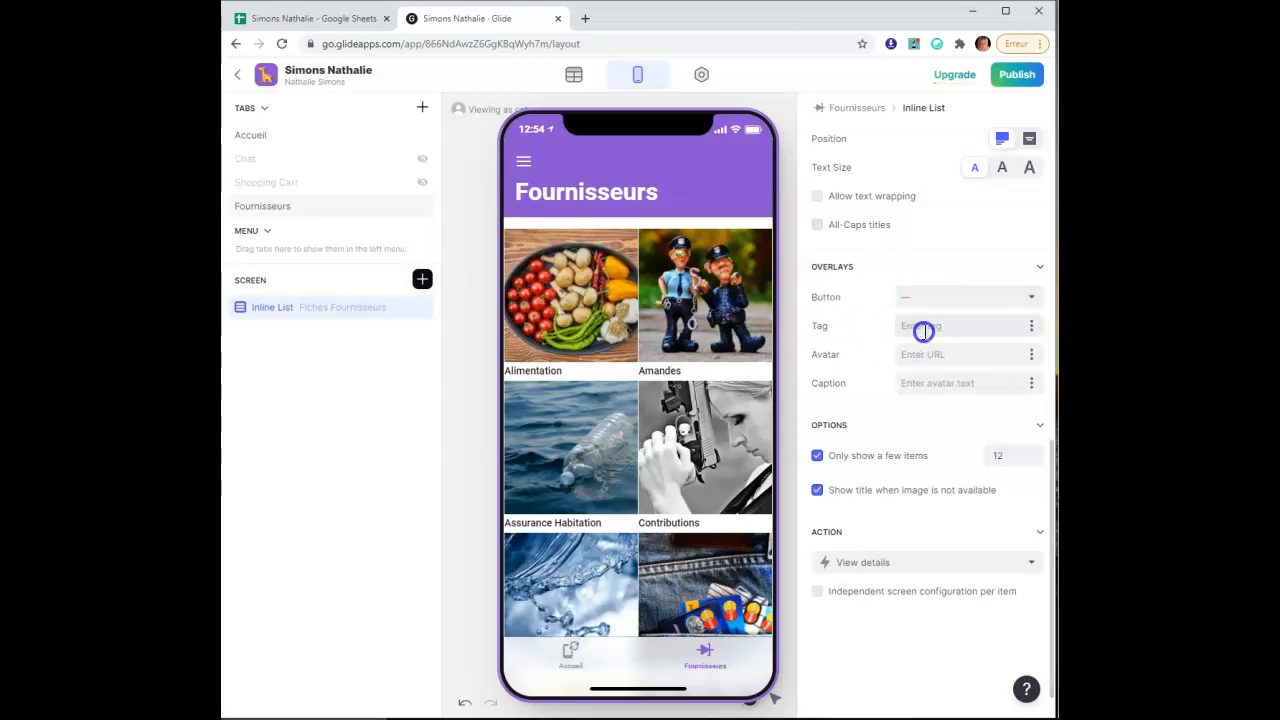
Use Organisme as the tag overlay on the supplier tiles and set their title to none
left_click(1031, 327)
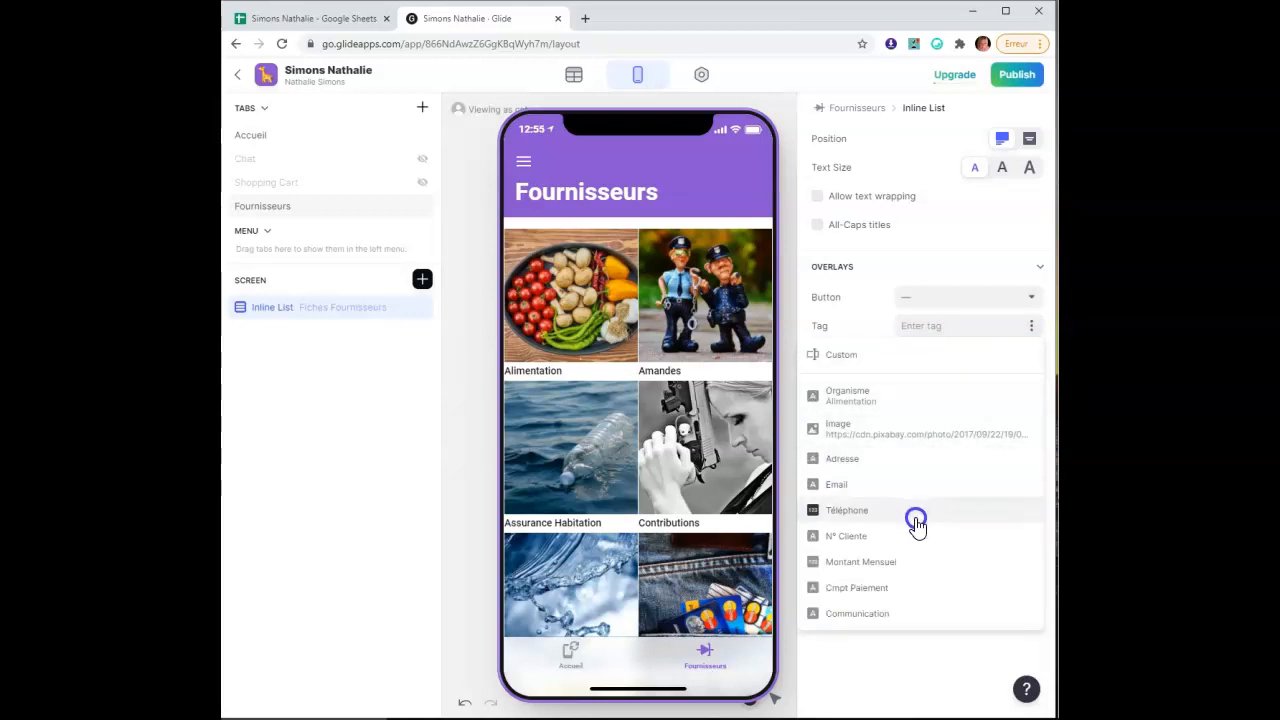
left_click(903, 398)
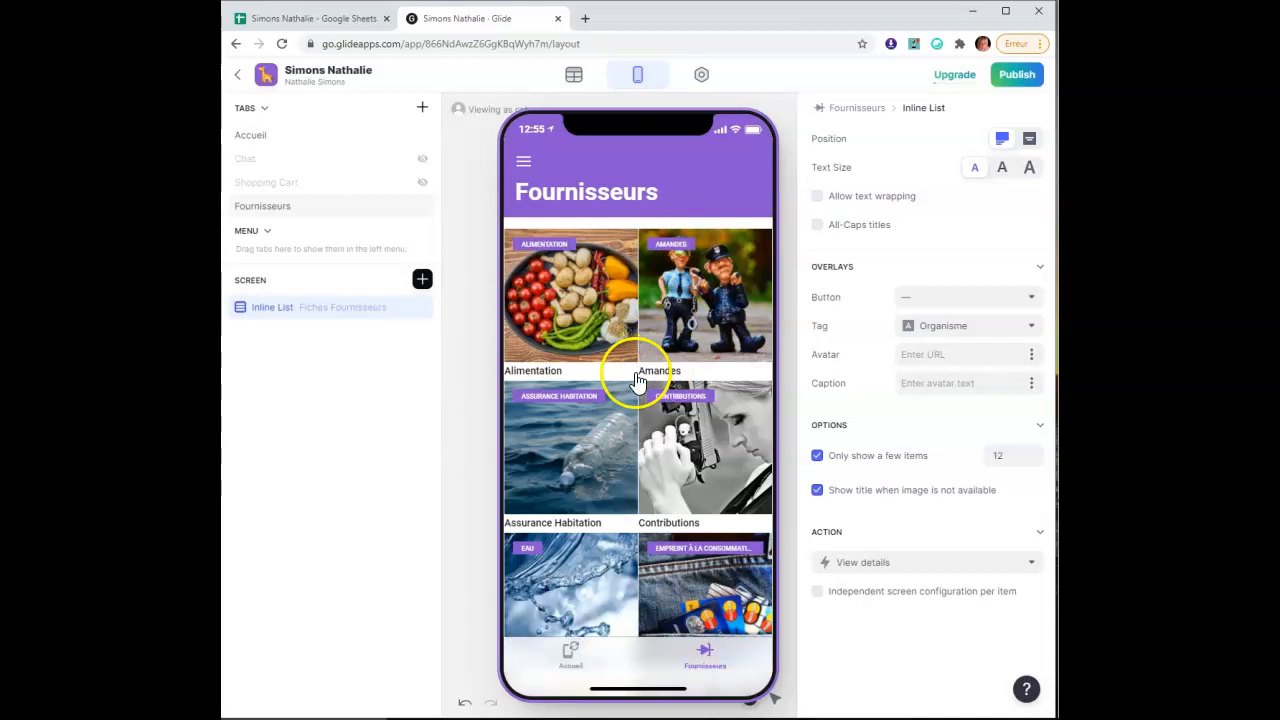
scroll(849, 363, "up", 3)
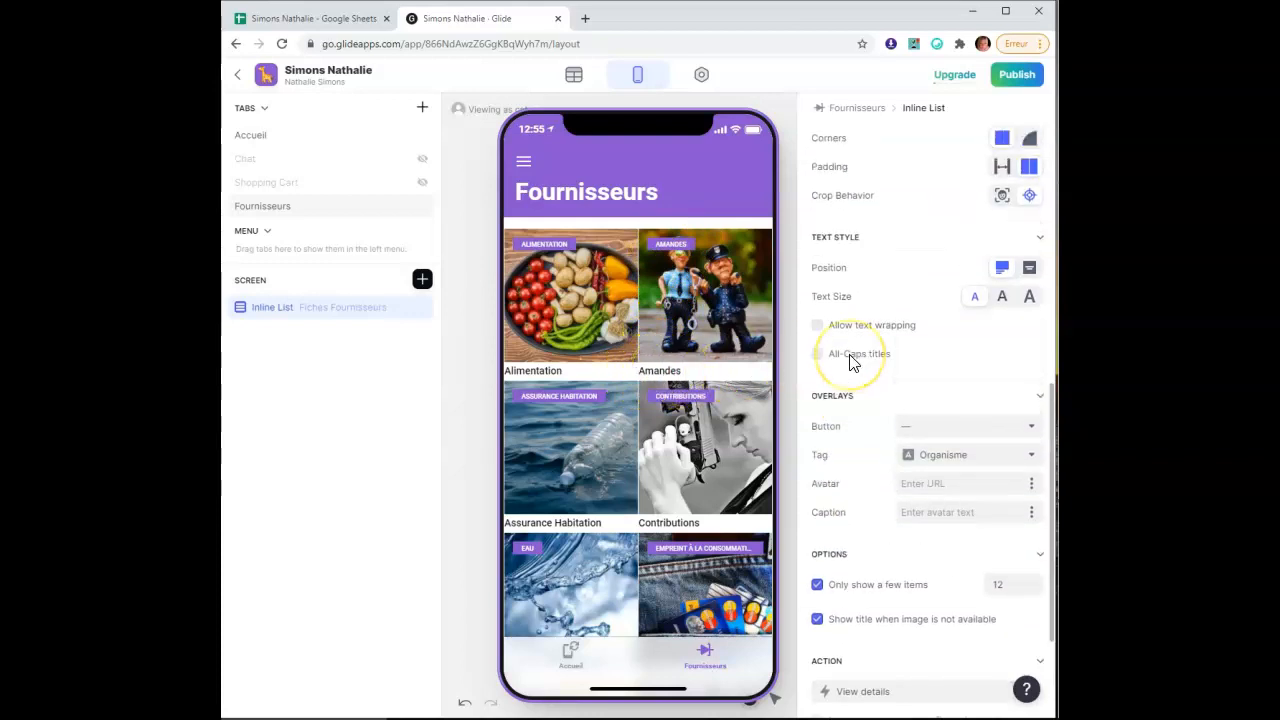
scroll(930, 280, "up", 3)
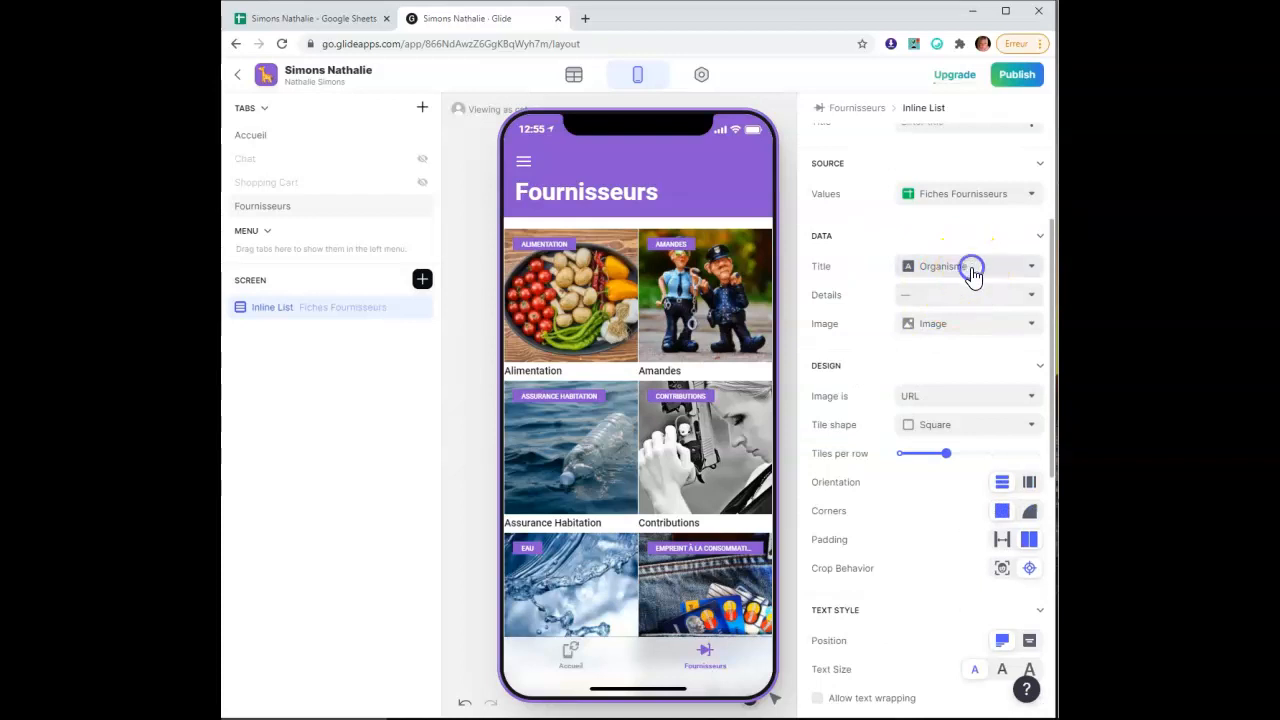
left_click(968, 268)
left_click(971, 292)
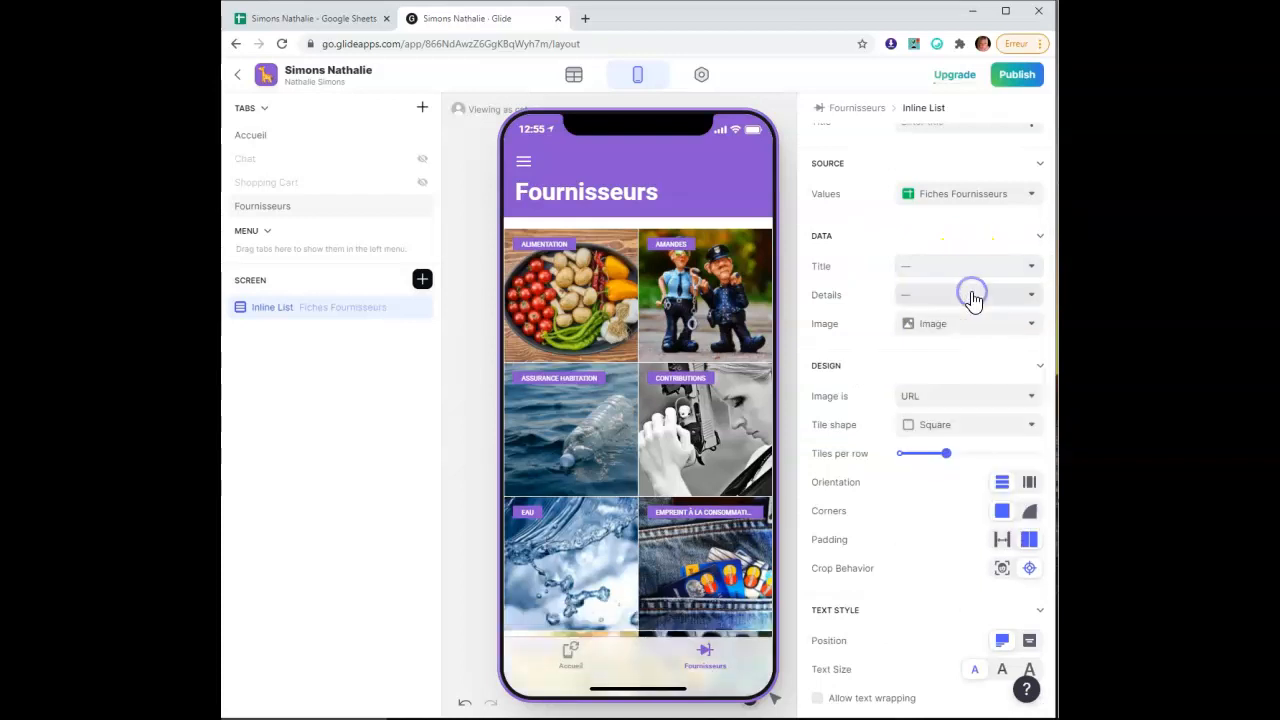
Examine the tagged supplier tiles in the app preview, from Alimentation down to Télénet
scroll(686, 430, "down", 3)
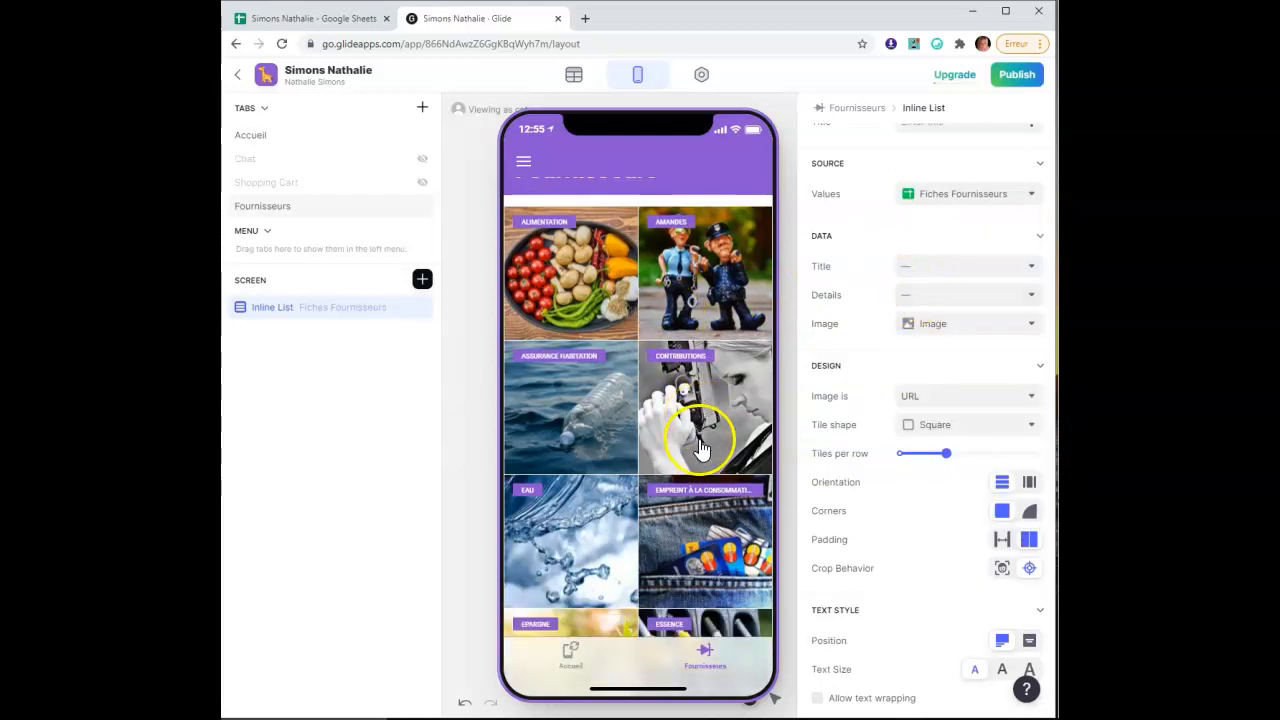
scroll(925, 452, "down", 1)
scroll(925, 452, "down", 5)
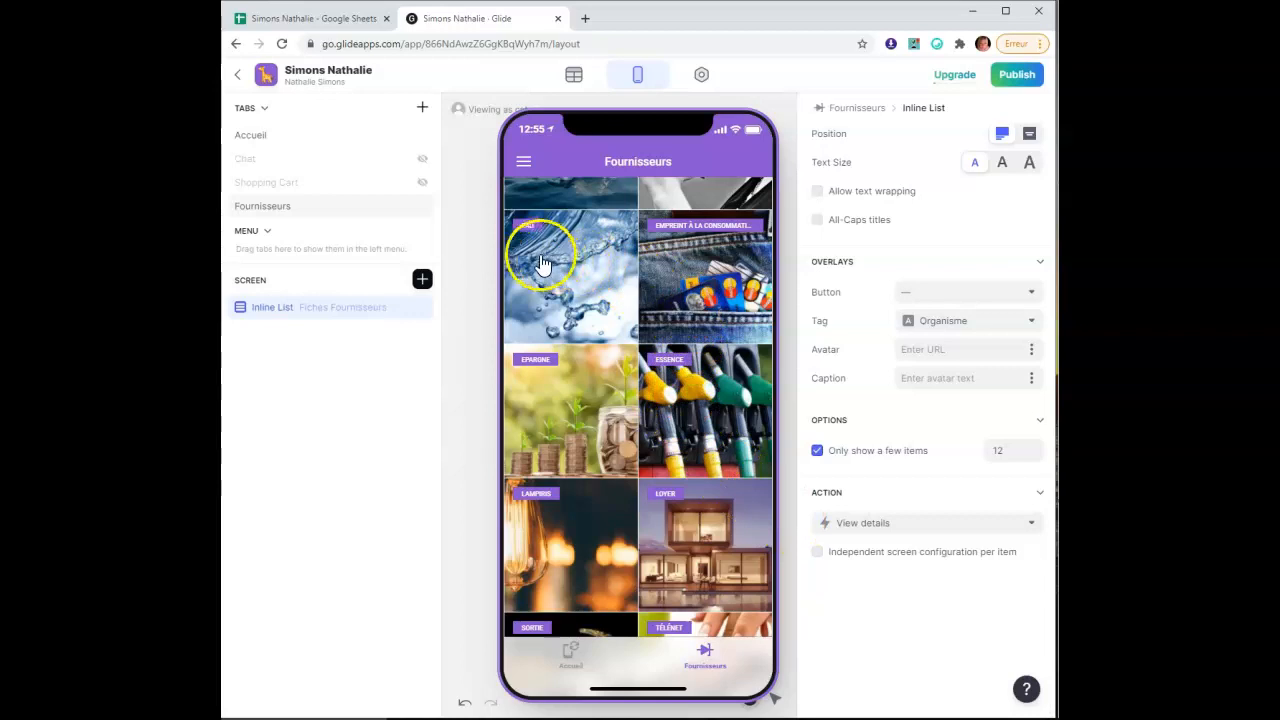
scroll(610, 400, "up", 5)
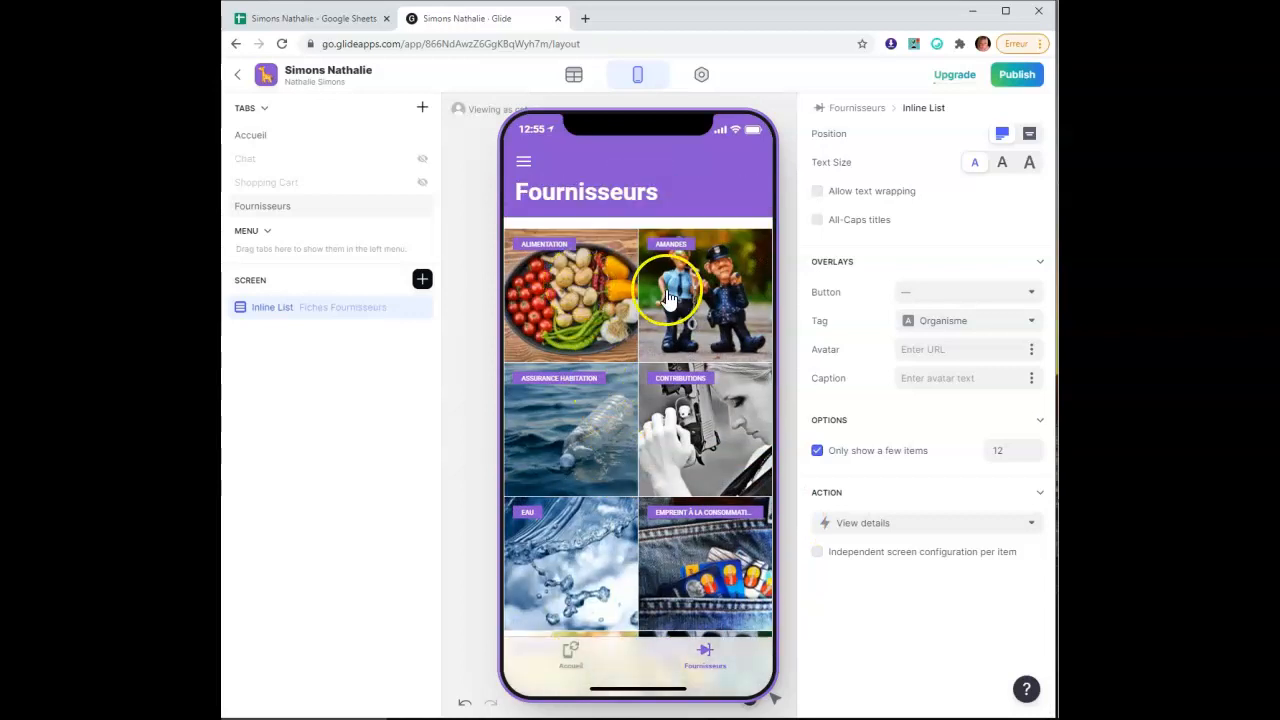
scroll(648, 528, "down", 3)
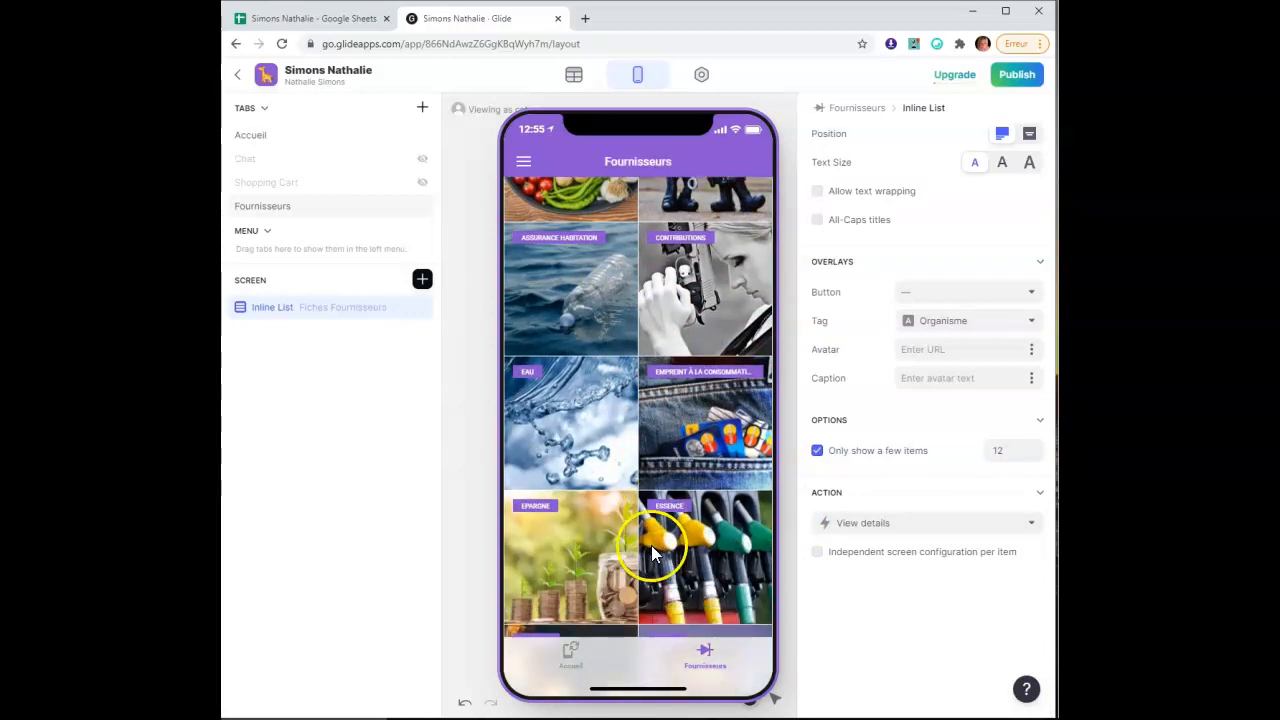
scroll(650, 540, "up", 3)
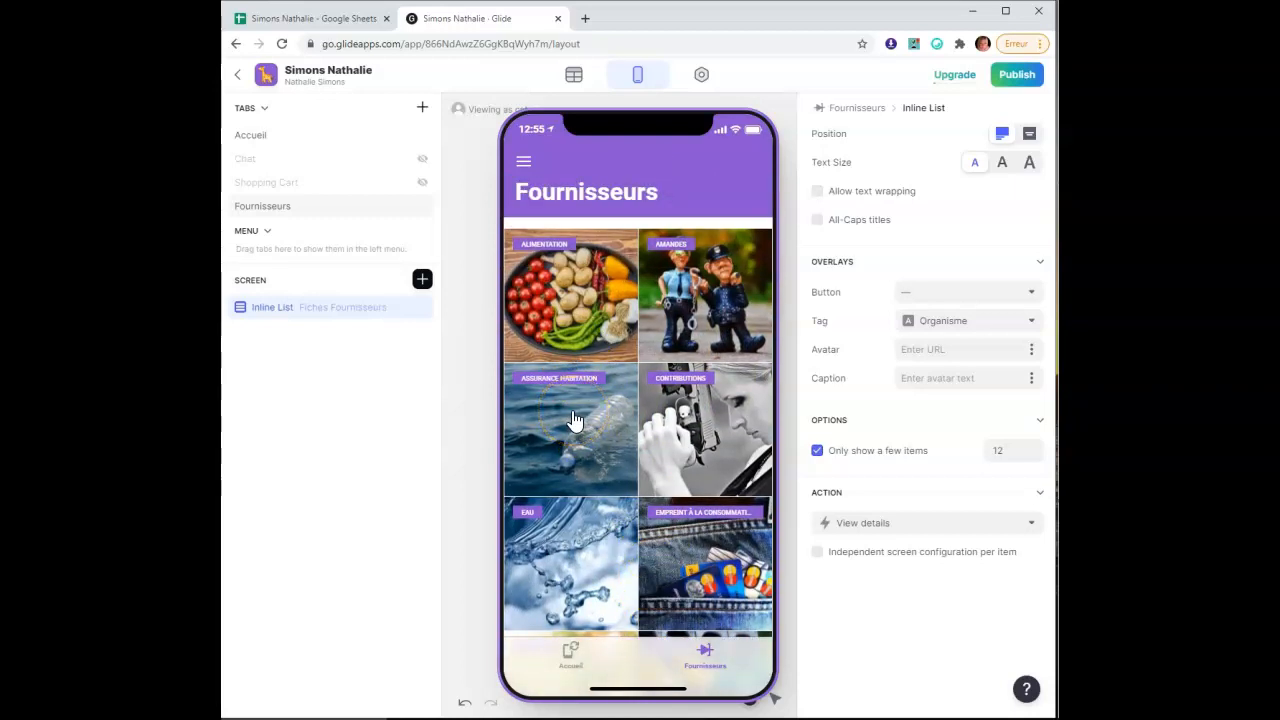
left_click(688, 418)
scroll(678, 514, "down", 4)
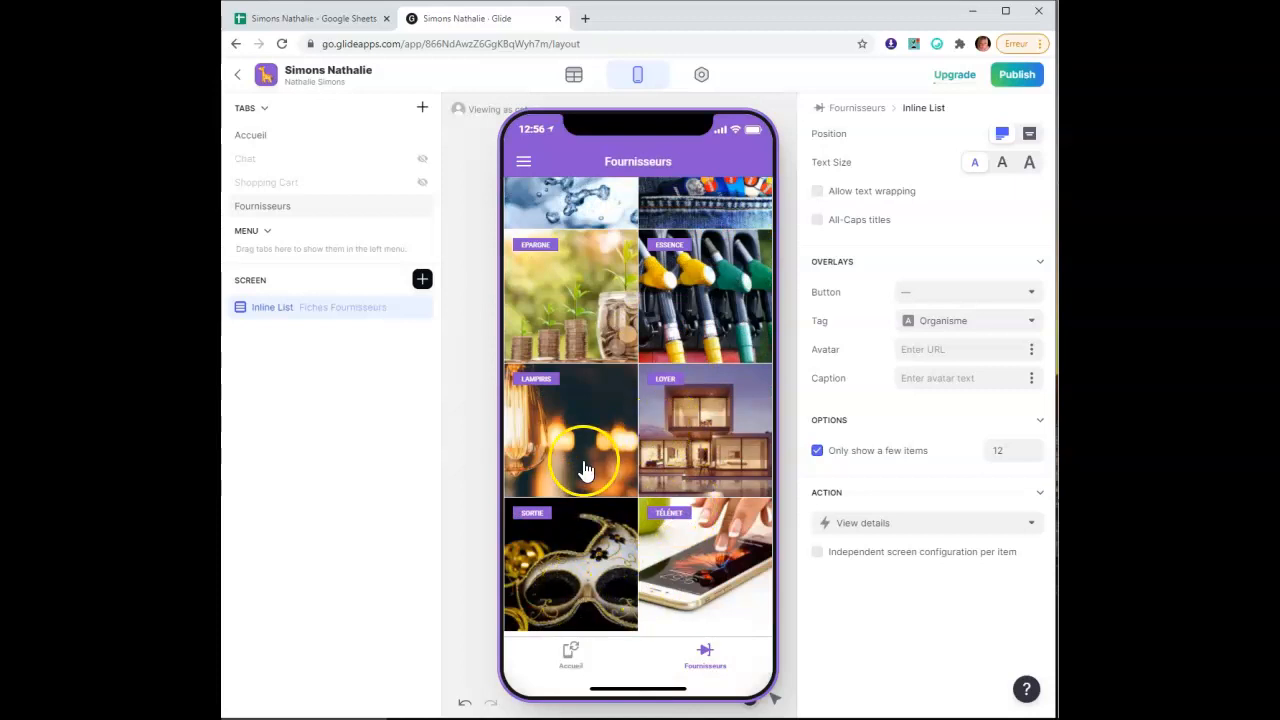
scroll(670, 470, "up", 1)
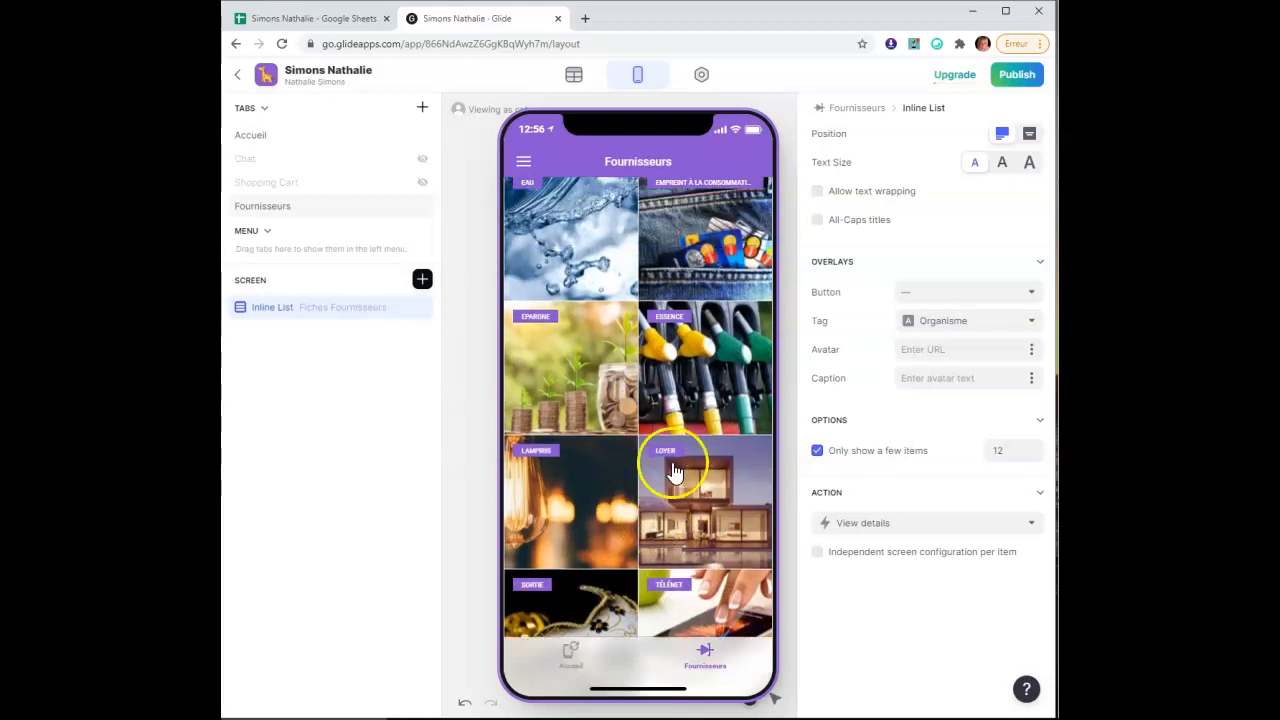
Enable independent screen configuration per item for the supplier list, adding the required Row ID column, and check that column in the sheet
left_click(817, 555)
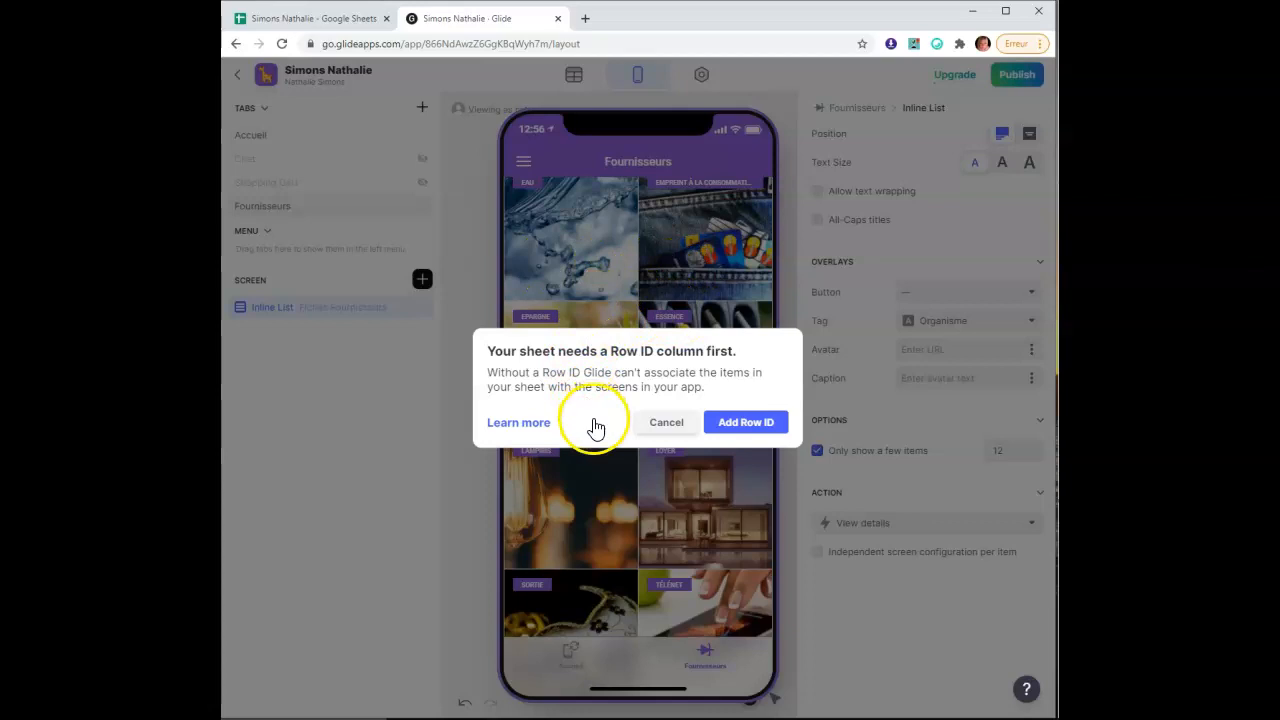
left_click(745, 422)
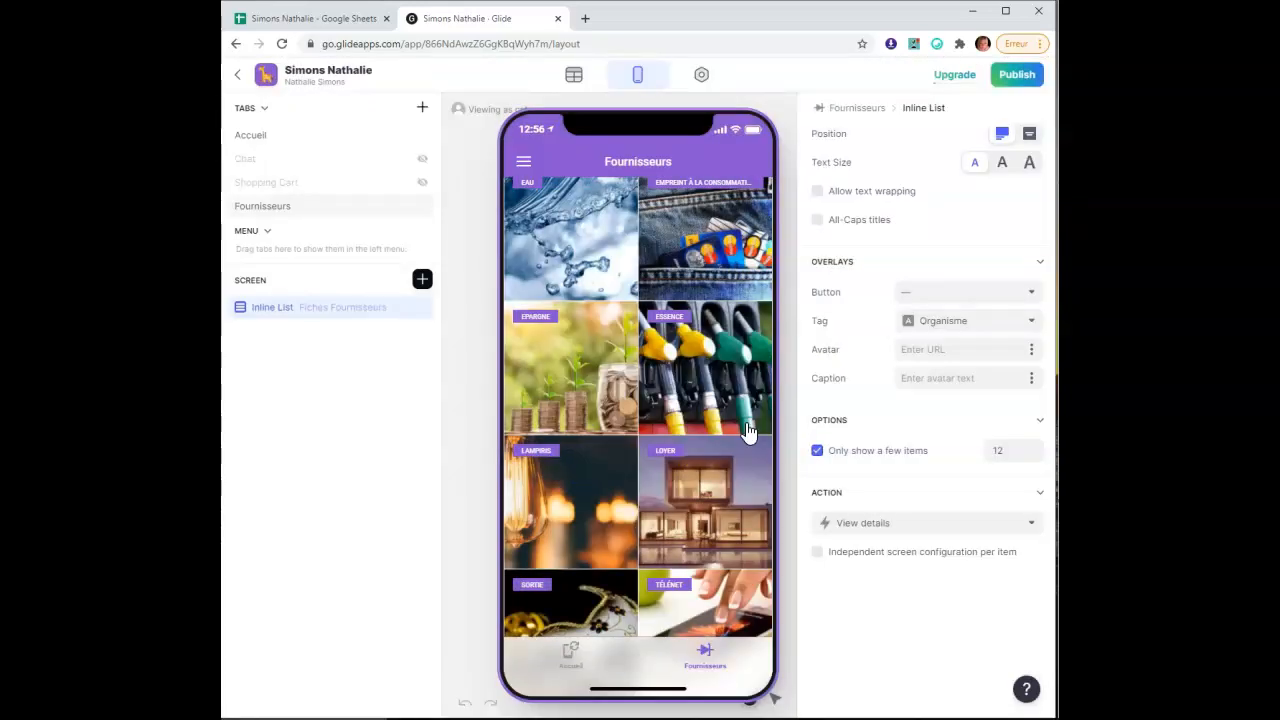
left_click(820, 560)
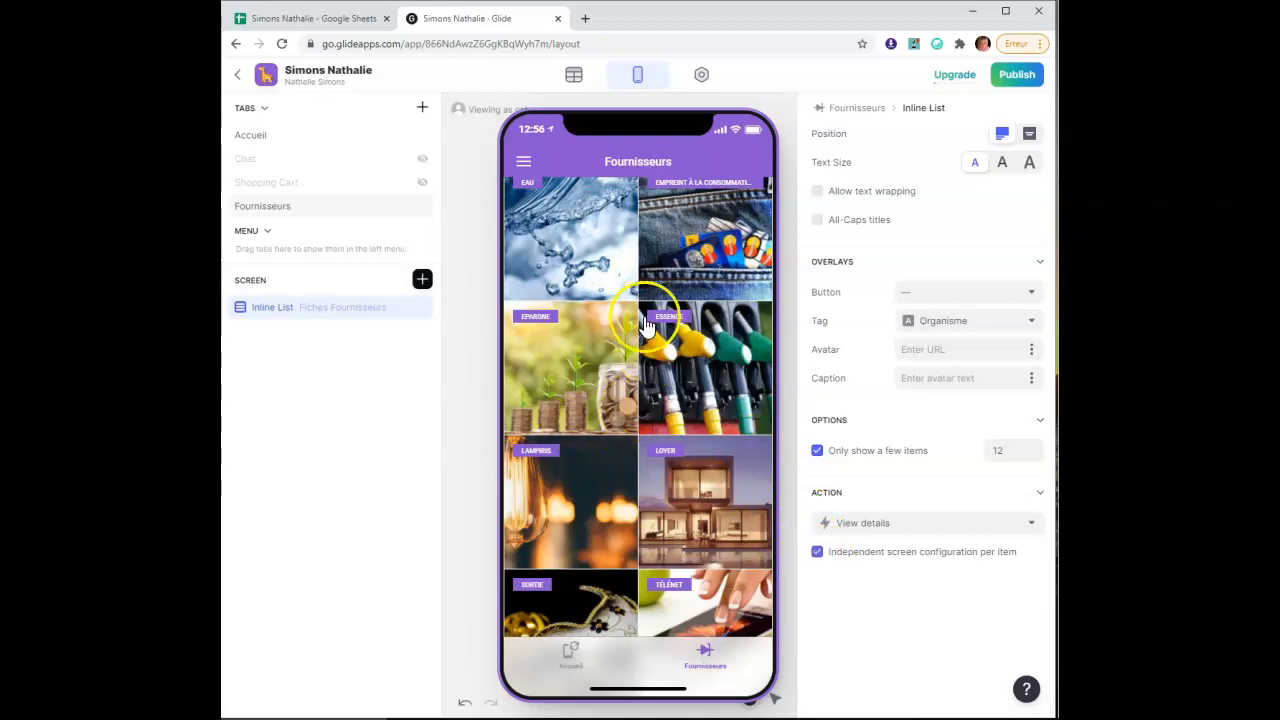
left_click(333, 24)
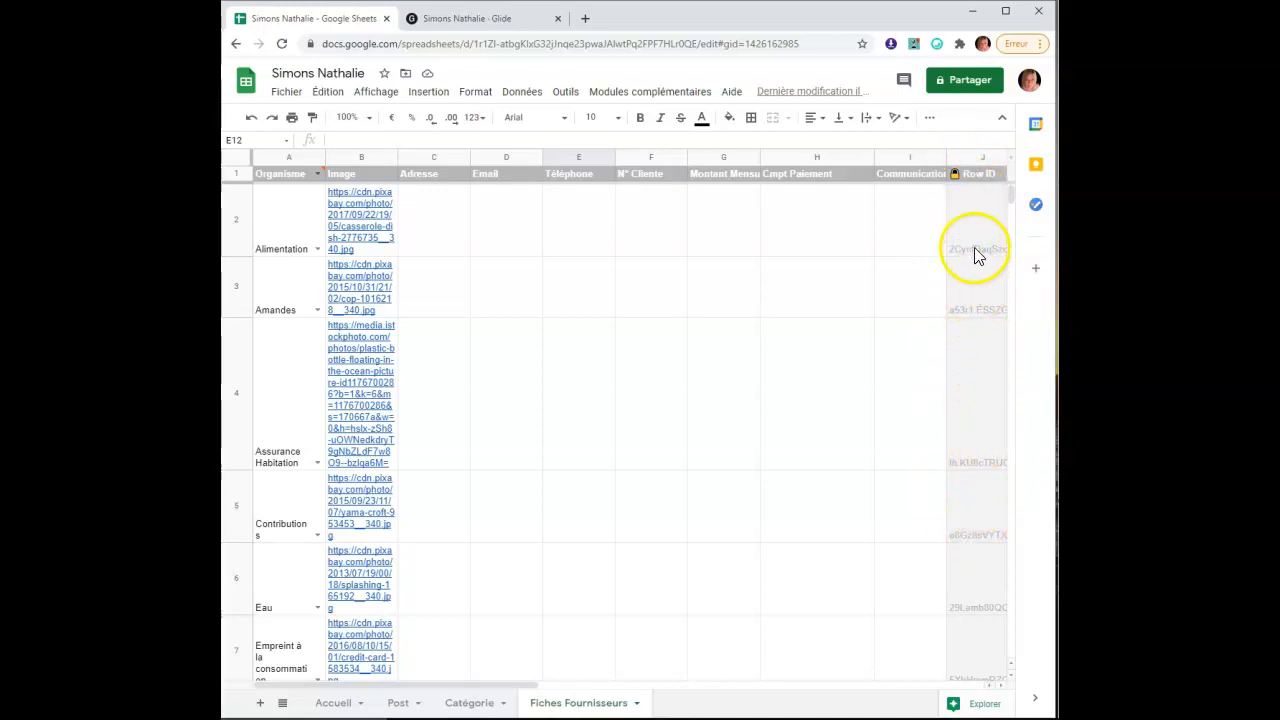
left_click(465, 20)
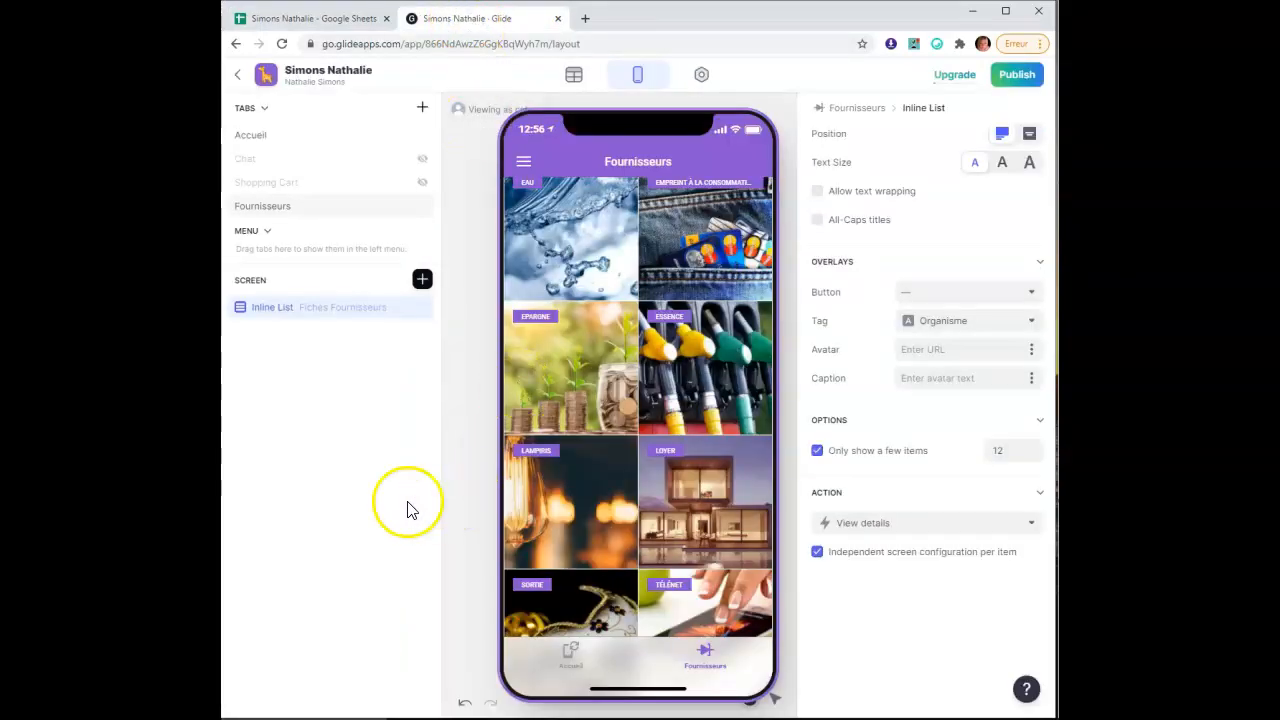
Look through the supplier tiles in the app preview and open the Télénet detail screen
scroll(623, 390, "up", 5)
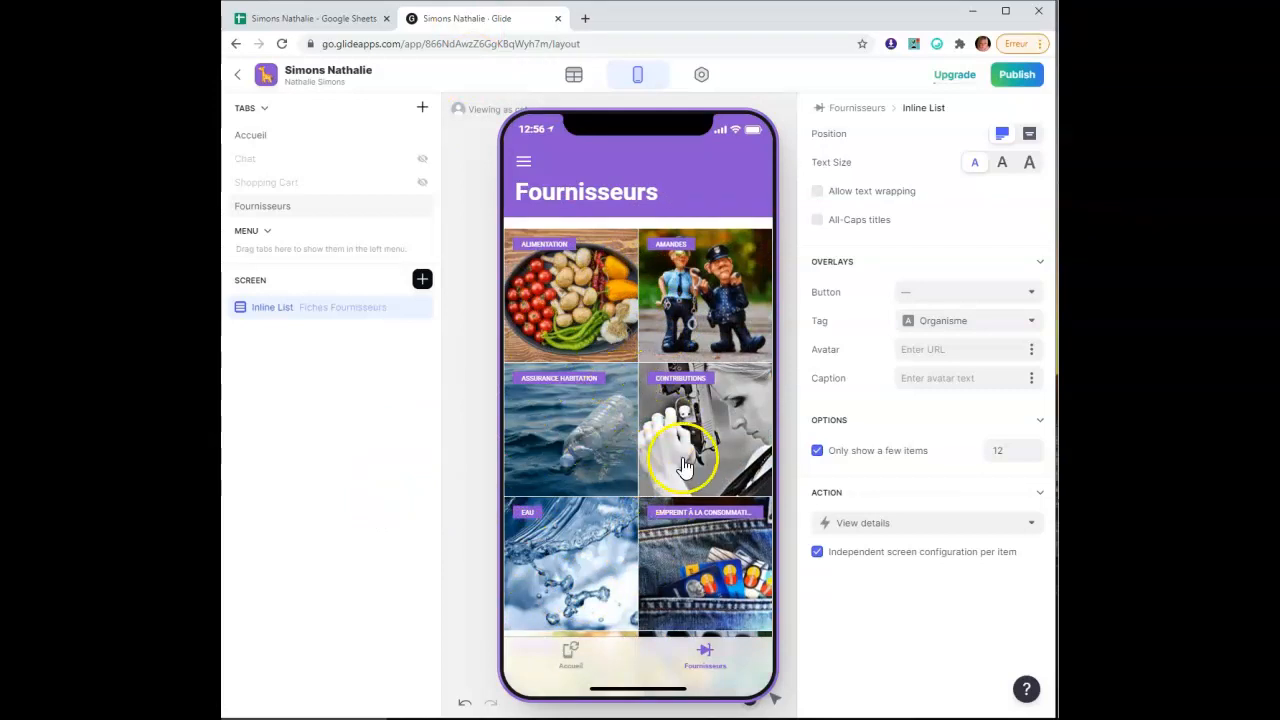
scroll(684, 458, "down", 3)
scroll(682, 455, "down", 3)
scroll(688, 540, "up", 2)
scroll(690, 566, "down", 1)
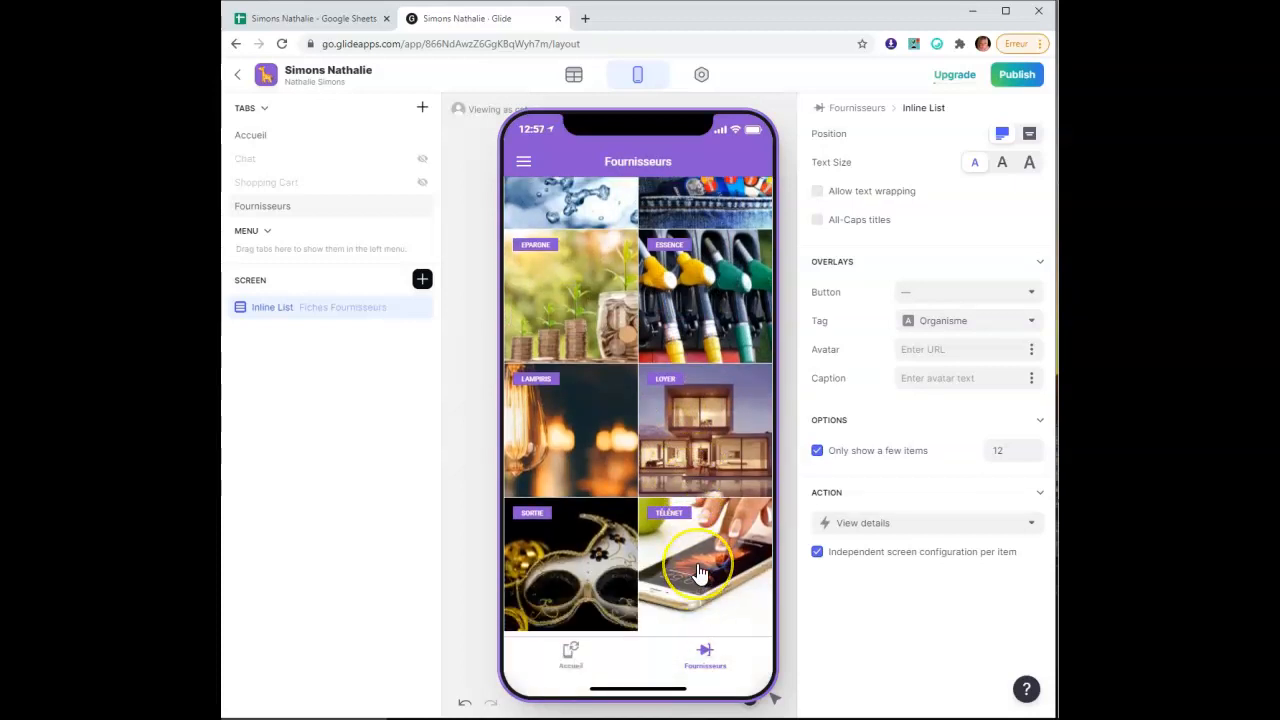
left_click(698, 567)
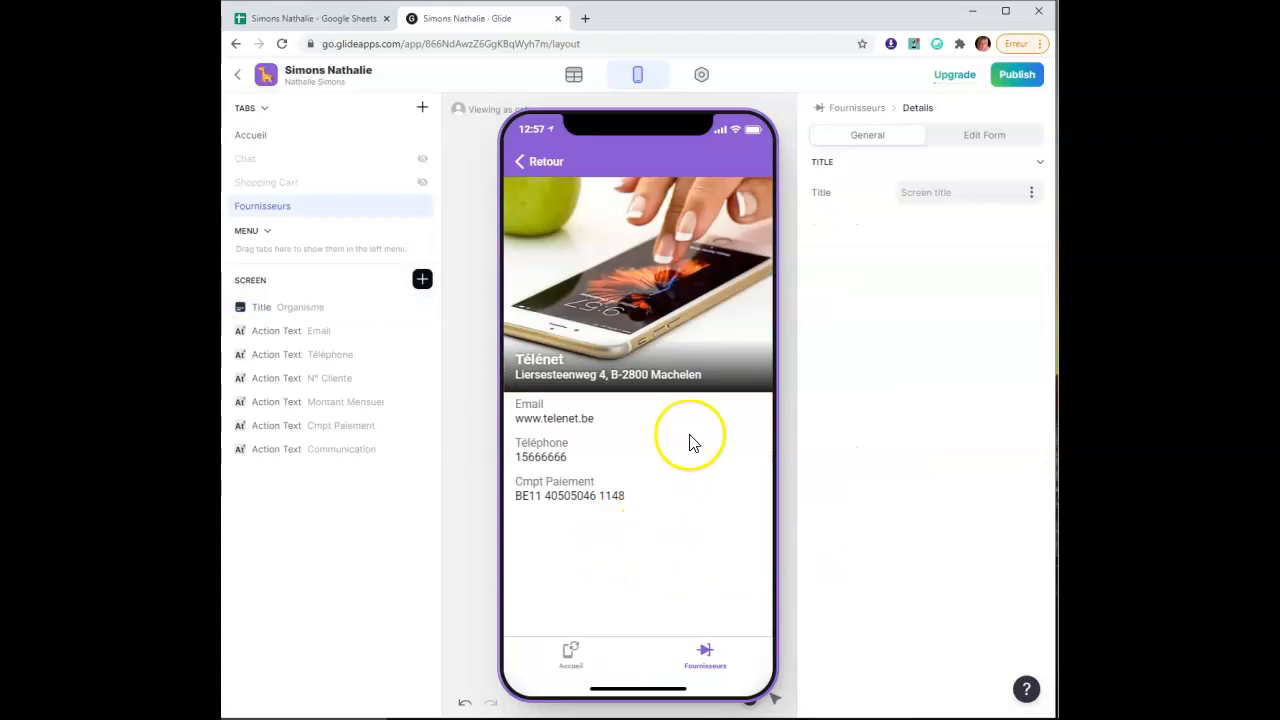
Compare the Télénet detail screen with its row in the Fiches Fournisseurs sheet
left_click(310, 20)
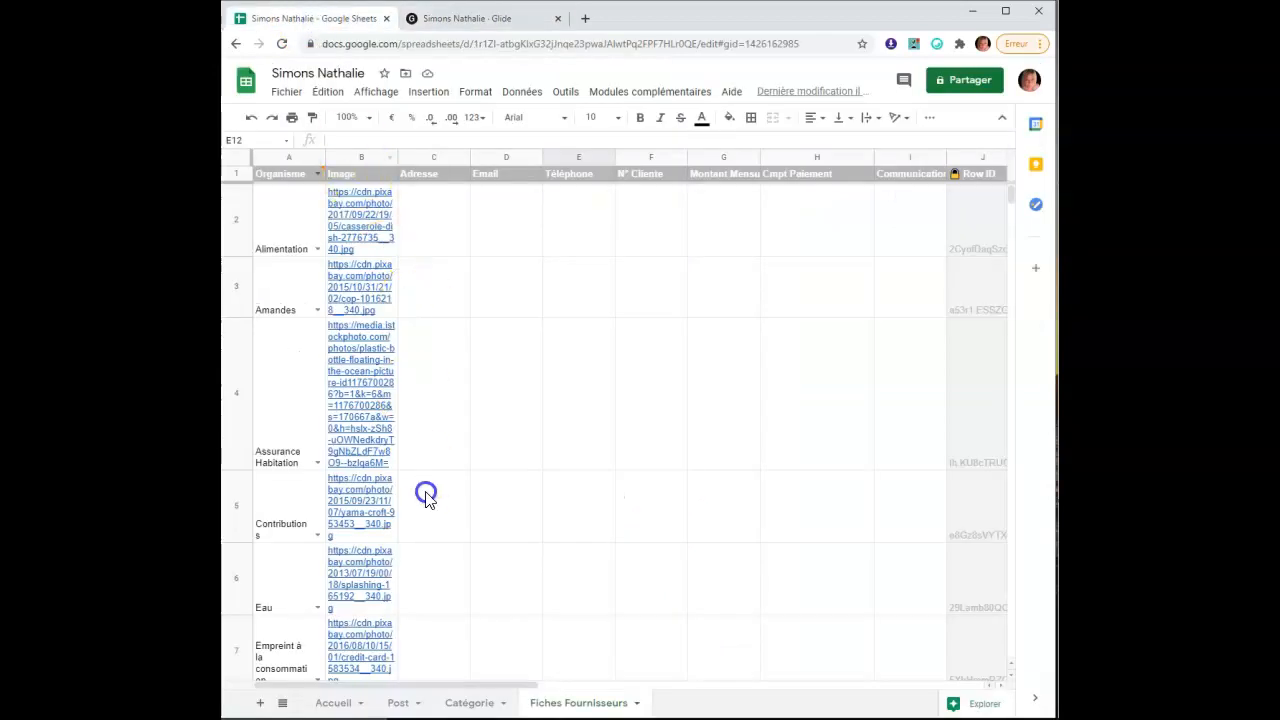
scroll(606, 503, "down", 5)
scroll(606, 503, "up", 5)
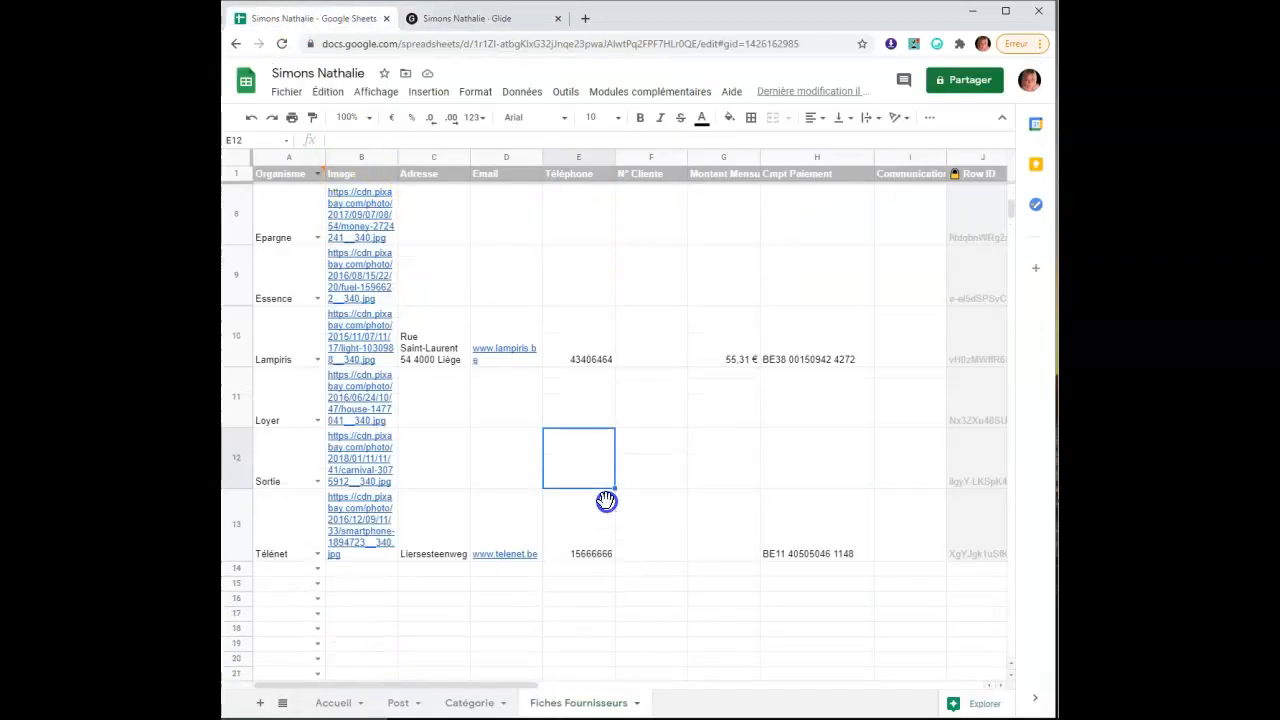
left_click(470, 18)
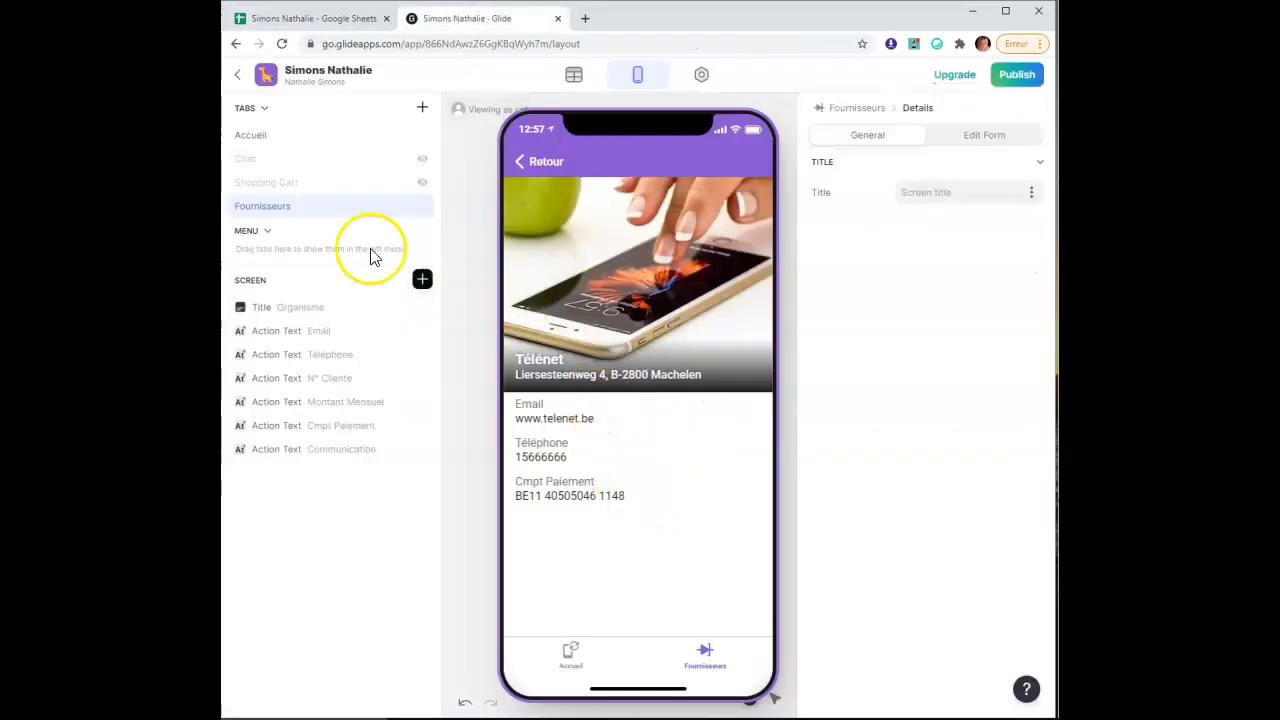
Remove every default component from the Télénet detail screen, from the Organisme title through the Communication action text
left_click(422, 310)
left_click(422, 310)
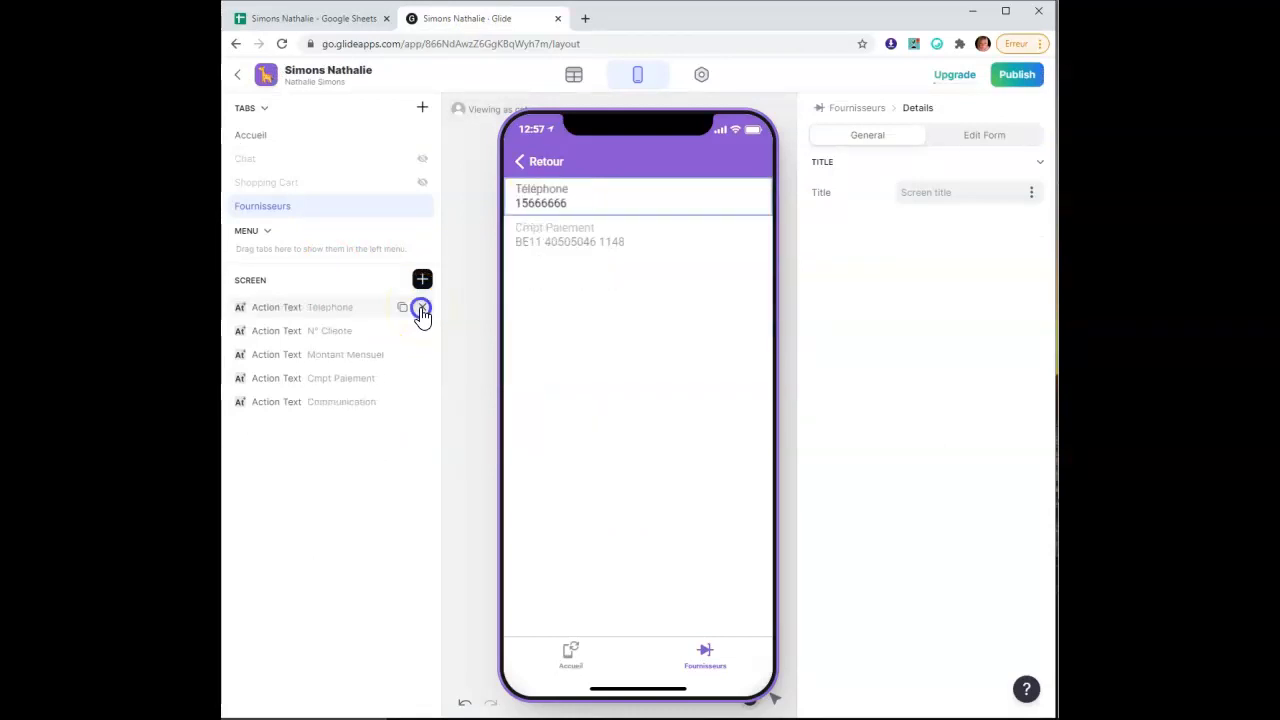
left_click(422, 310)
left_click(422, 310)
left_click(422, 310)
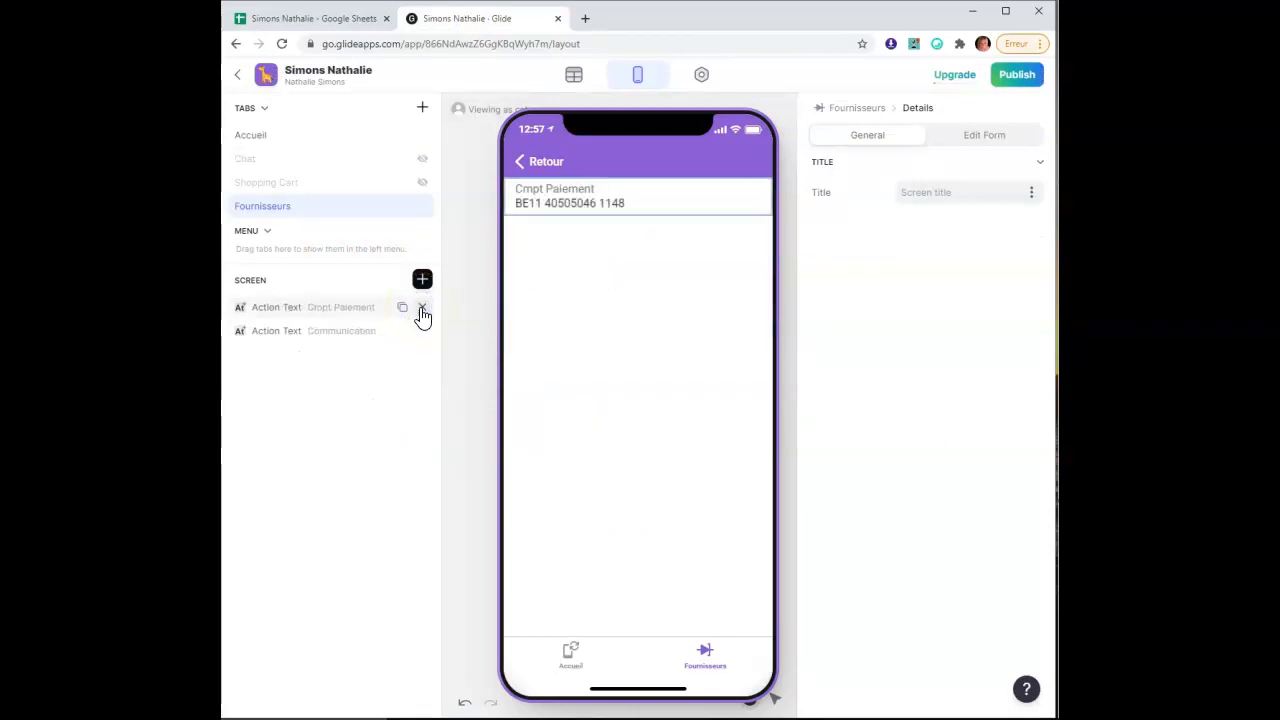
left_click(422, 310)
left_click(422, 310)
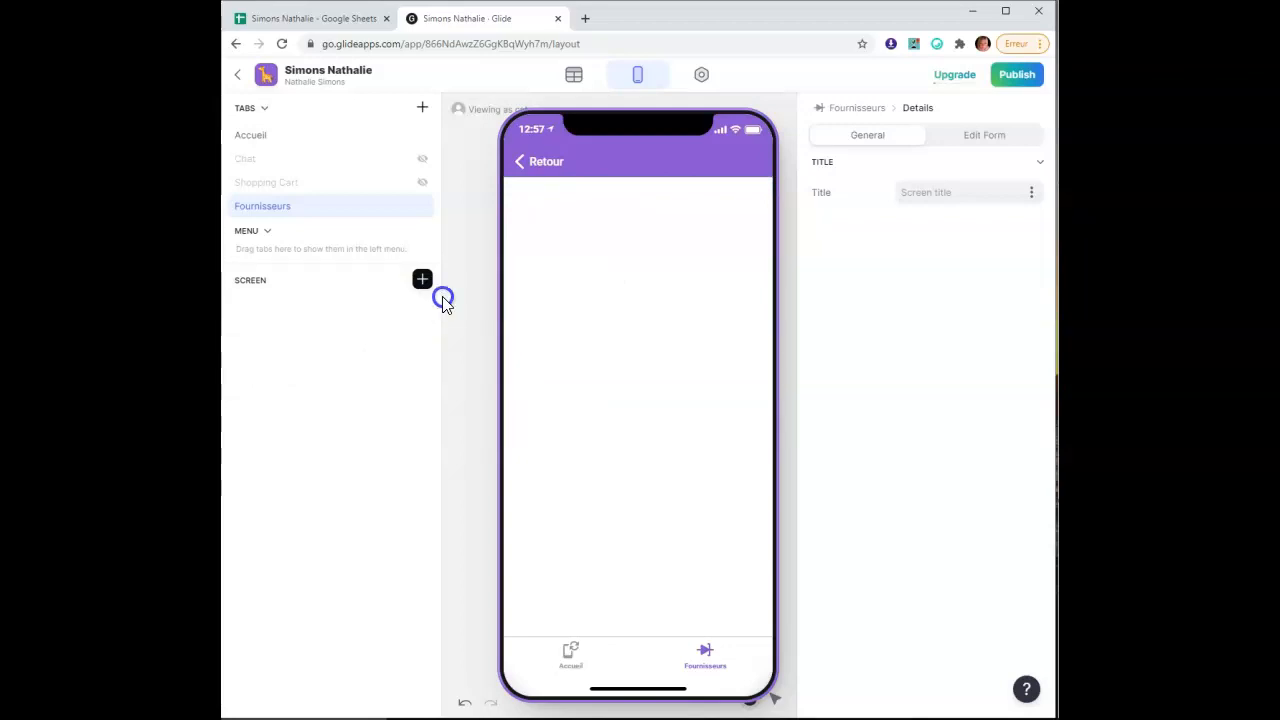
Review which columns are filled in for Télénet in the Google Sheets workbook, and return to the Glide editor
left_click(314, 19)
scroll(629, 489, "down", 5)
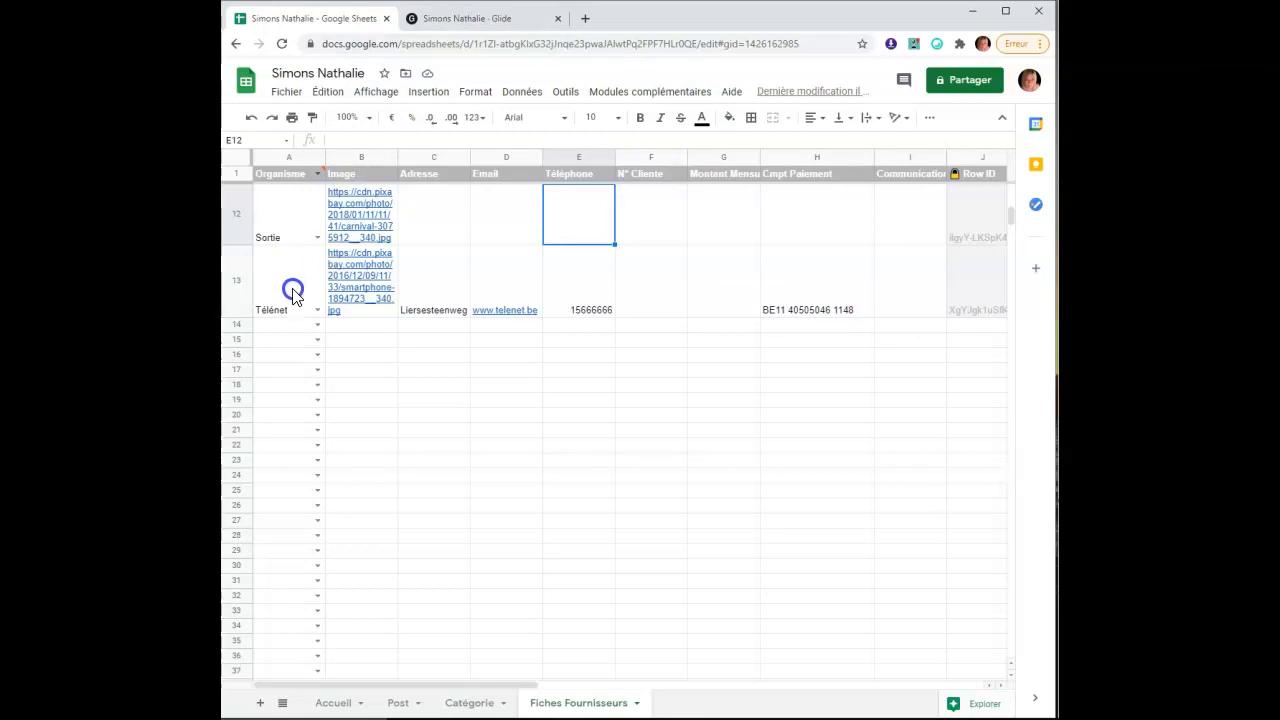
mouse_move(357, 296)
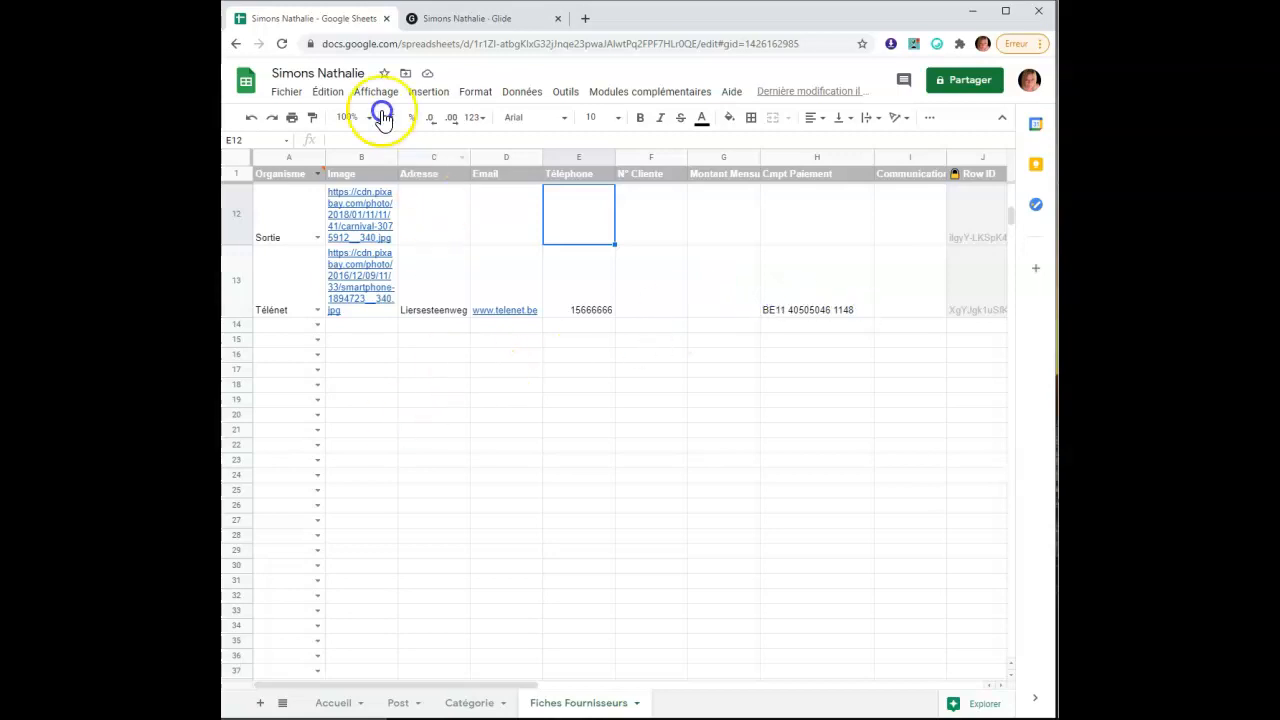
left_click(497, 23)
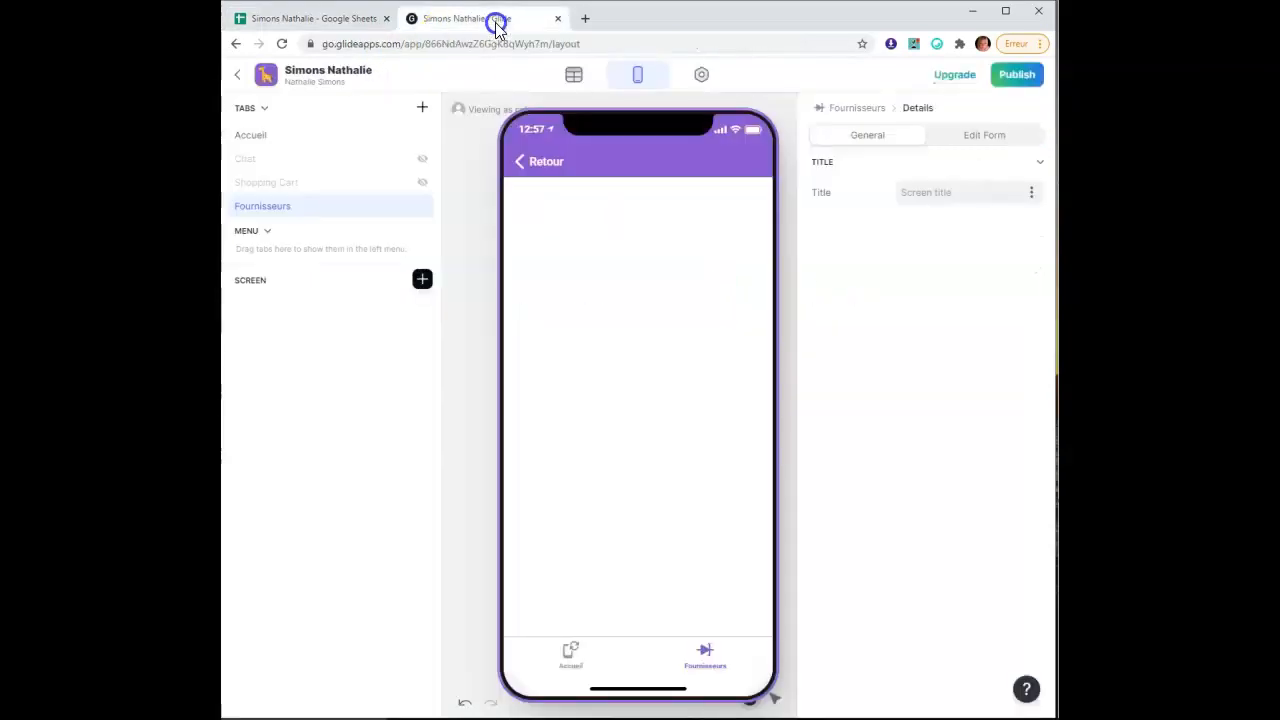
Add an Image component to the empty Télénet detail screen
left_click(423, 281)
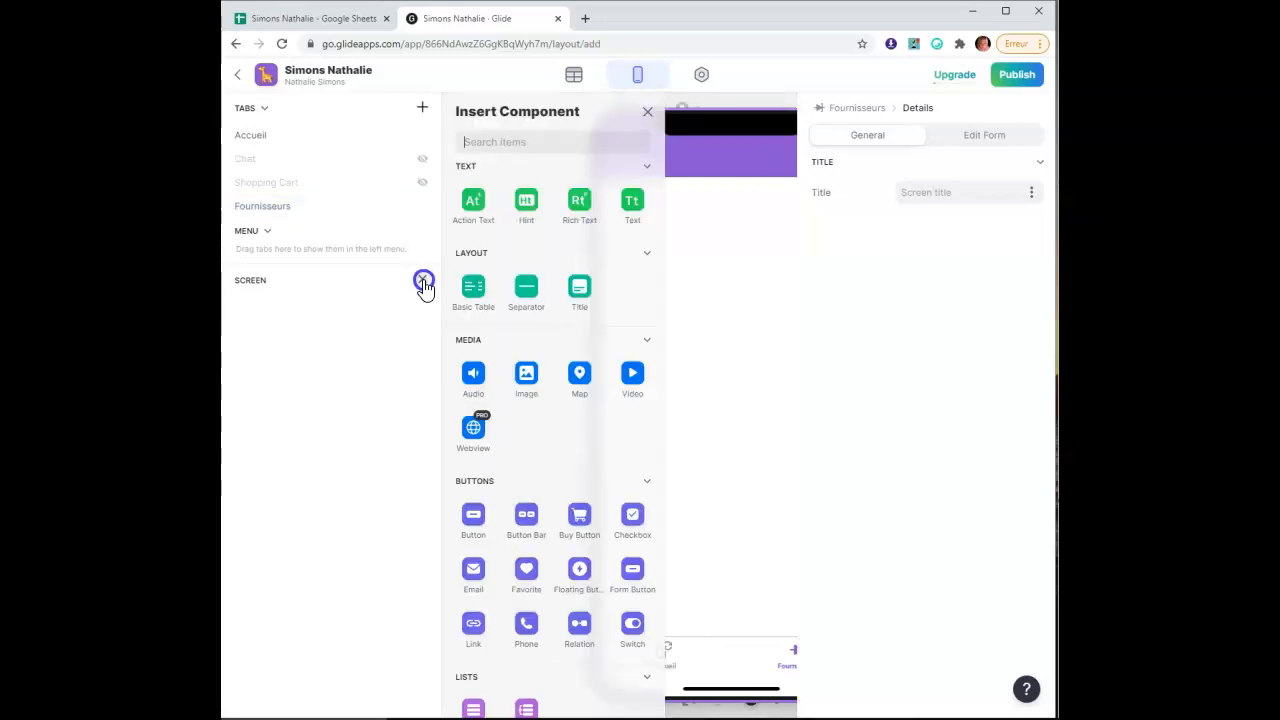
left_click(541, 428)
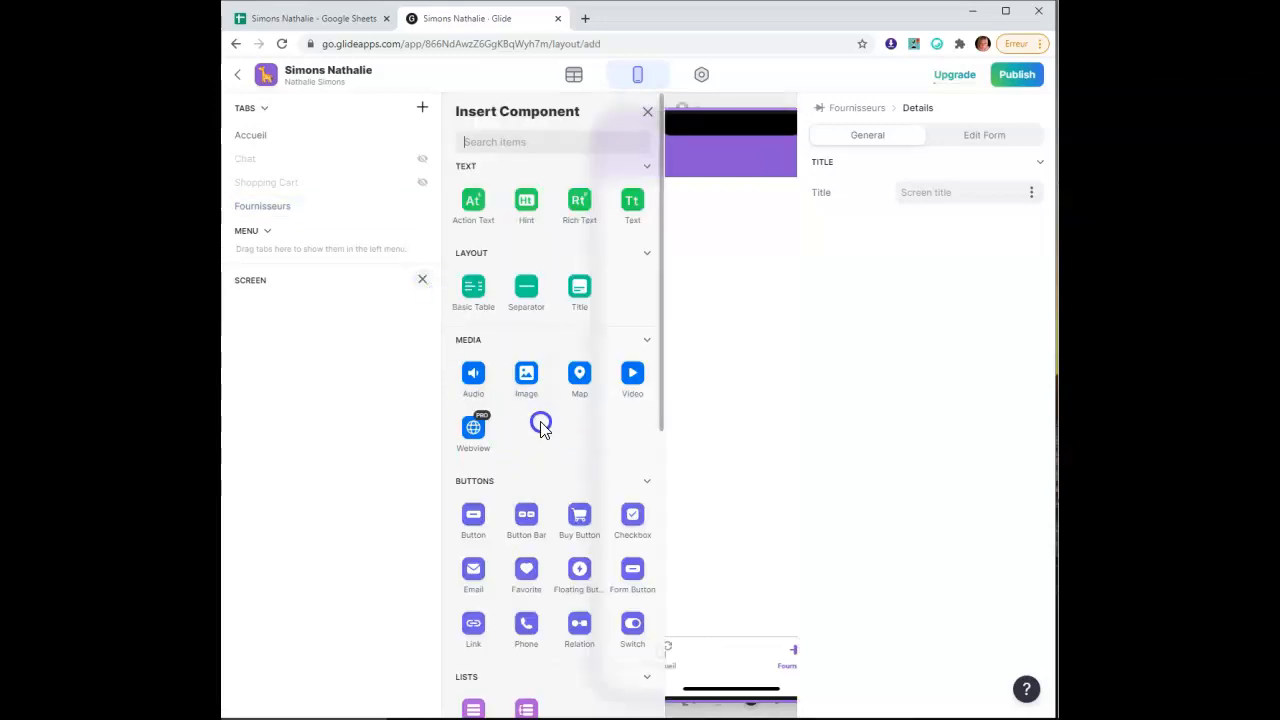
left_click(527, 388)
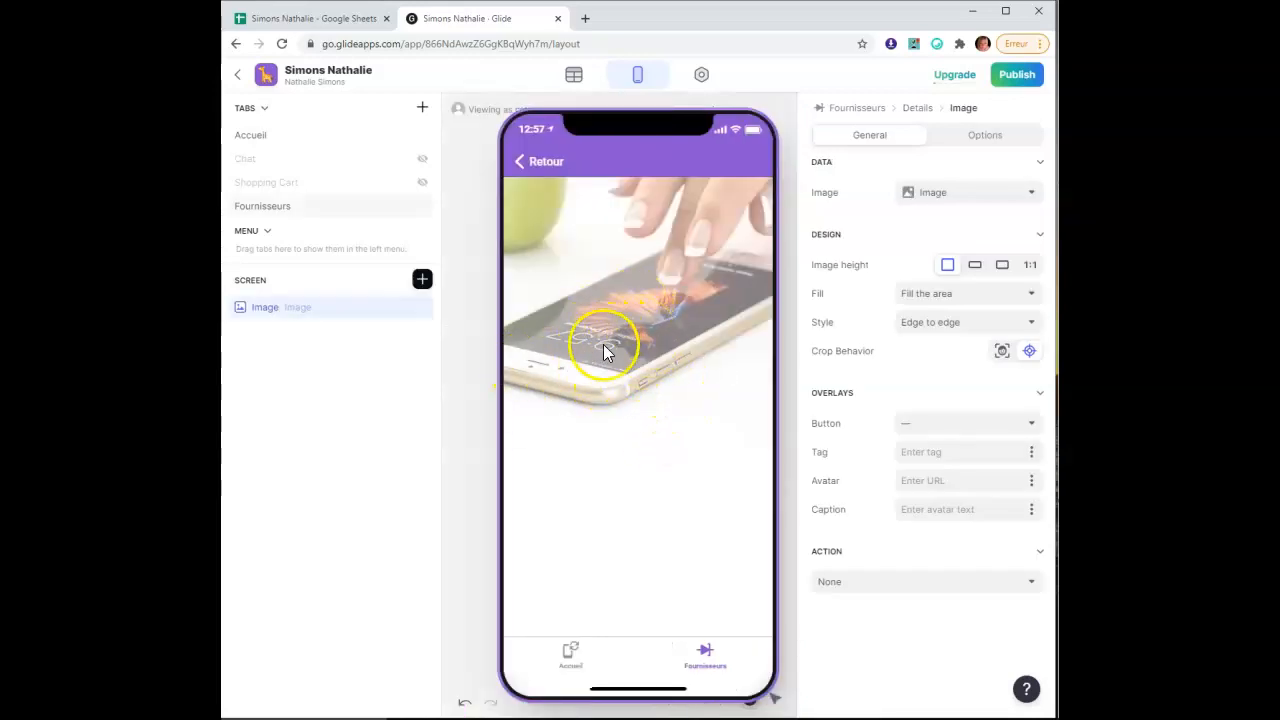
Try the 3:1, 3:2 and 1:1 heights on the Télénet image and return it to Square
left_click(975, 268)
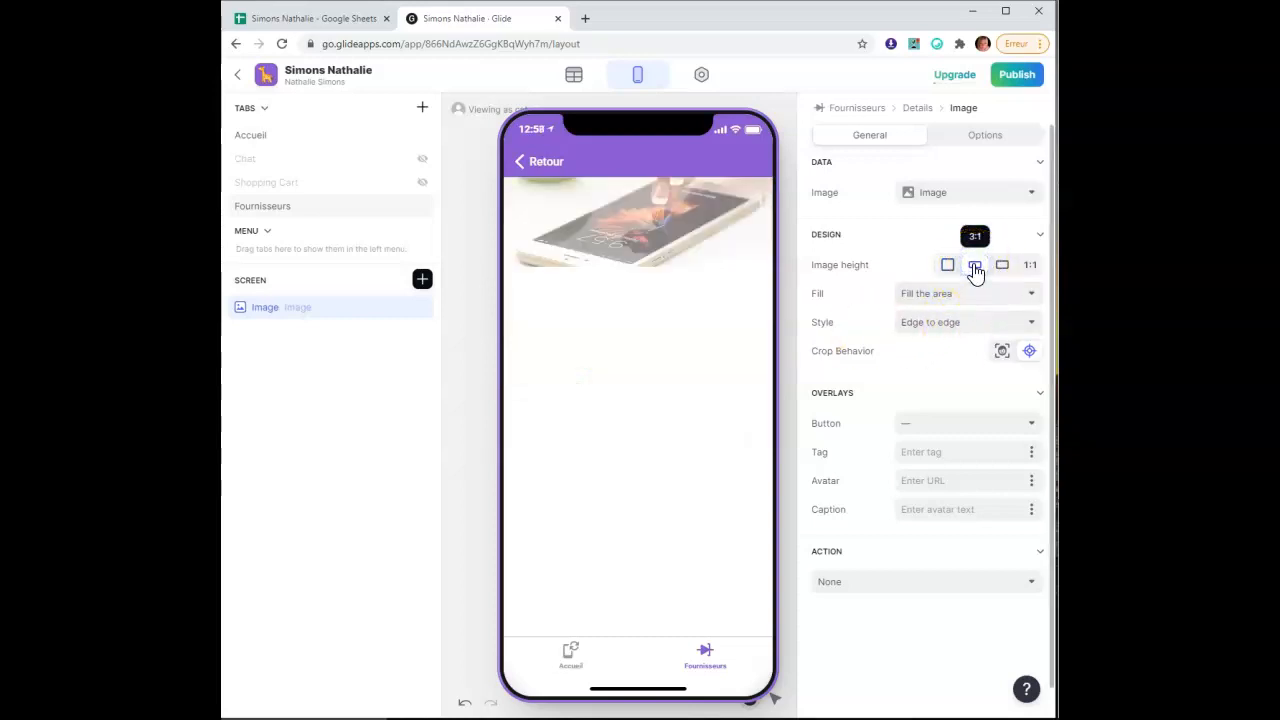
left_click(1003, 268)
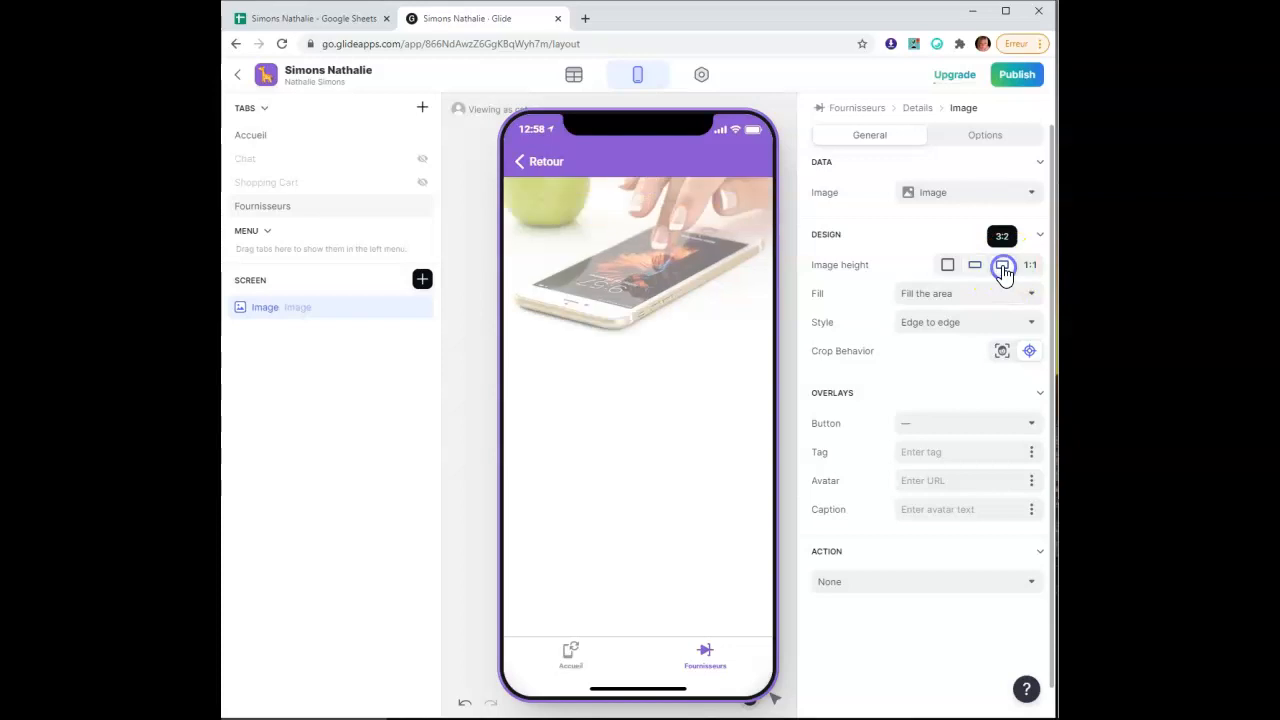
left_click(1026, 264)
left_click(944, 266)
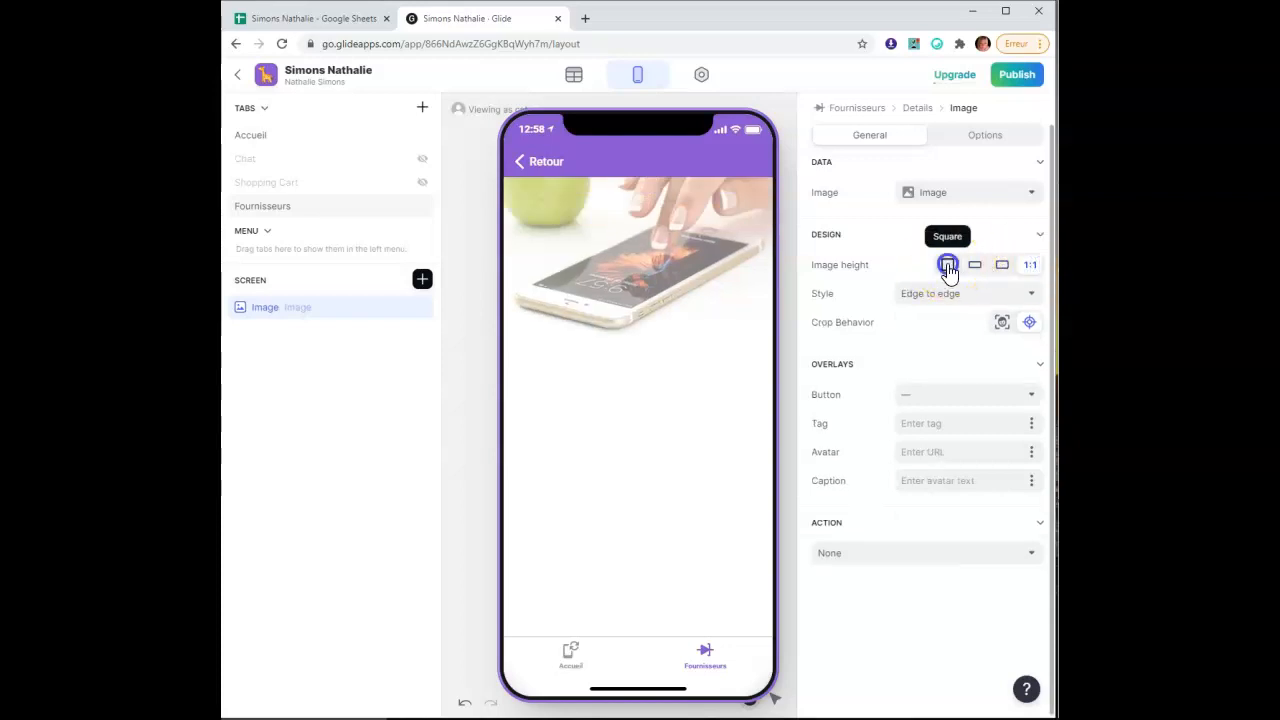
Try Show the whole image and Inset with content on the Télénet image, and restore Fill the area and Edge to edge
left_click(951, 297)
left_click(957, 346)
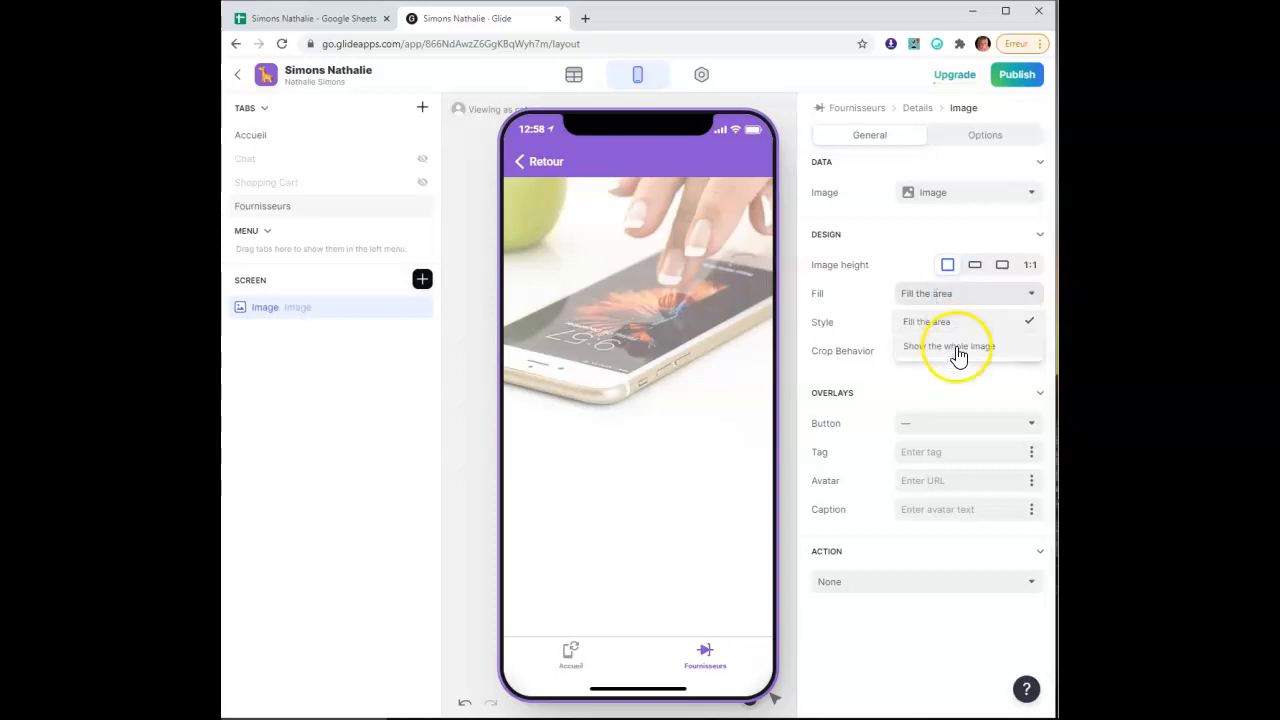
left_click(955, 297)
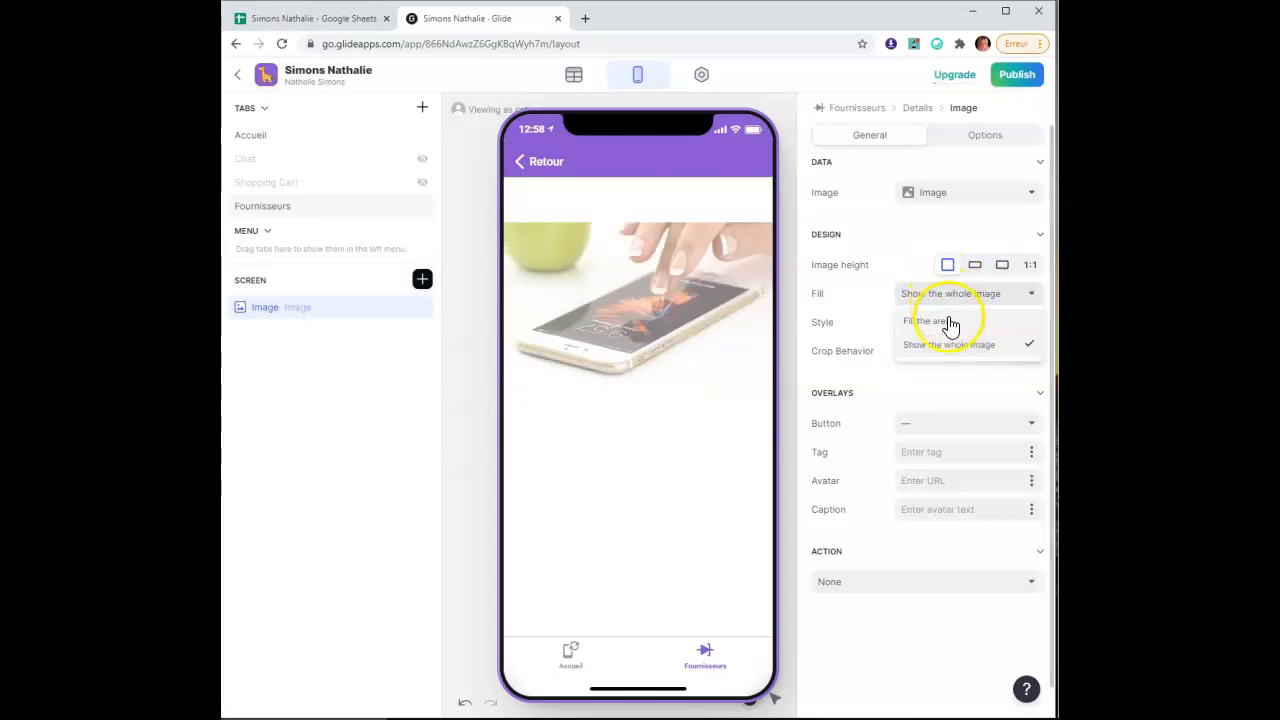
left_click(950, 324)
left_click(948, 323)
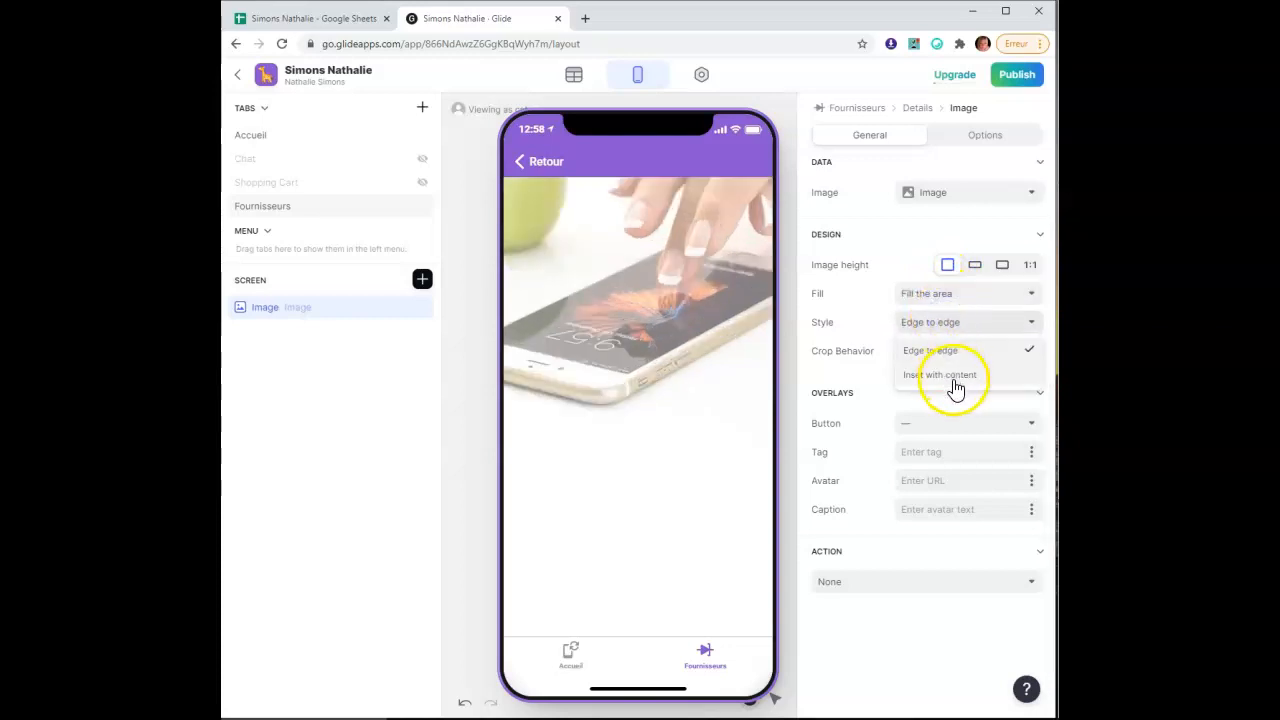
left_click(950, 379)
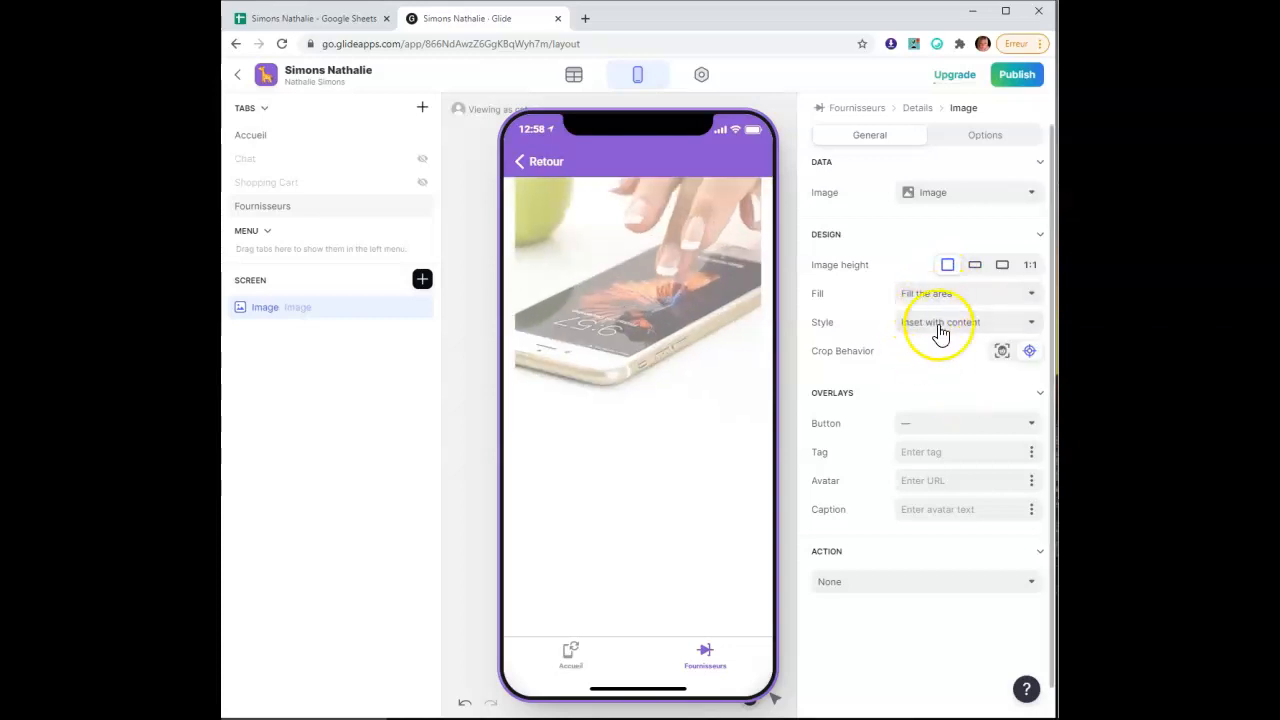
left_click(940, 333)
left_click(943, 351)
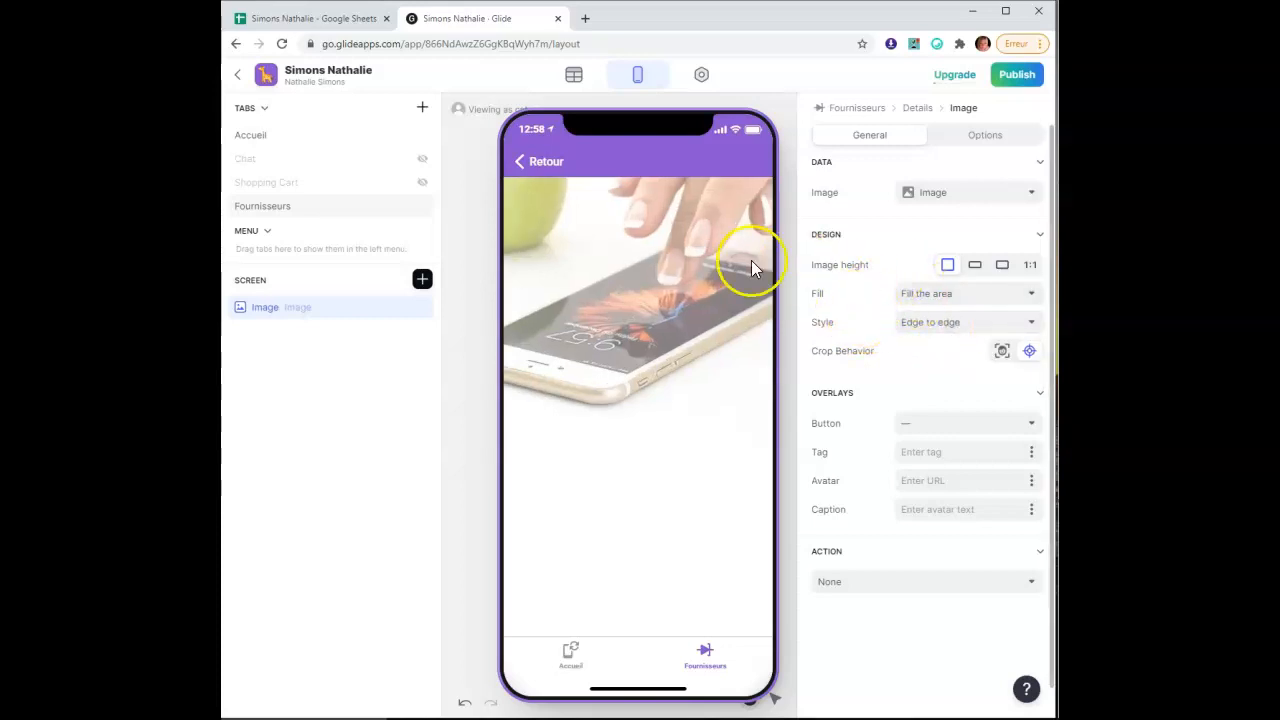
Add a centred Text component showing Organisme in the Headline 1 style and place it above the image
left_click(423, 282)
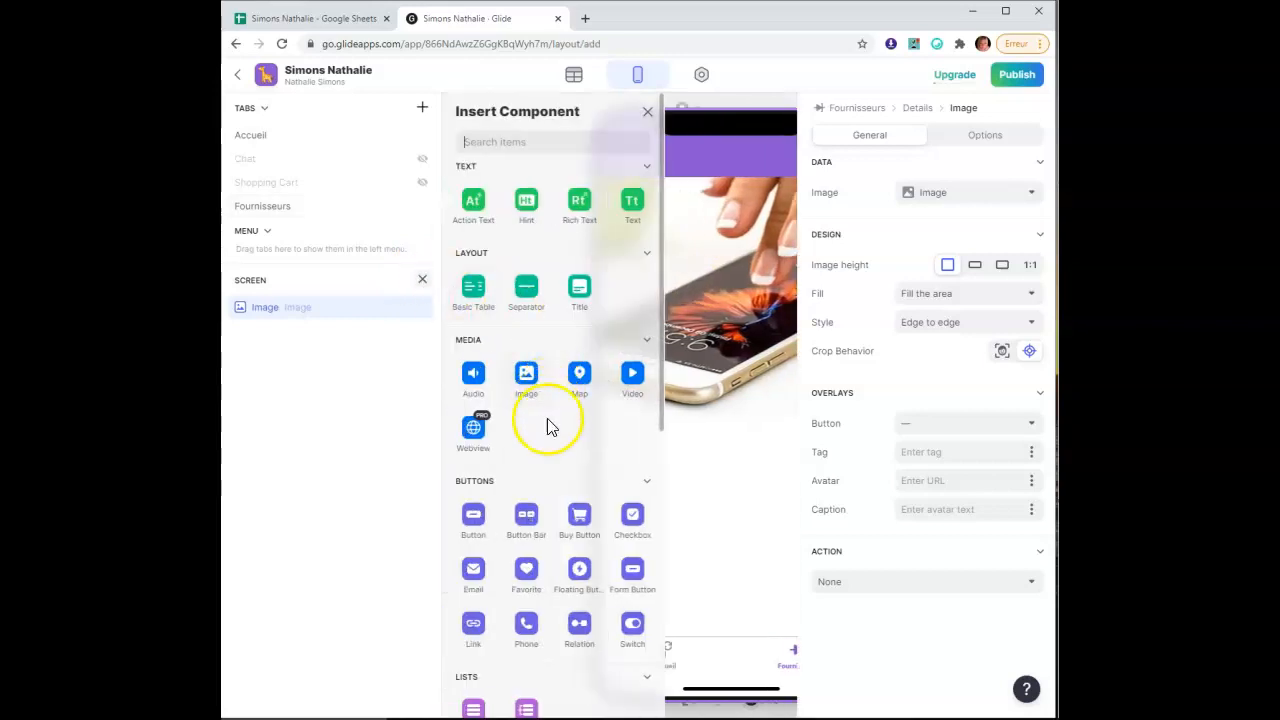
left_click(633, 203)
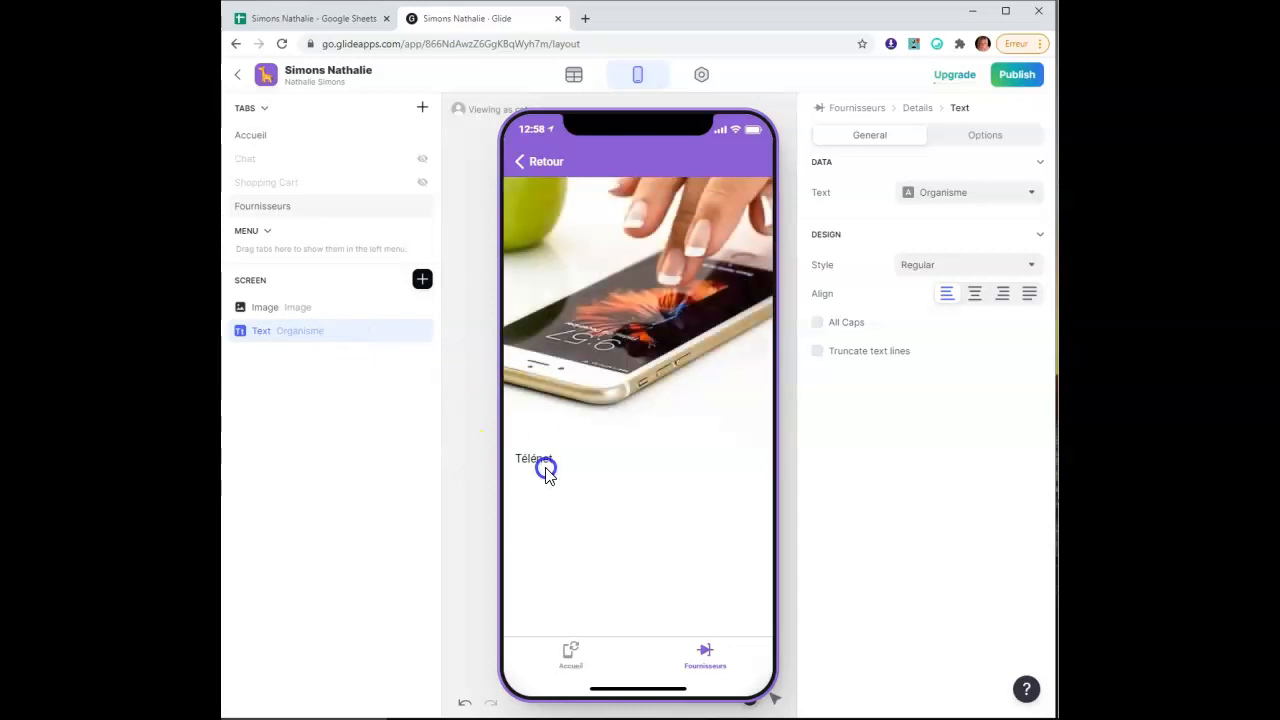
left_click(972, 296)
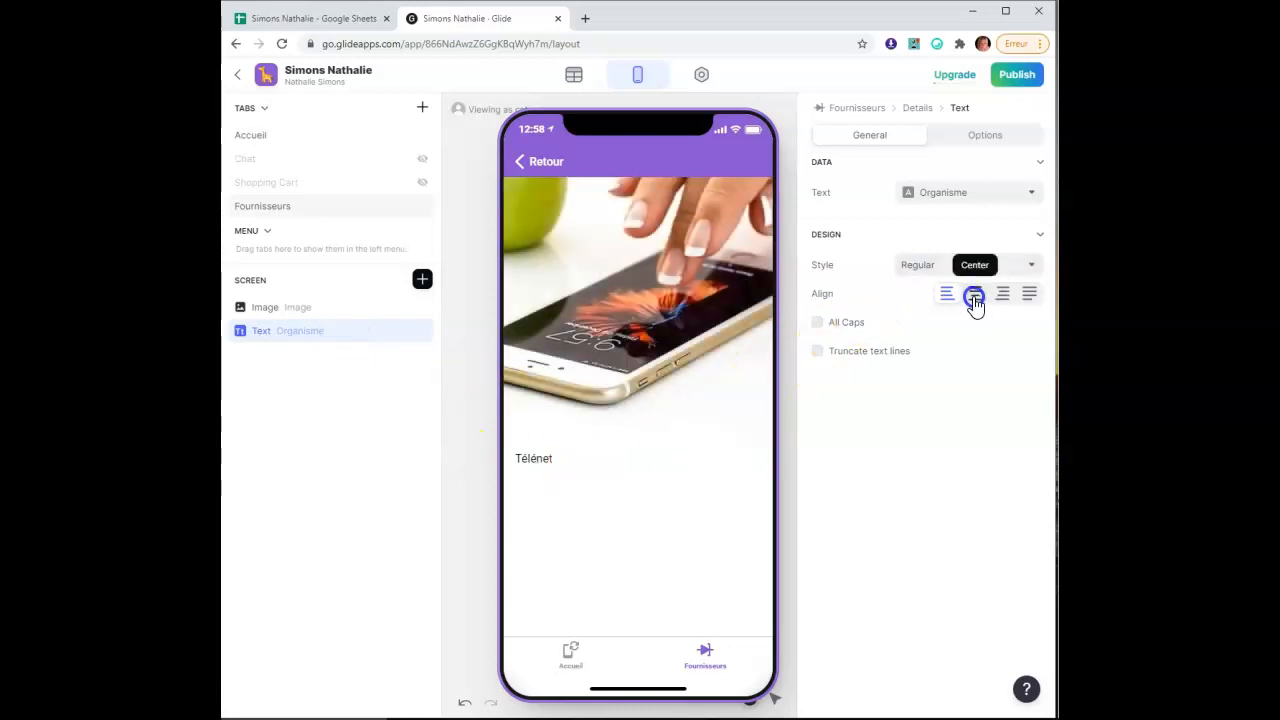
left_click(935, 268)
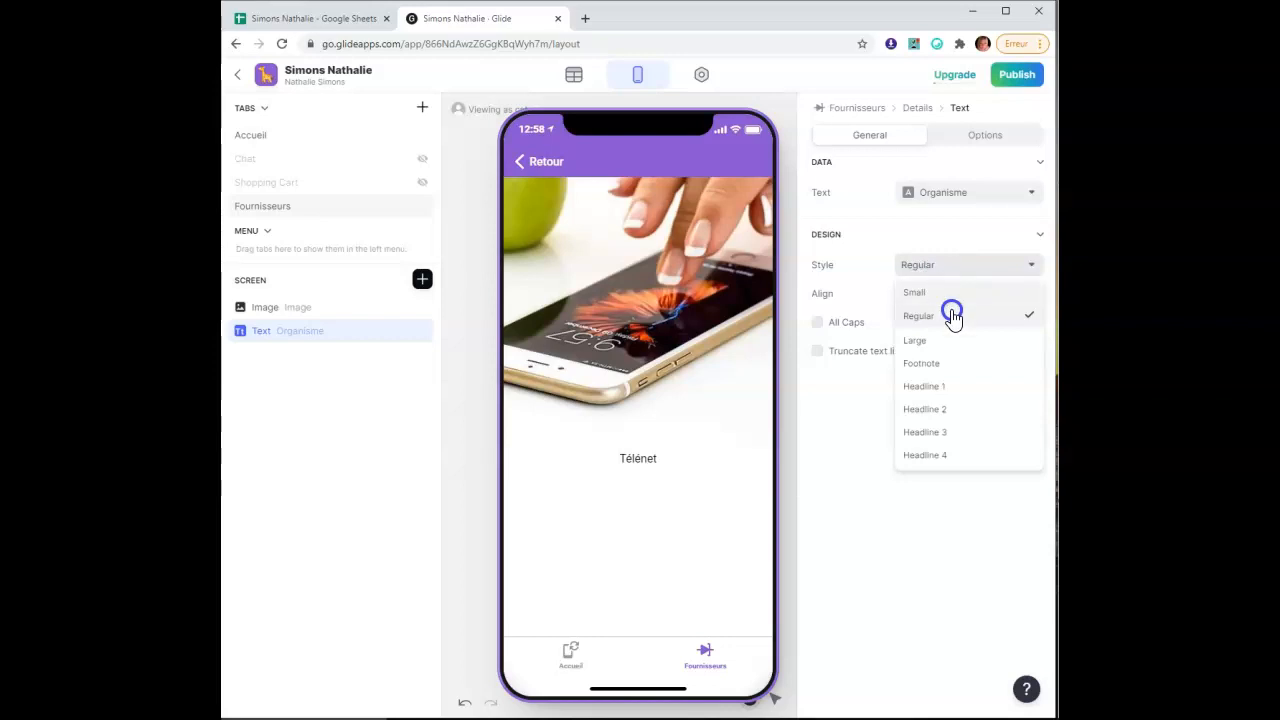
left_click(957, 390)
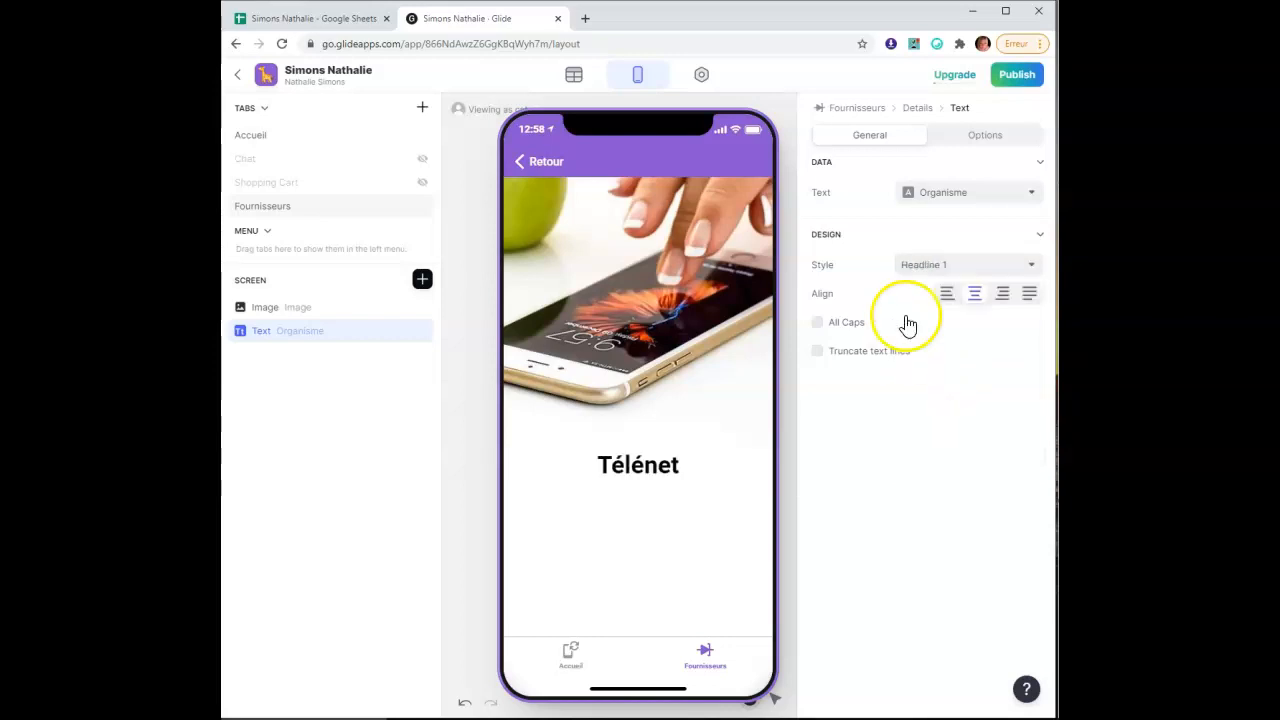
left_click_drag(354, 343, 349, 298)
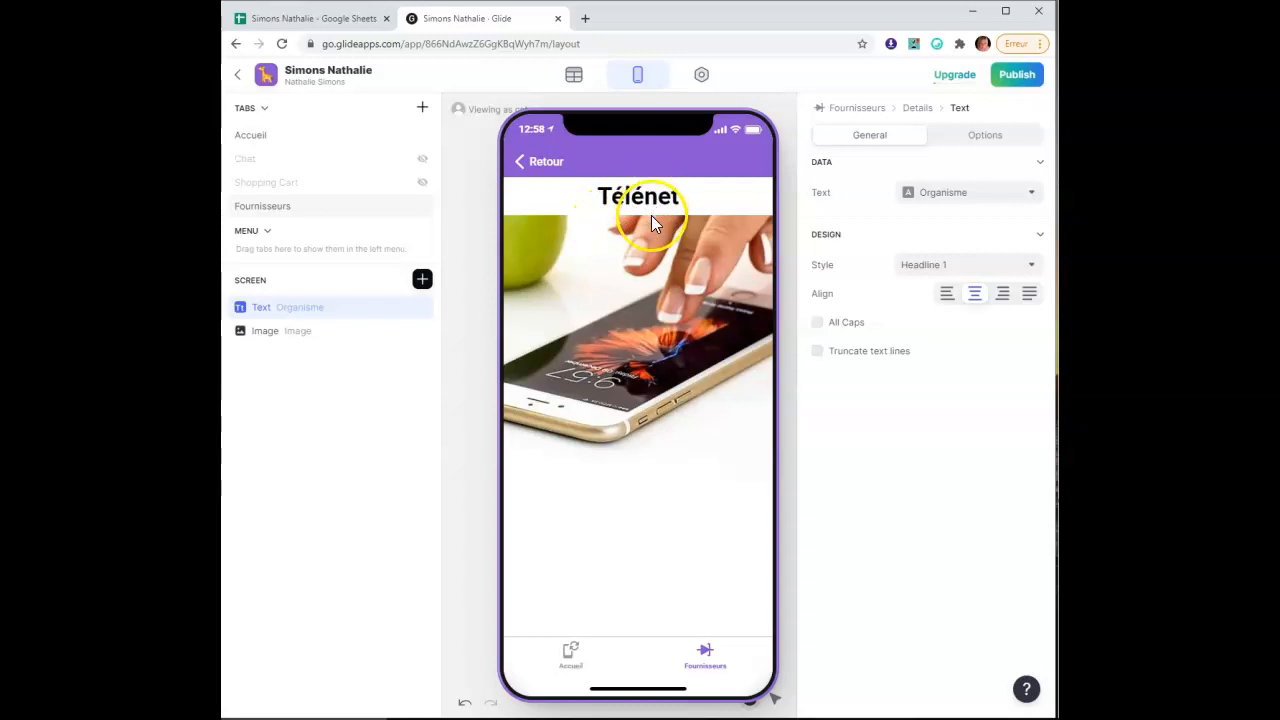
Add a Separator without a line divider and place it between the Organisme text and the image
left_click(421, 280)
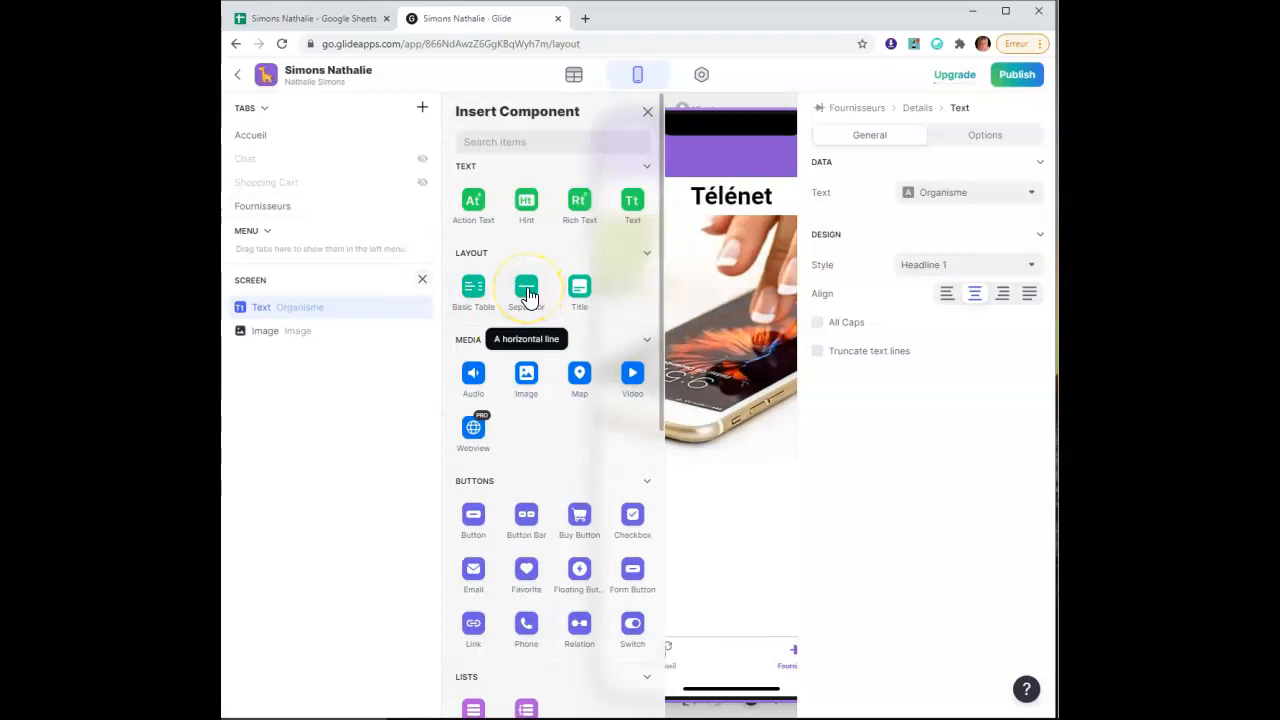
left_click(527, 292)
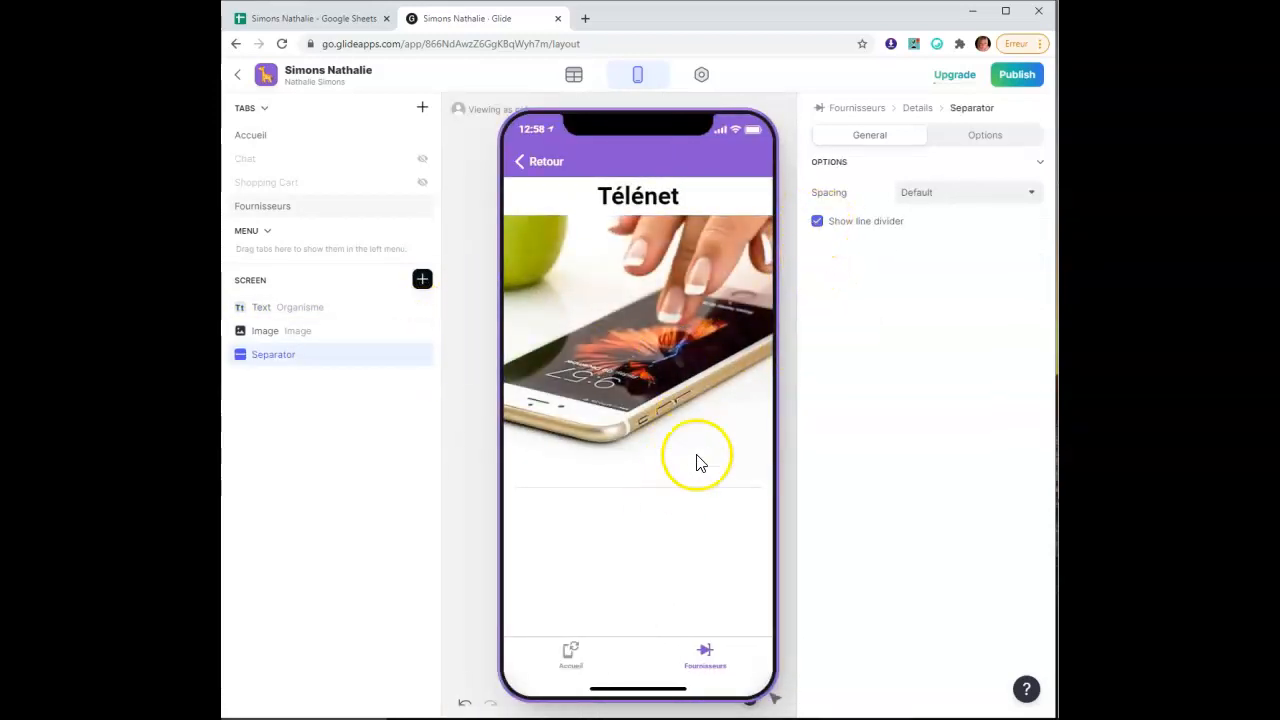
left_click(817, 222)
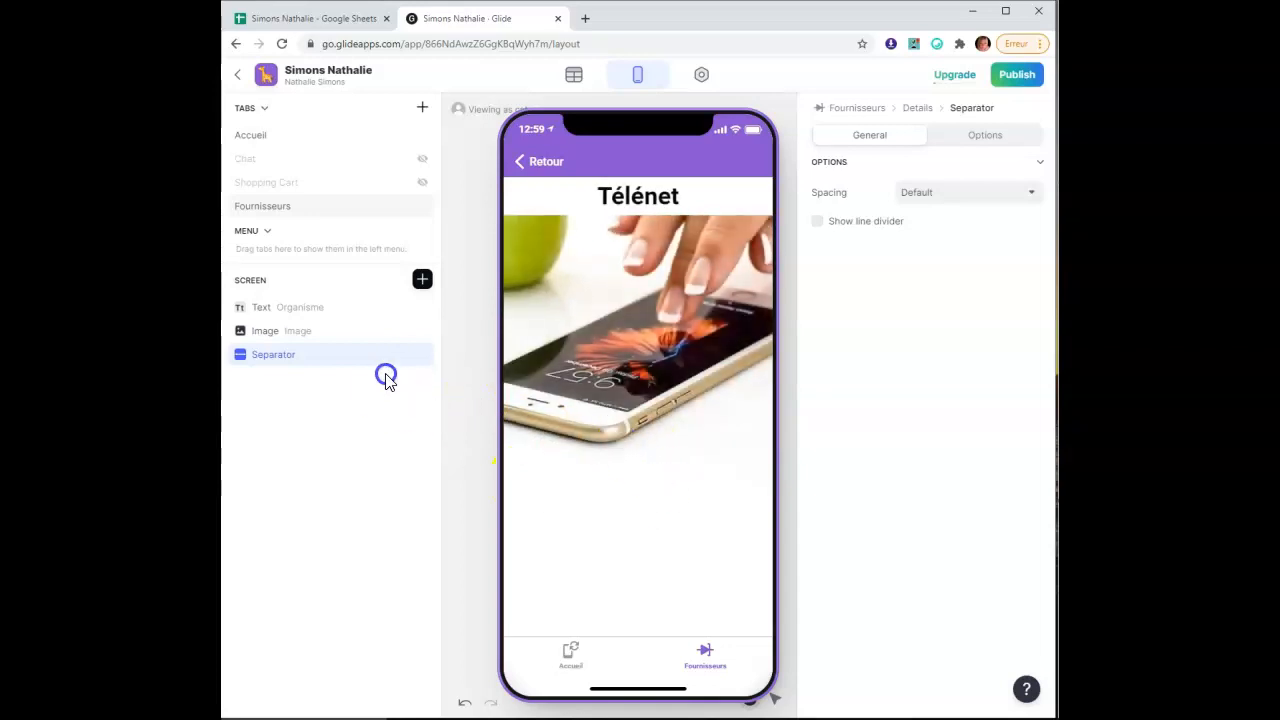
left_click_drag(340, 357, 338, 320)
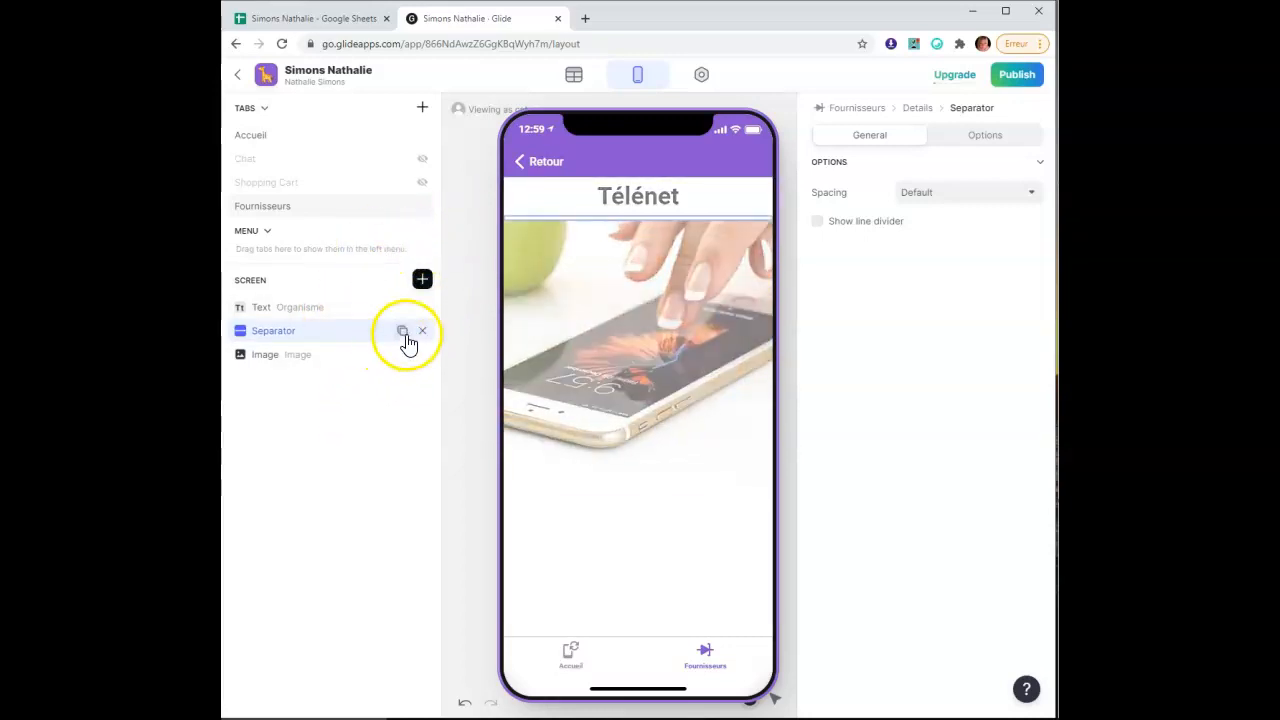
Duplicate the separator above the image twelve times to widen the gap below the title
left_click(402, 332)
left_click(402, 332)
left_click(402, 332)
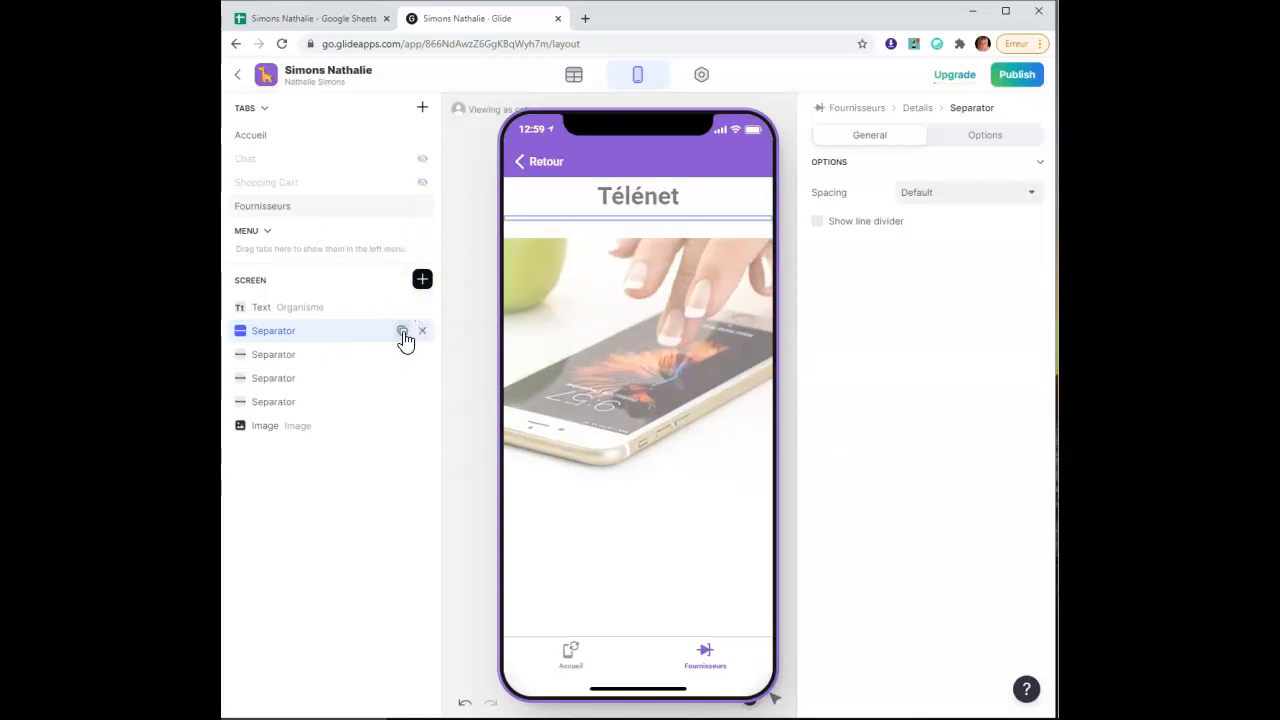
left_click(403, 333)
left_click(403, 333)
left_click(403, 333)
left_click(403, 333)
left_click(403, 333)
left_click(403, 333)
left_click(403, 333)
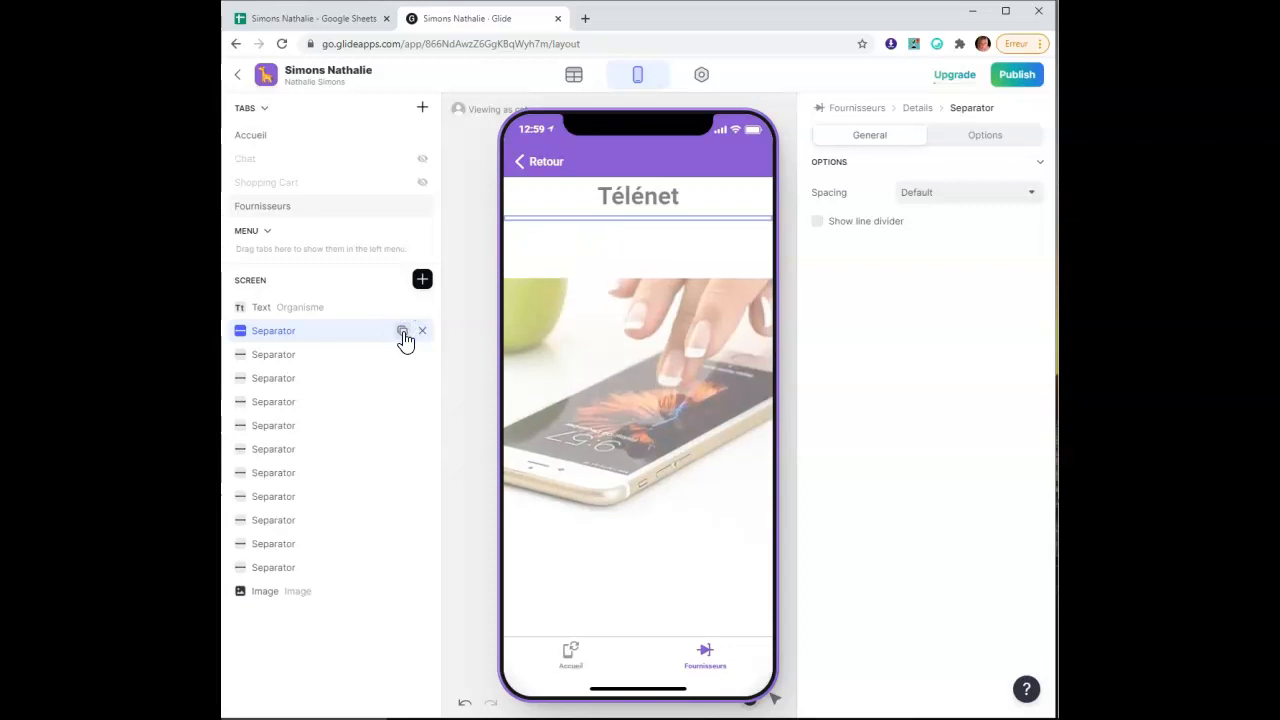
left_click(403, 333)
left_click(403, 333)
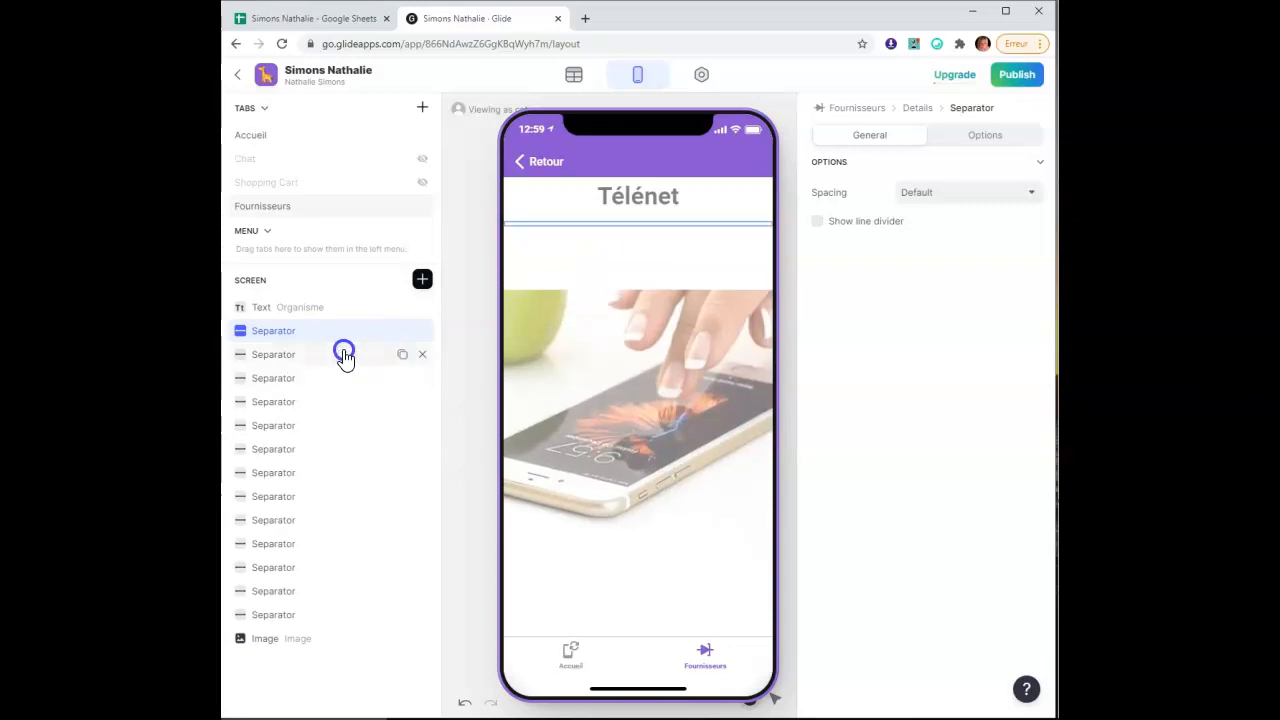
Delete the surplus separators, keeping only two between the title and the image
left_click(420, 355)
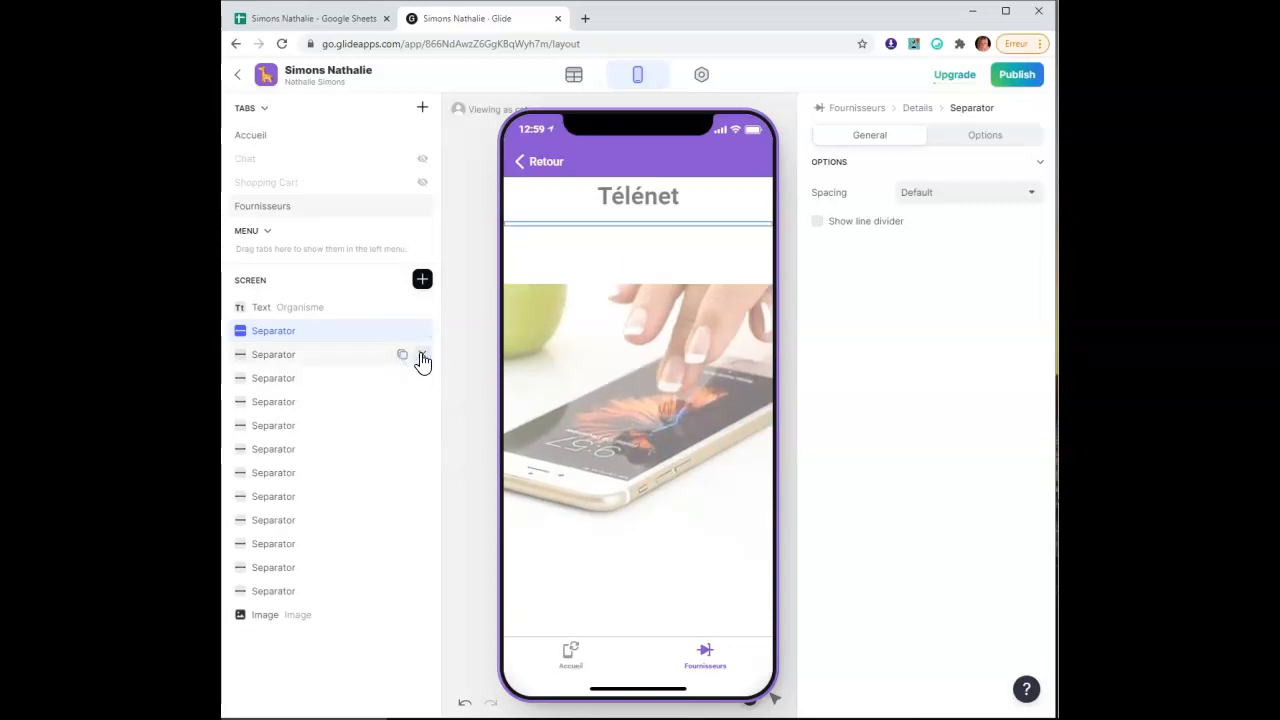
left_click(421, 356)
left_click(421, 356)
left_click(421, 356)
left_click(421, 356)
left_click(421, 356)
left_click(421, 356)
left_click(421, 356)
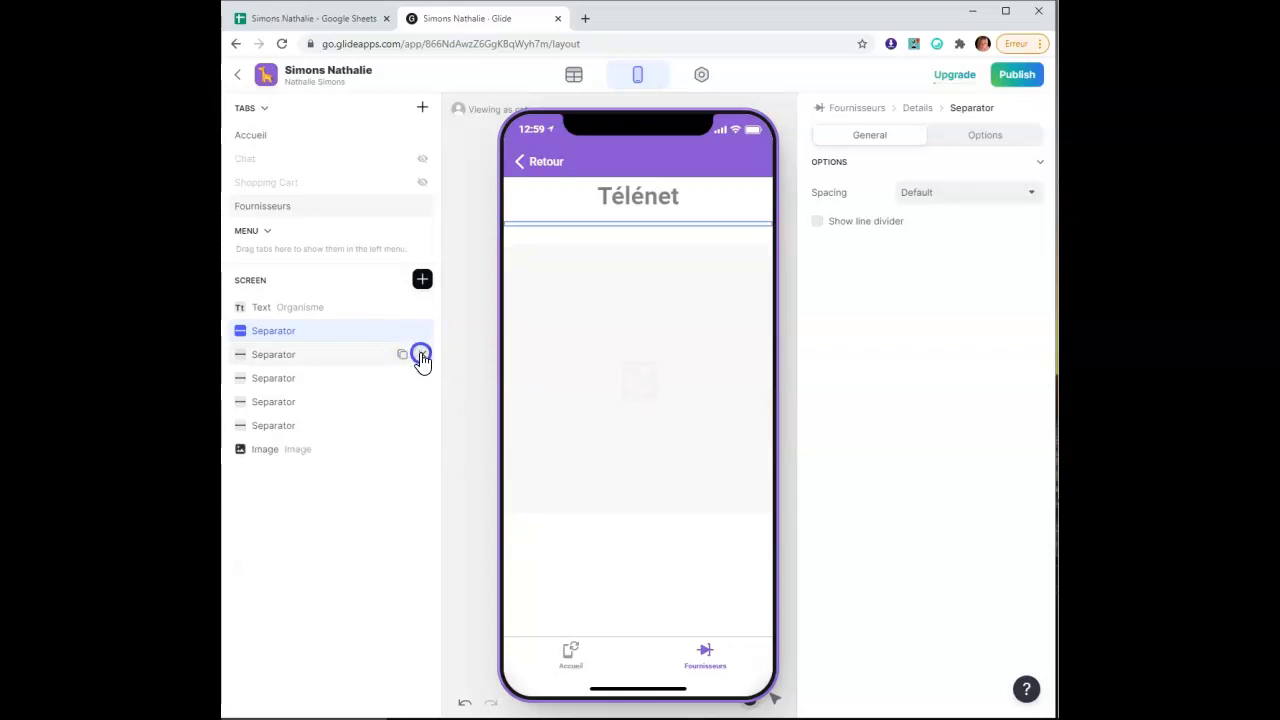
left_click(421, 356)
left_click(421, 356)
left_click(421, 356)
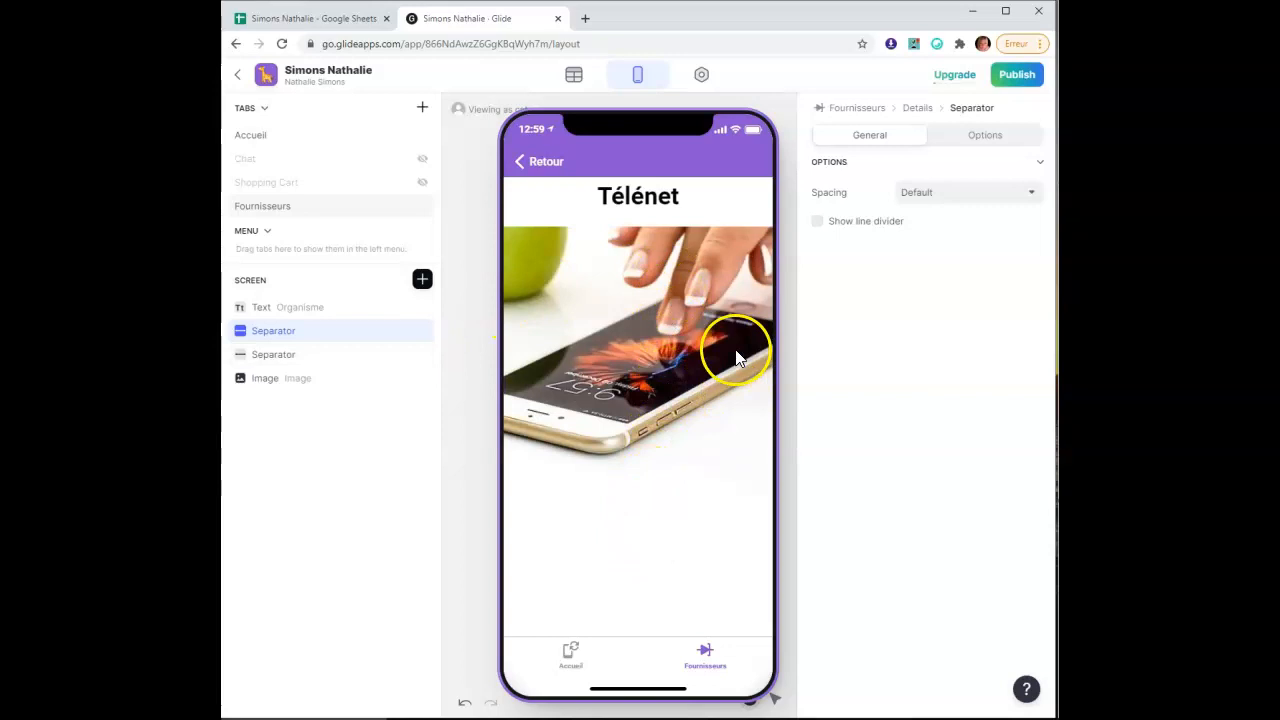
Add a Text component showing Adresse below the image and try to centre it
left_click(423, 281)
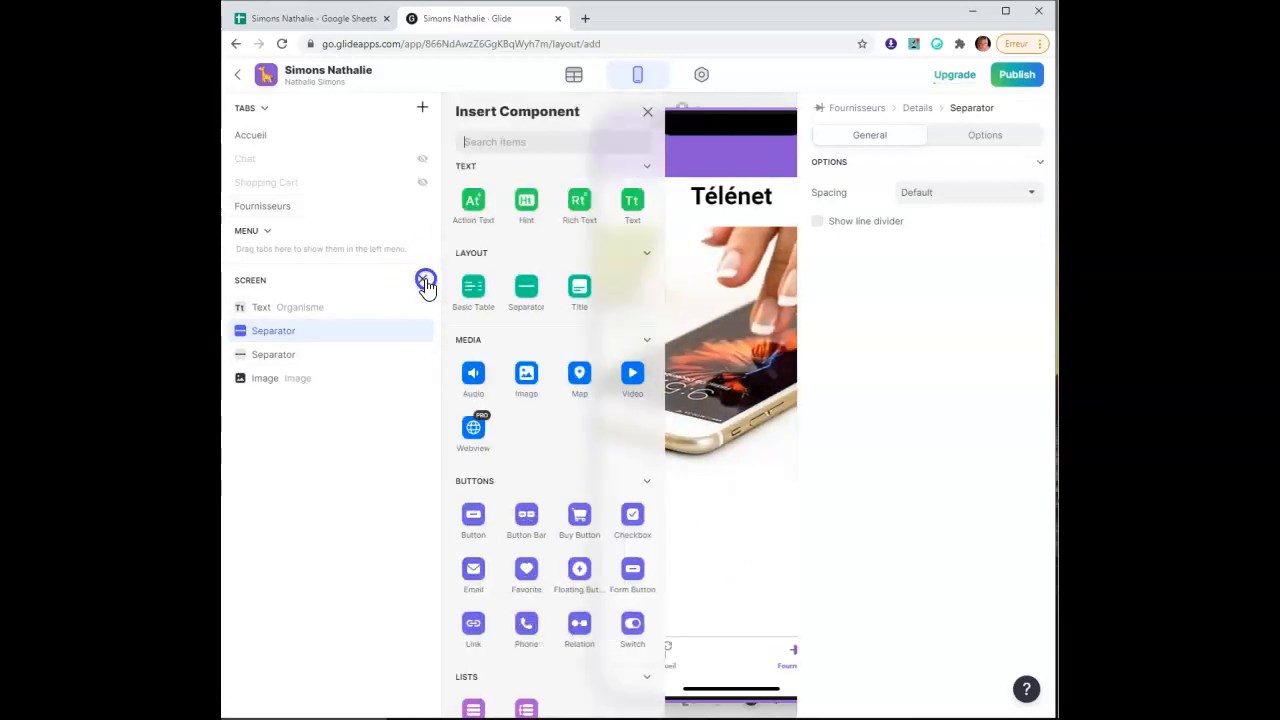
left_click(625, 210)
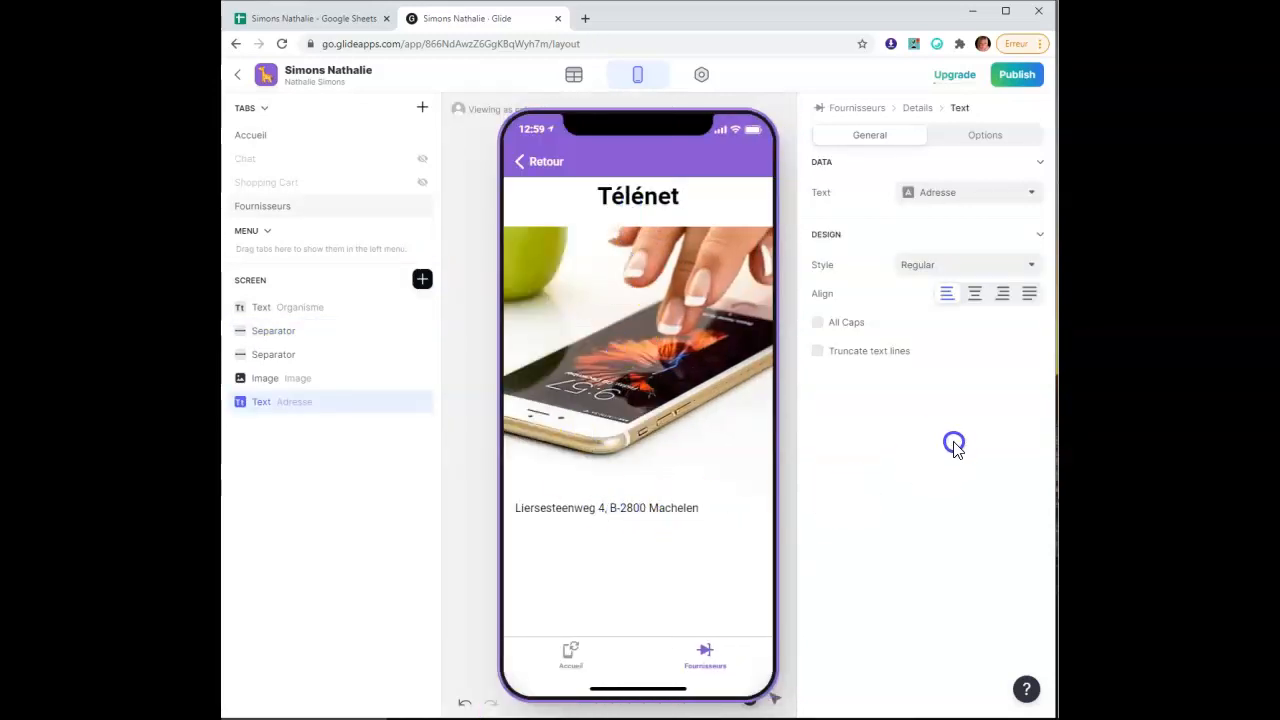
left_click(591, 526)
left_click(974, 297)
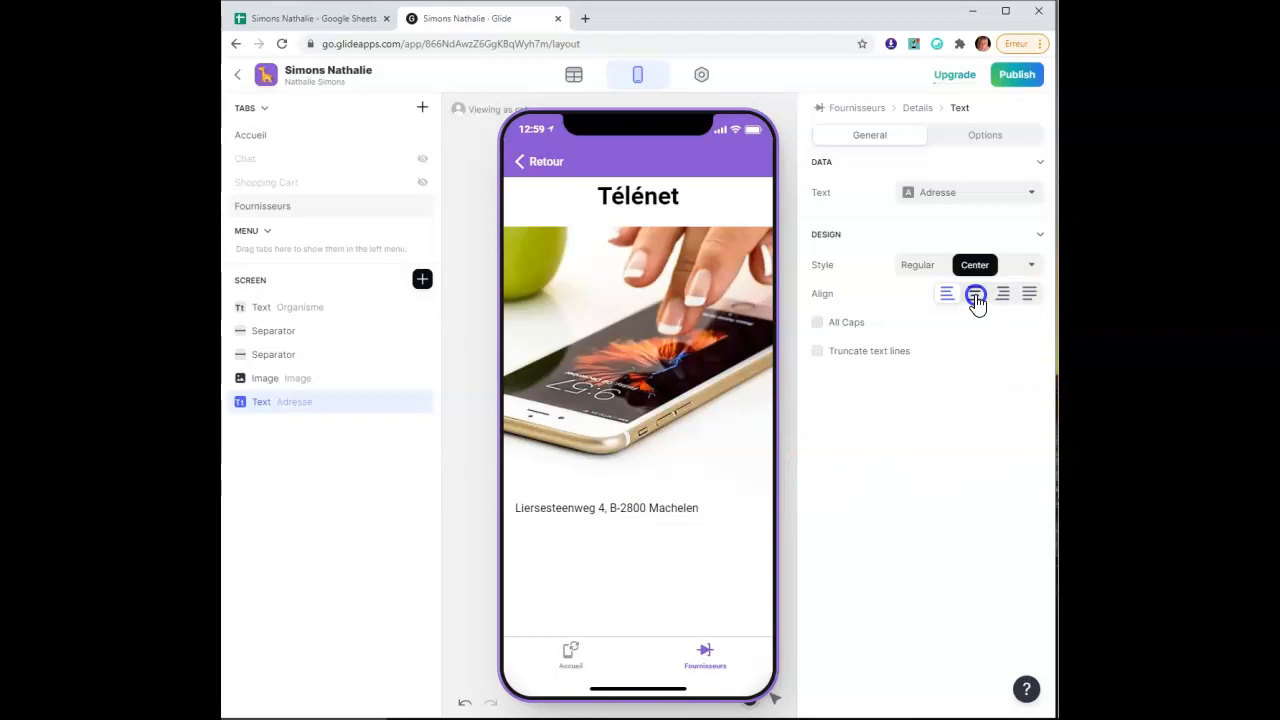
left_click(665, 467)
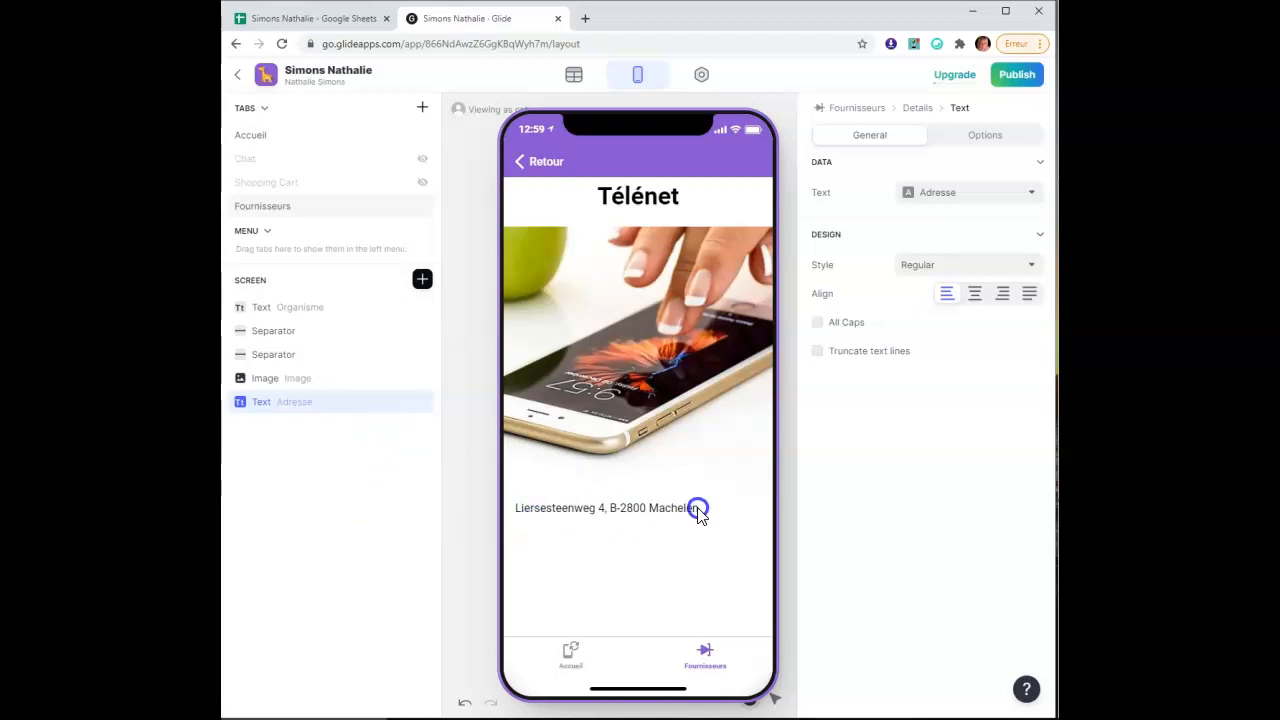
Add a Map component that uses the Adresse column as its address, with Medium zoom
left_click(422, 283)
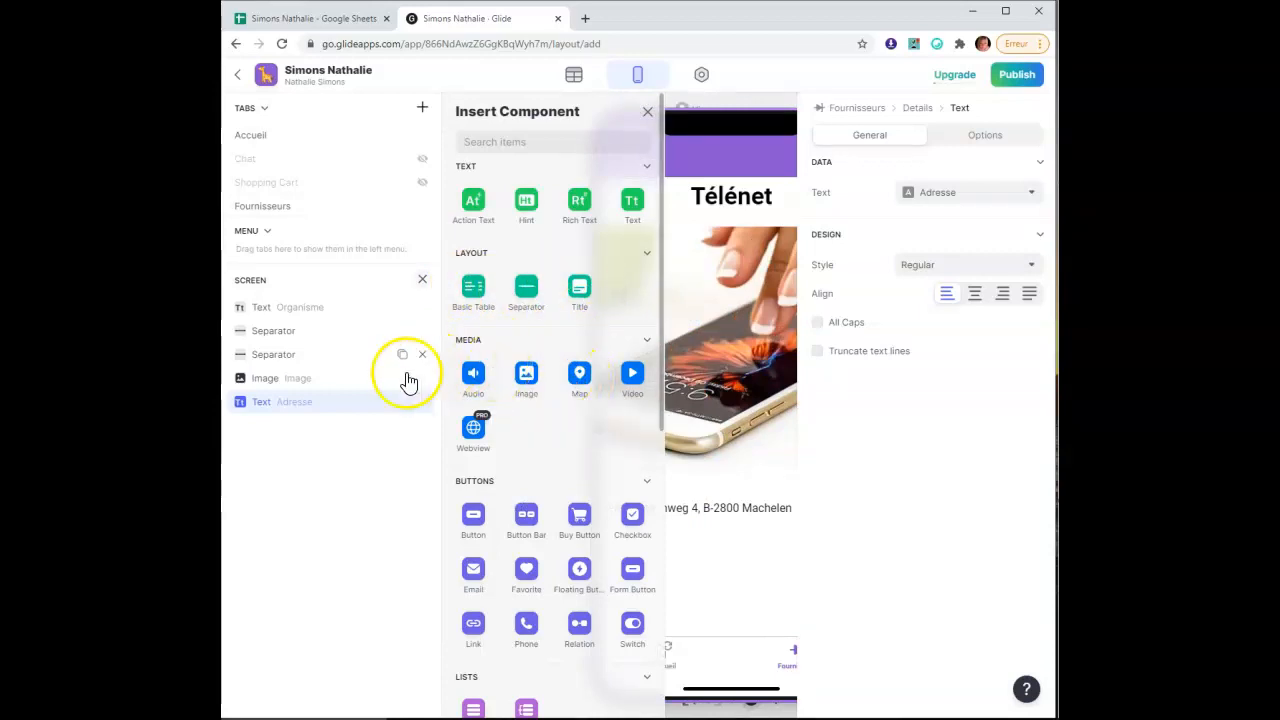
left_click(579, 378)
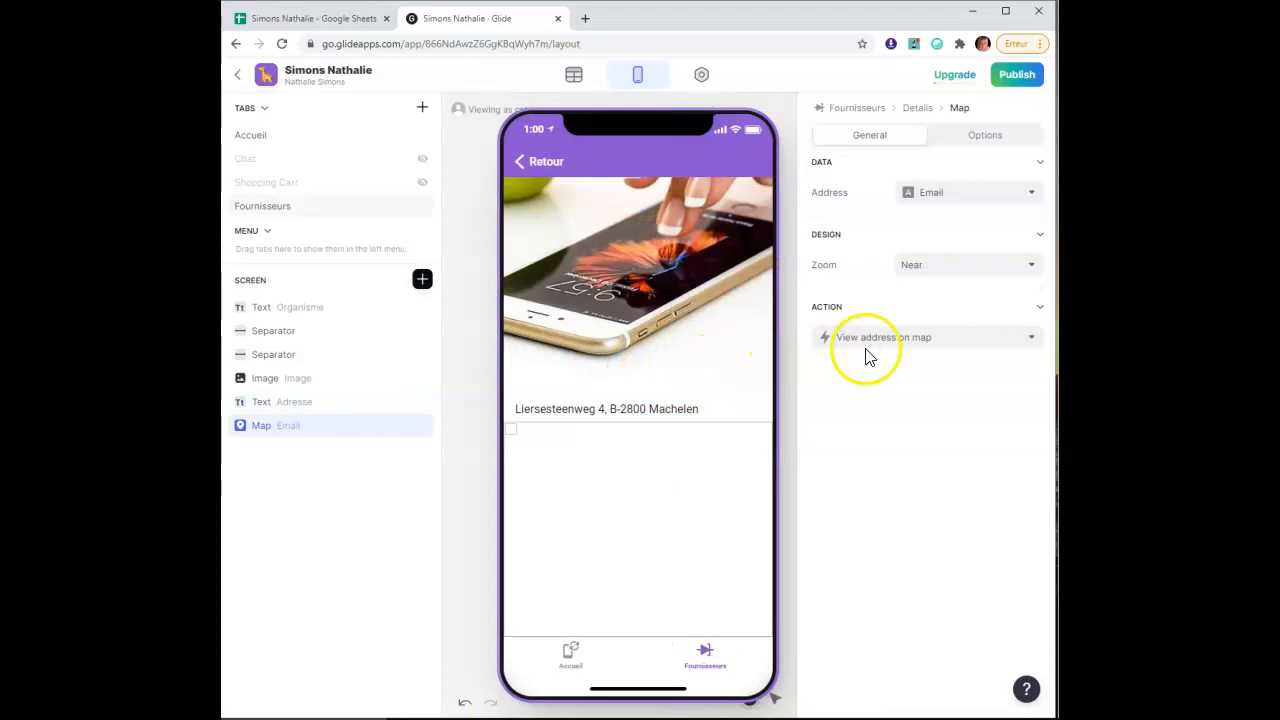
left_click(969, 197)
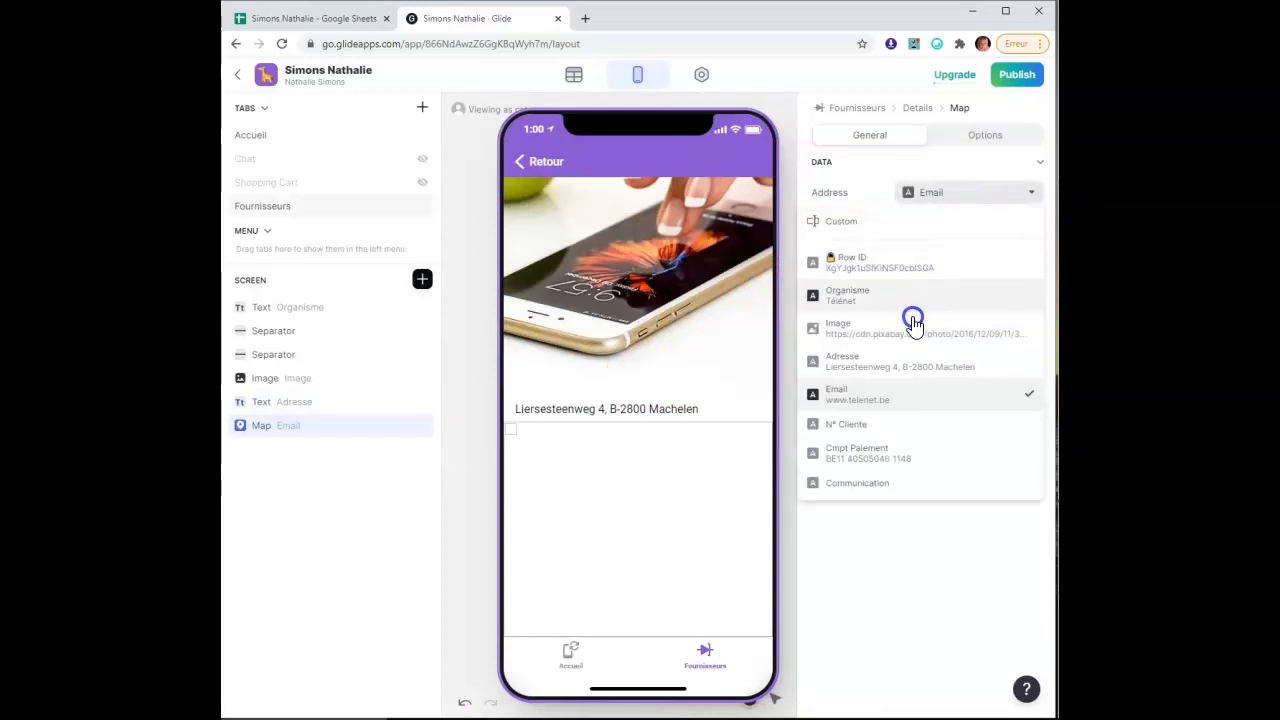
left_click(900, 361)
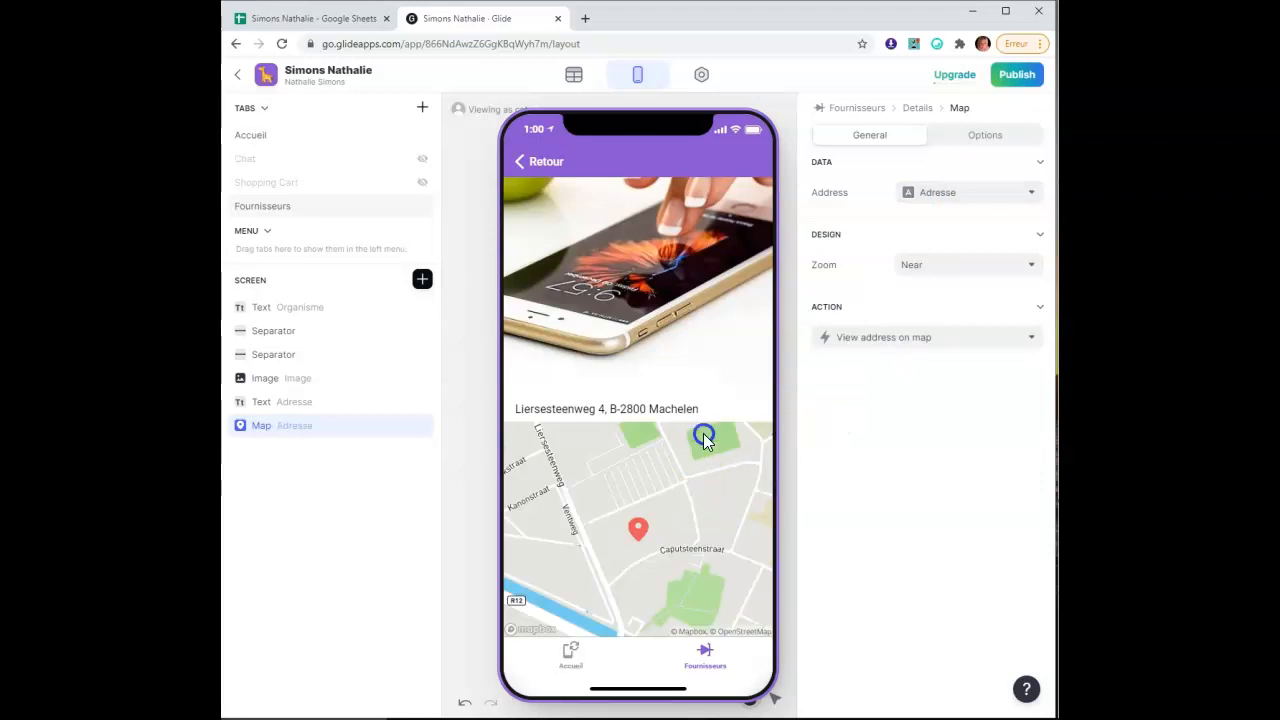
left_click(974, 268)
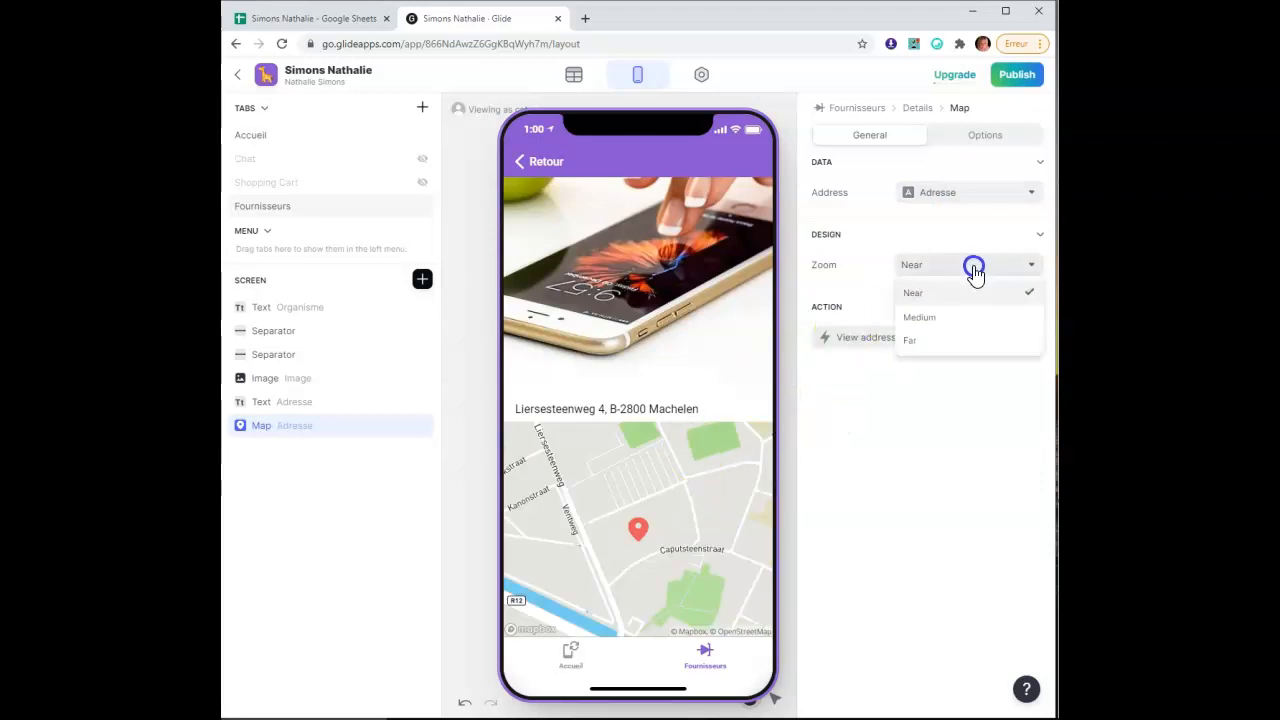
left_click(963, 318)
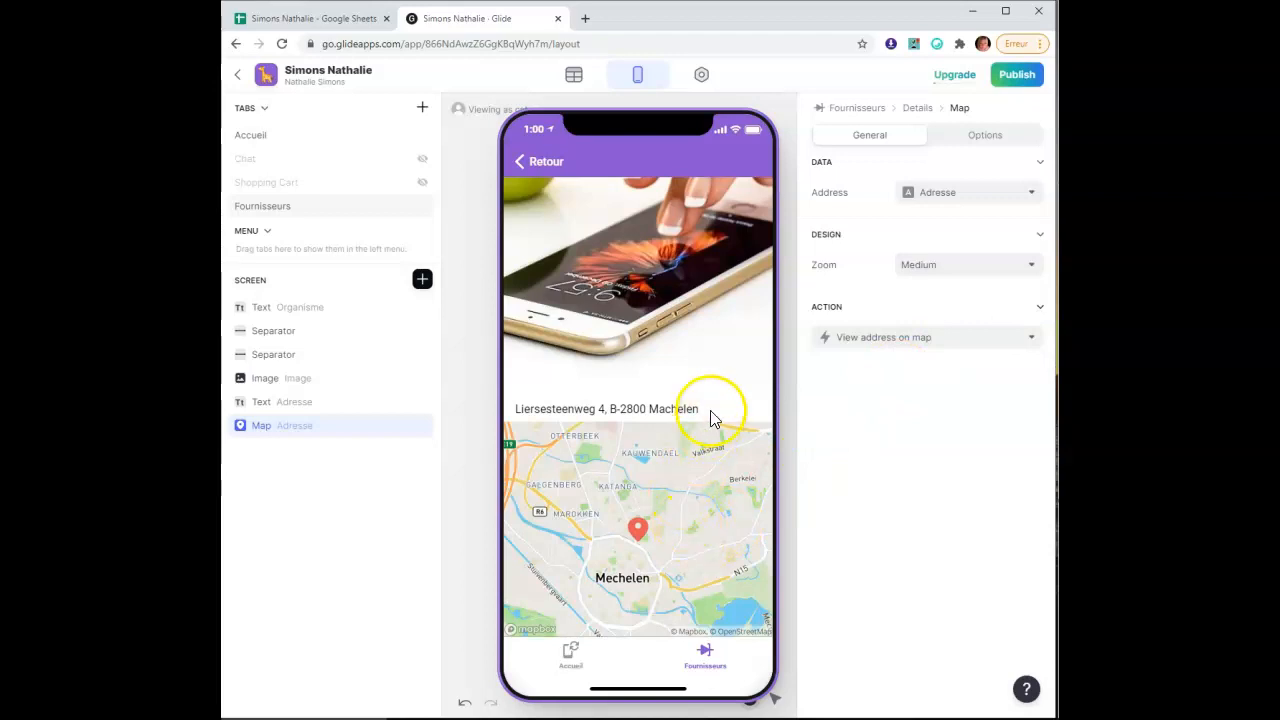
Delete the Adresse text component above the map
mouse_move(385, 407)
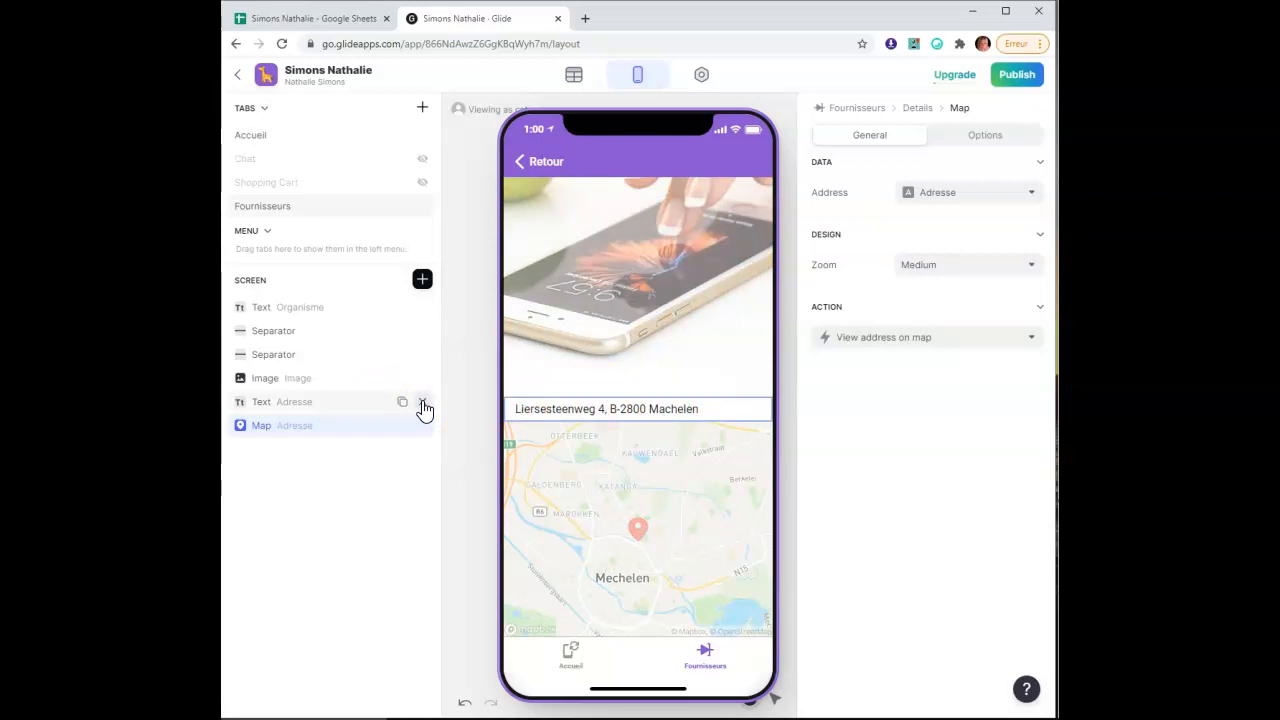
left_click(423, 403)
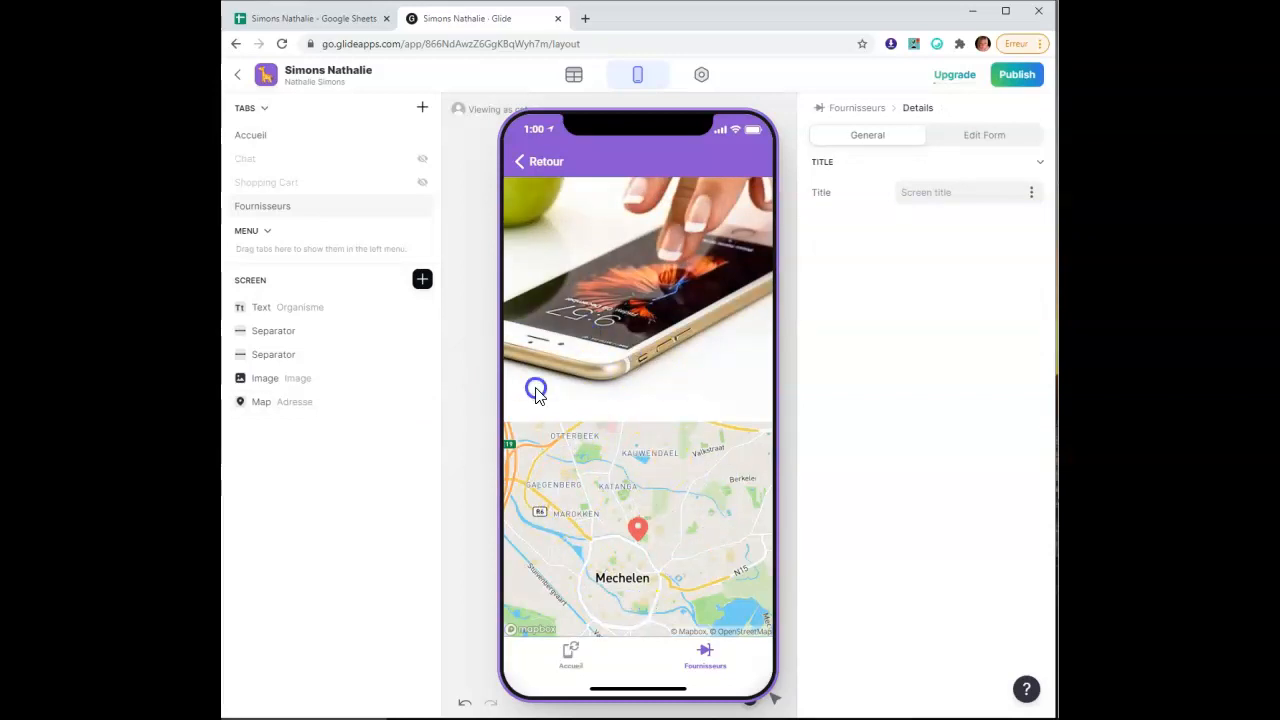
Add a Button component below the map and set its action to View address on map
left_click(422, 281)
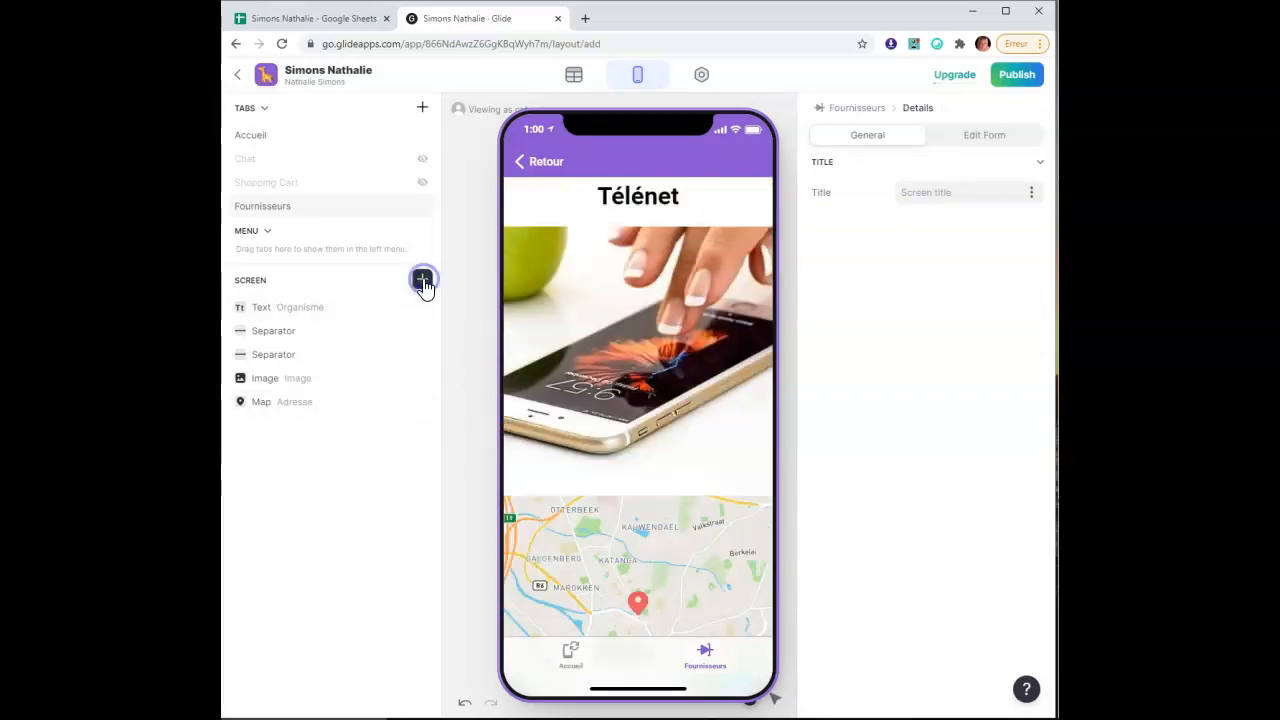
left_click(472, 518)
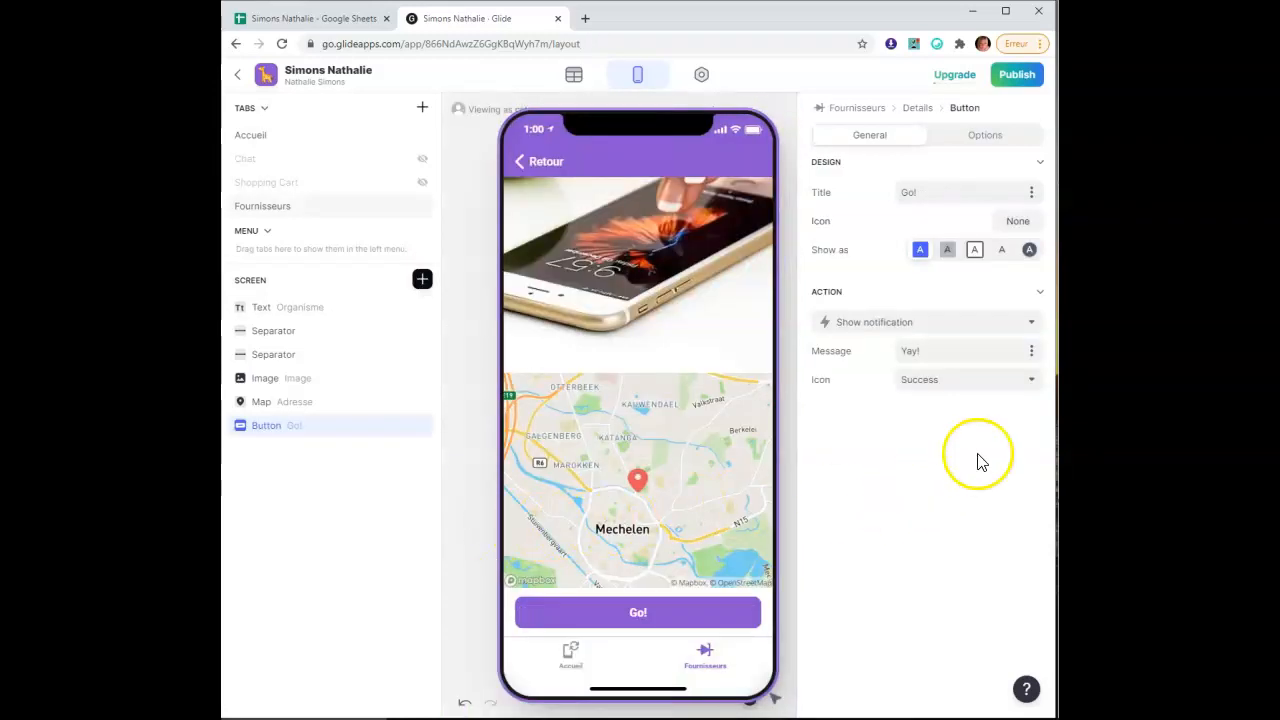
left_click(958, 327)
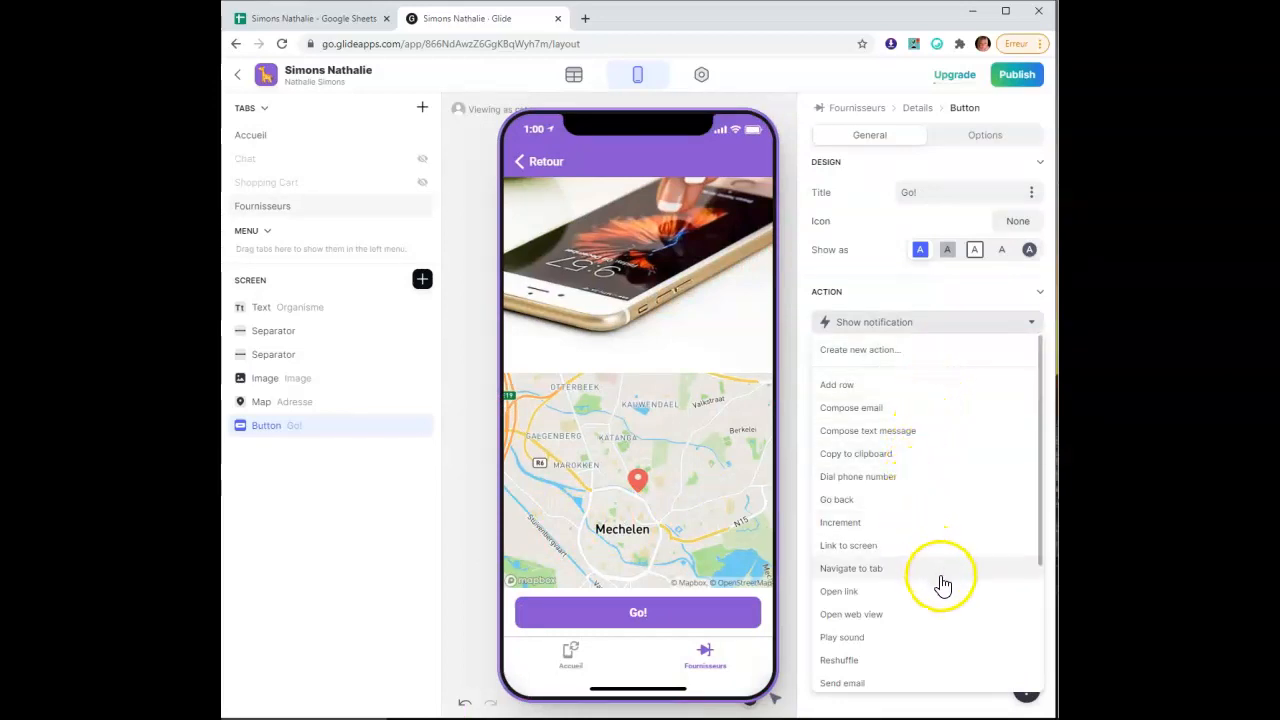
scroll(950, 584, "down", 3)
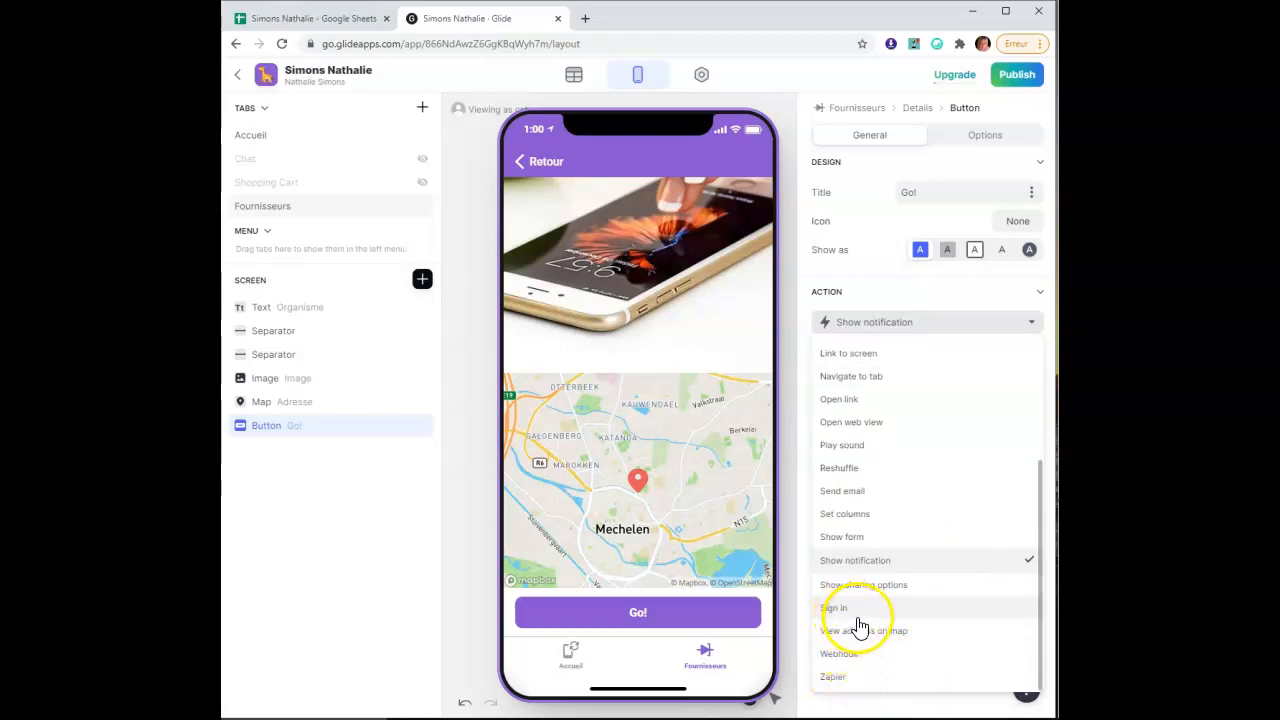
left_click(894, 631)
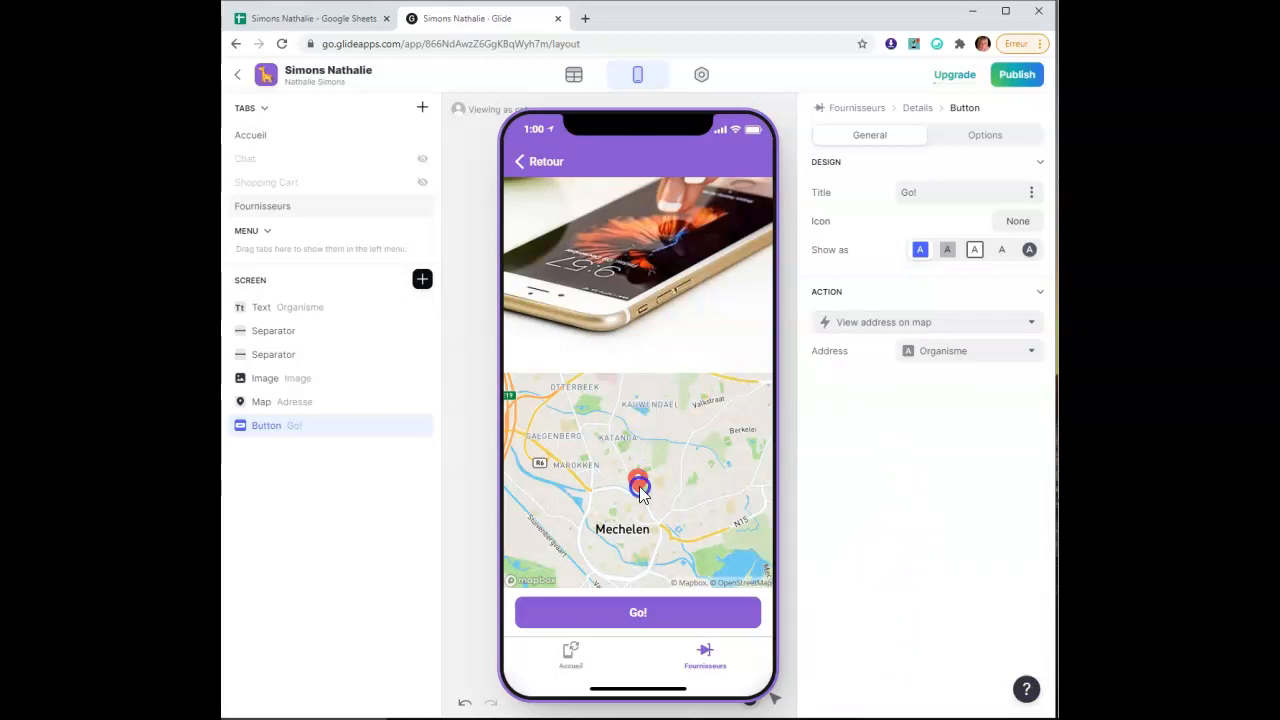
Try the Bordered, Simple and other display styles on the Go! button and settle on Transparent
left_click(906, 191)
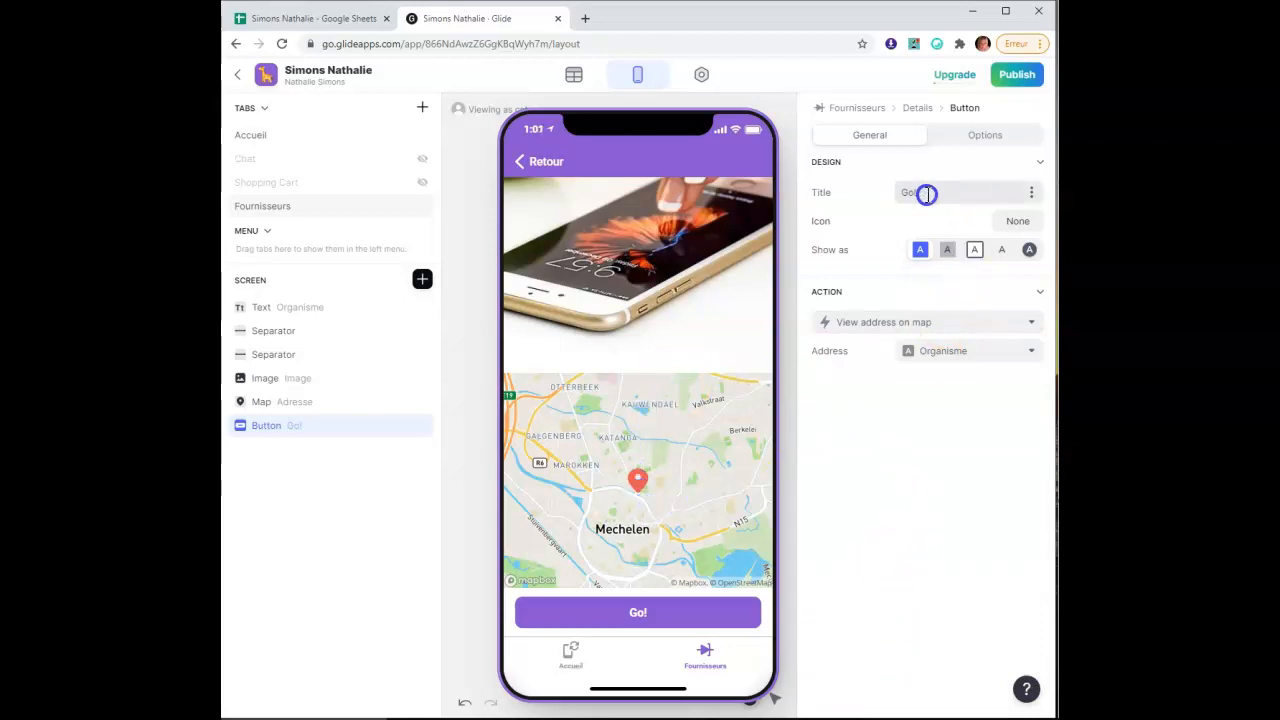
left_click(950, 251)
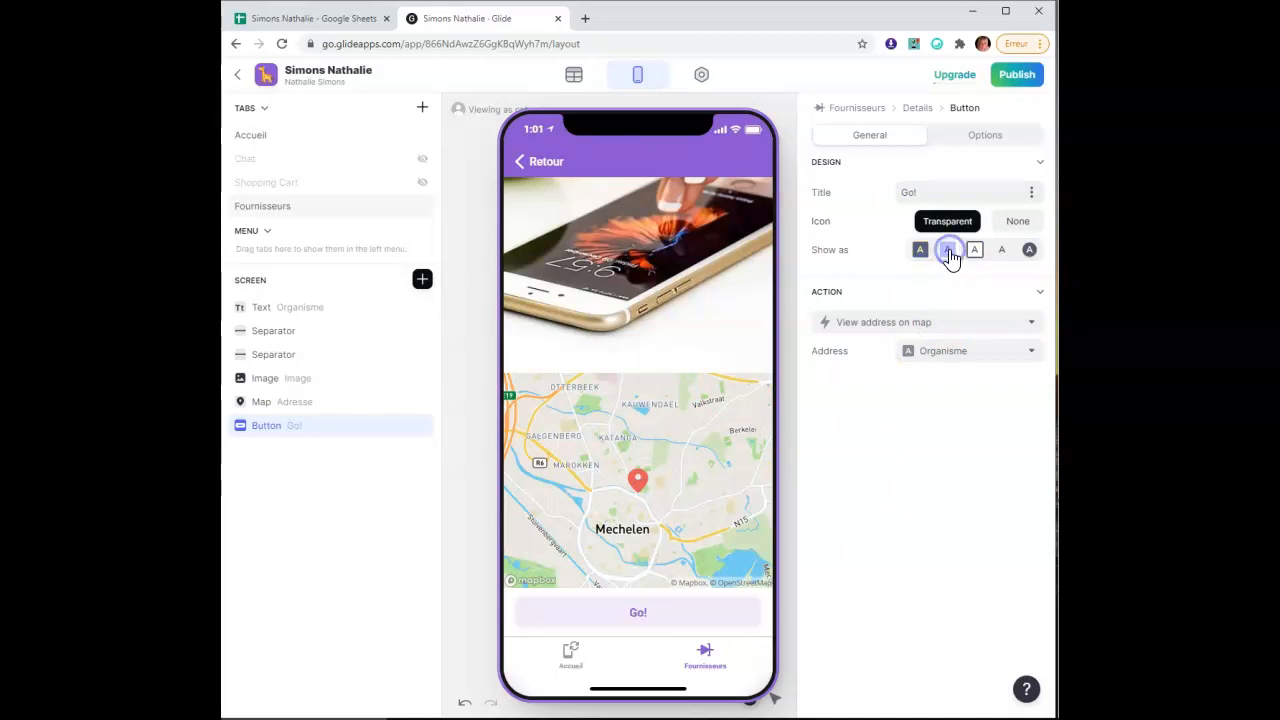
left_click(974, 251)
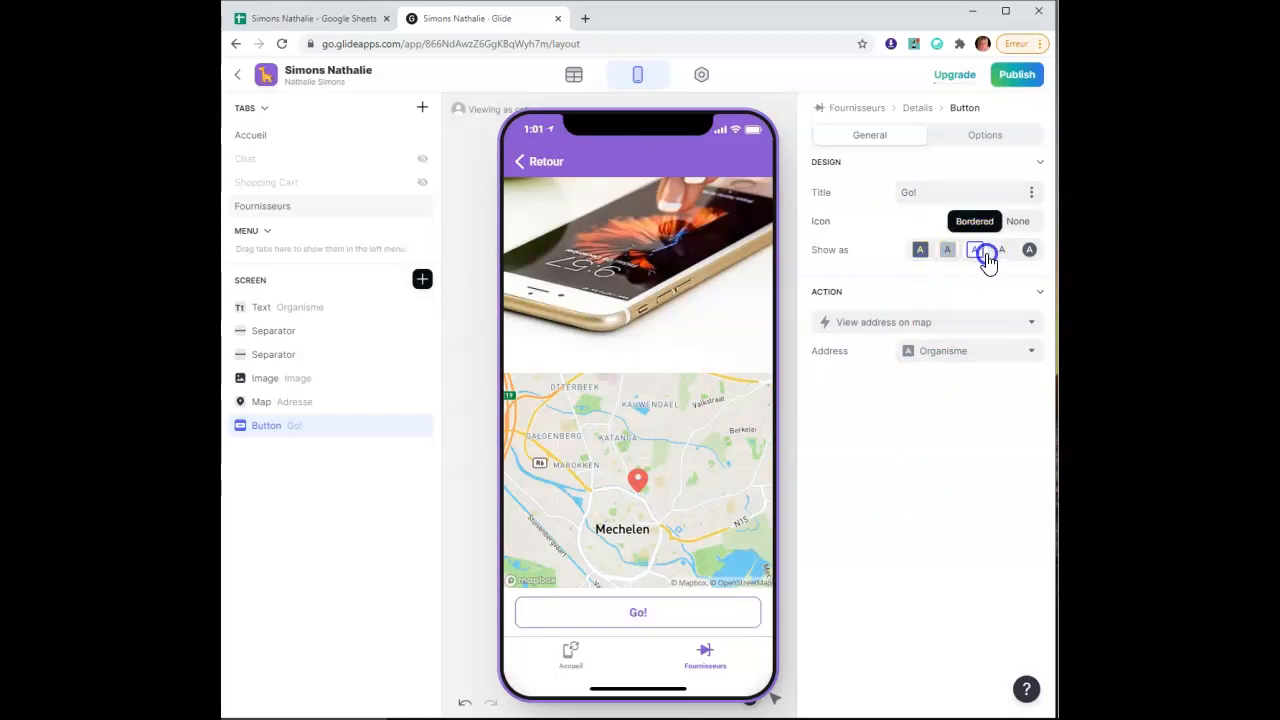
left_click(1001, 254)
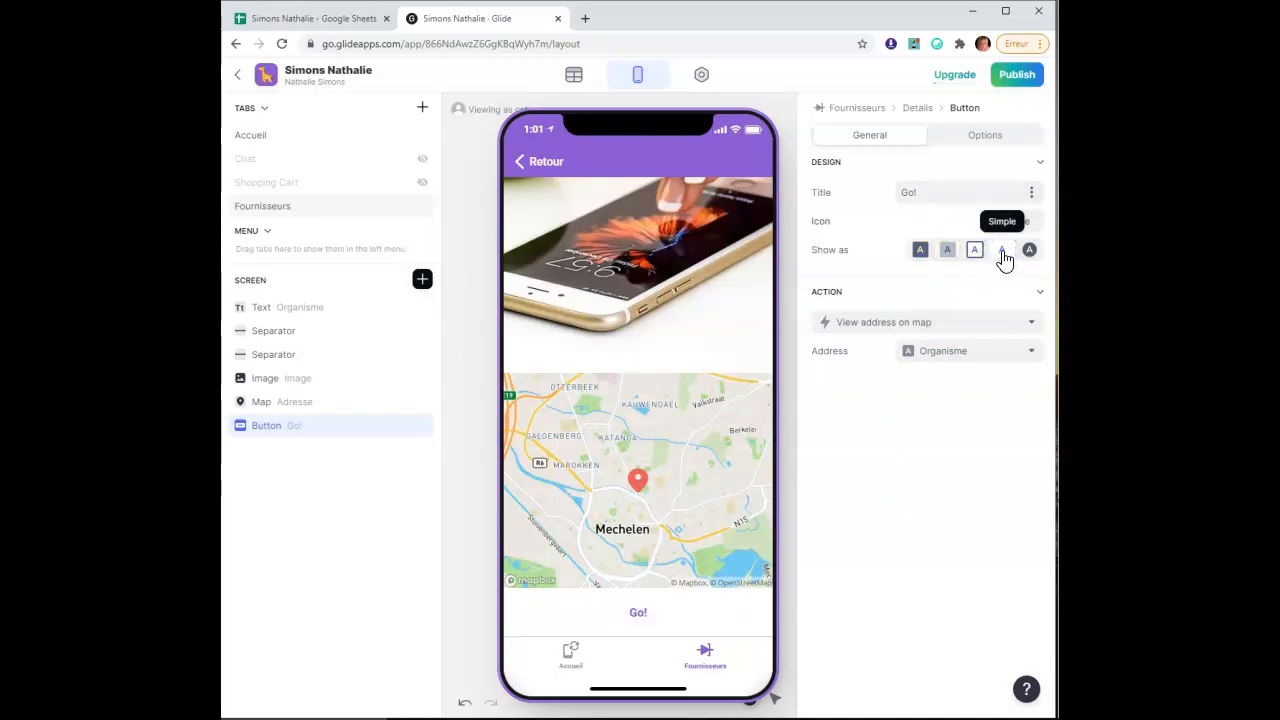
left_click(1028, 256)
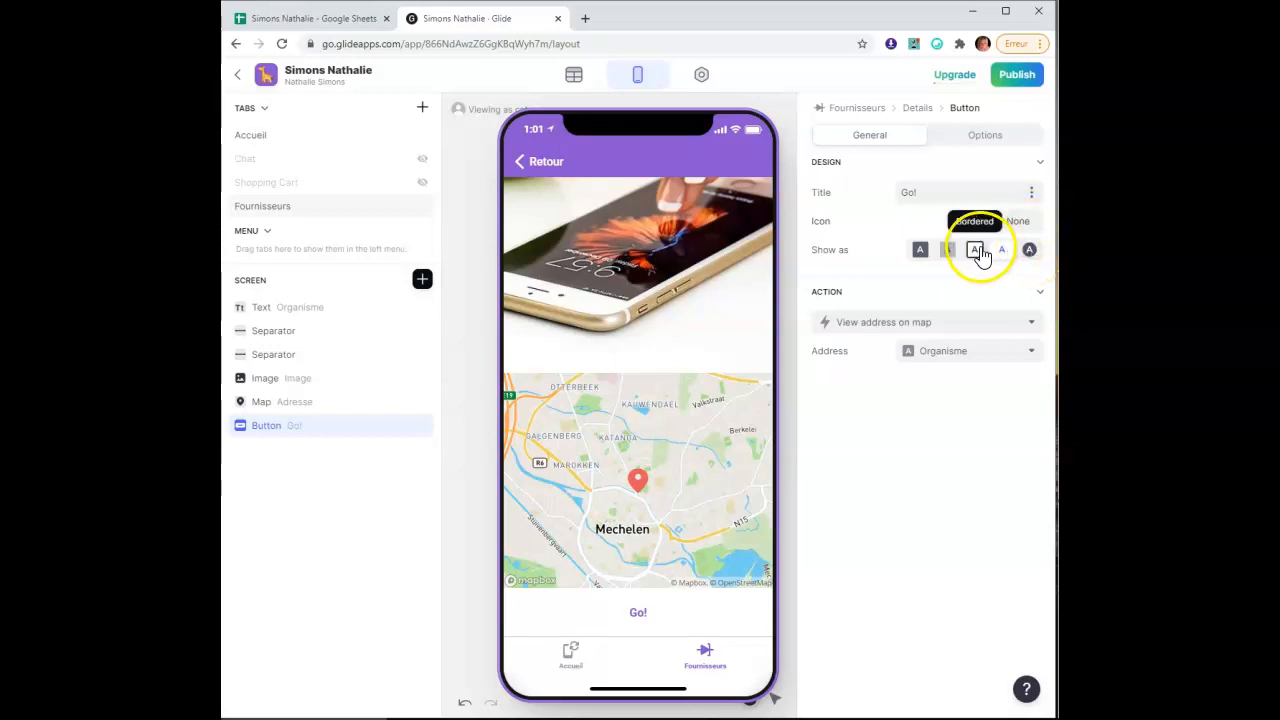
left_click(920, 252)
left_click(948, 252)
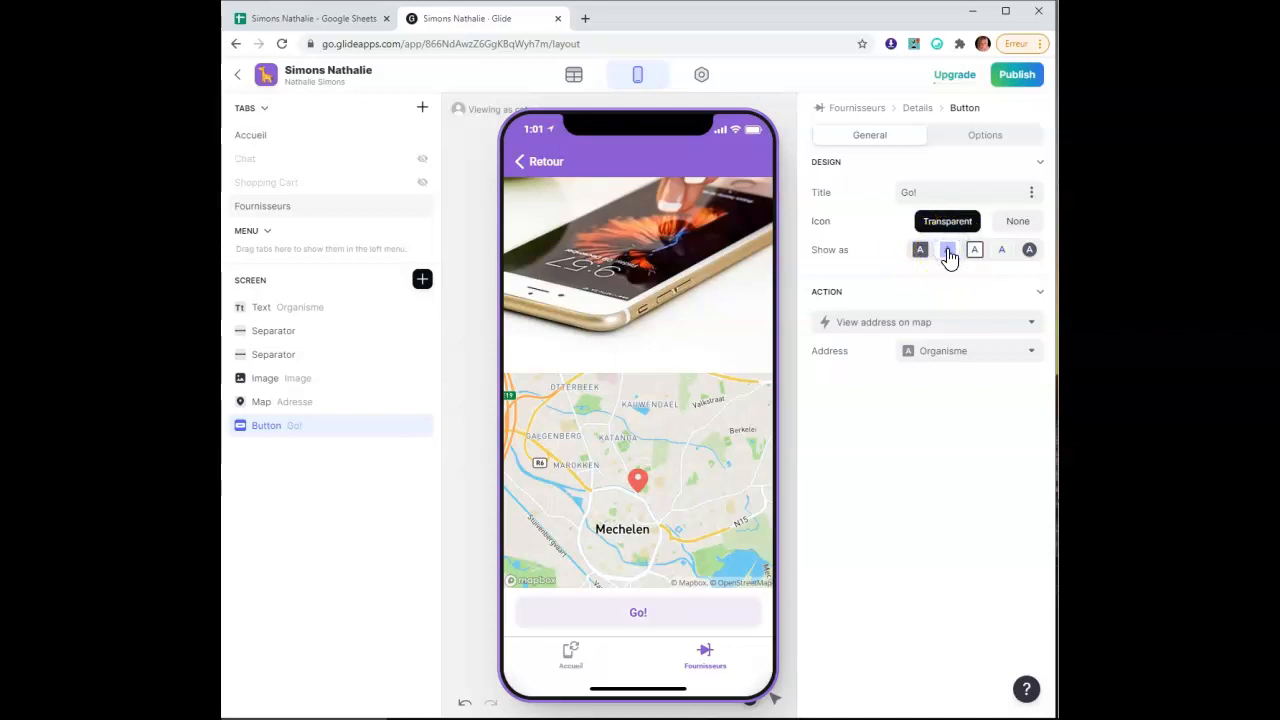
Use the Adresse column as the Go! button's map address and test the button in the preview
left_click(929, 191)
left_click(903, 322)
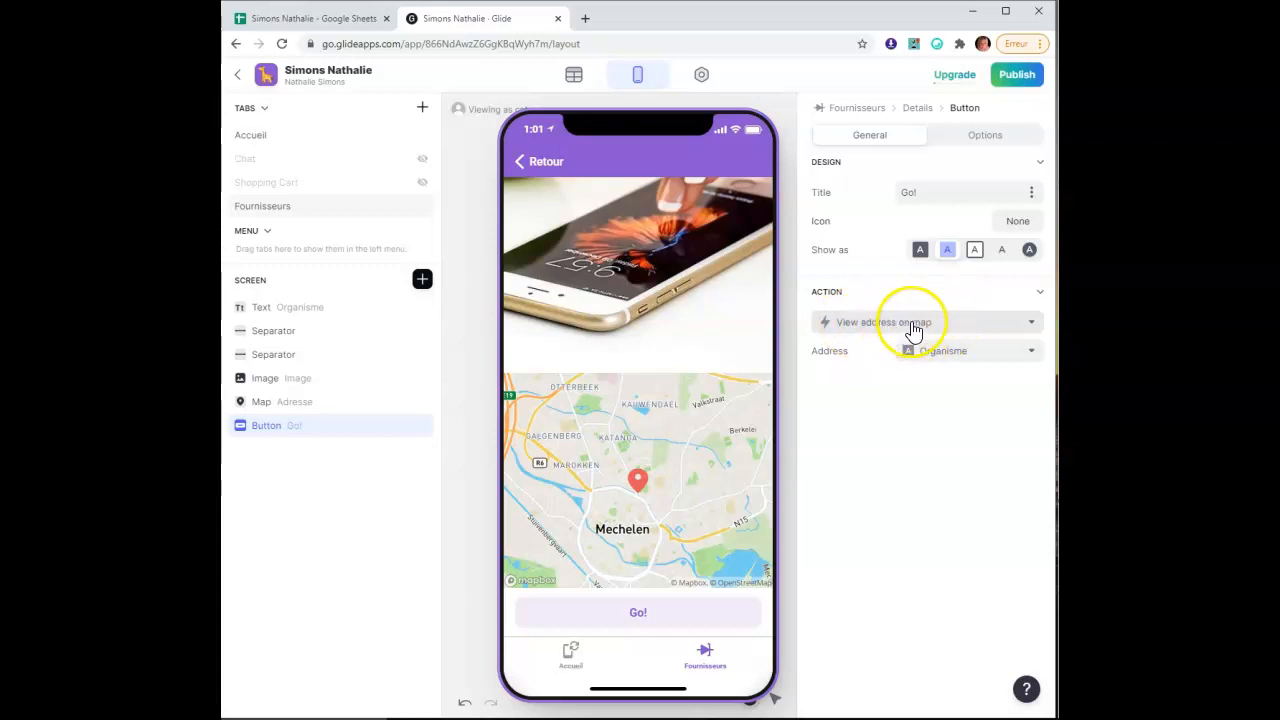
left_click(966, 357)
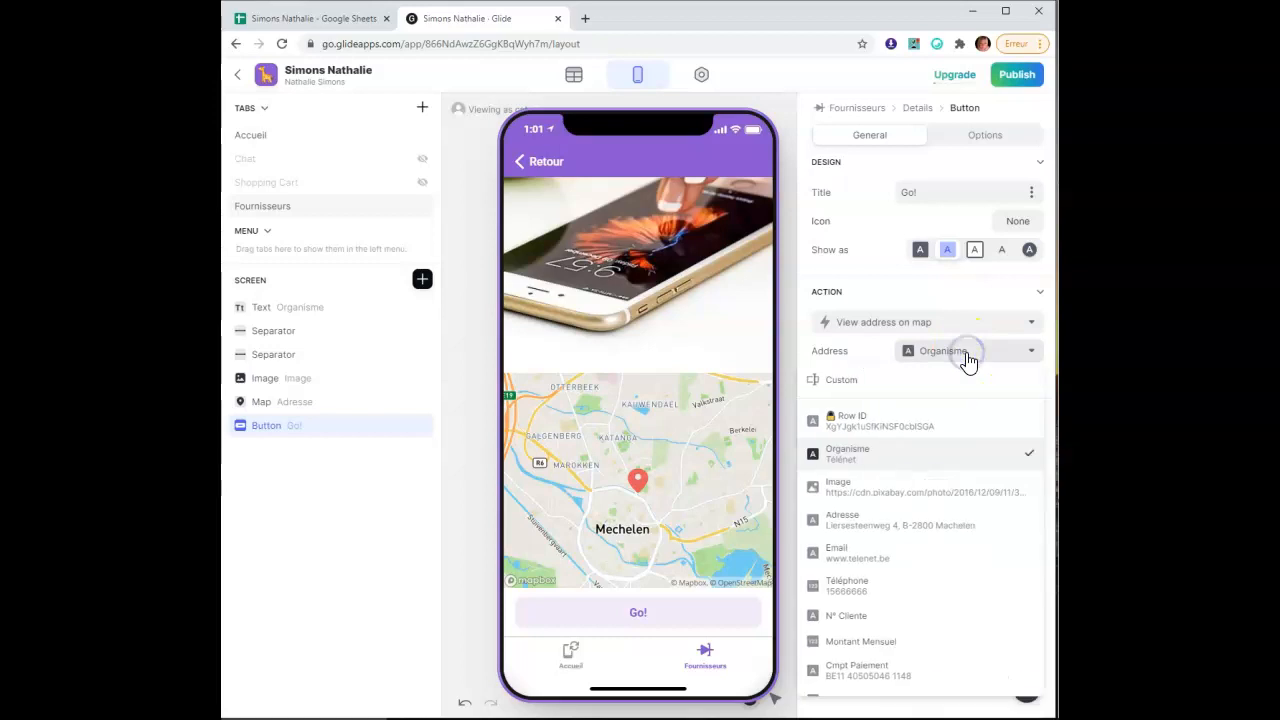
left_click(895, 520)
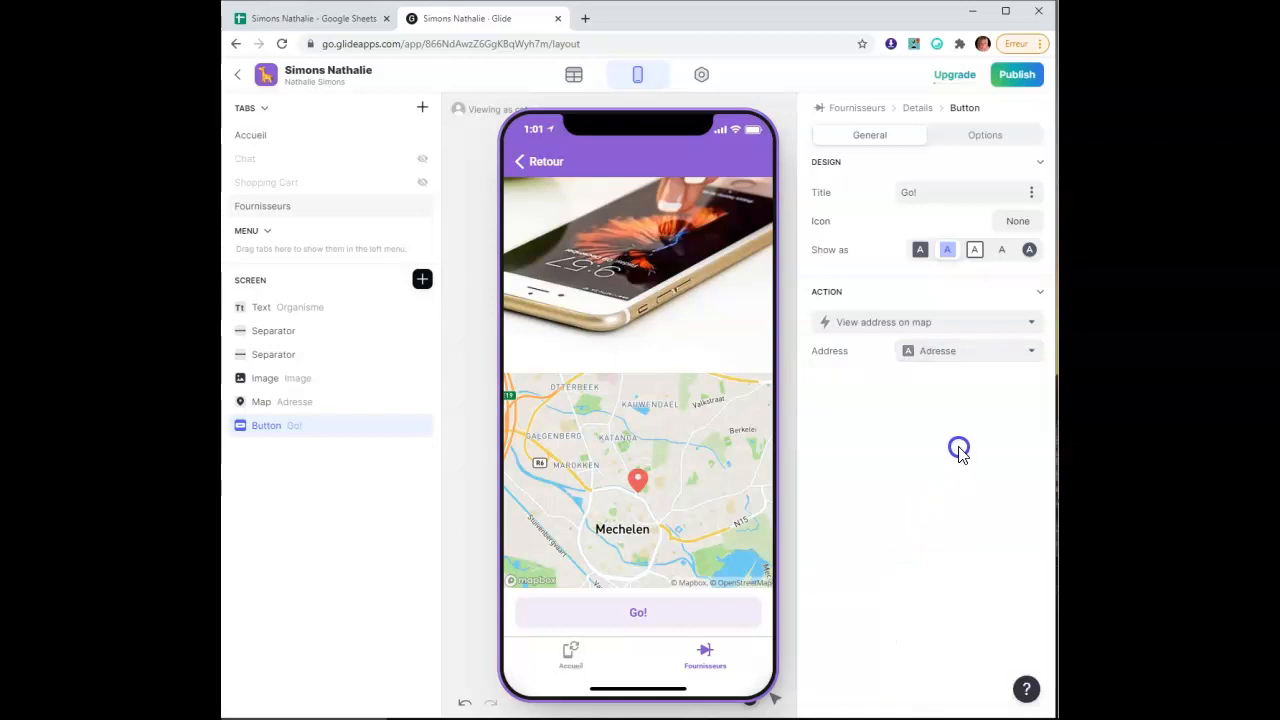
left_click(658, 616)
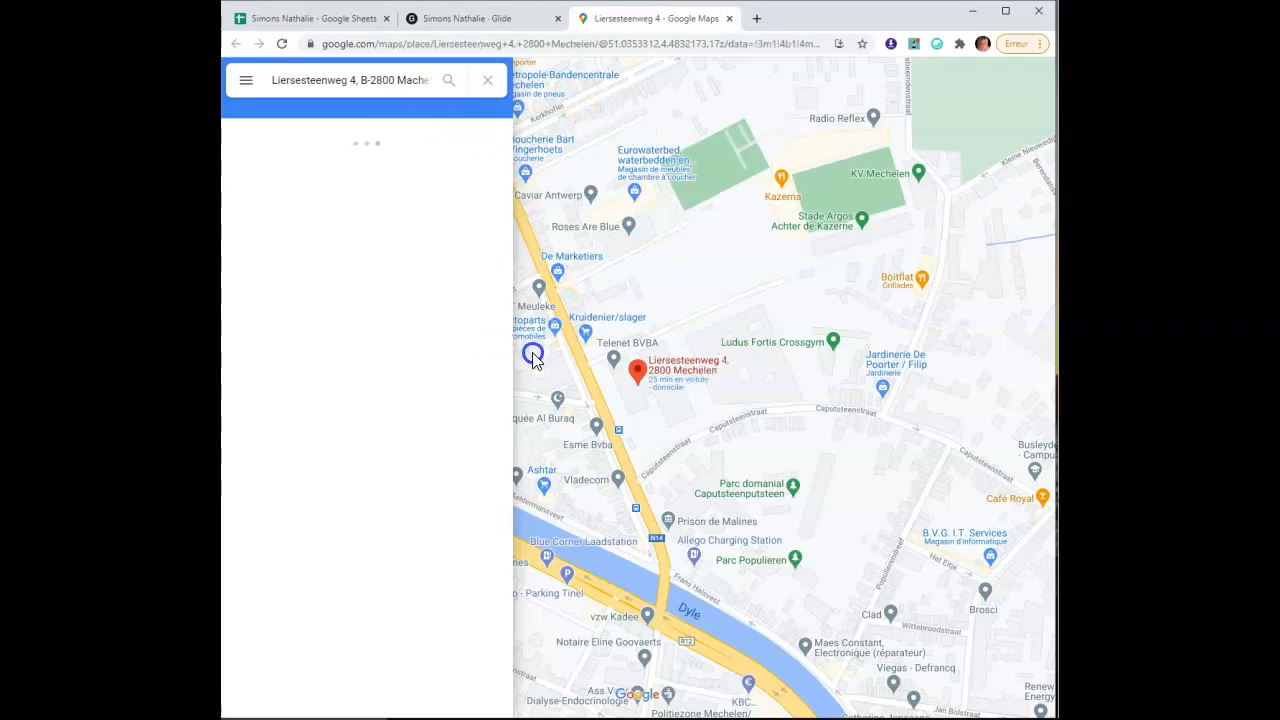
left_click(729, 18)
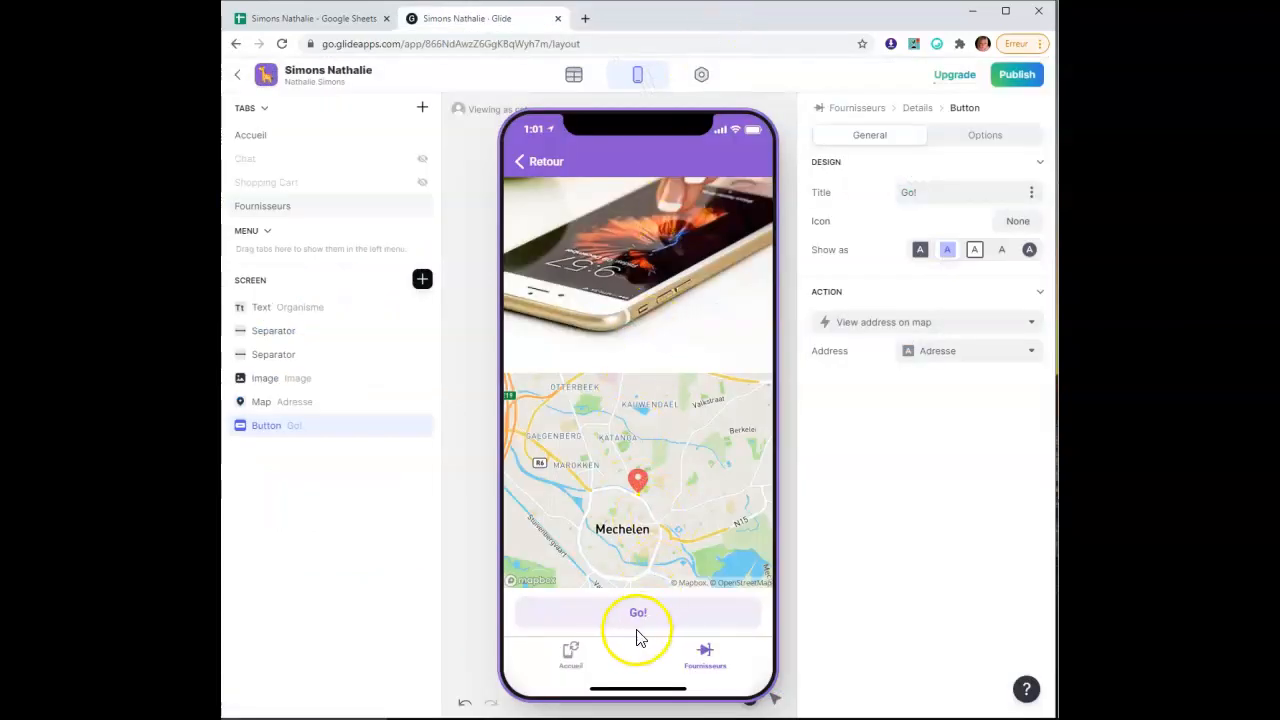
Delete the Go! button below the map and check the supplier columns in the Google Sheets workbook
mouse_move(411, 429)
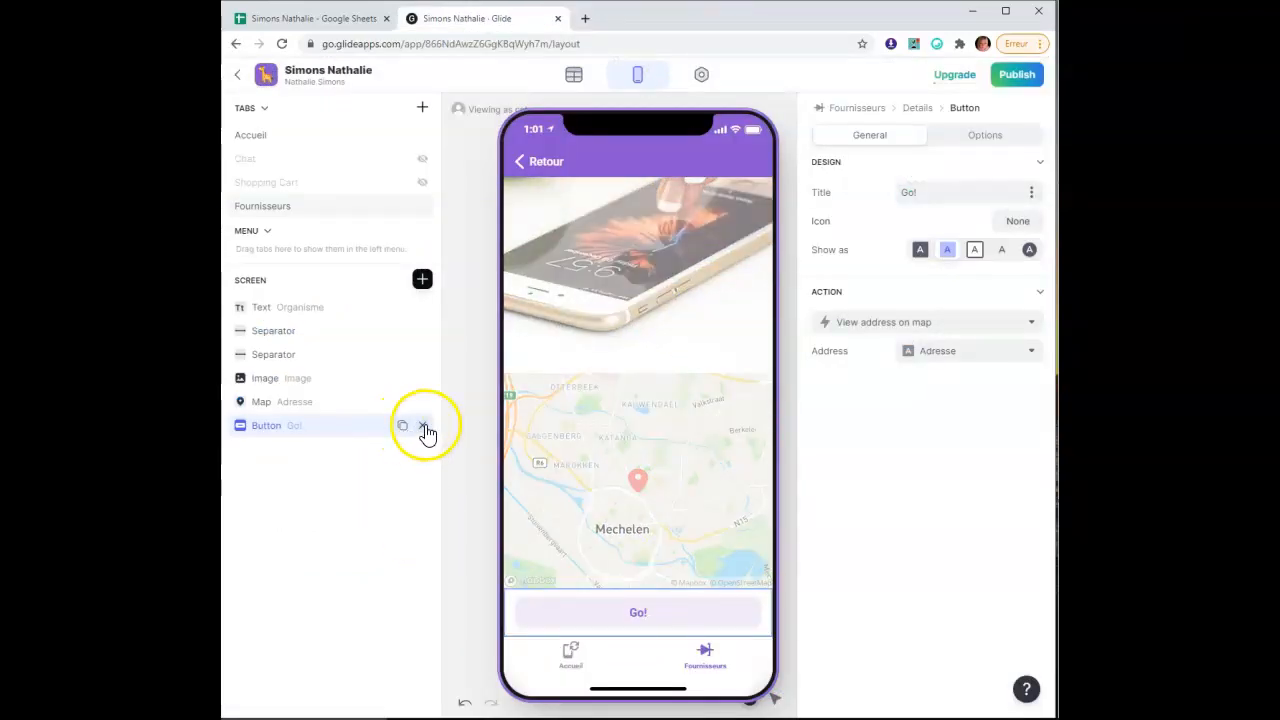
left_click(423, 427)
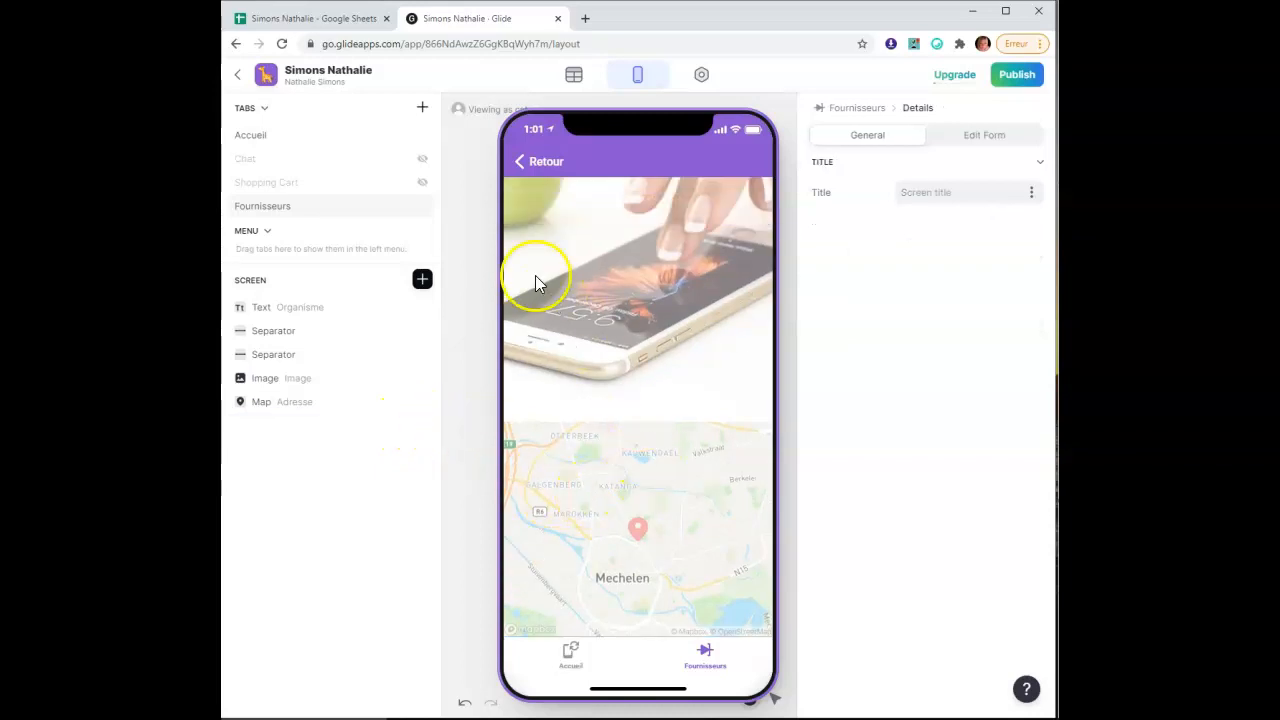
left_click(331, 18)
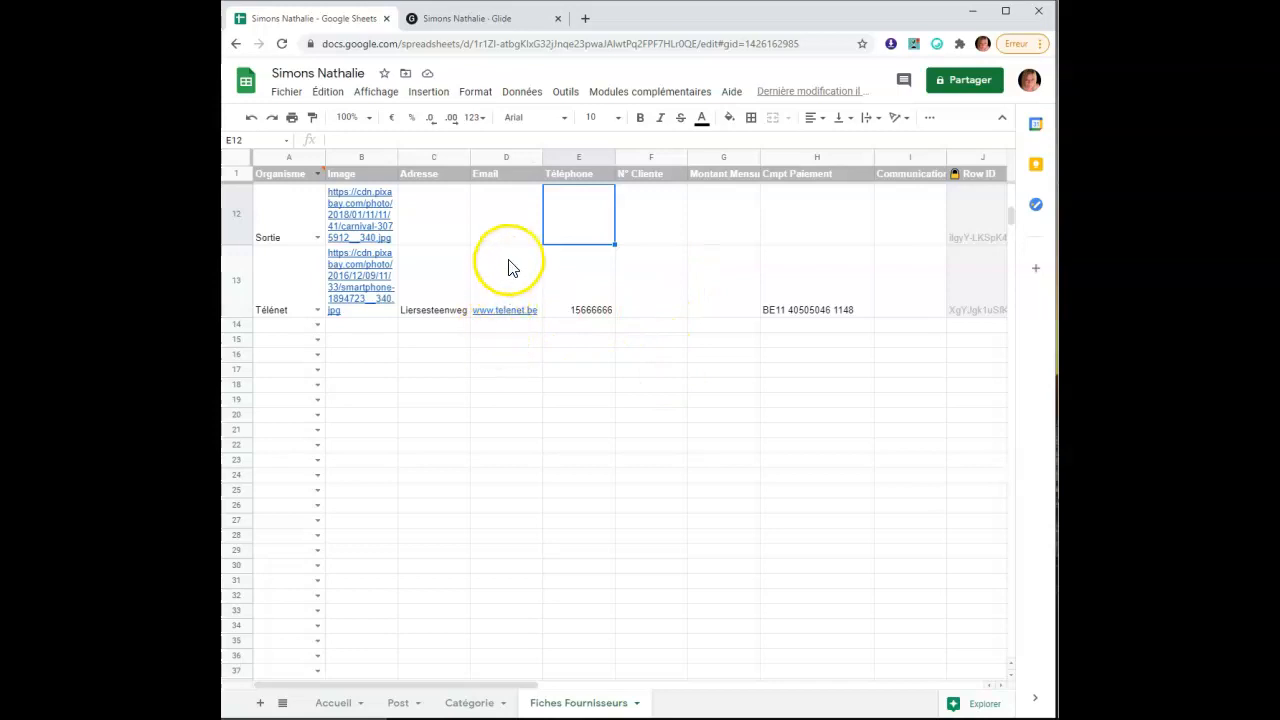
left_click(476, 22)
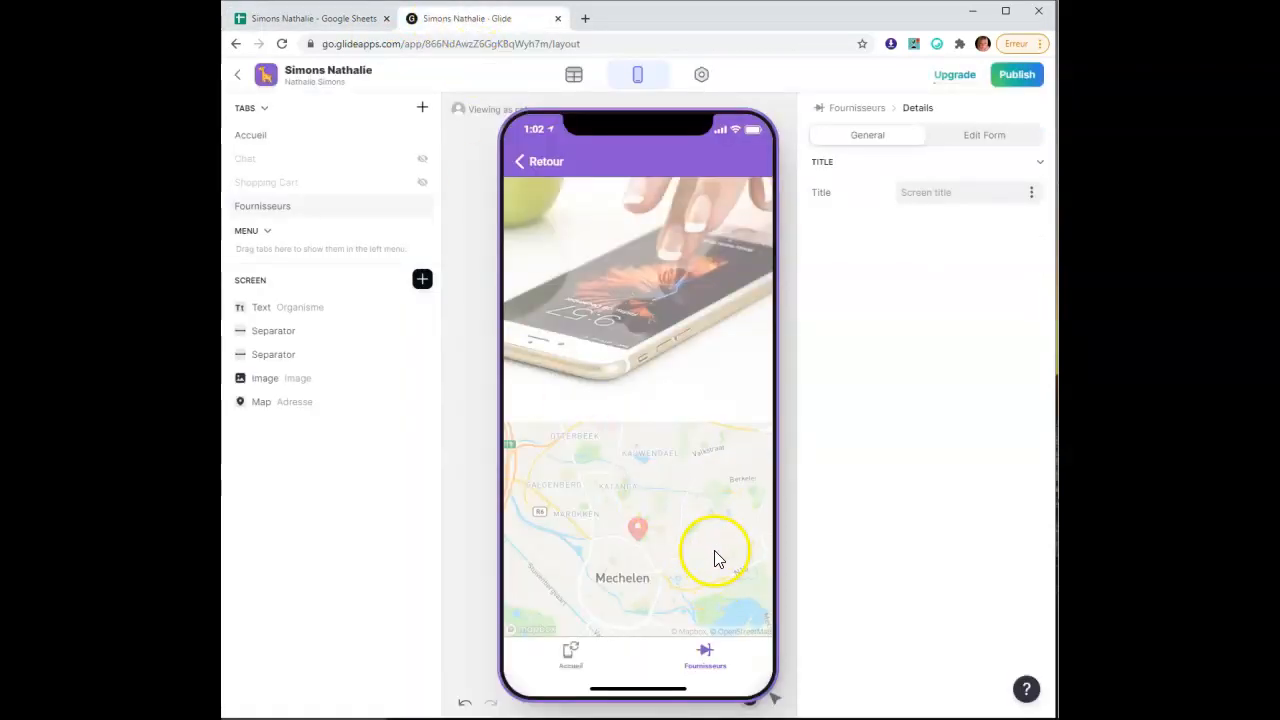
Add a new Button component below the map and set its action to Compose email
left_click(422, 283)
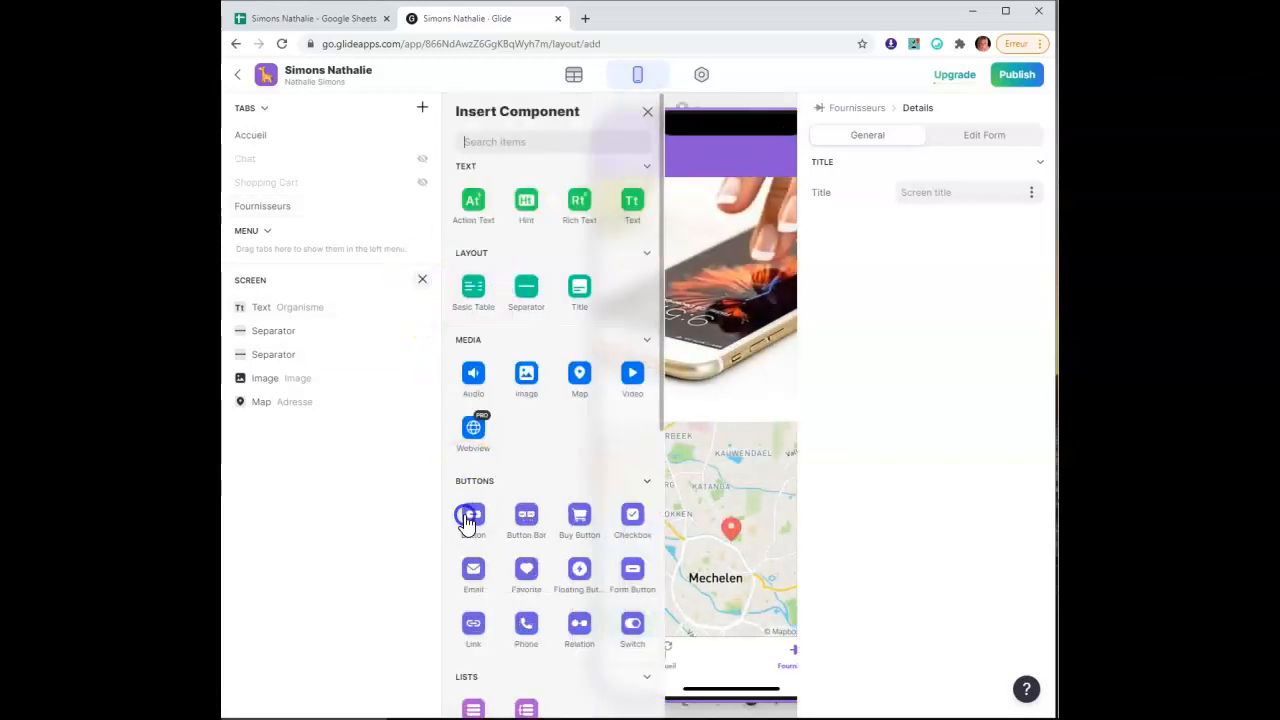
left_click(473, 518)
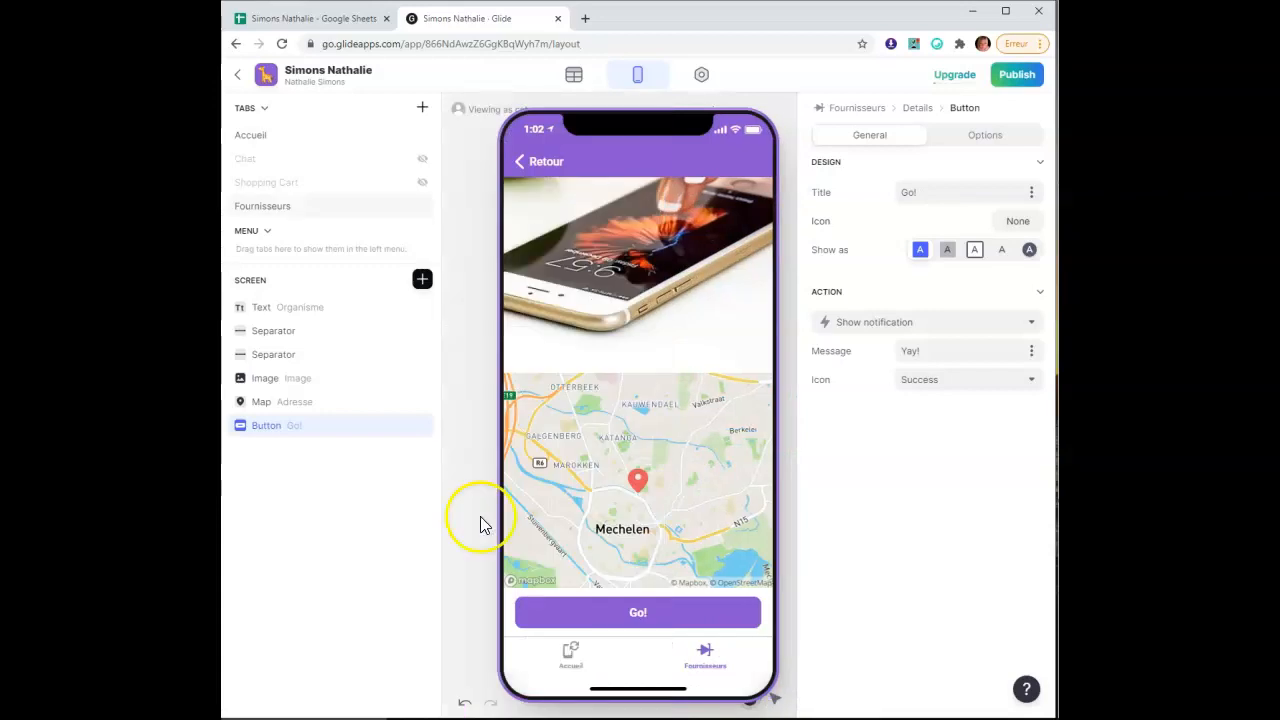
left_click(929, 326)
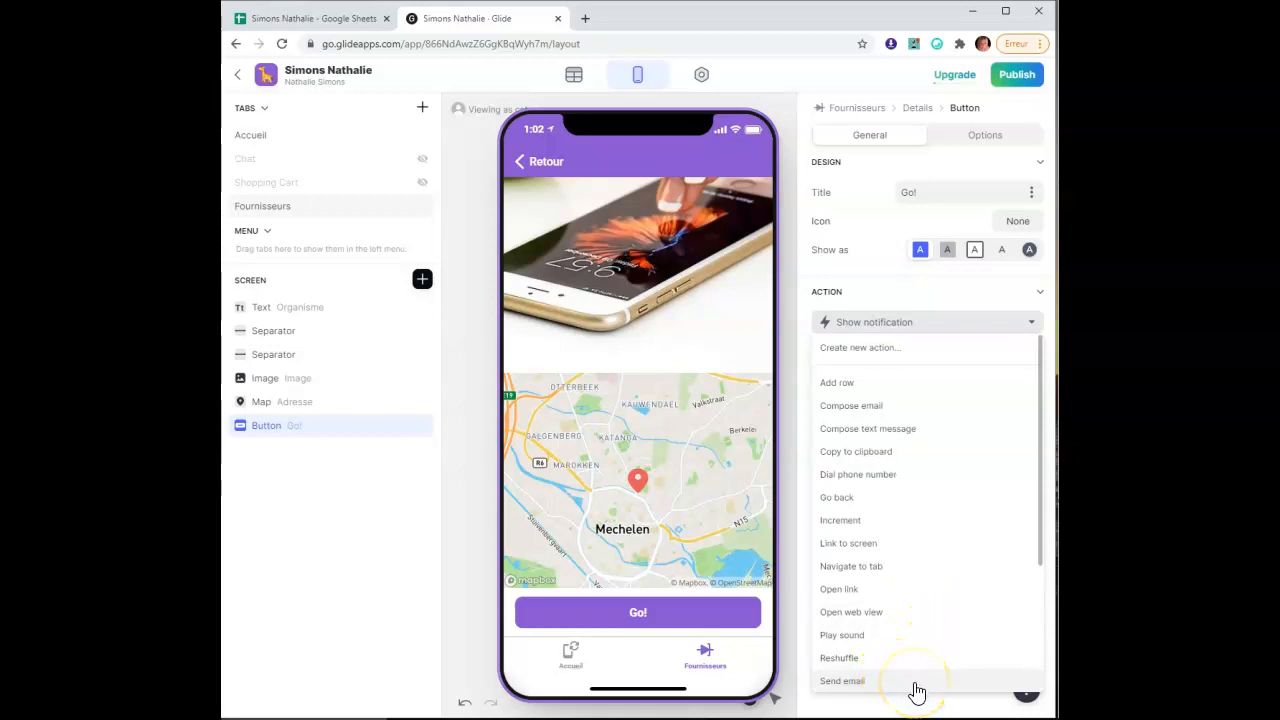
left_click(933, 410)
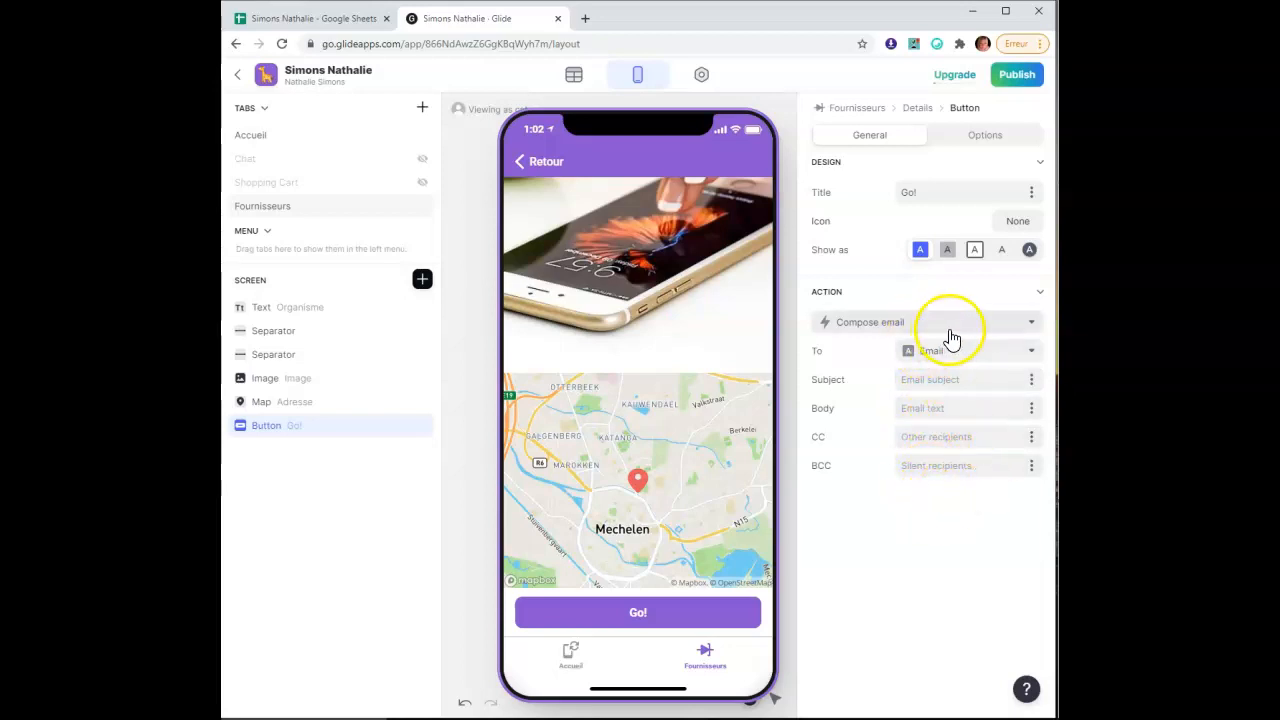
Title the new button Email and give it the filled envelope icon, searching the icons for mail
left_click_drag(920, 194, 885, 200)
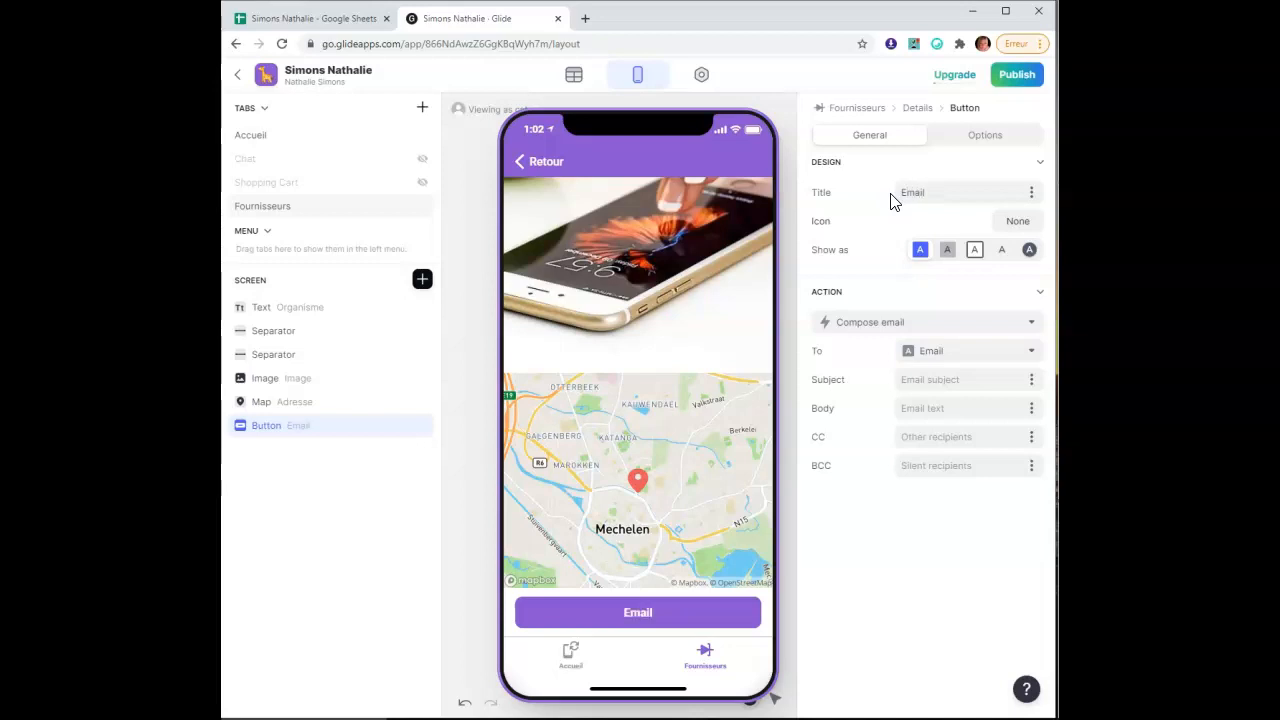
left_click(1017, 222)
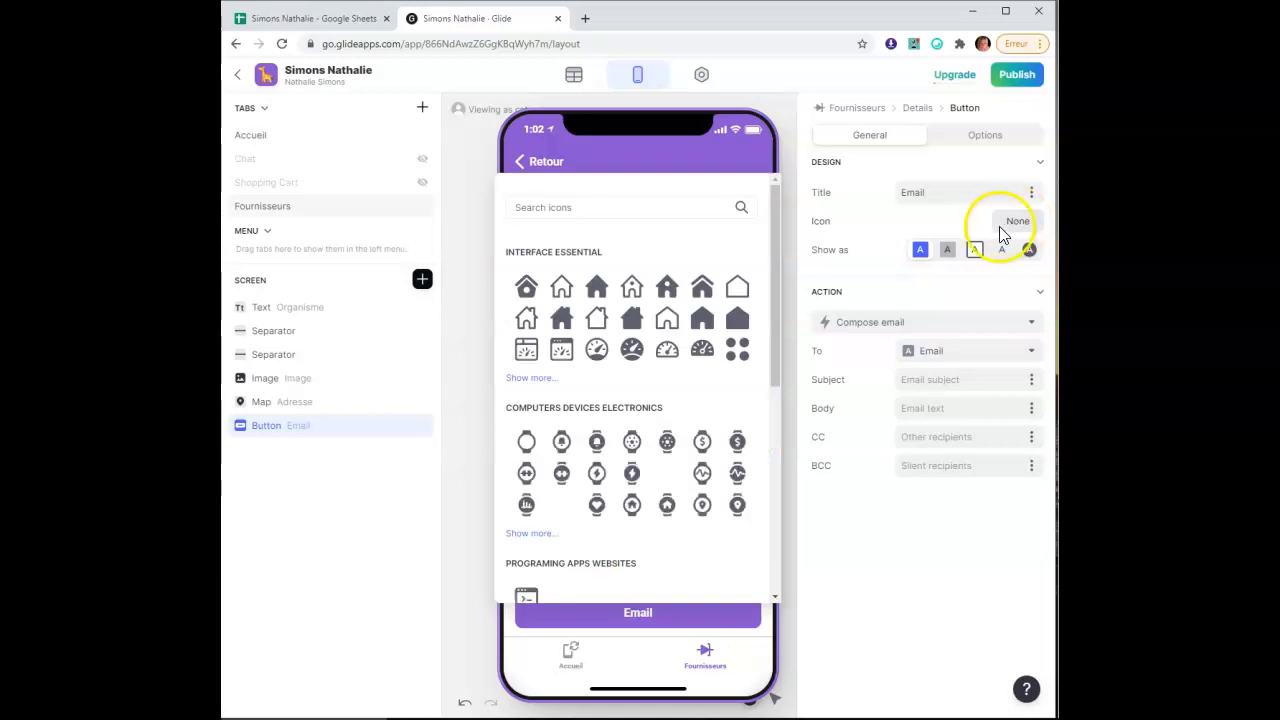
left_click(648, 210)
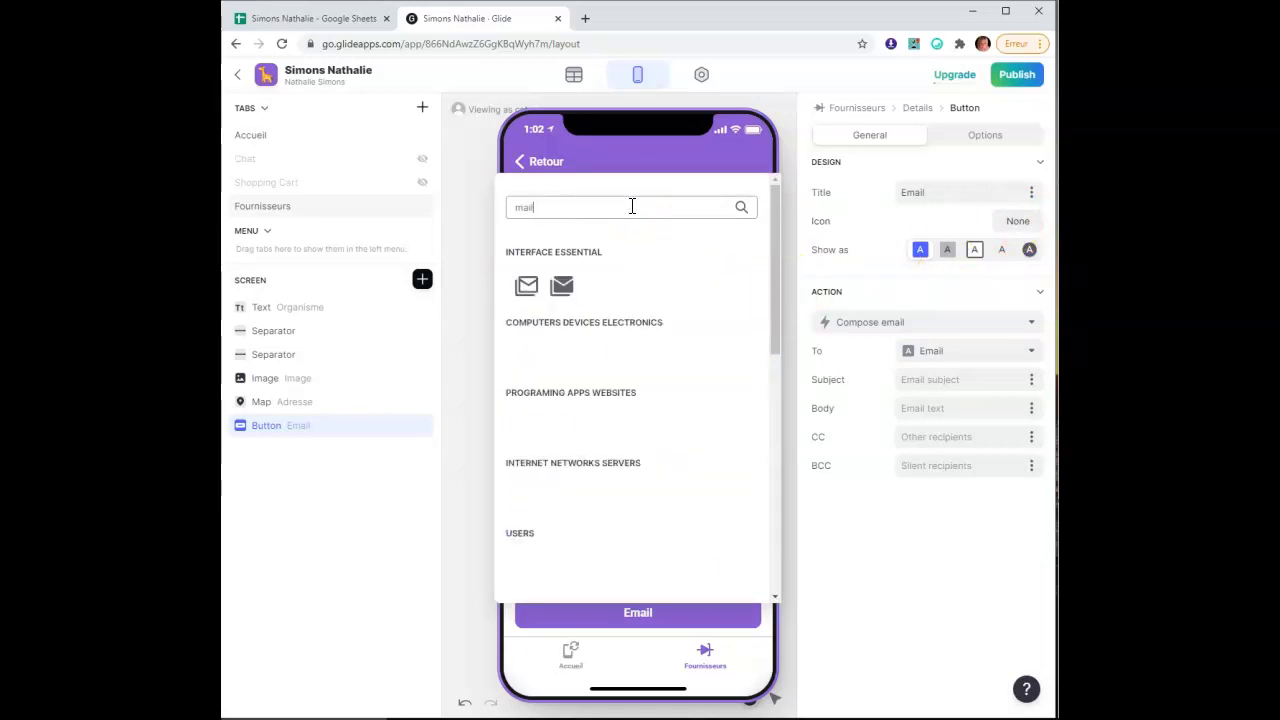
left_click(562, 290)
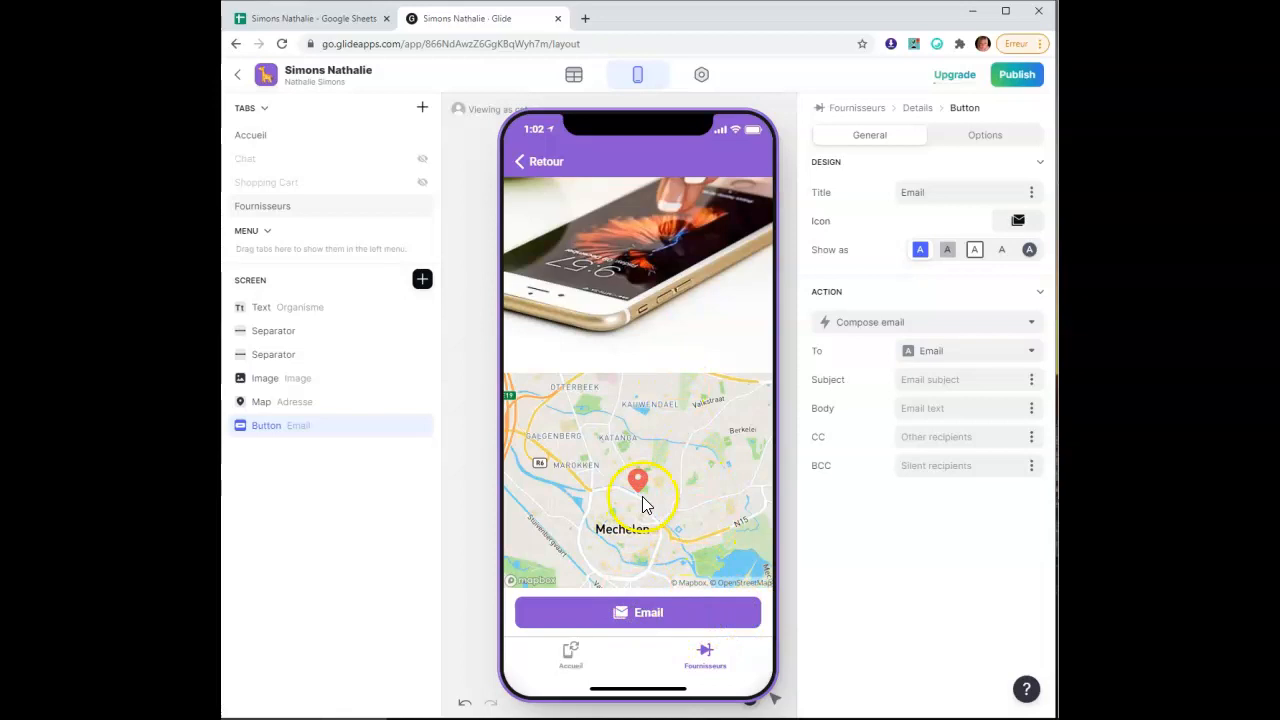
scroll(677, 407, "up", 1)
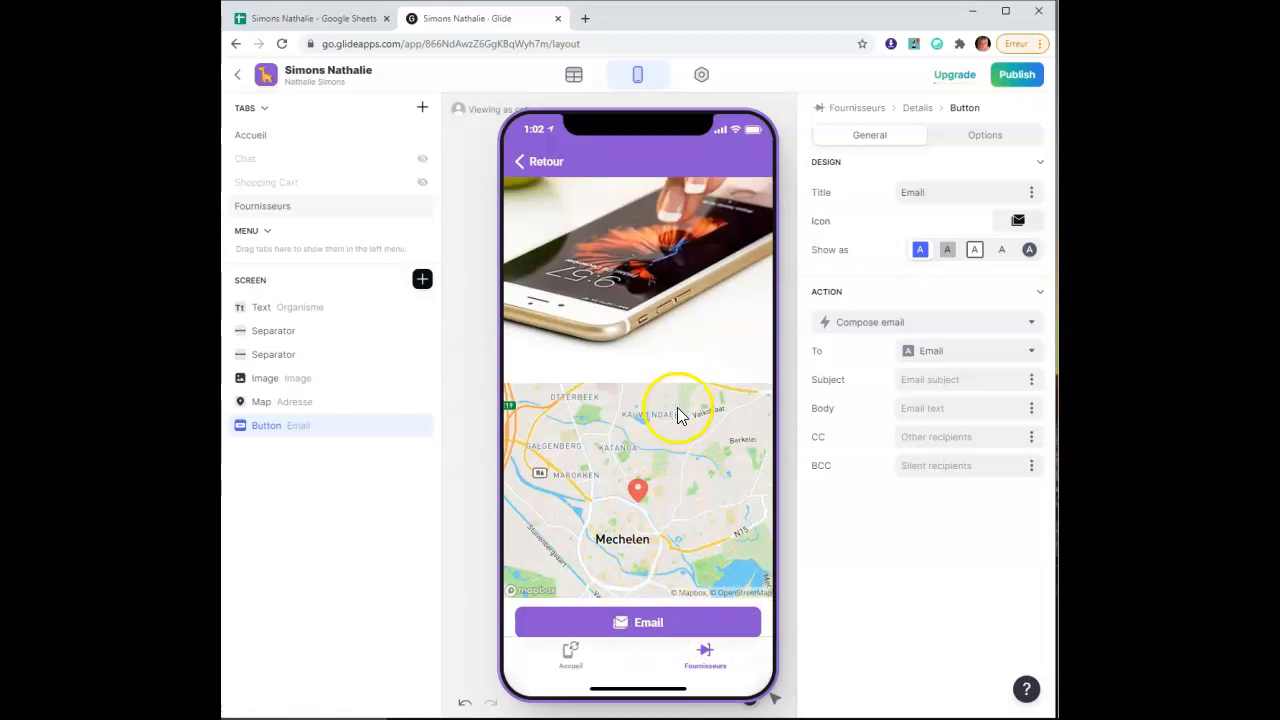
scroll(677, 407, "up", 3)
scroll(651, 517, "down", 2)
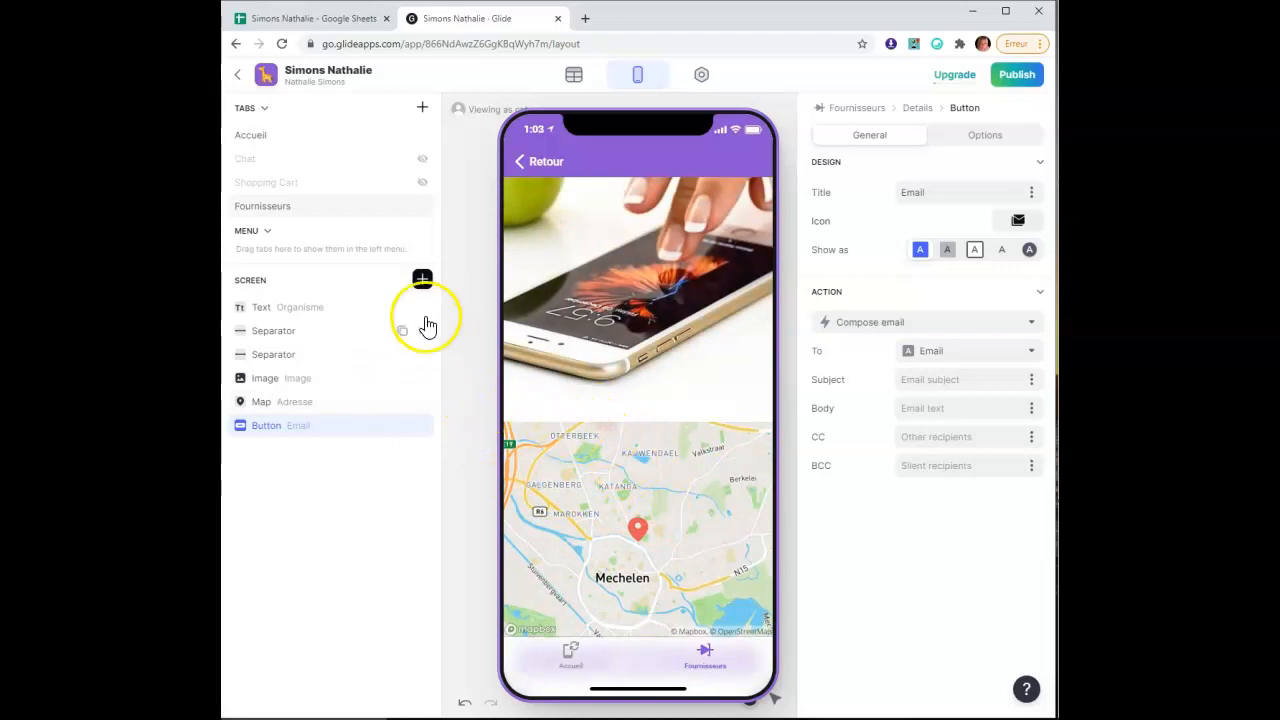
left_click(422, 281)
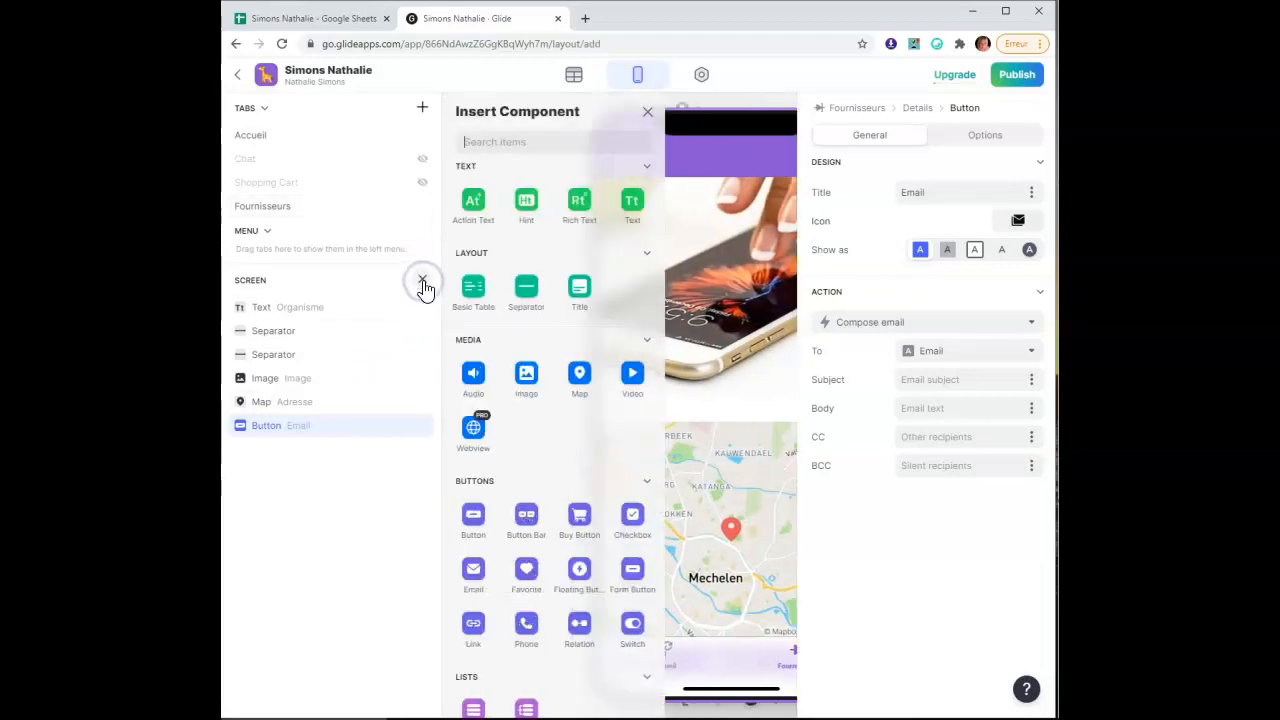
left_click(633, 205)
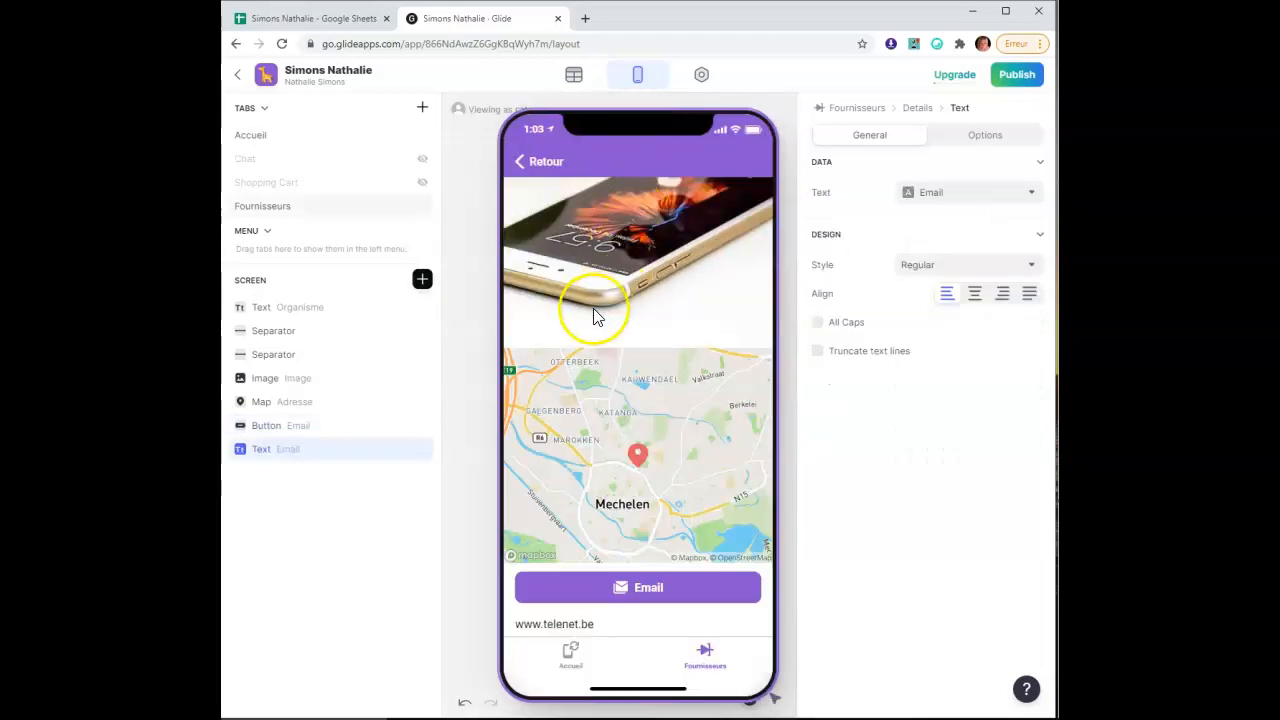
left_click(422, 449)
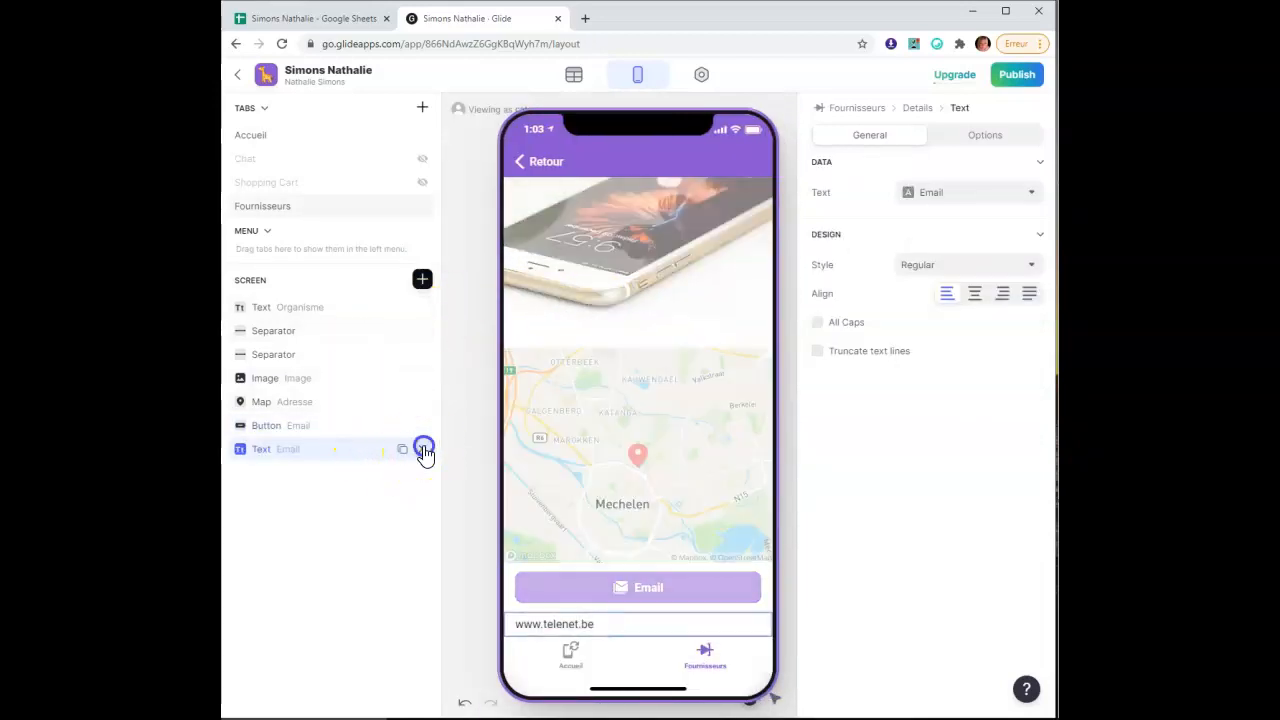
Add a Rich Text component below the Email button and give it the custom text "Allons y"
left_click(422, 279)
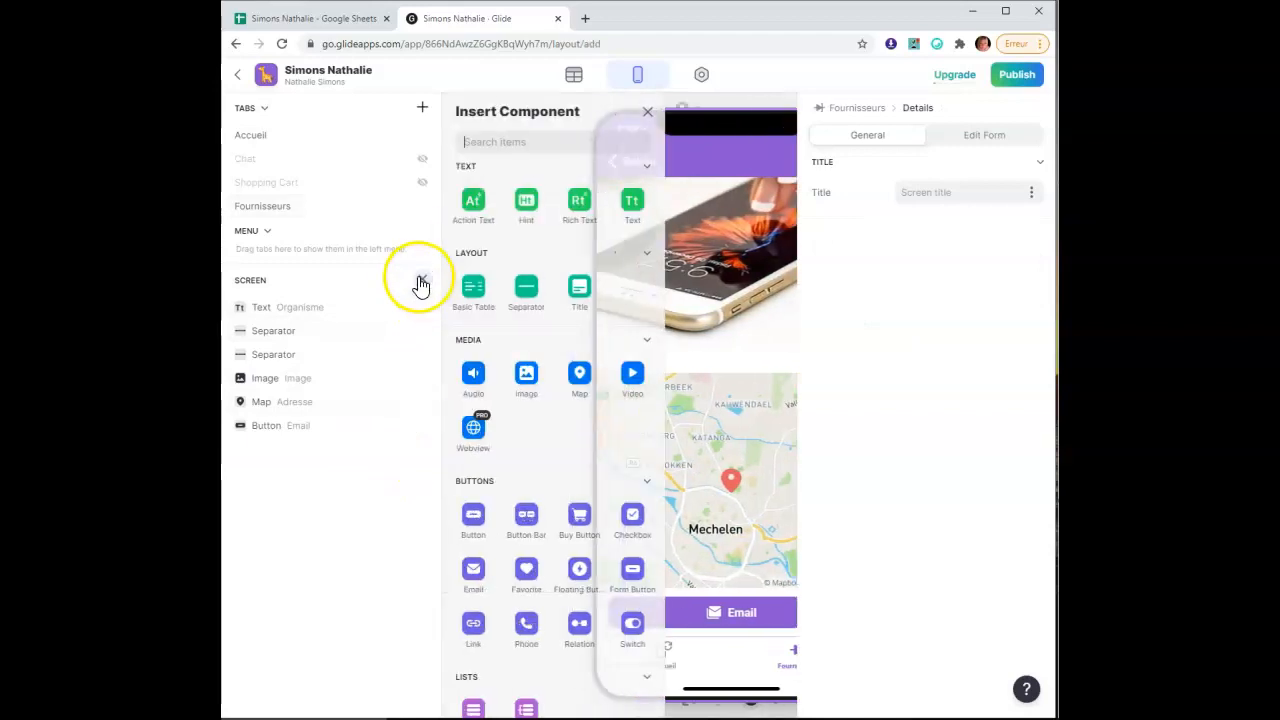
left_click(579, 203)
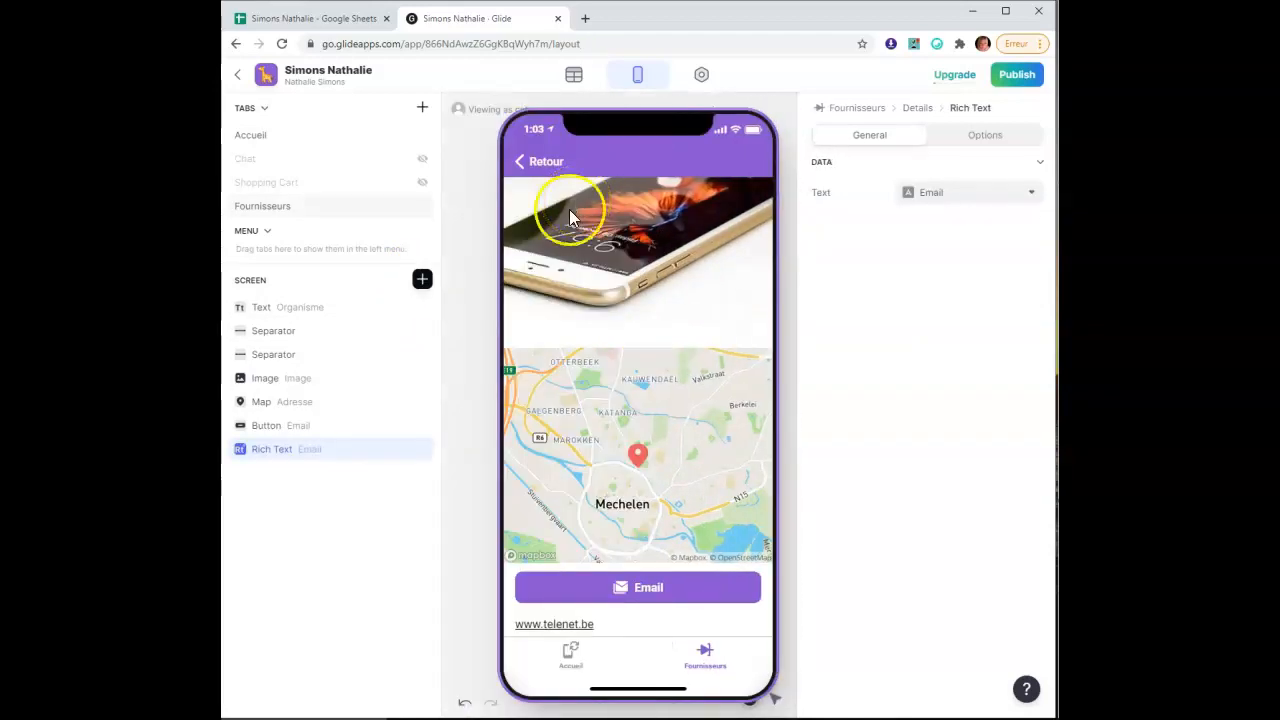
double_click(311, 455)
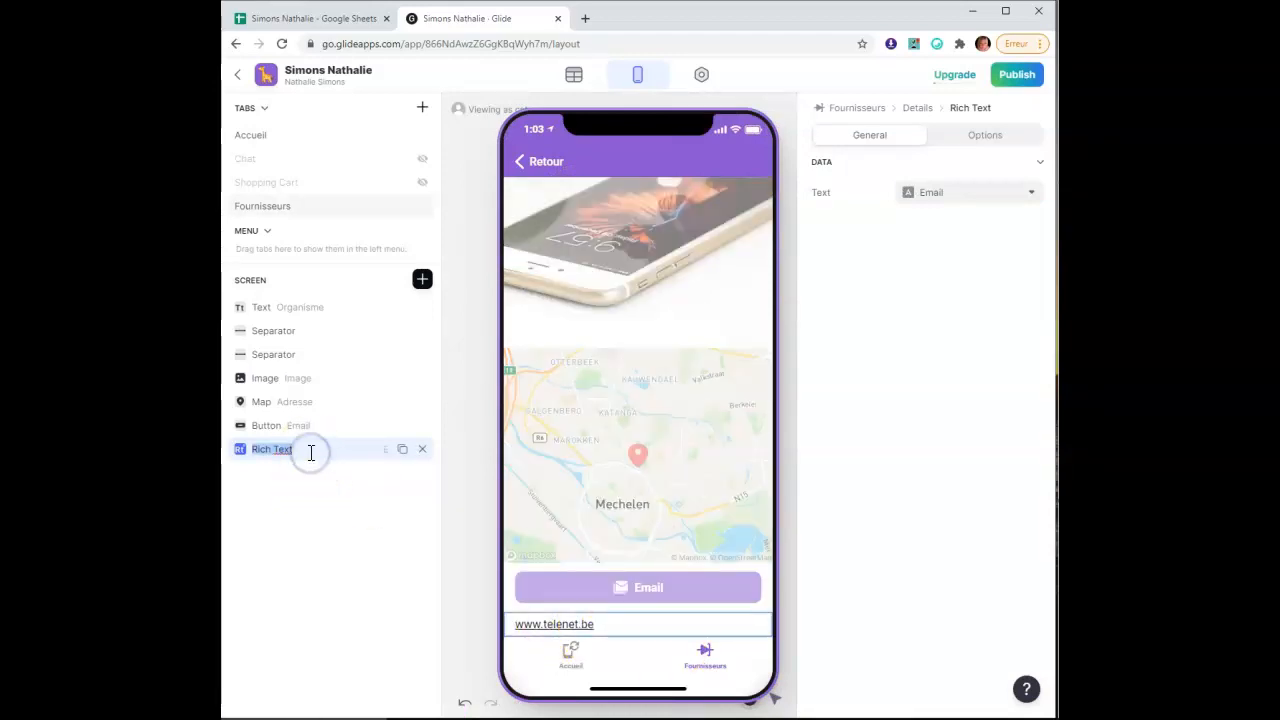
left_click(955, 198)
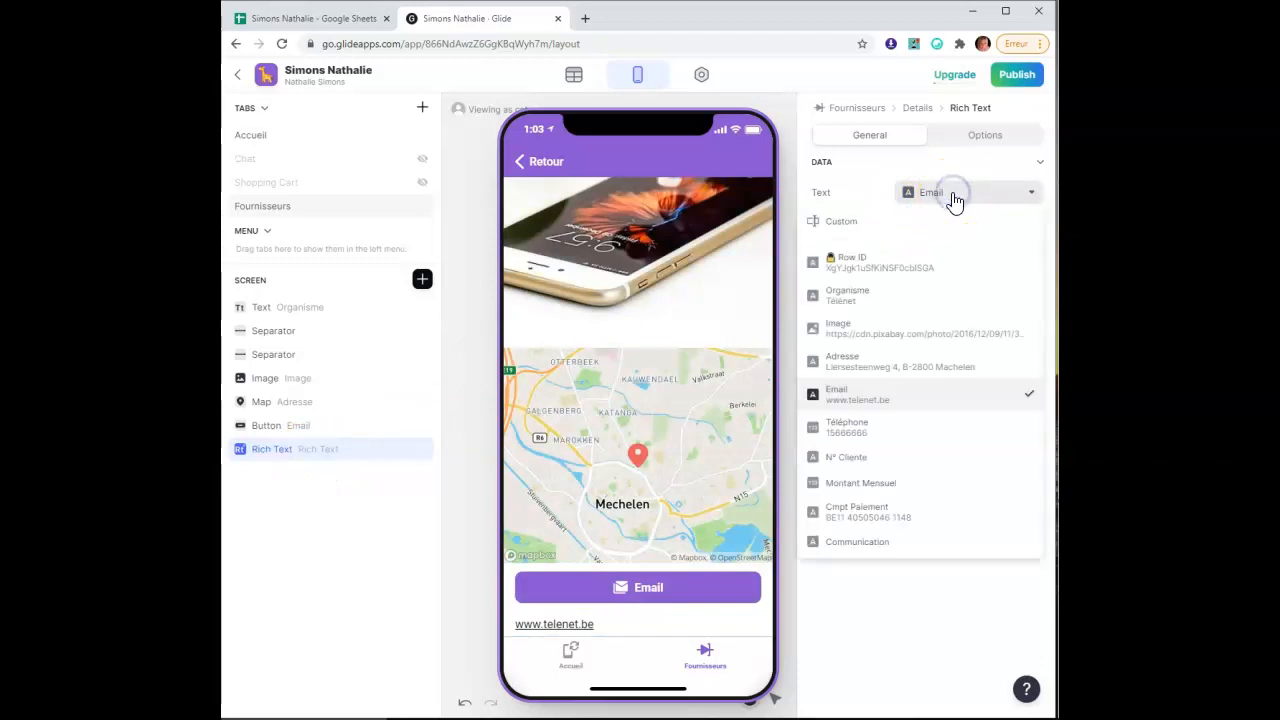
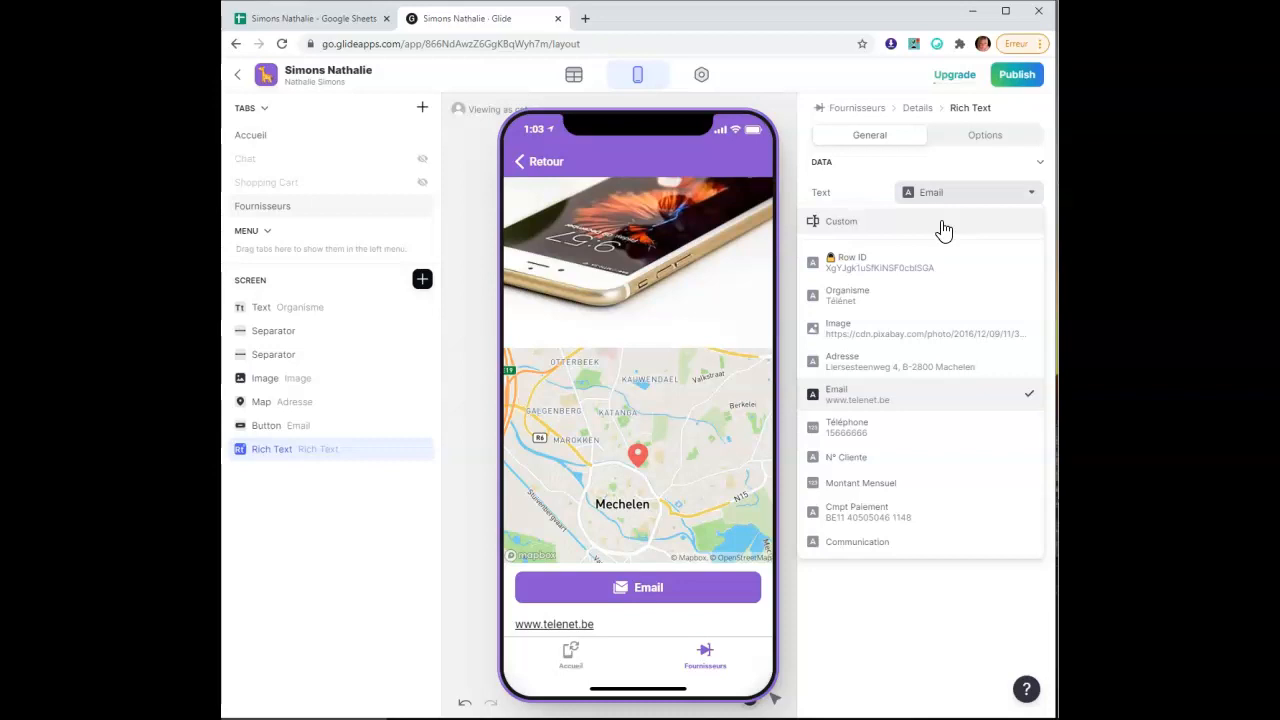
left_click(943, 224)
left_click(922, 184)
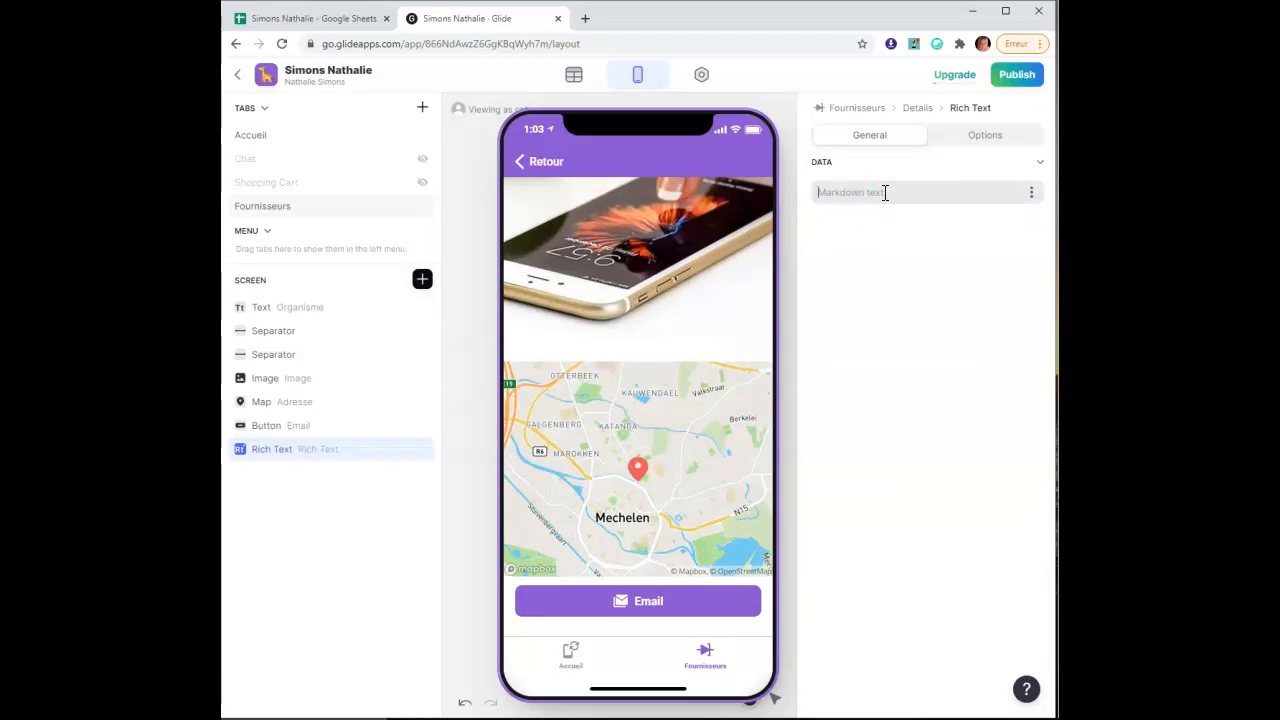
type("Allons y")
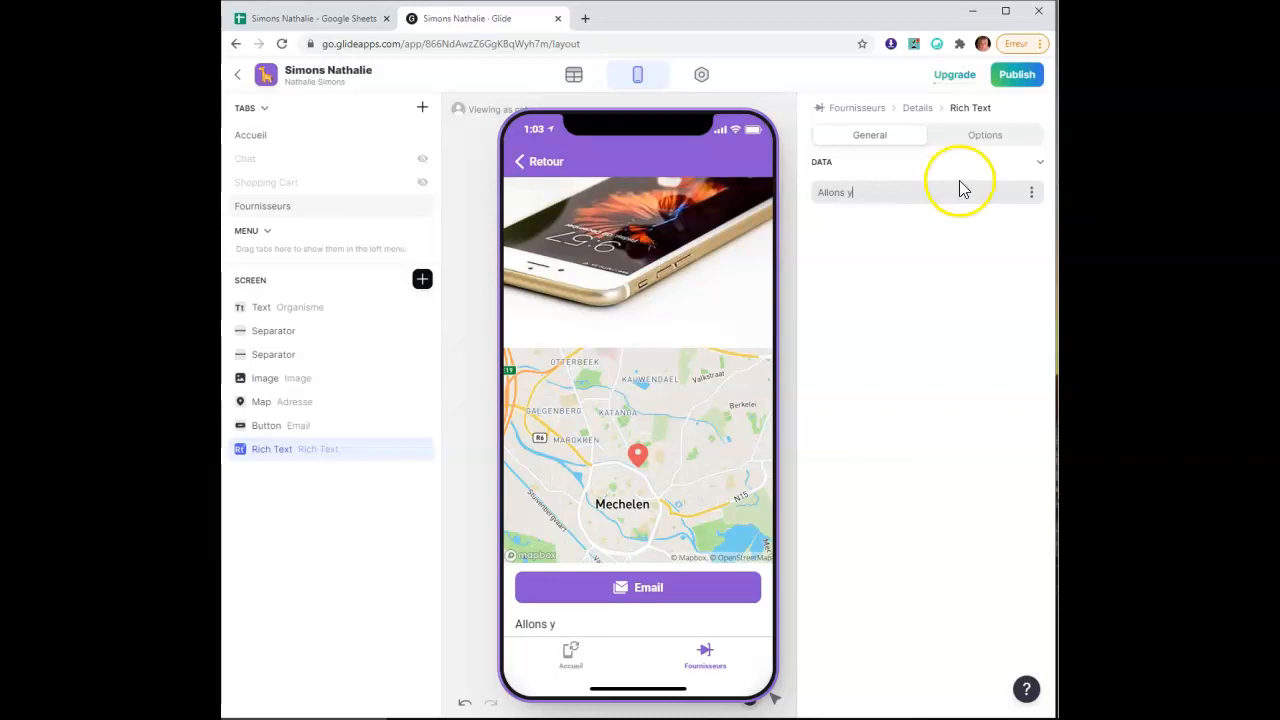
Copy the medium skin tone backhand index pointing down emoji from JoyPixels and append it to the Rich Text's "Allons y"
left_click(937, 44)
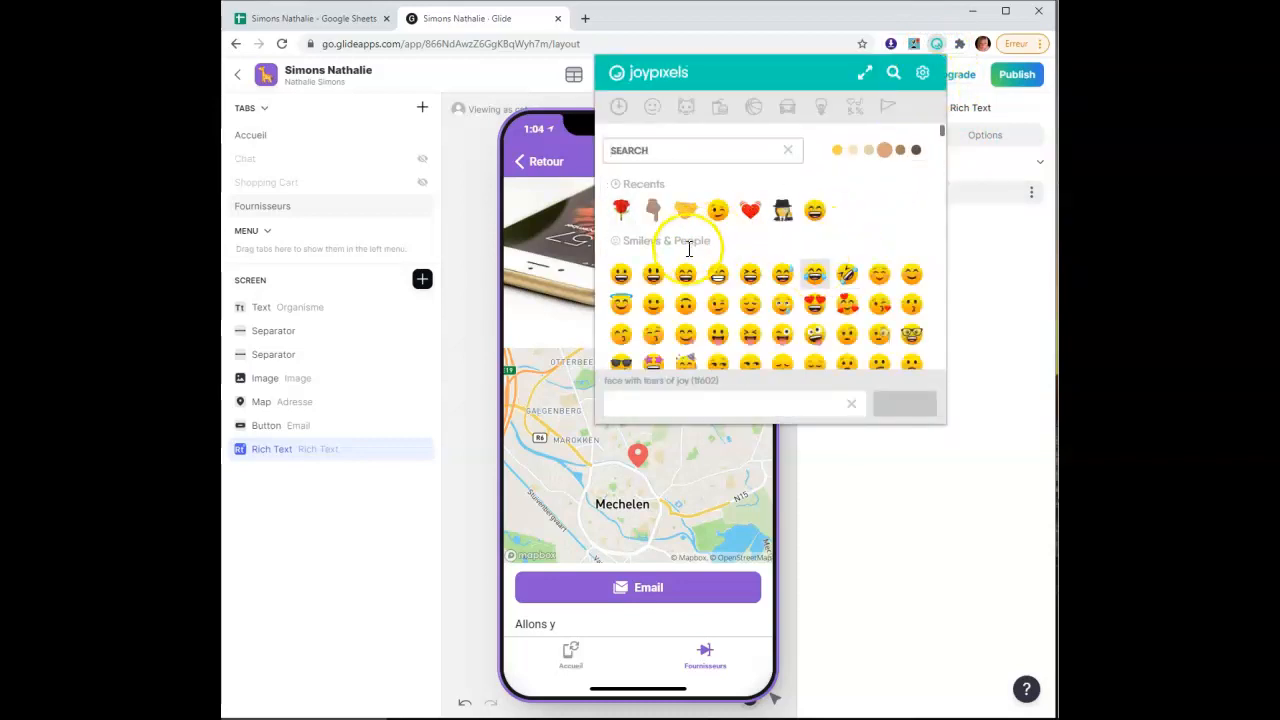
left_click(653, 210)
left_click(904, 412)
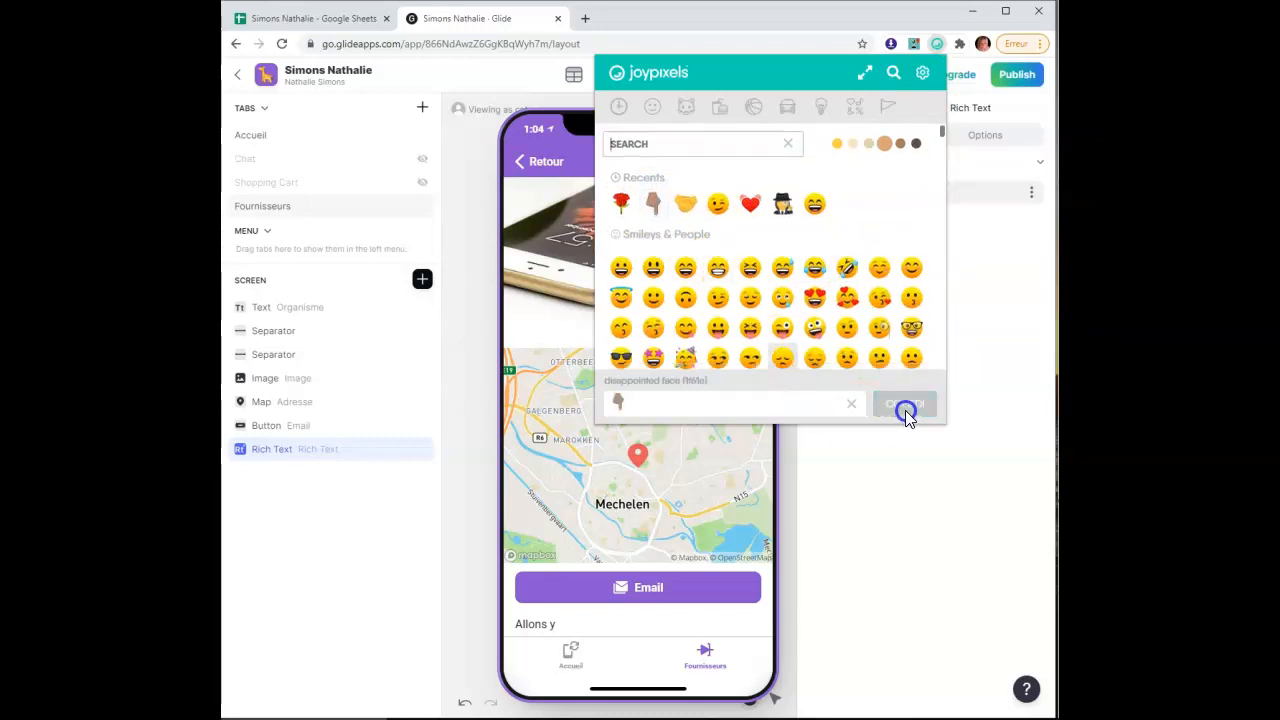
left_click(975, 333)
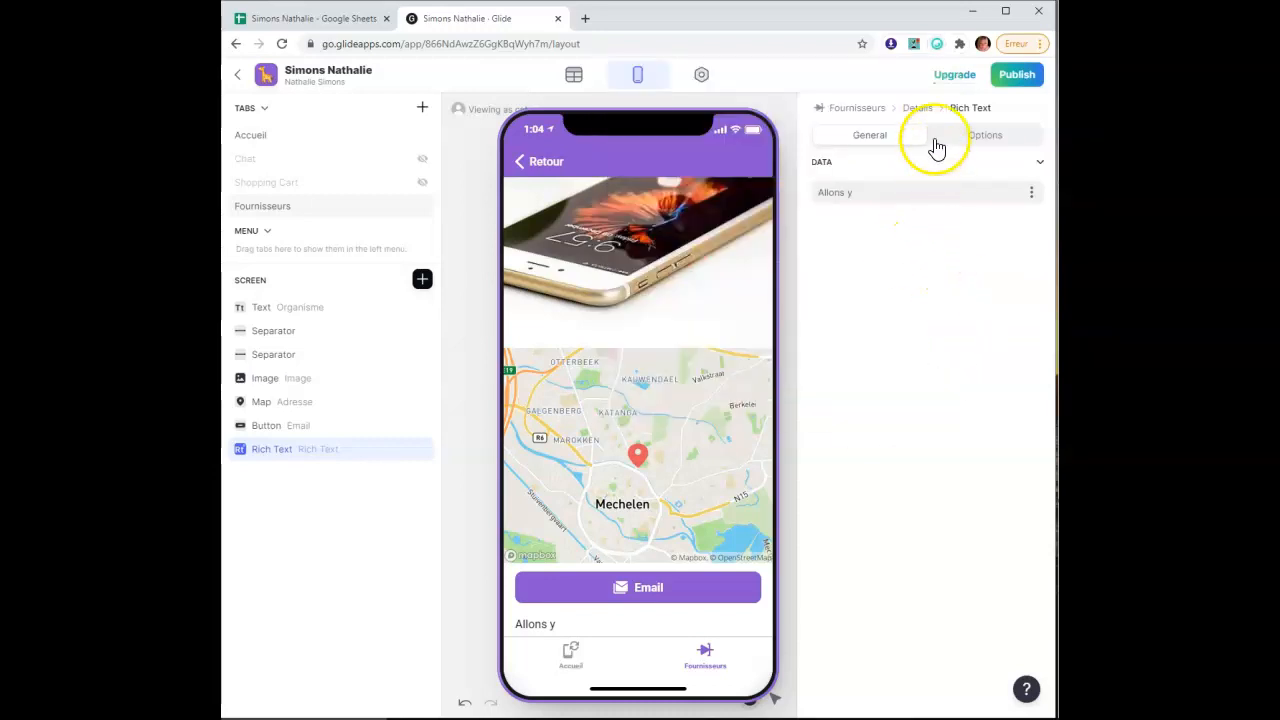
left_click(938, 46)
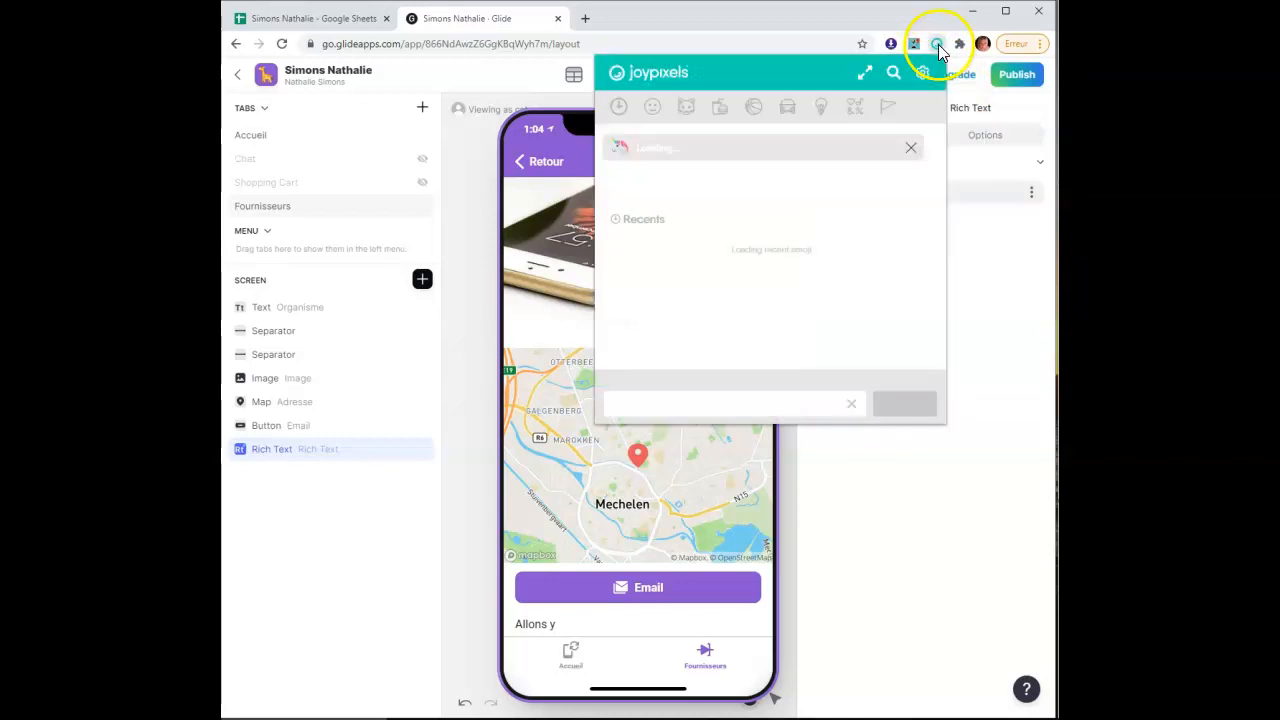
left_click(621, 207)
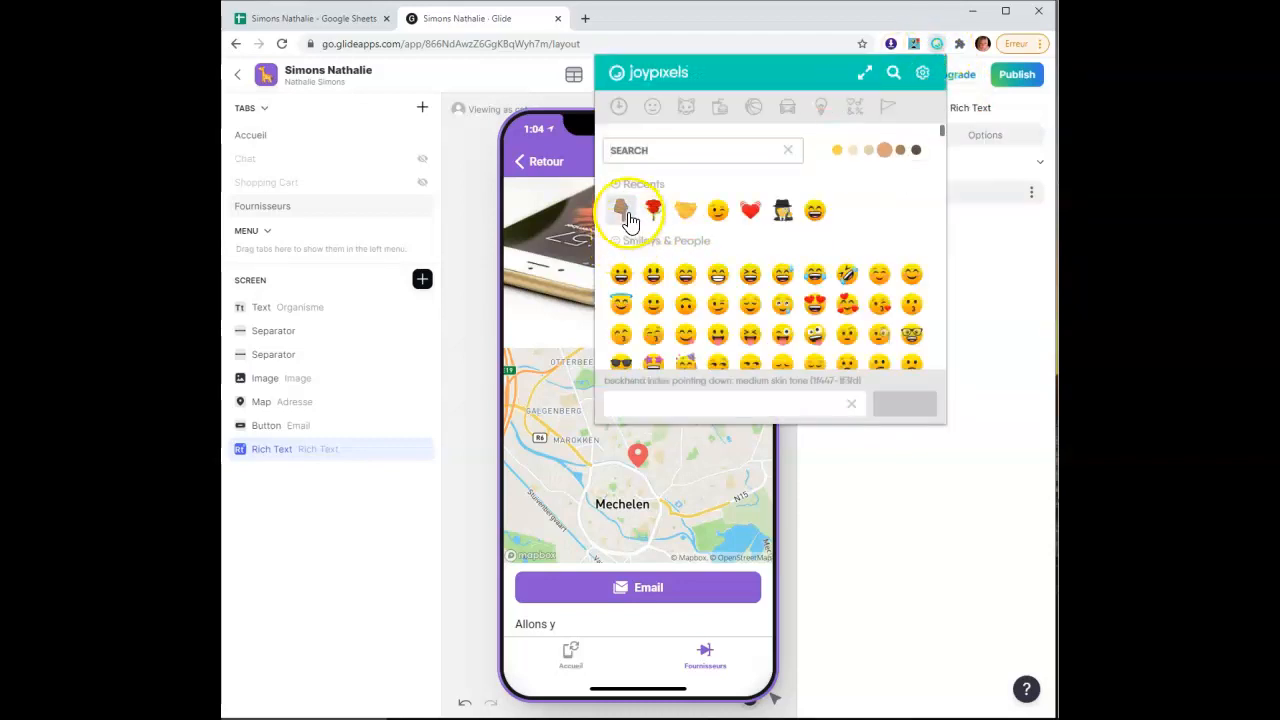
left_click(903, 403)
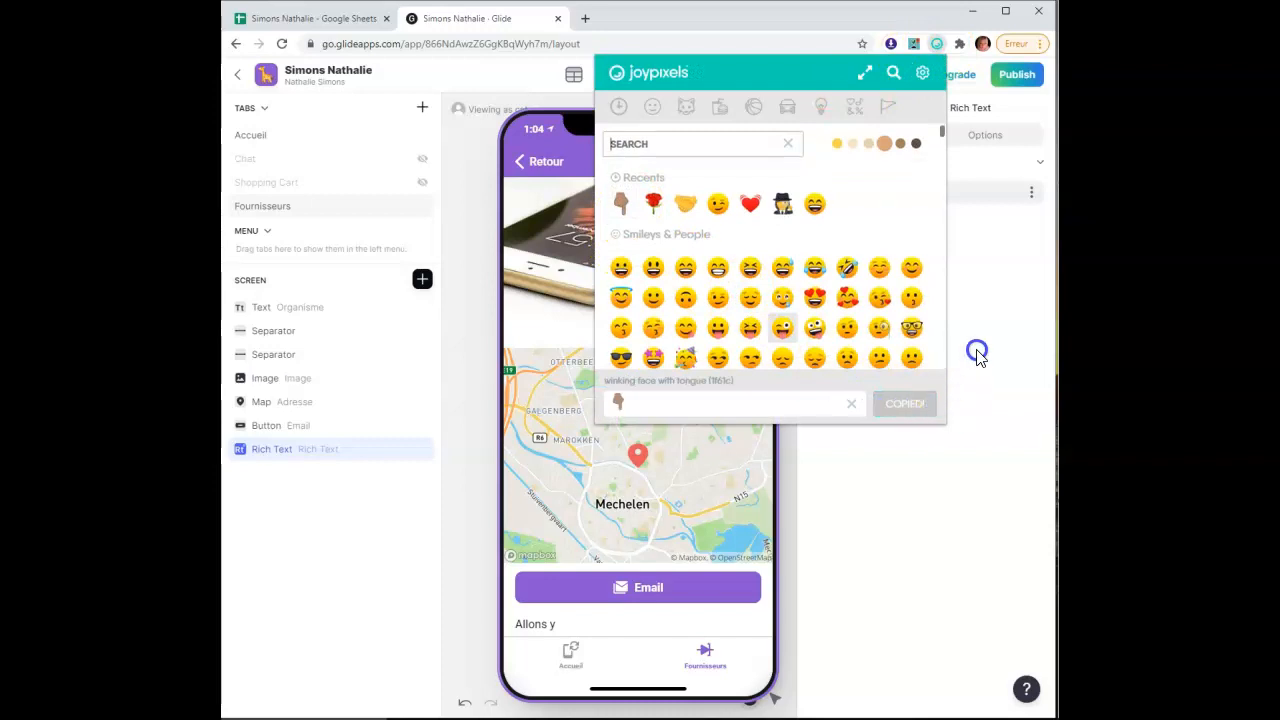
left_click(882, 192)
right_click(882, 192)
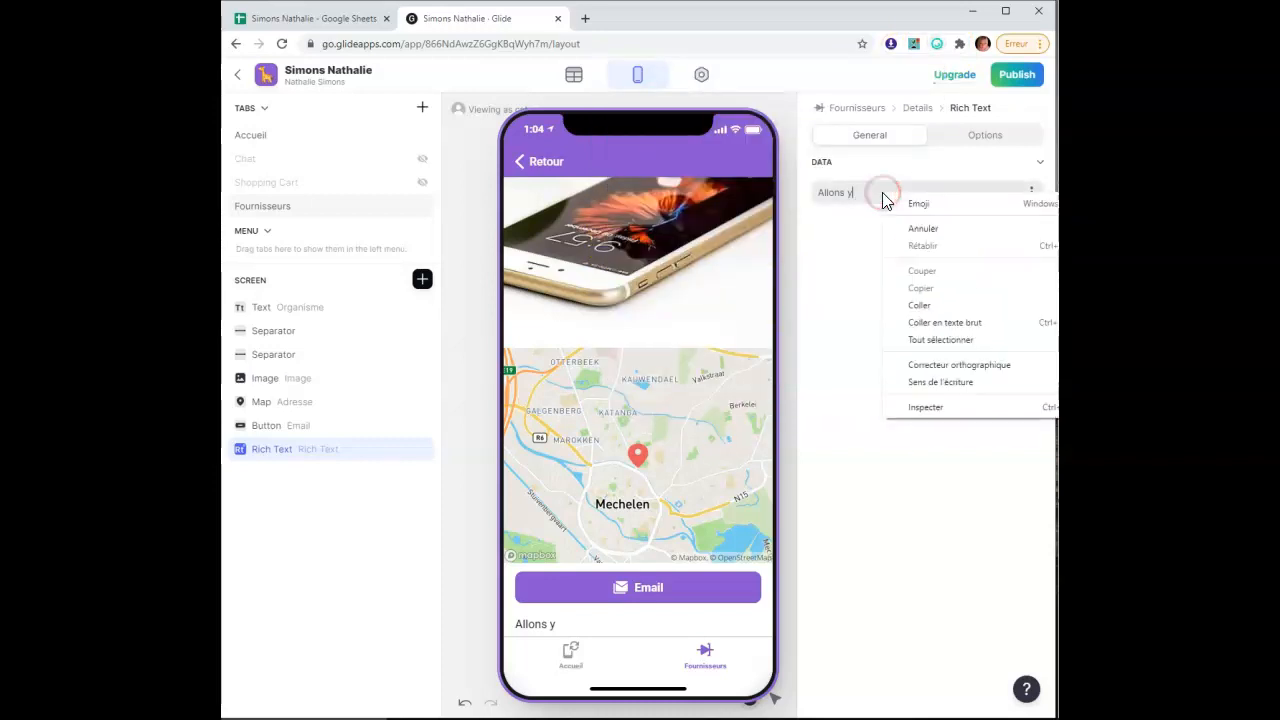
left_click(937, 306)
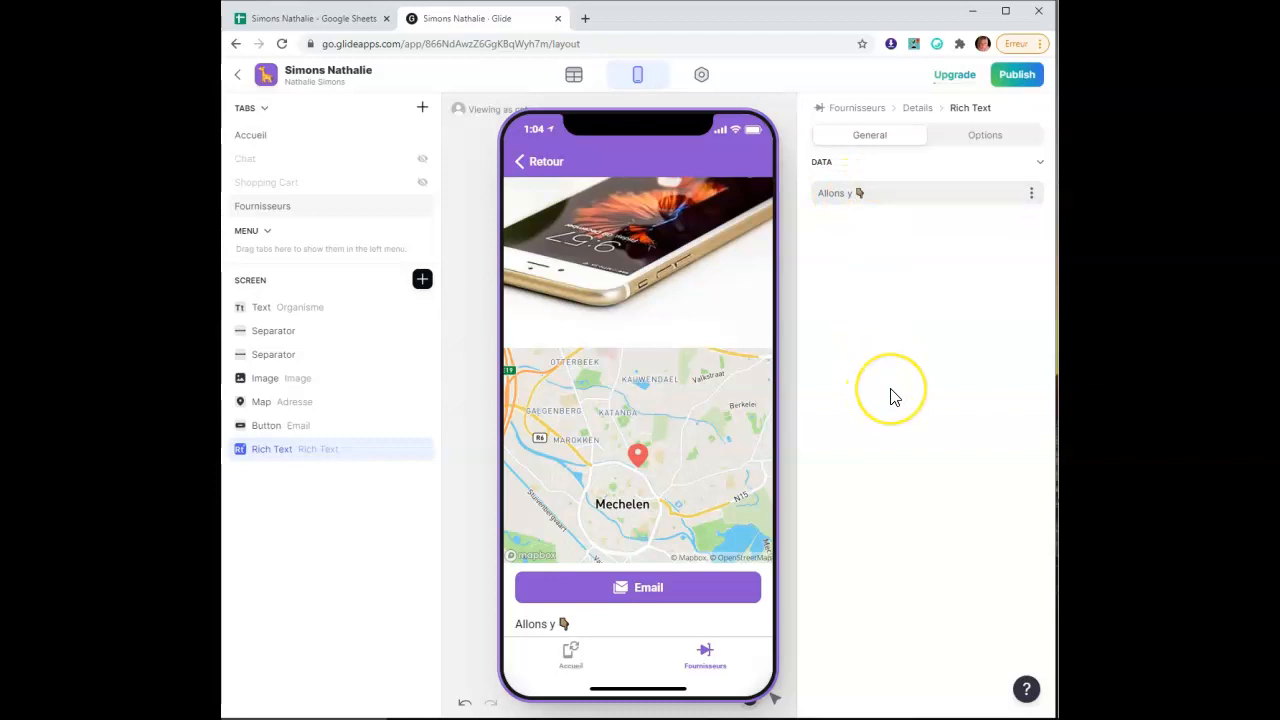
Format the Rich Text as a level-three heading by putting "###" in front of "Allons y"
left_click(819, 192)
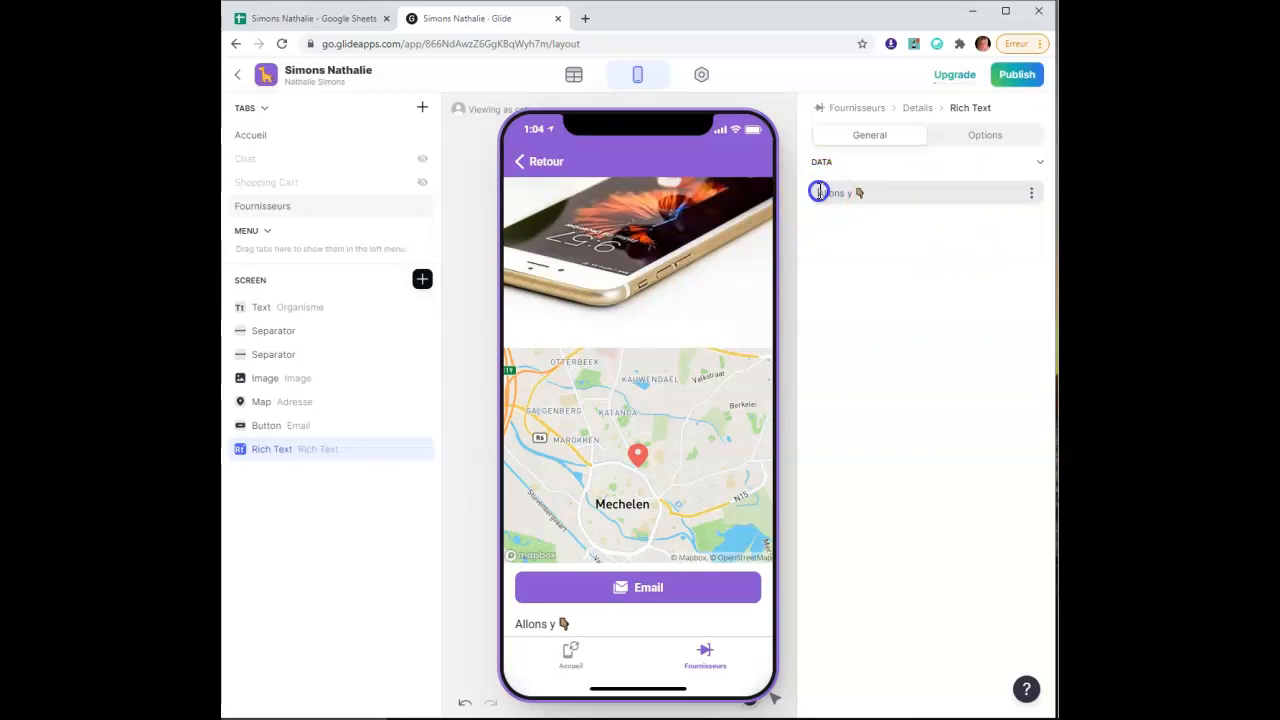
type("#")
scroll(674, 414, "down", 1)
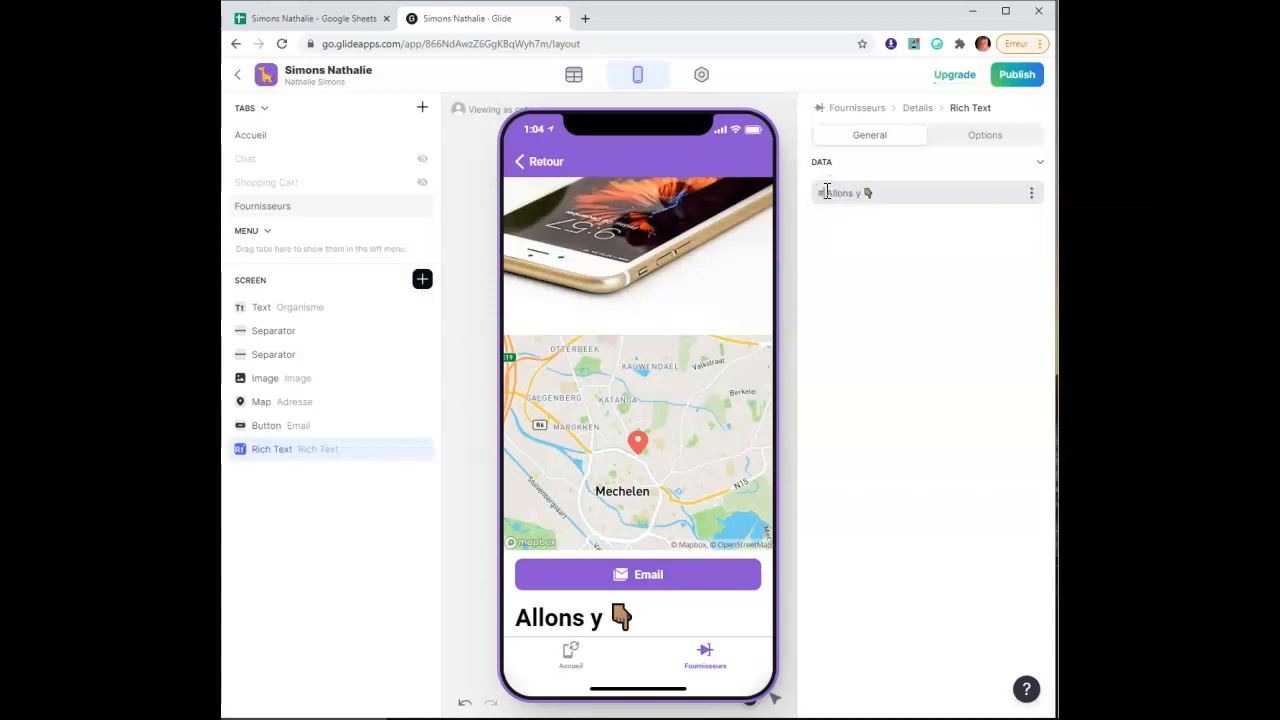
type("#")
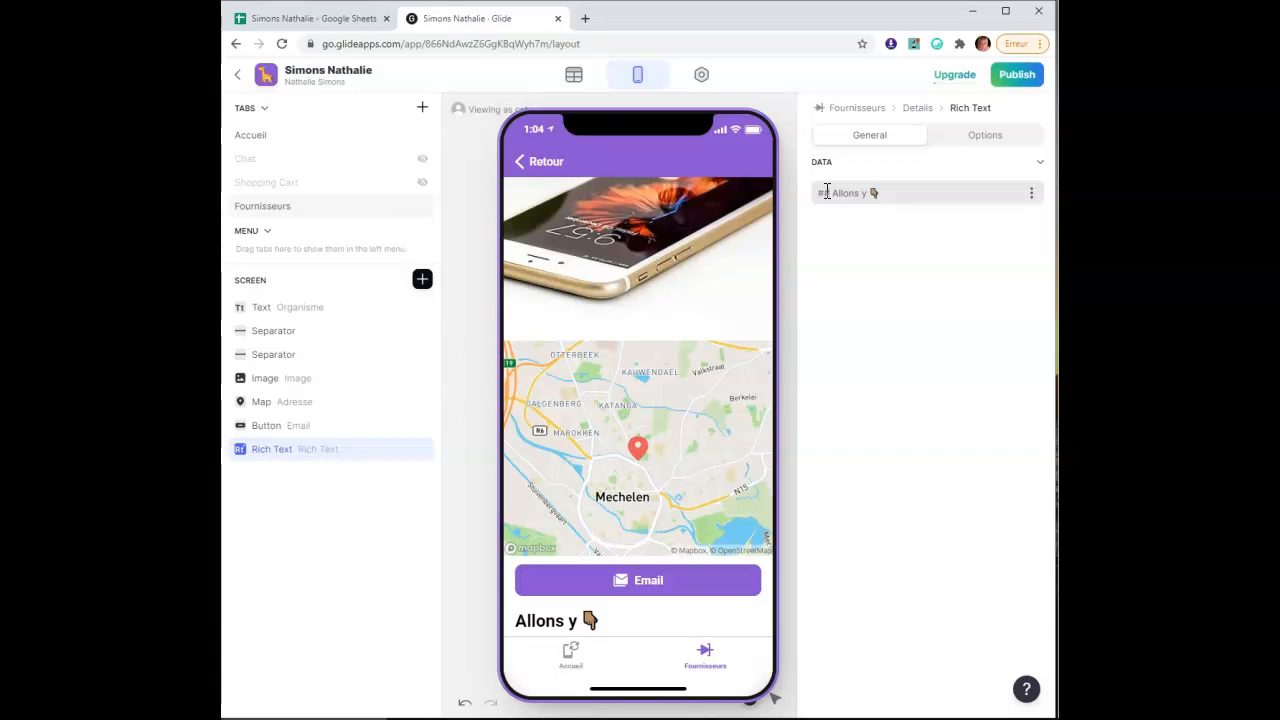
type("#")
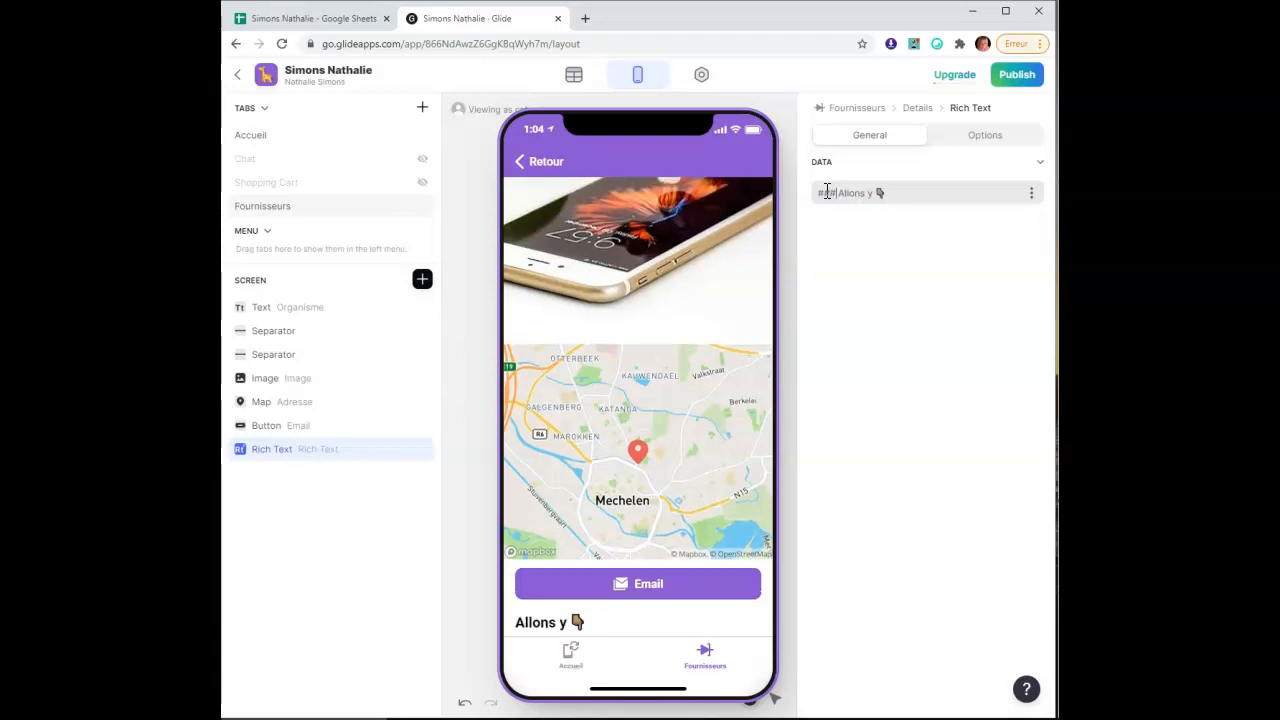
Move the Rich Text component between the Image and the Map, and check the Téléphone column in the Google Sheets workbook
left_click_drag(313, 453, 309, 414)
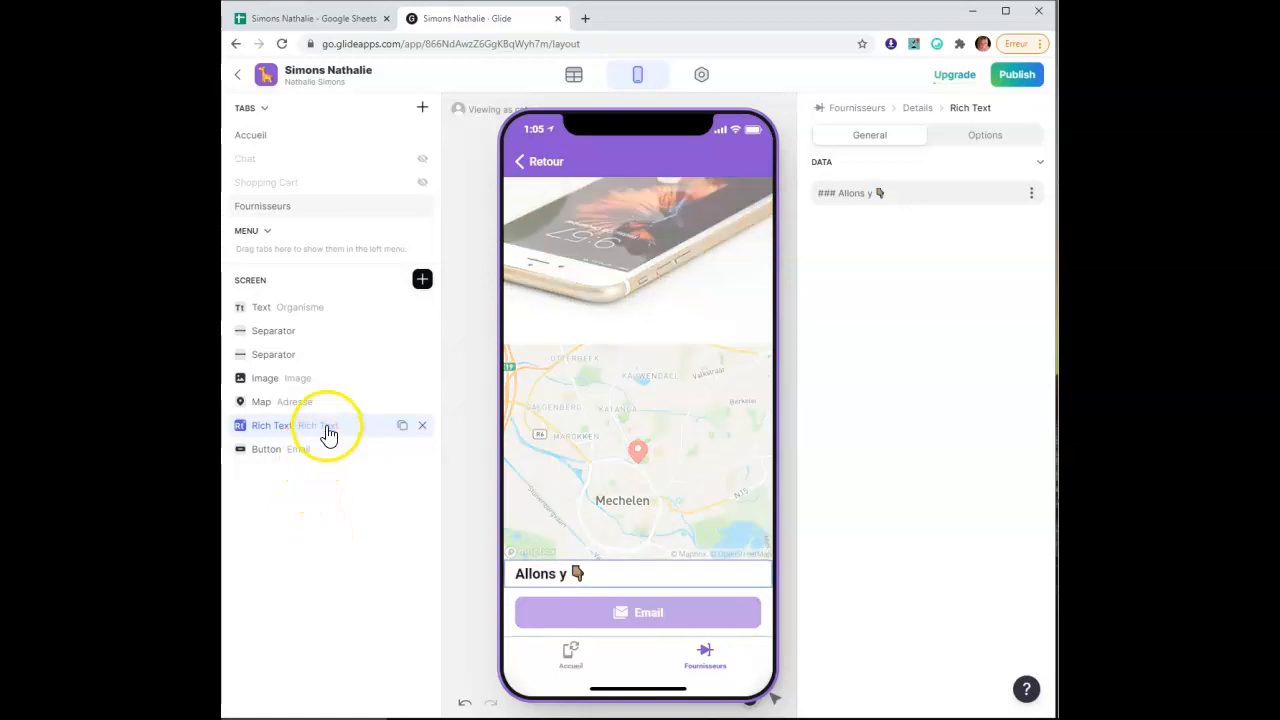
left_click_drag(329, 430, 322, 404)
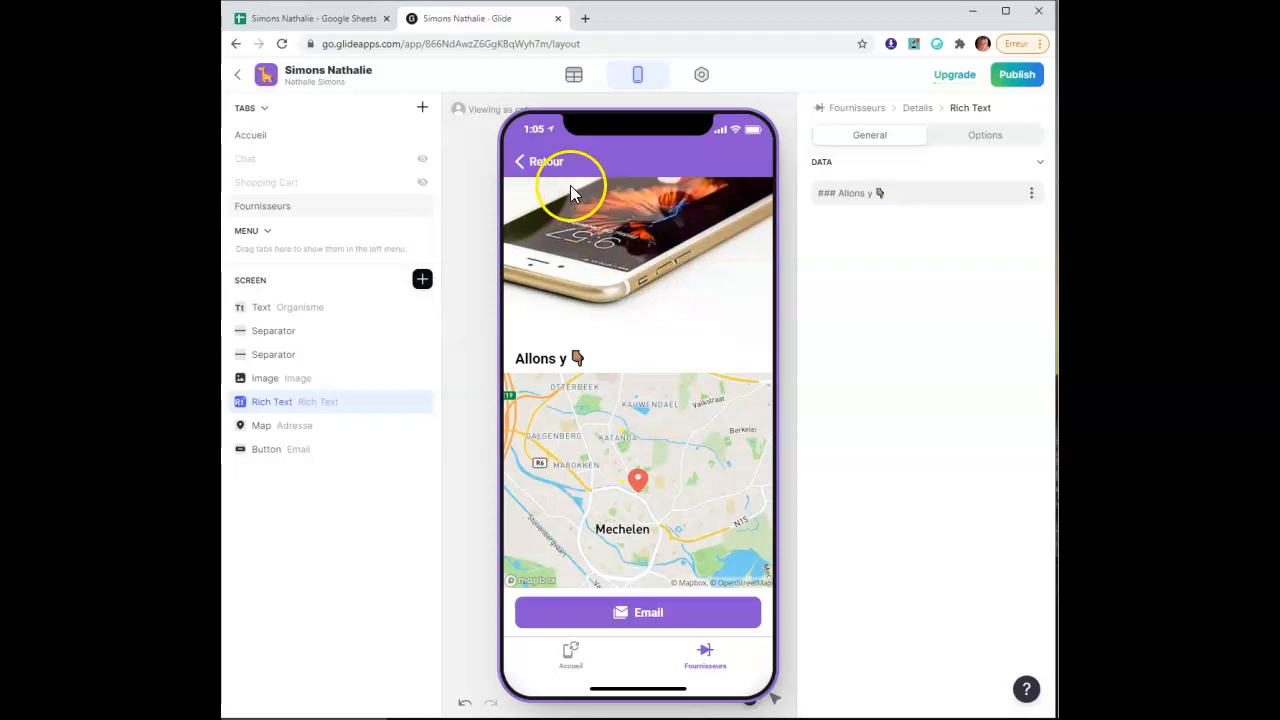
left_click(307, 22)
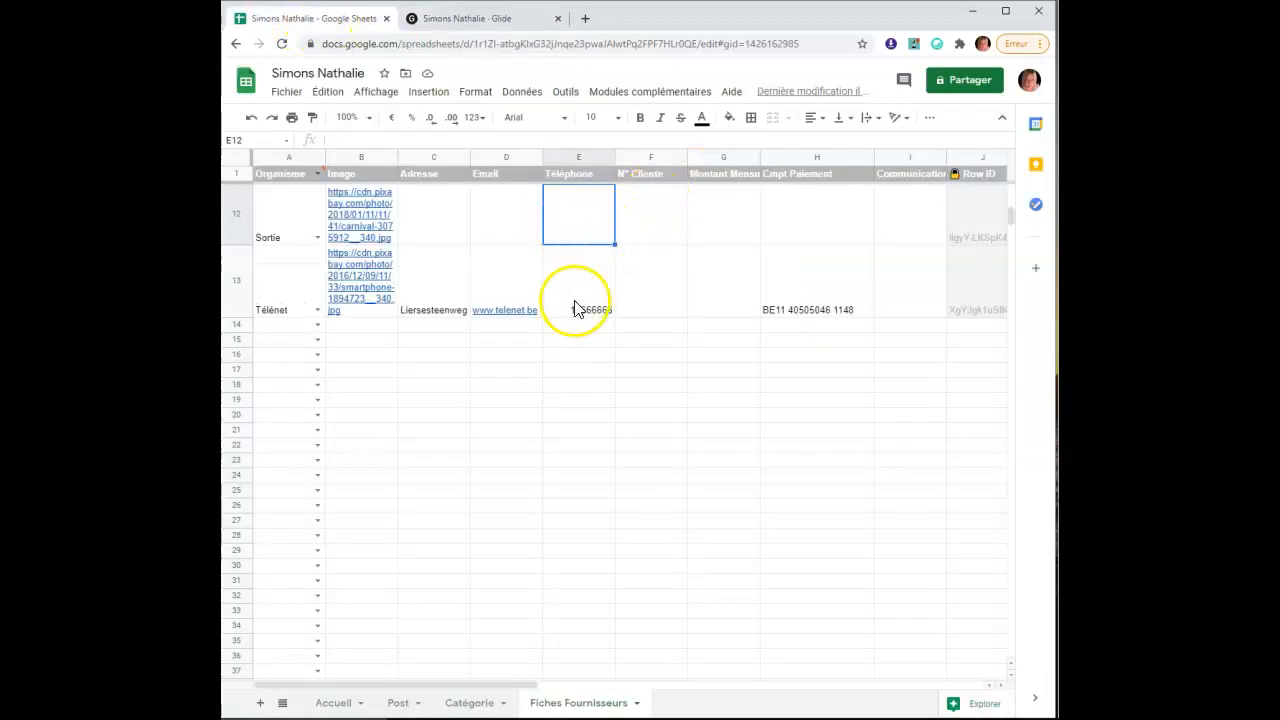
left_click(473, 22)
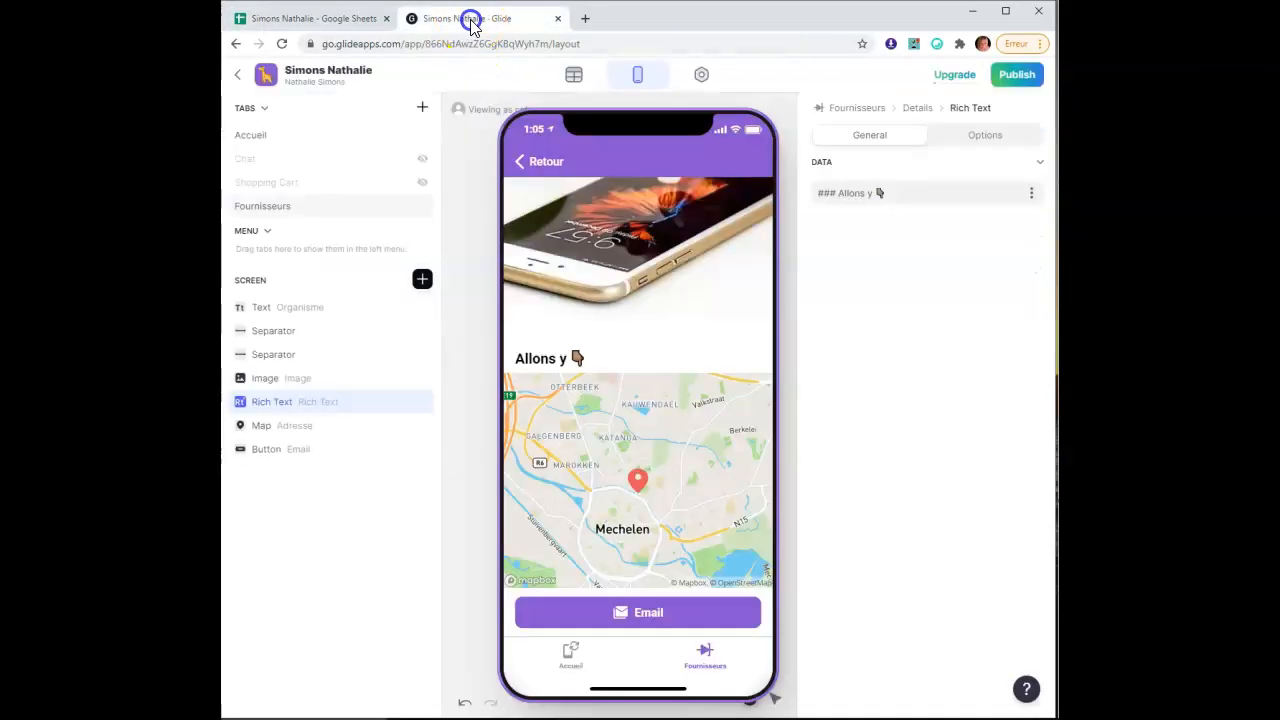
Add a Phone component below the Email button and test its call function, declining to open an external application
left_click(422, 281)
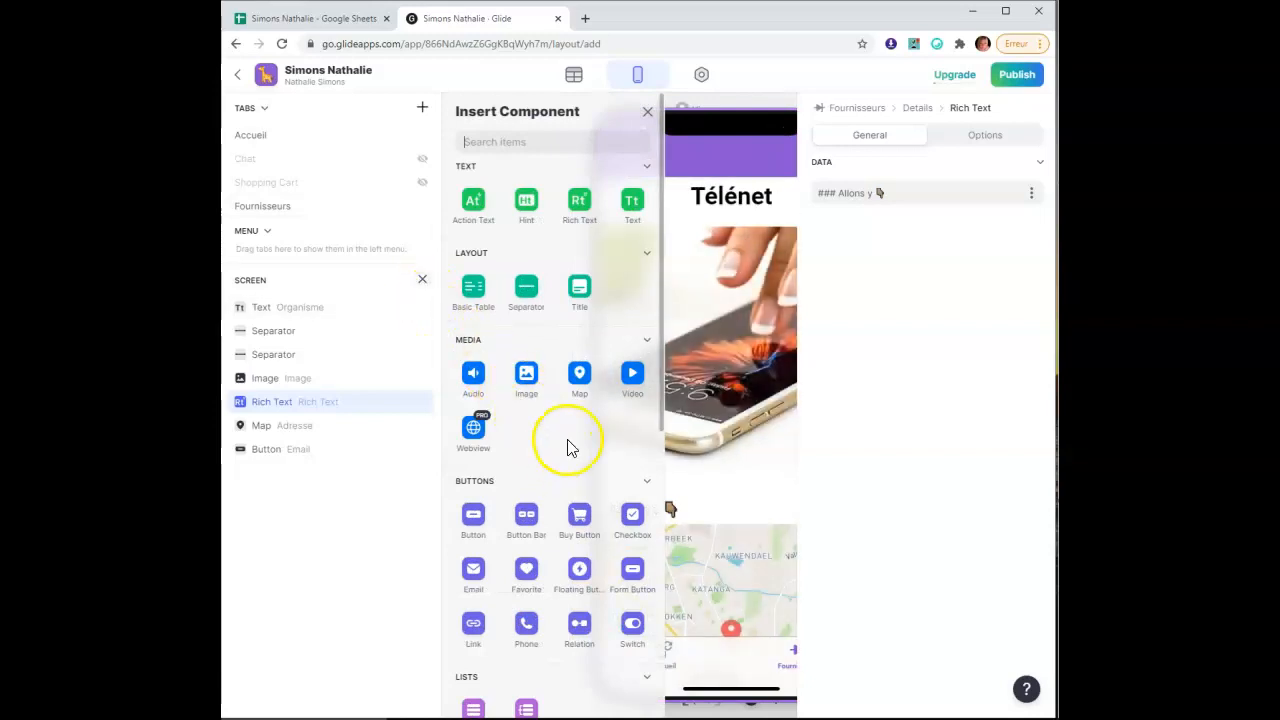
scroll(566, 443, "down", 2)
scroll(570, 447, "down", 3)
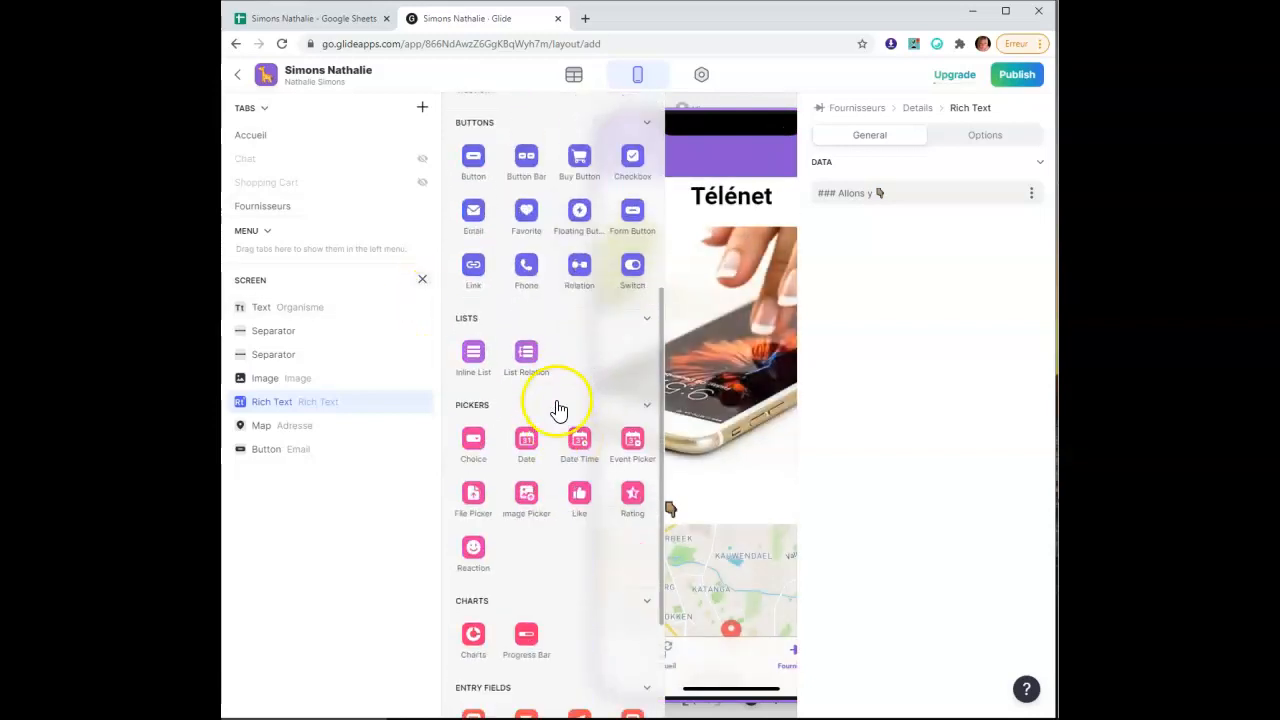
left_click(527, 275)
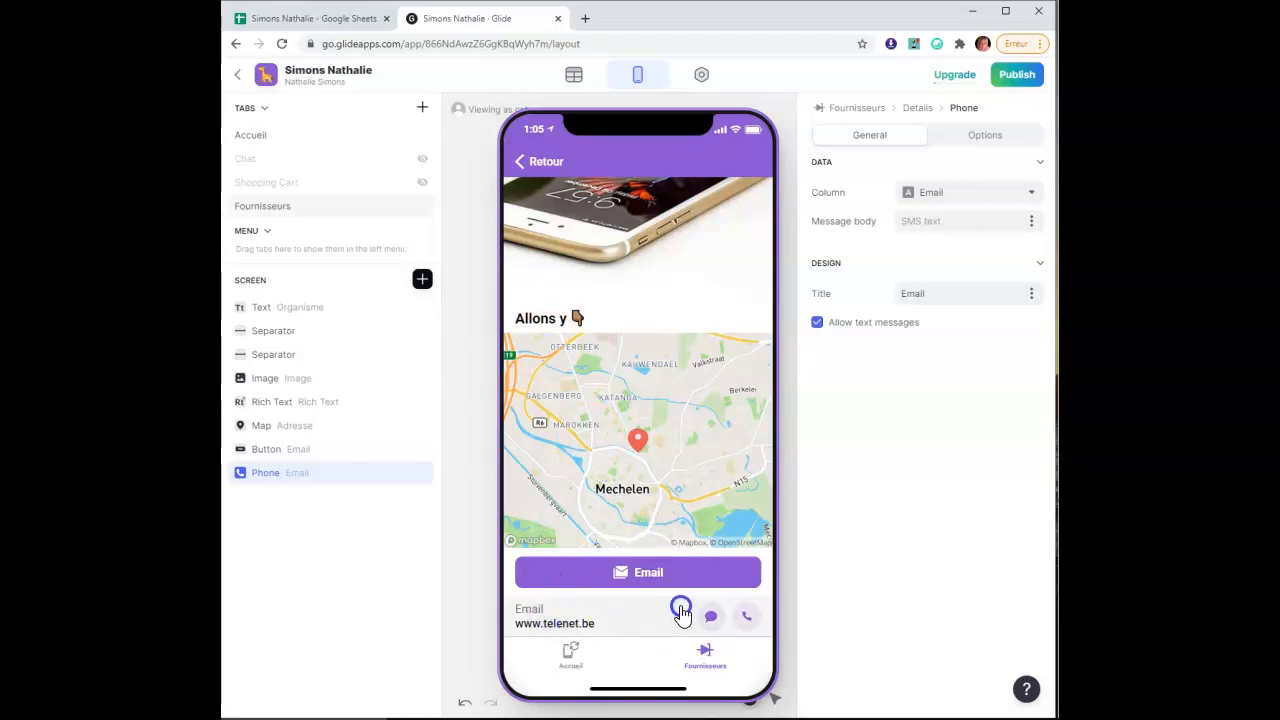
left_click(746, 620)
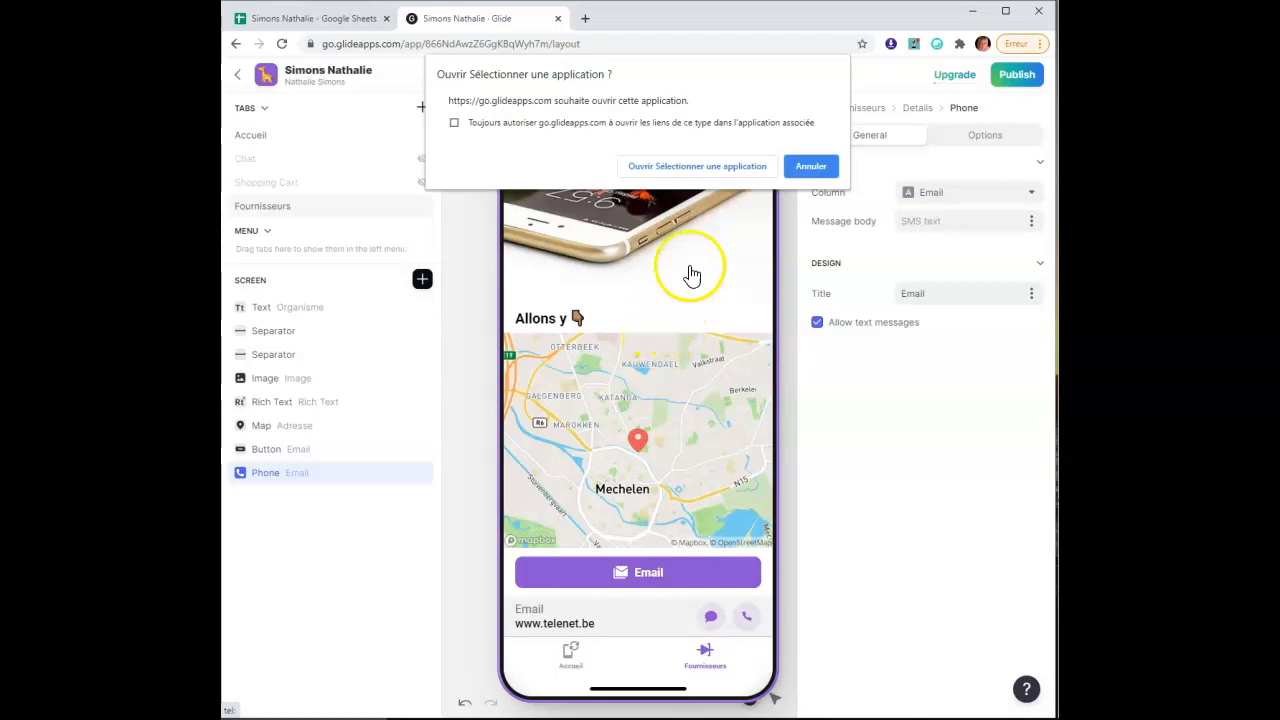
left_click(811, 168)
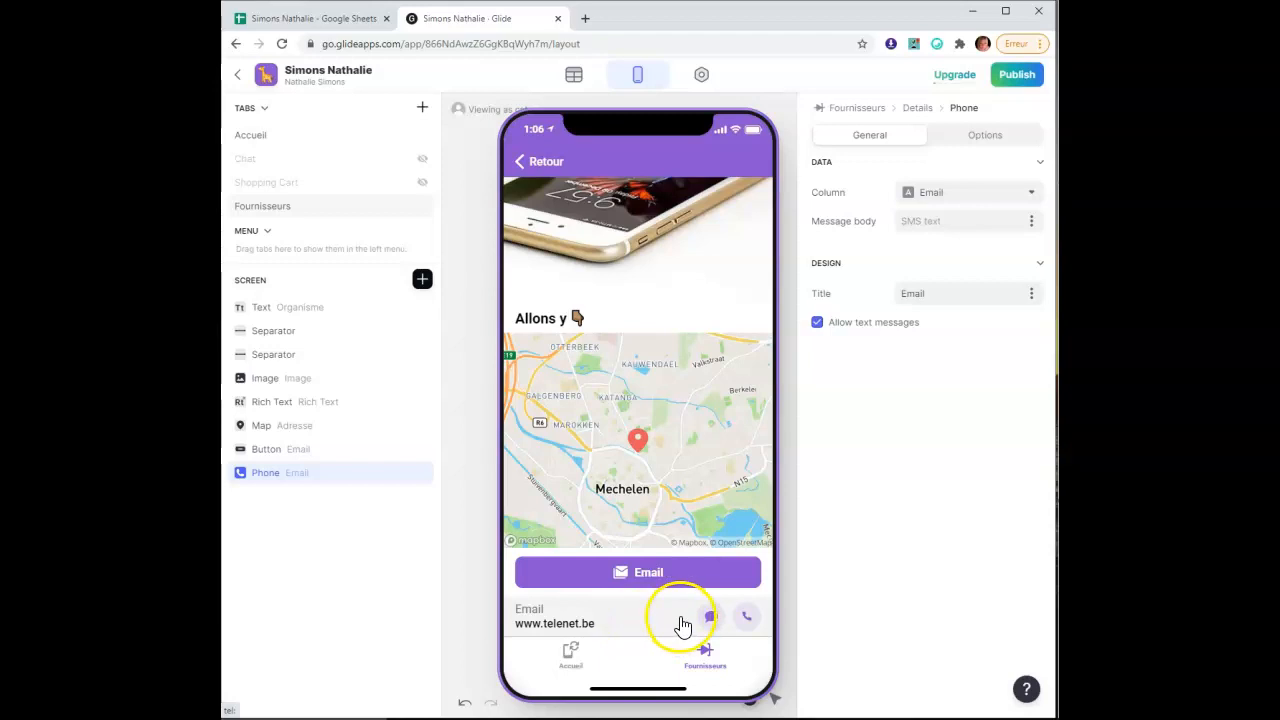
Add a Button Bar component below the Phone component and title its left button "Téléphone"
mouse_move(414, 477)
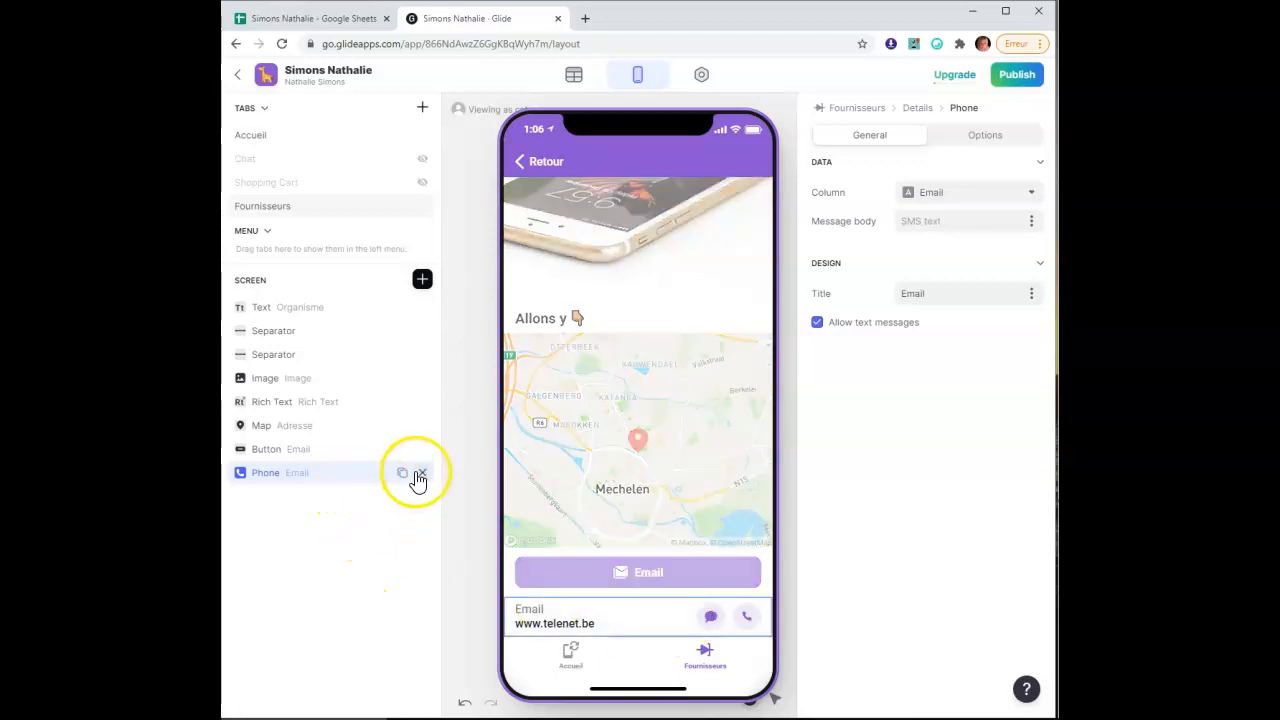
left_click(421, 281)
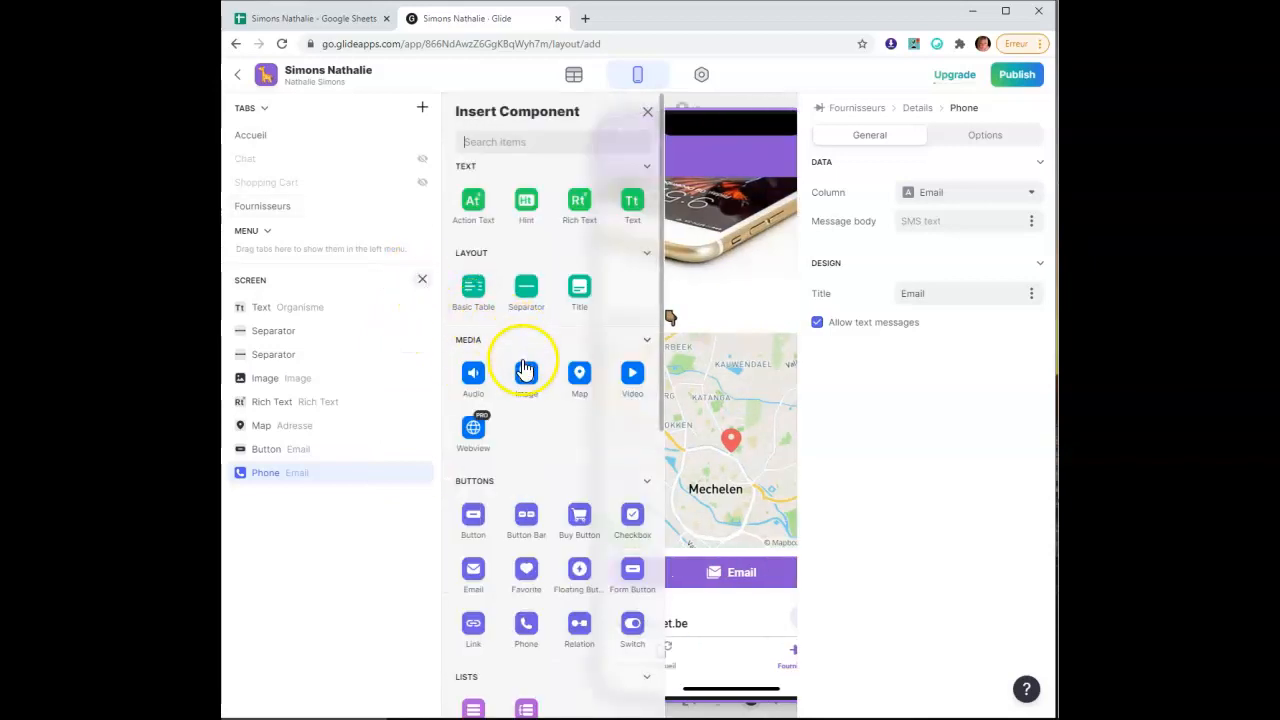
scroll(560, 470, "down", 2)
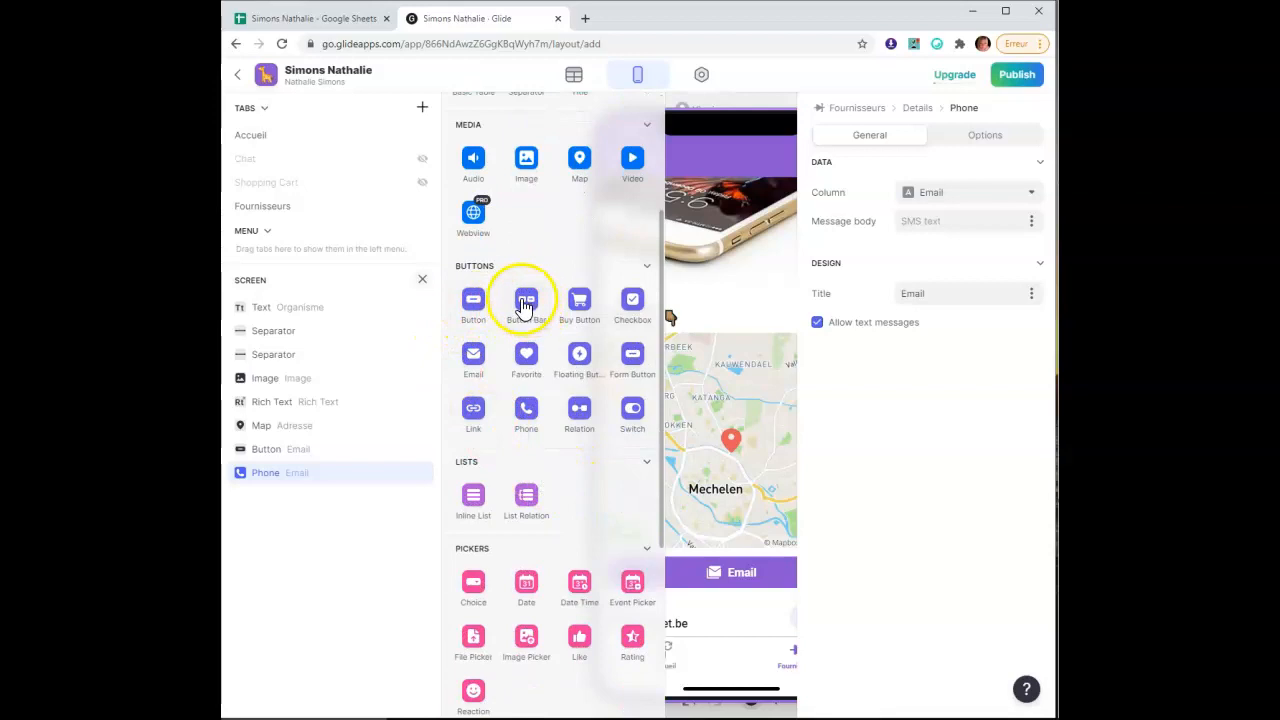
left_click(527, 305)
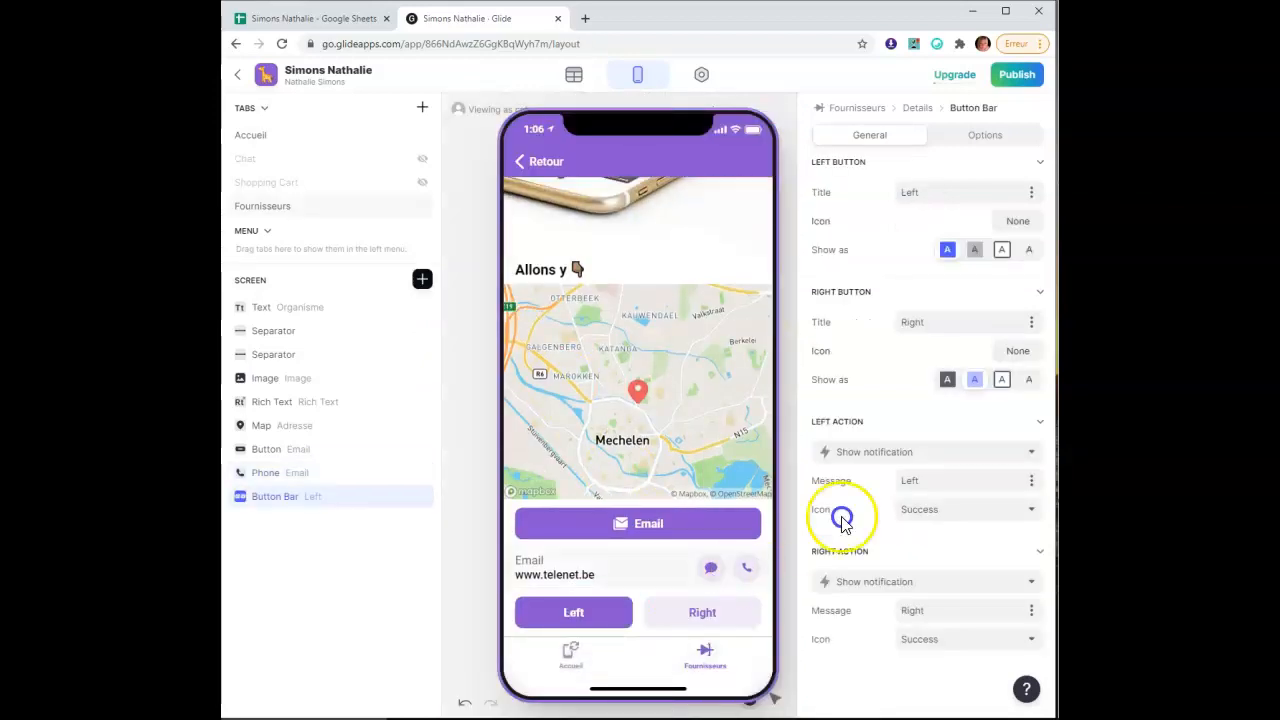
left_click(928, 191)
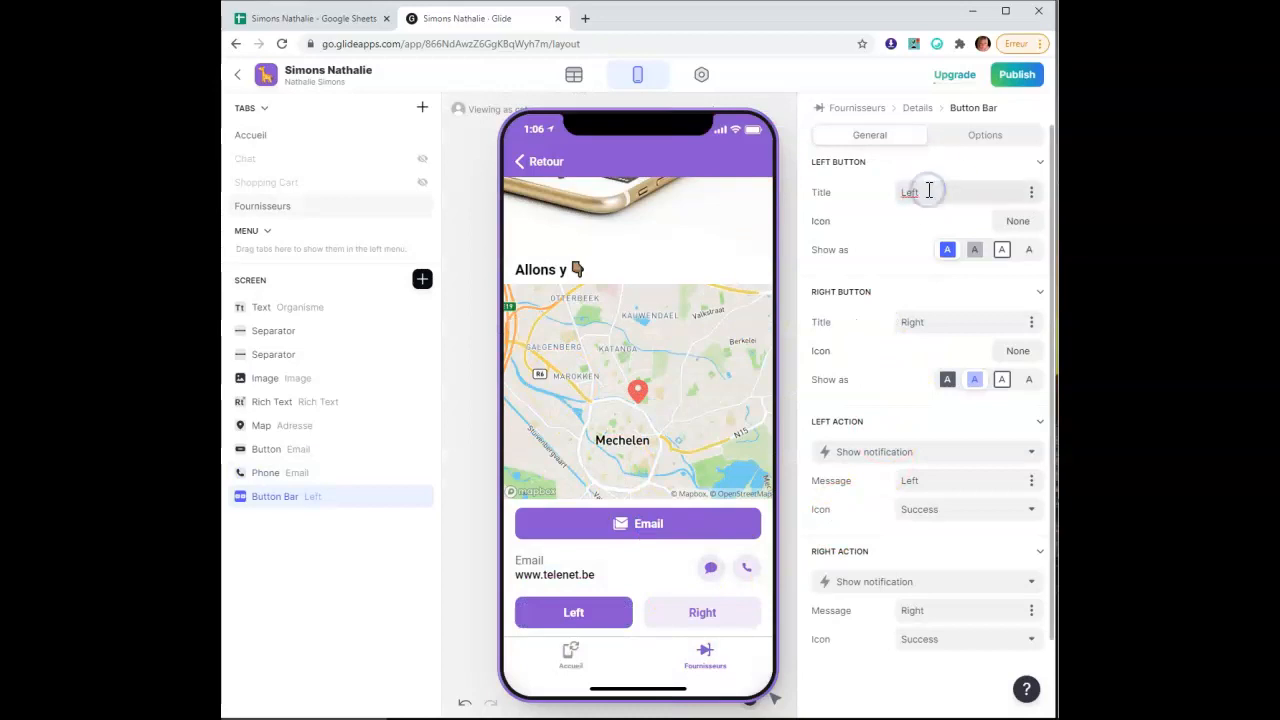
key("BackSpace")
key("BackSpace")
key("BackSpace")
key("BackSpace")
type("Te")
Search the icons for "phon" and give the Téléphone button the classic desk telephone icon
left_click(1018, 224)
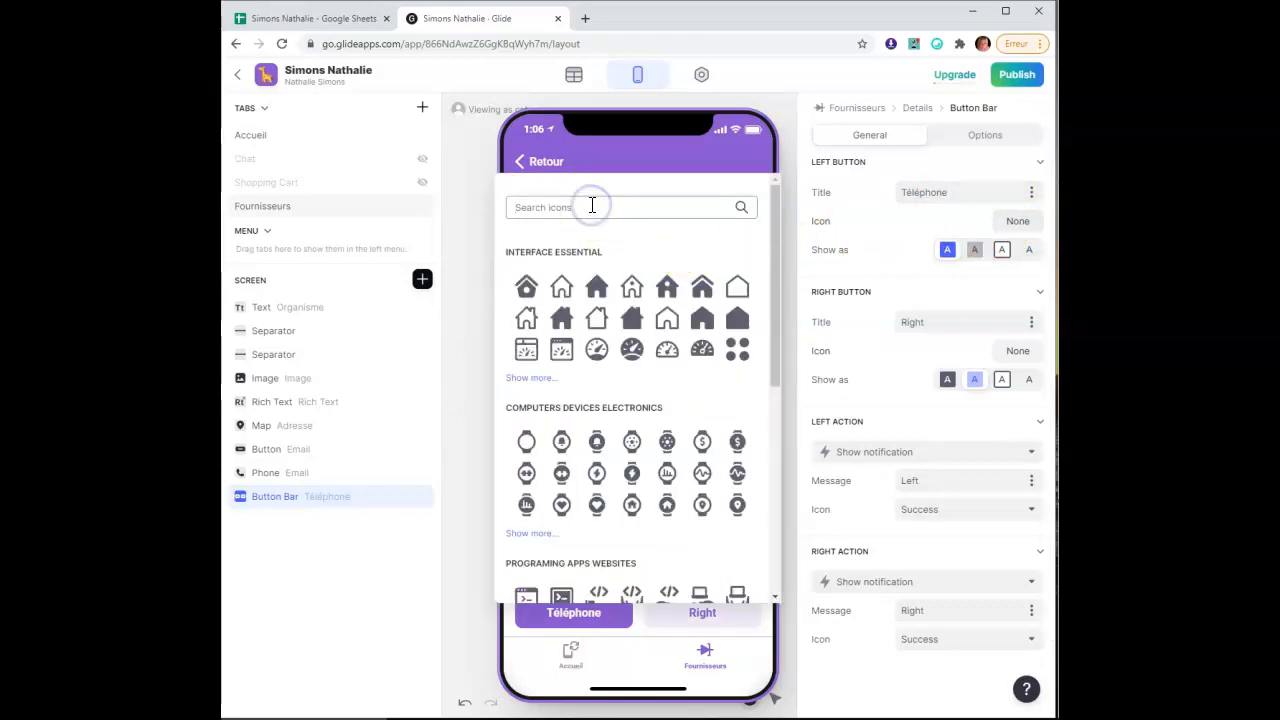
type("ho")
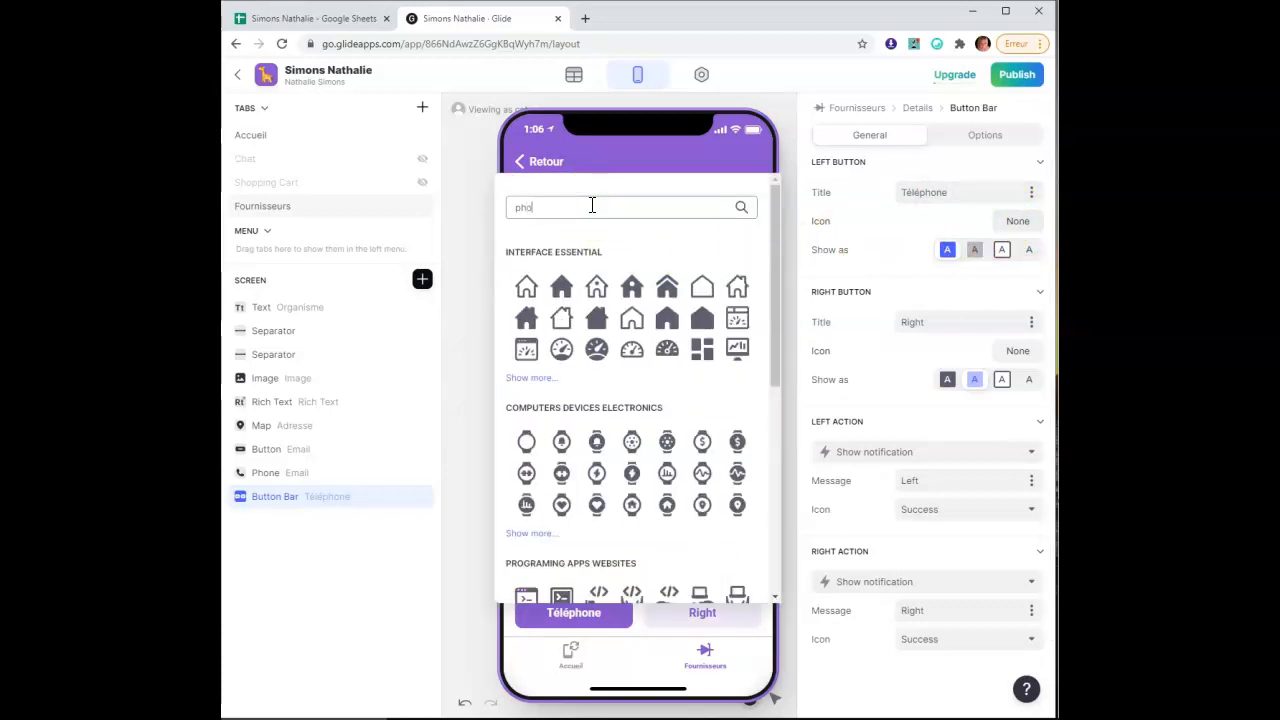
type("n")
left_click(584, 207)
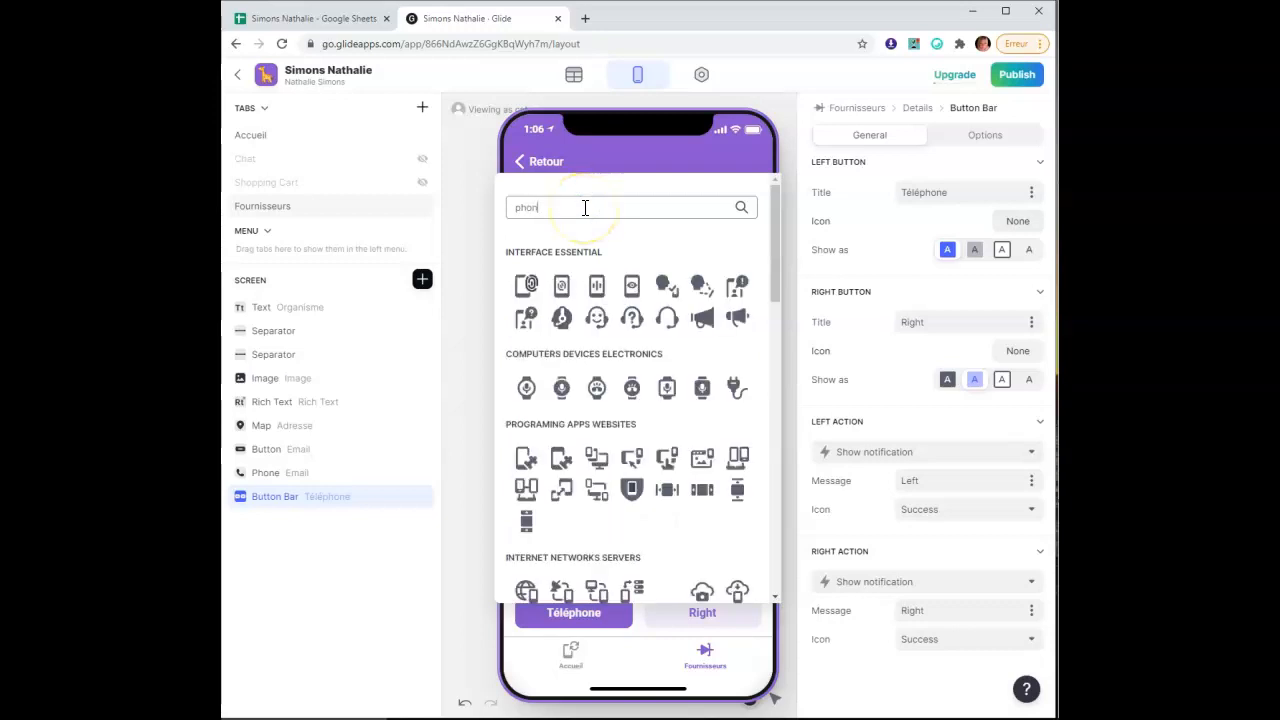
scroll(640, 455, "down", 10)
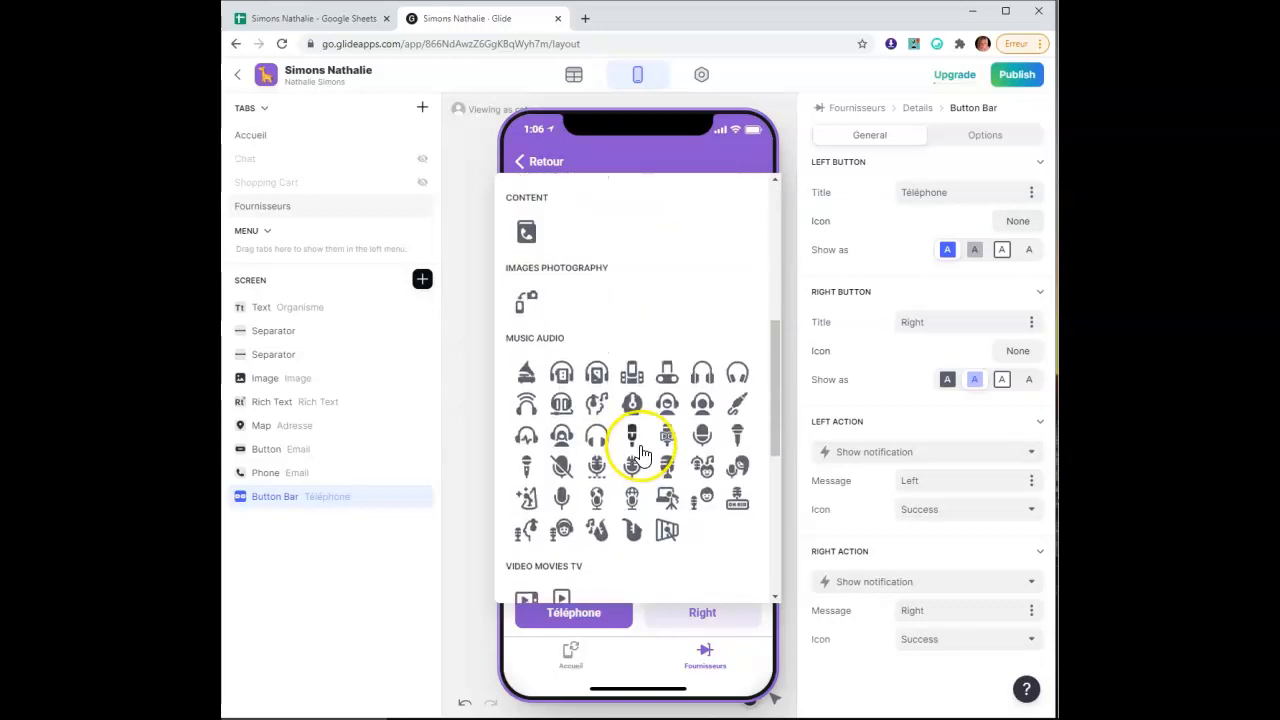
scroll(643, 455, "down", 3)
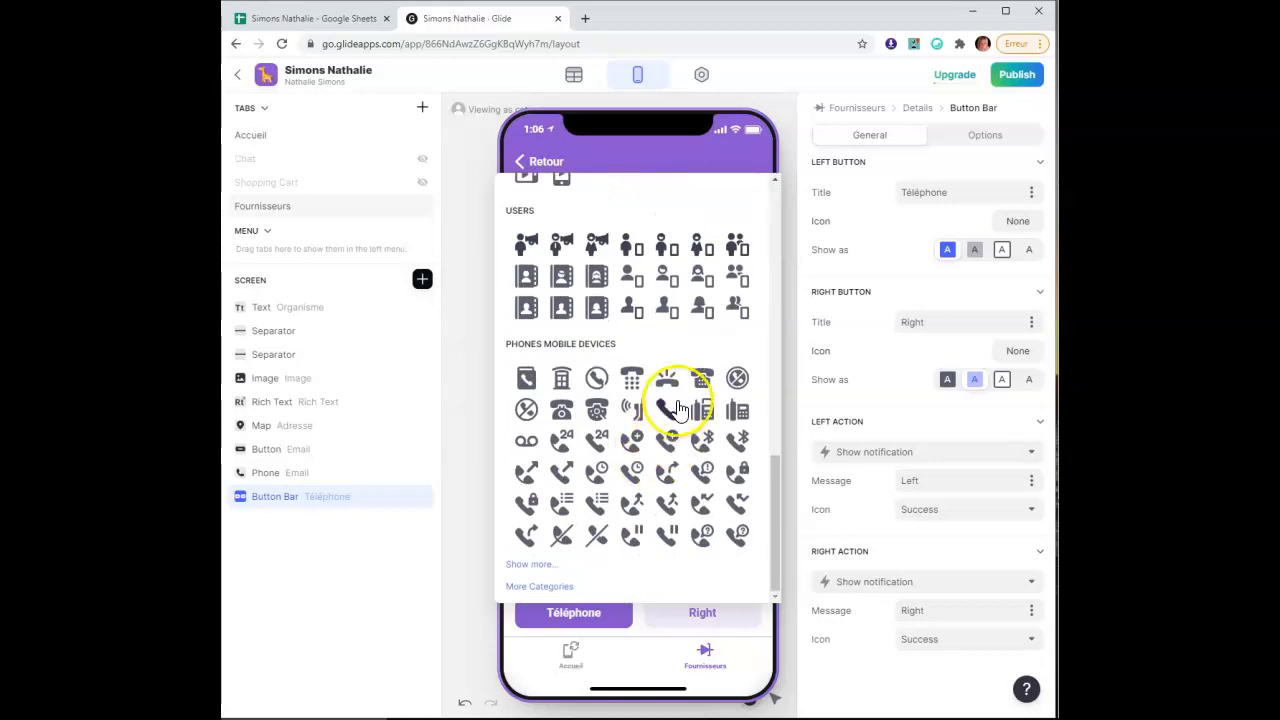
left_click(700, 377)
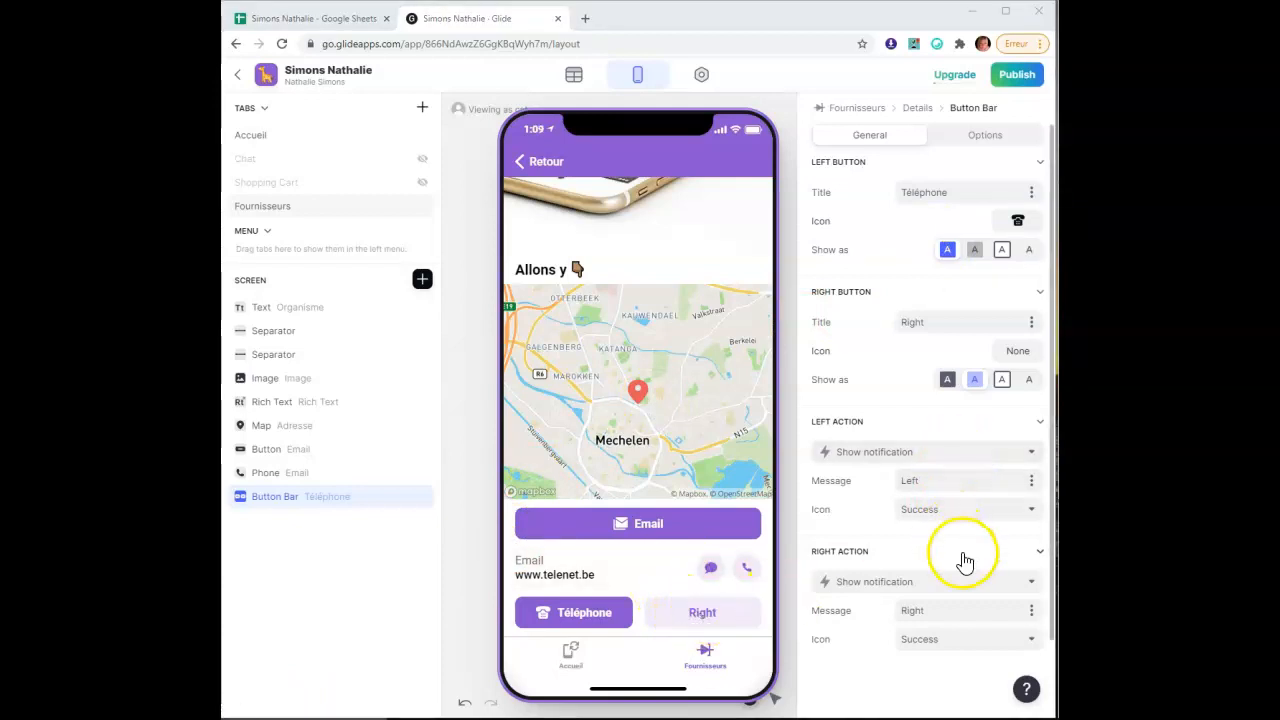
Title the button bar's right button "Message" and show the Téléphone button as Transparent
scroll(963, 545, "down", 1)
scroll(951, 363, "up", 1)
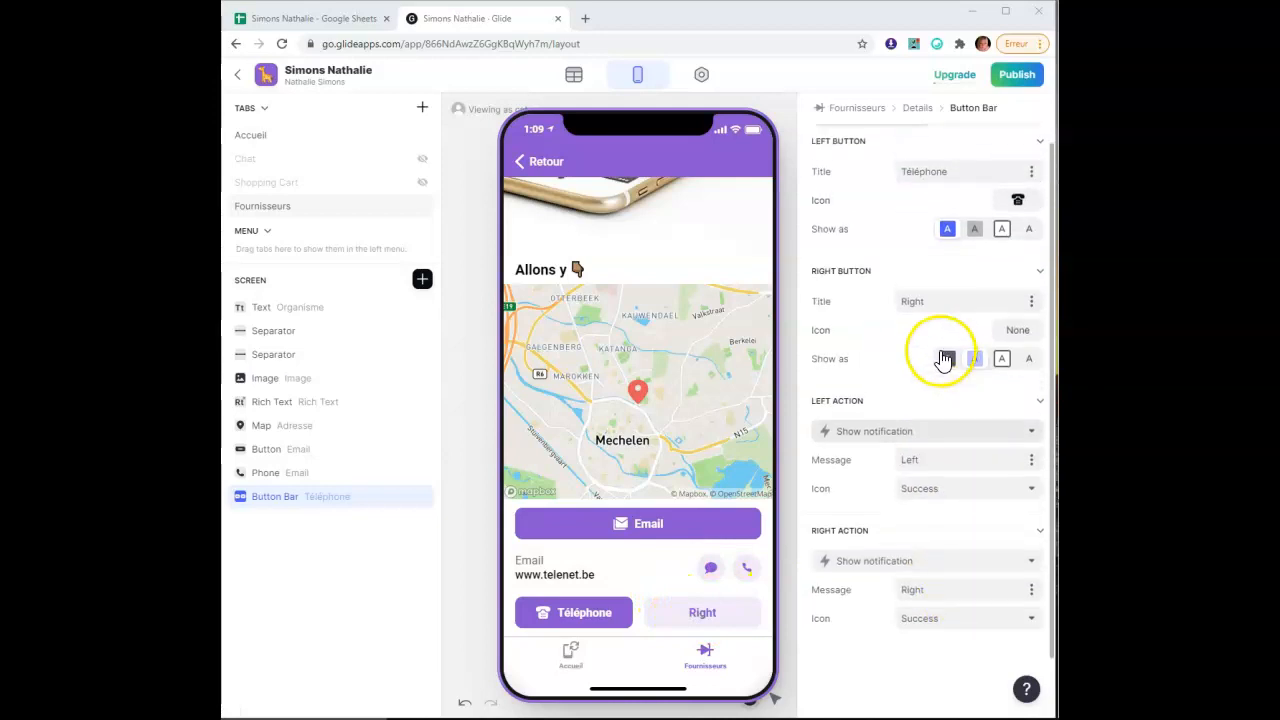
scroll(945, 360, "up", 1)
left_click_drag(932, 322, 888, 330)
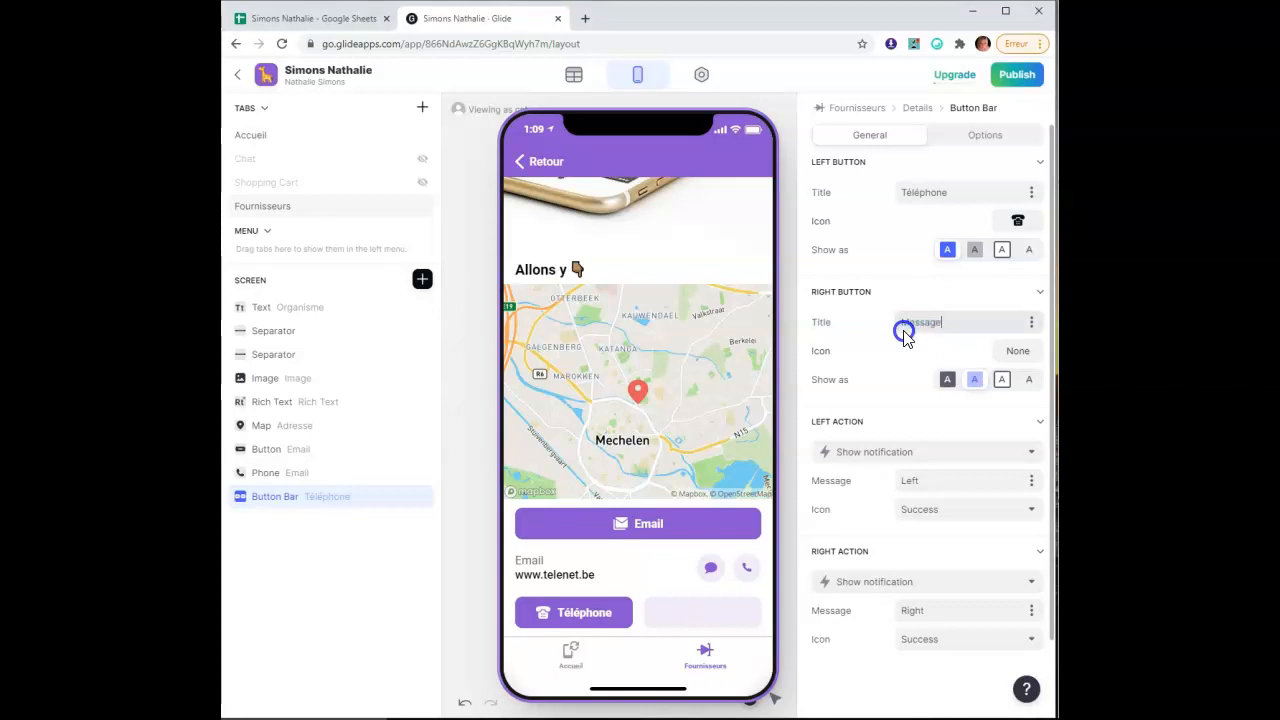
left_click(976, 258)
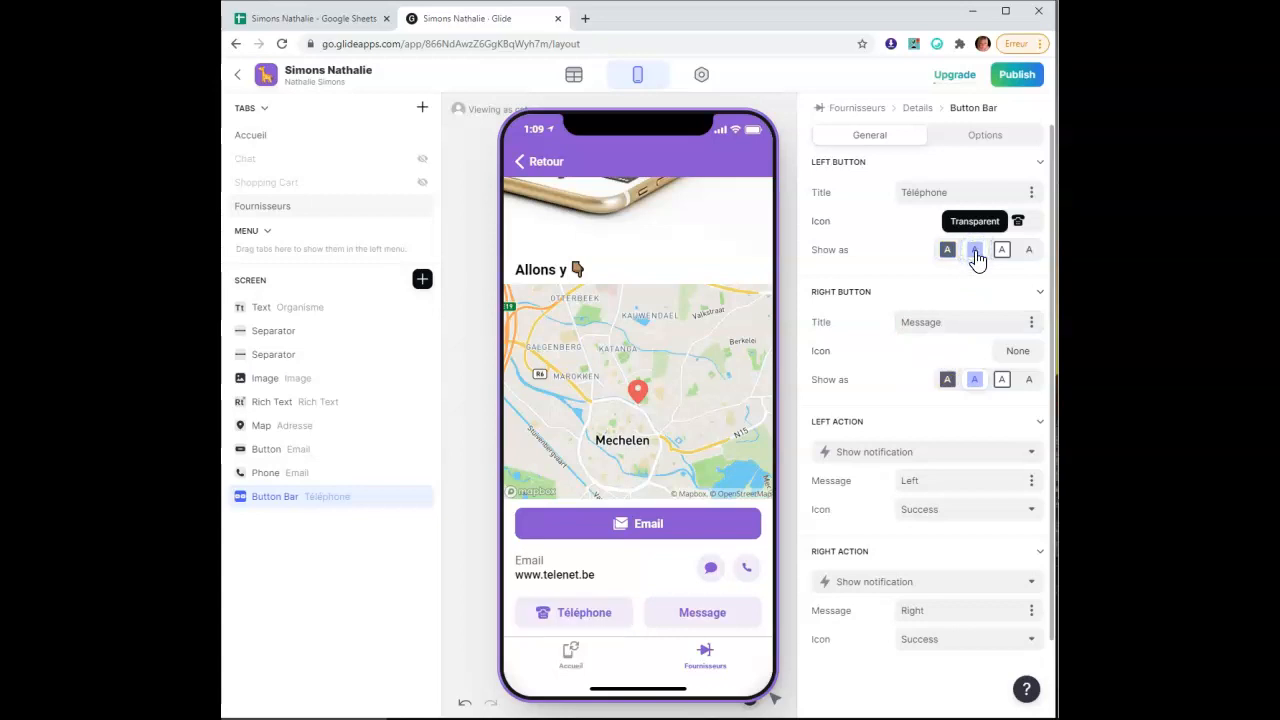
Show the Message button as Filled and give it a person-with-envelope icon found by searching the icons for "message"
left_click(1003, 386)
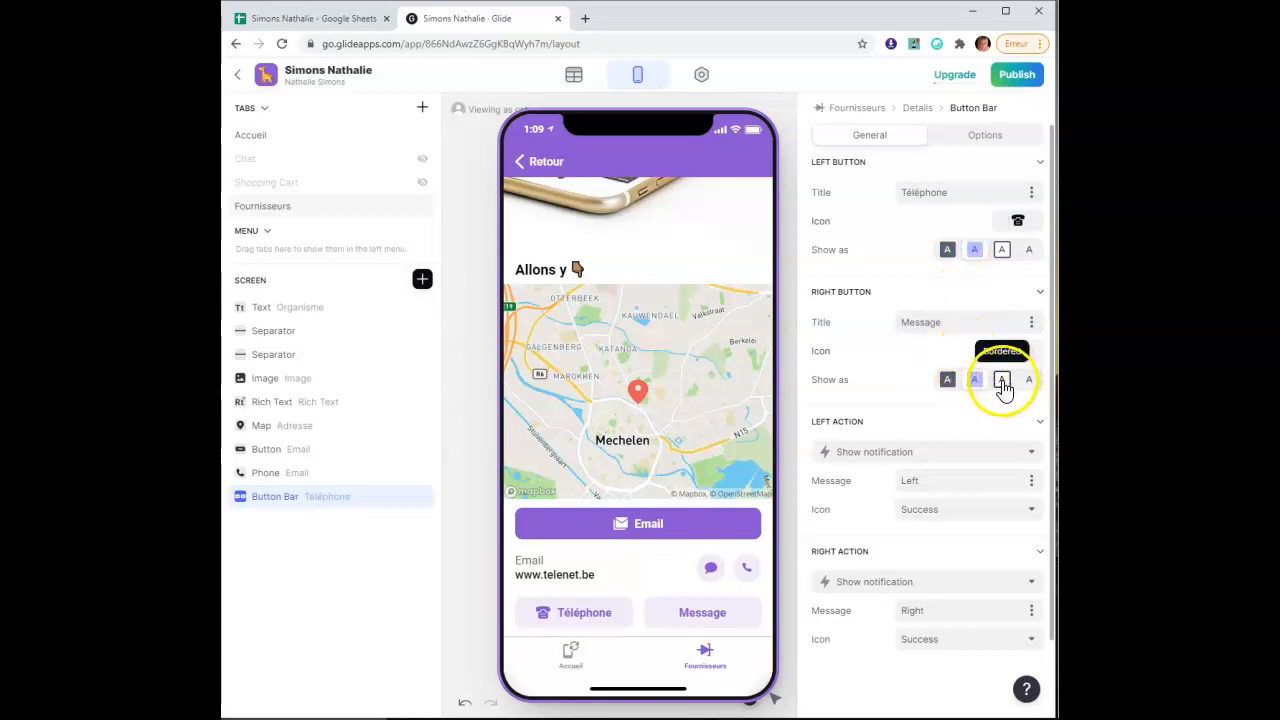
left_click(948, 381)
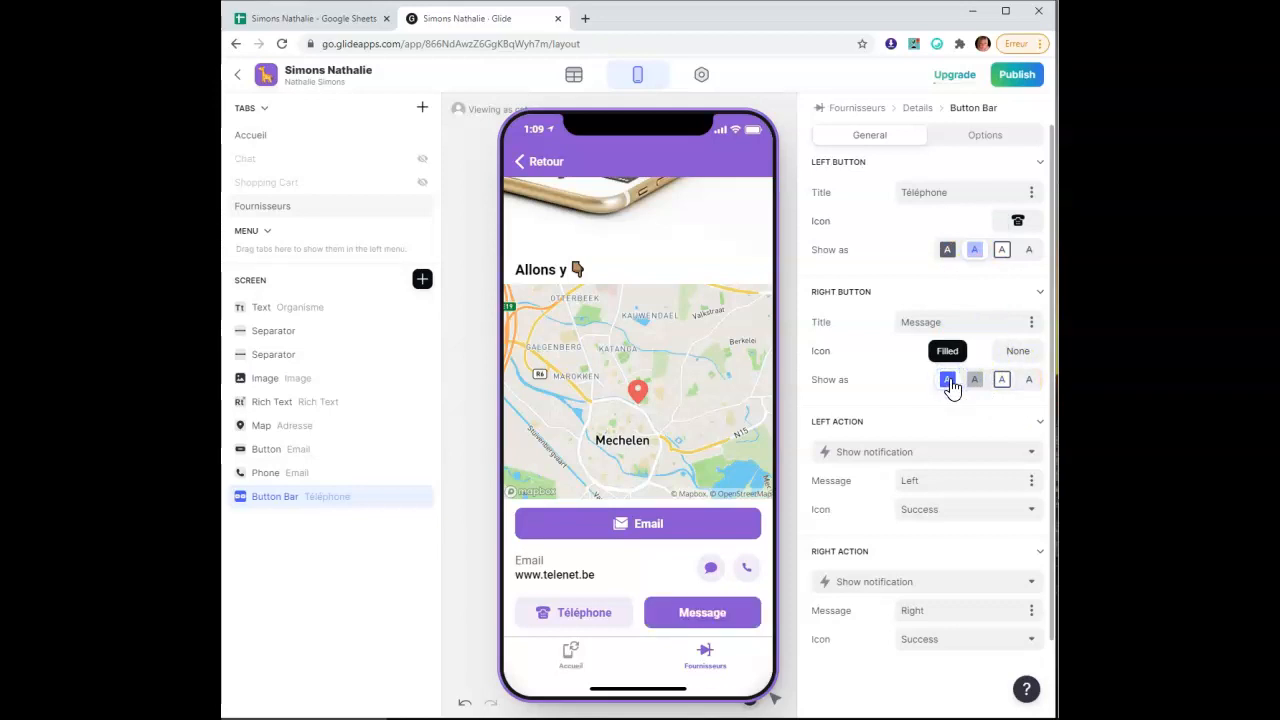
left_click(1017, 352)
left_click(565, 209)
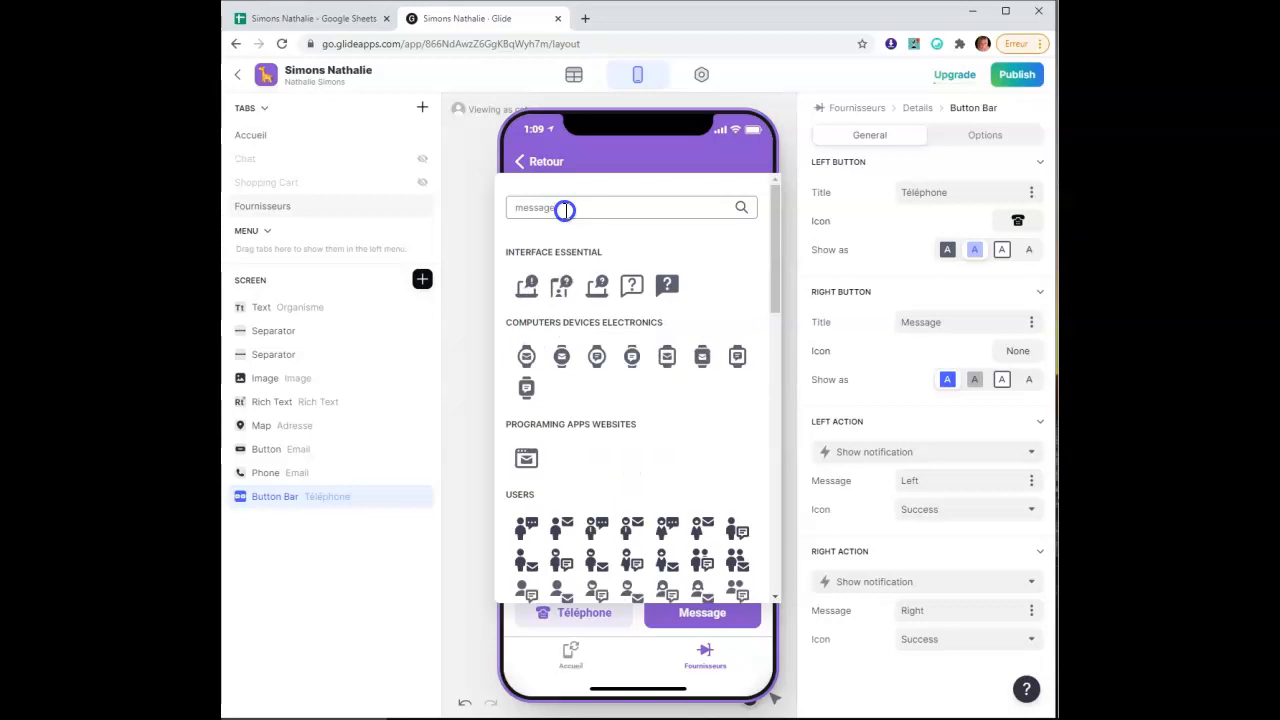
left_click(527, 564)
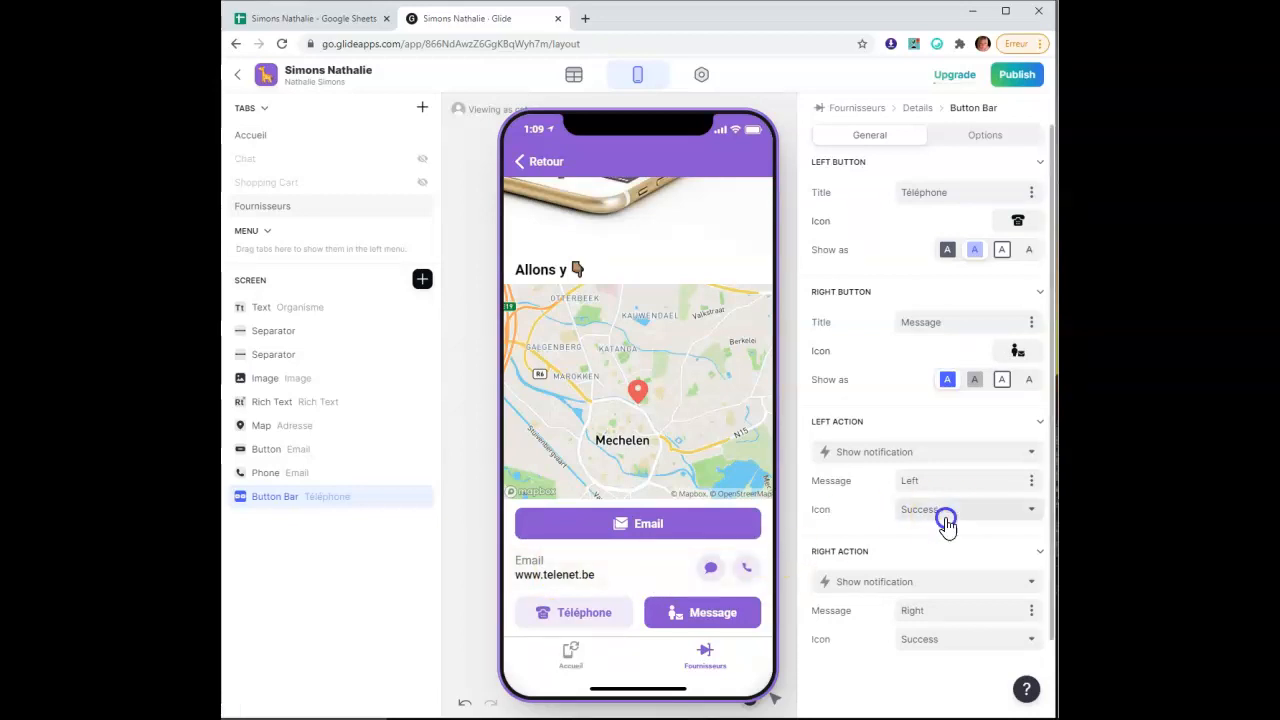
Set the Téléphone button's action to Dial phone number, using the Téléphone column as the phone number
left_click(566, 615)
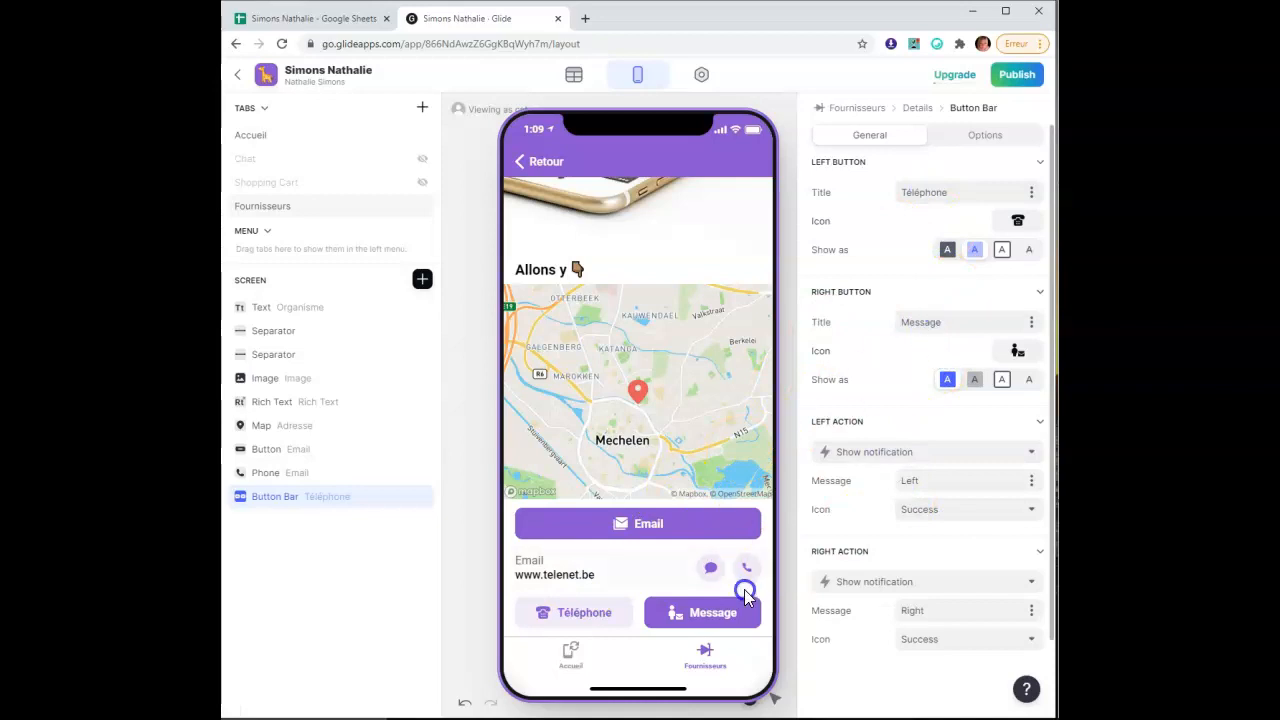
scroll(934, 434, "down", 1)
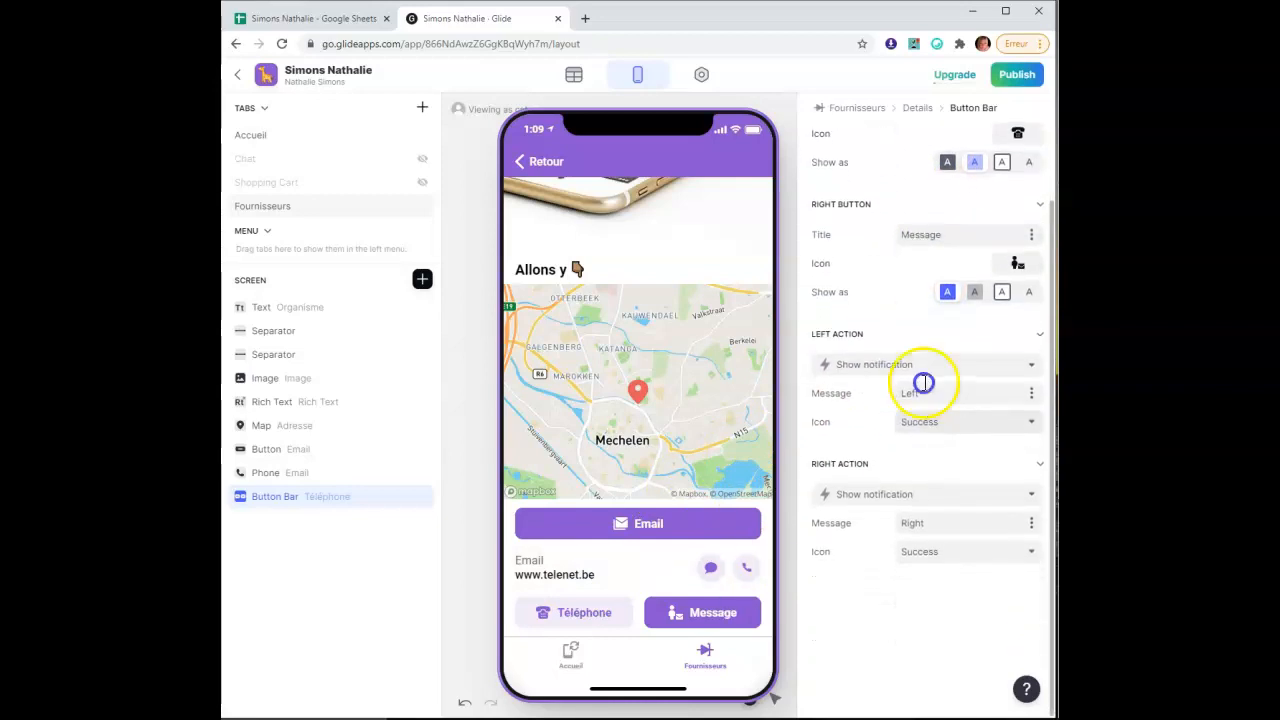
left_click(598, 615)
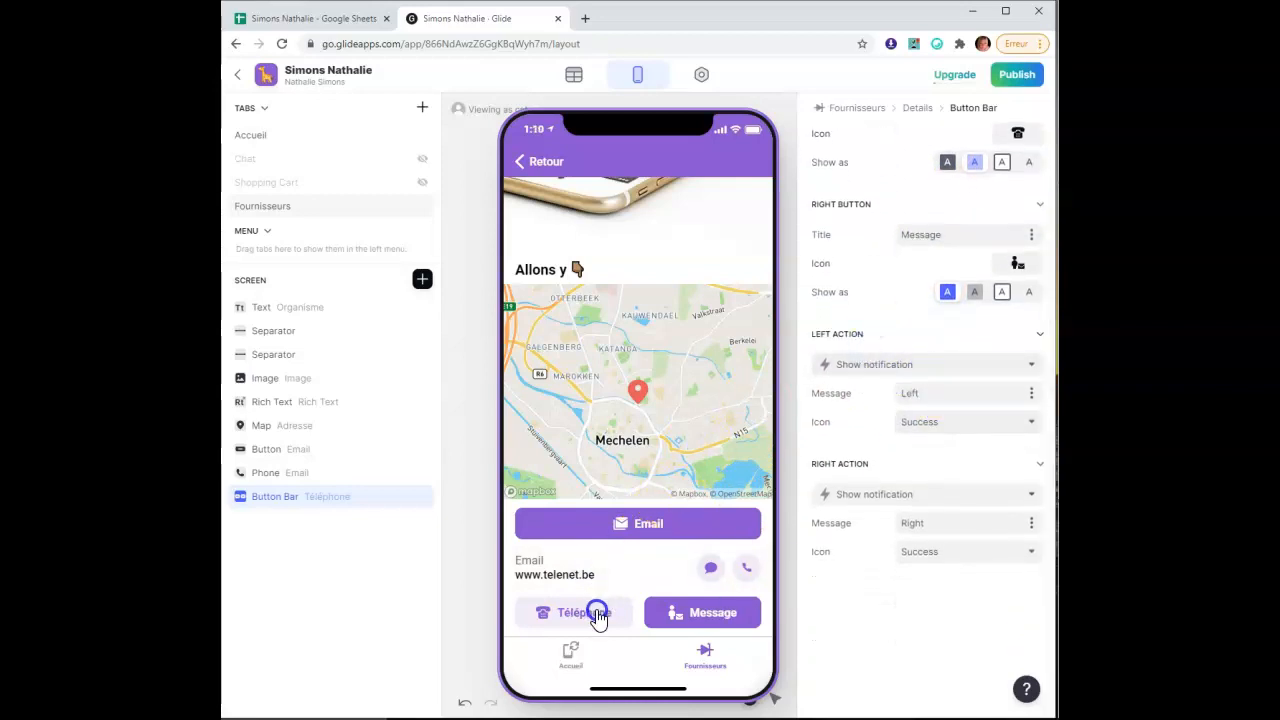
left_click(942, 367)
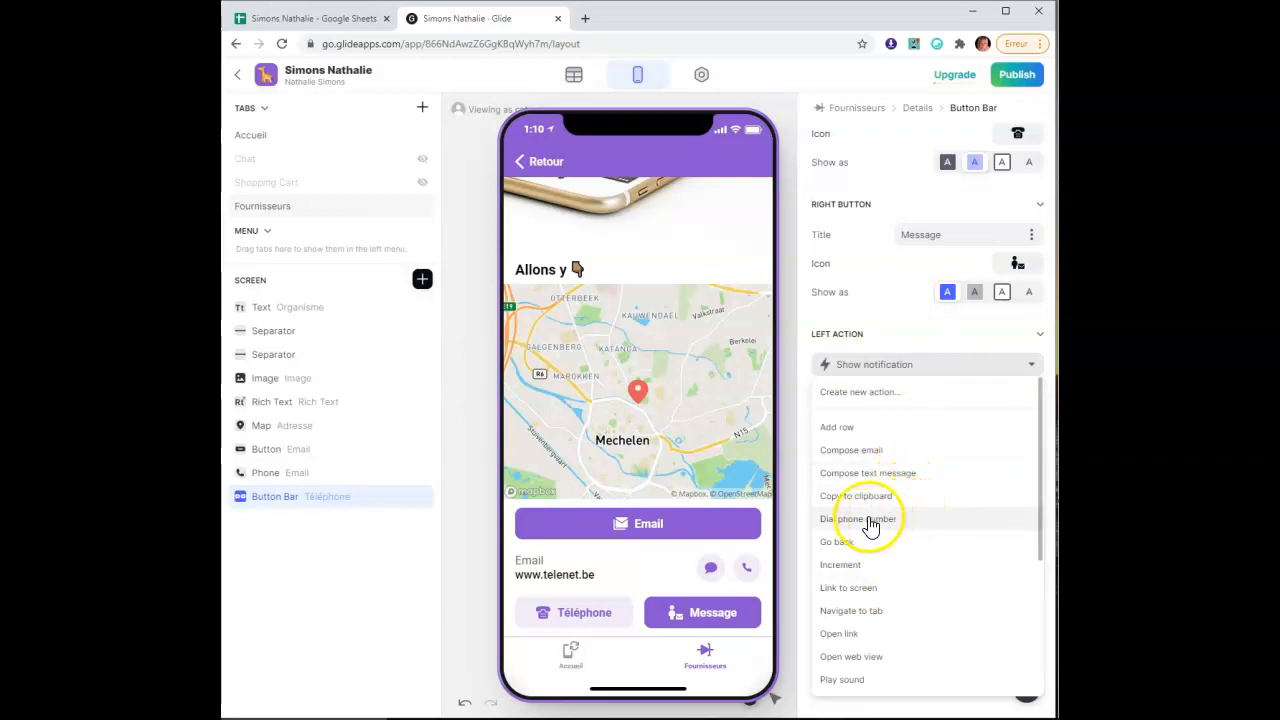
left_click(903, 522)
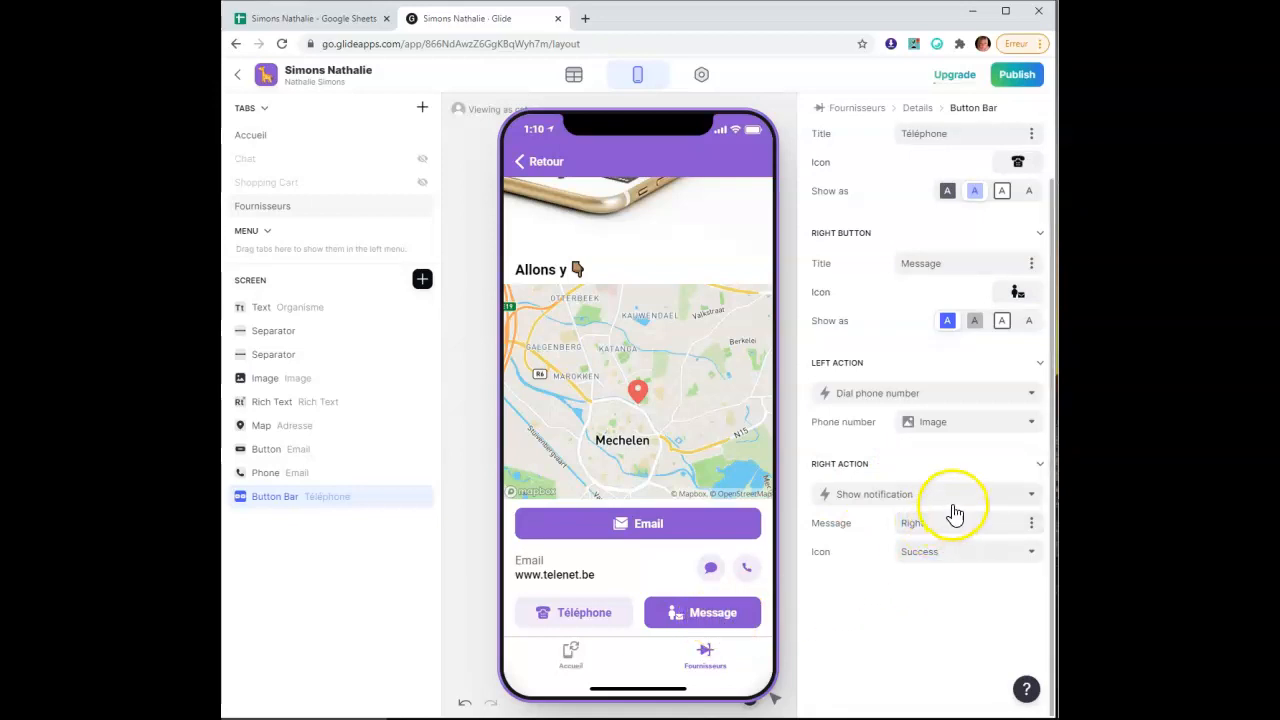
left_click(952, 431)
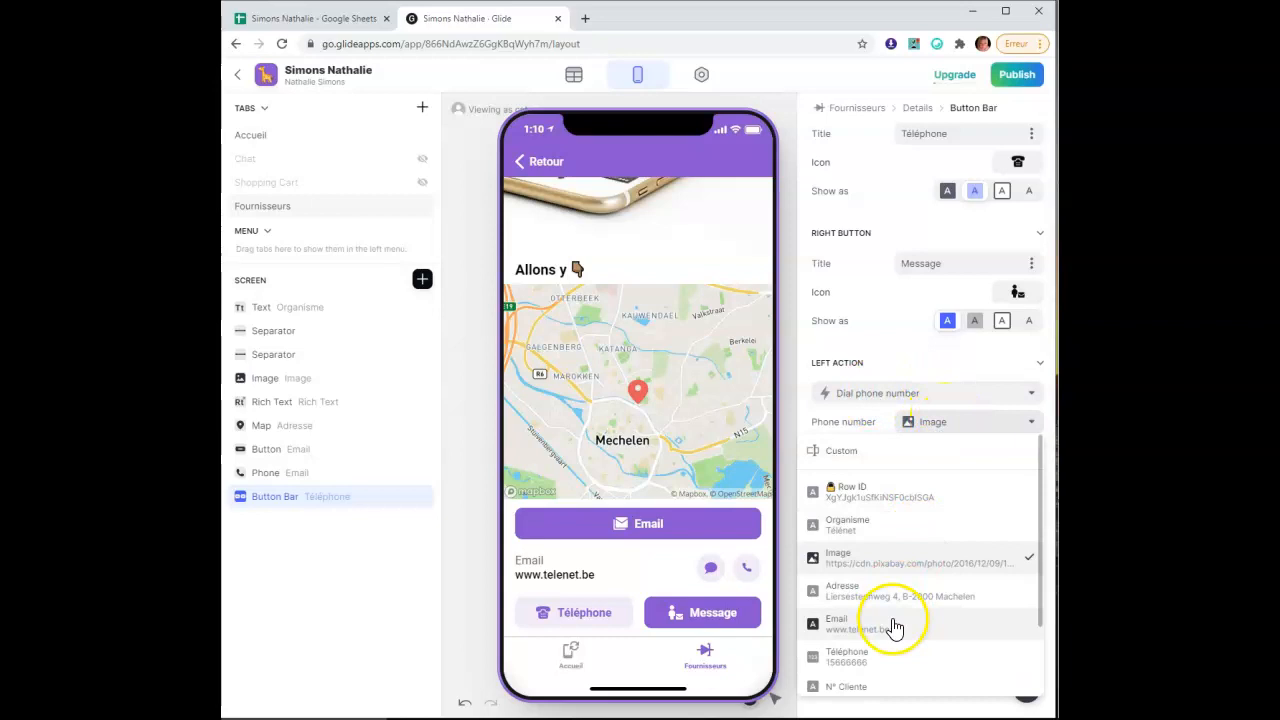
left_click(886, 658)
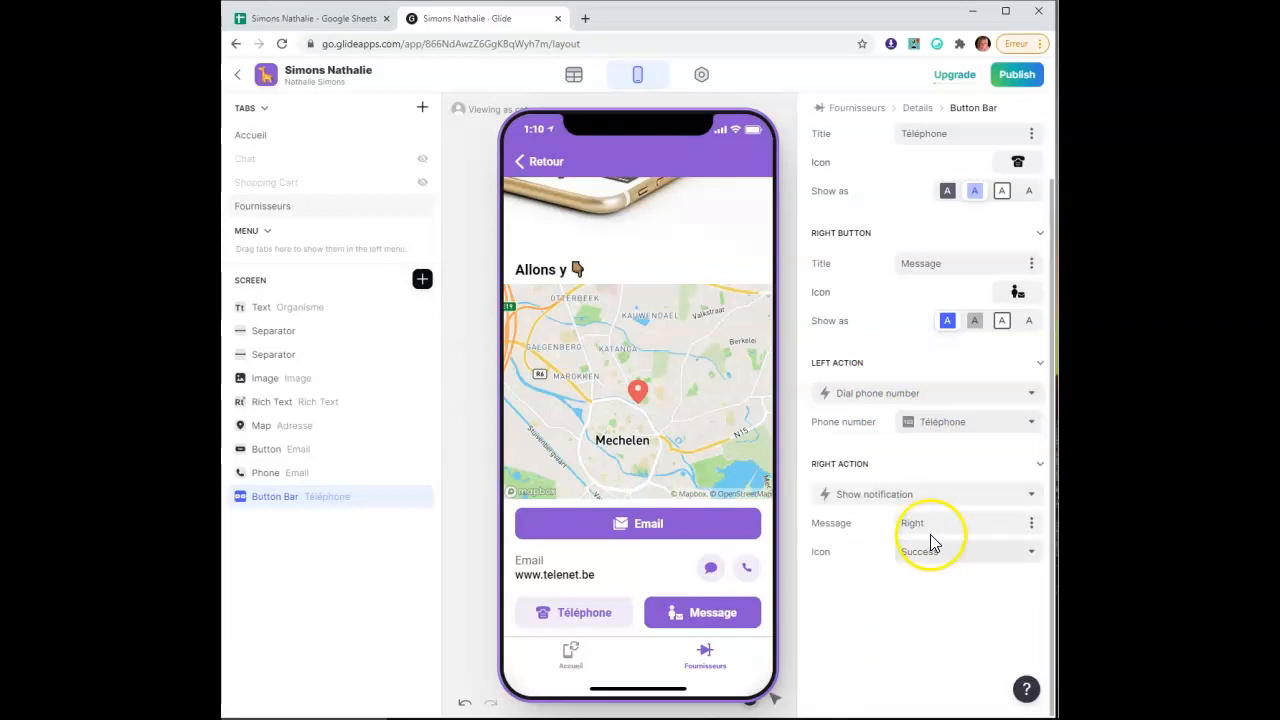
Set the Message button's action to Compose text message, using the Téléphone column as the phone number
left_click(934, 494)
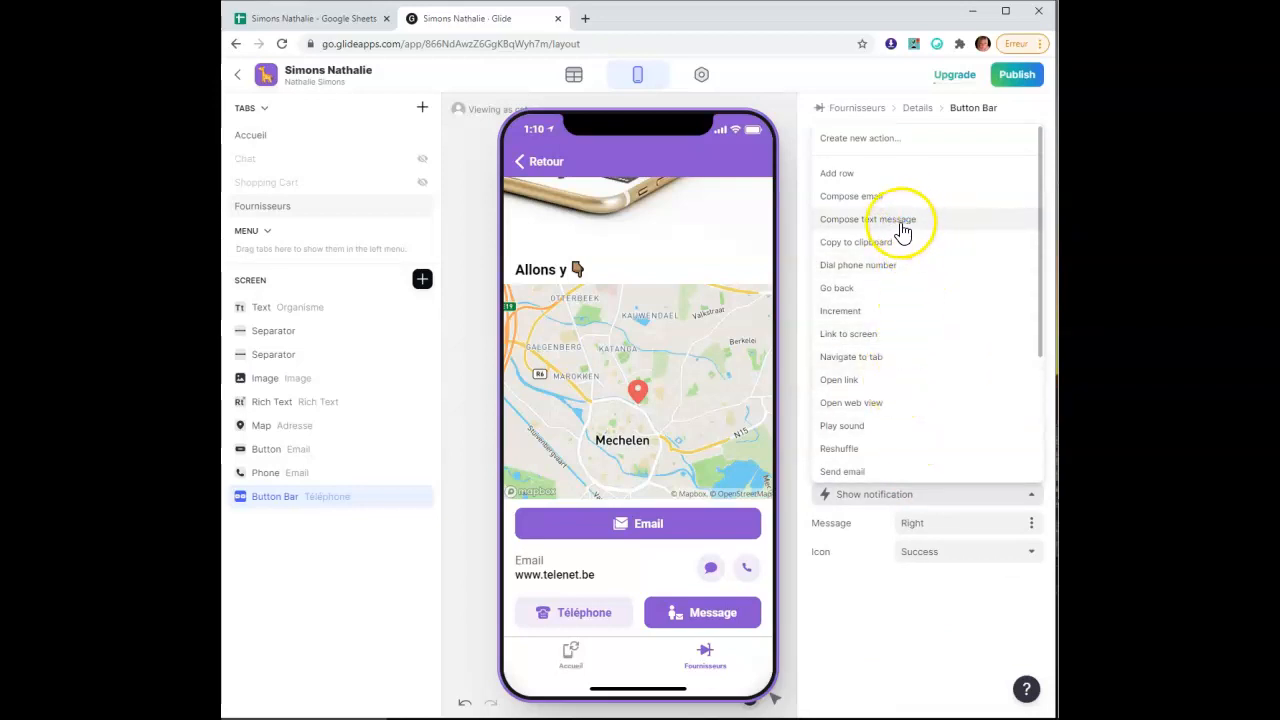
left_click(938, 221)
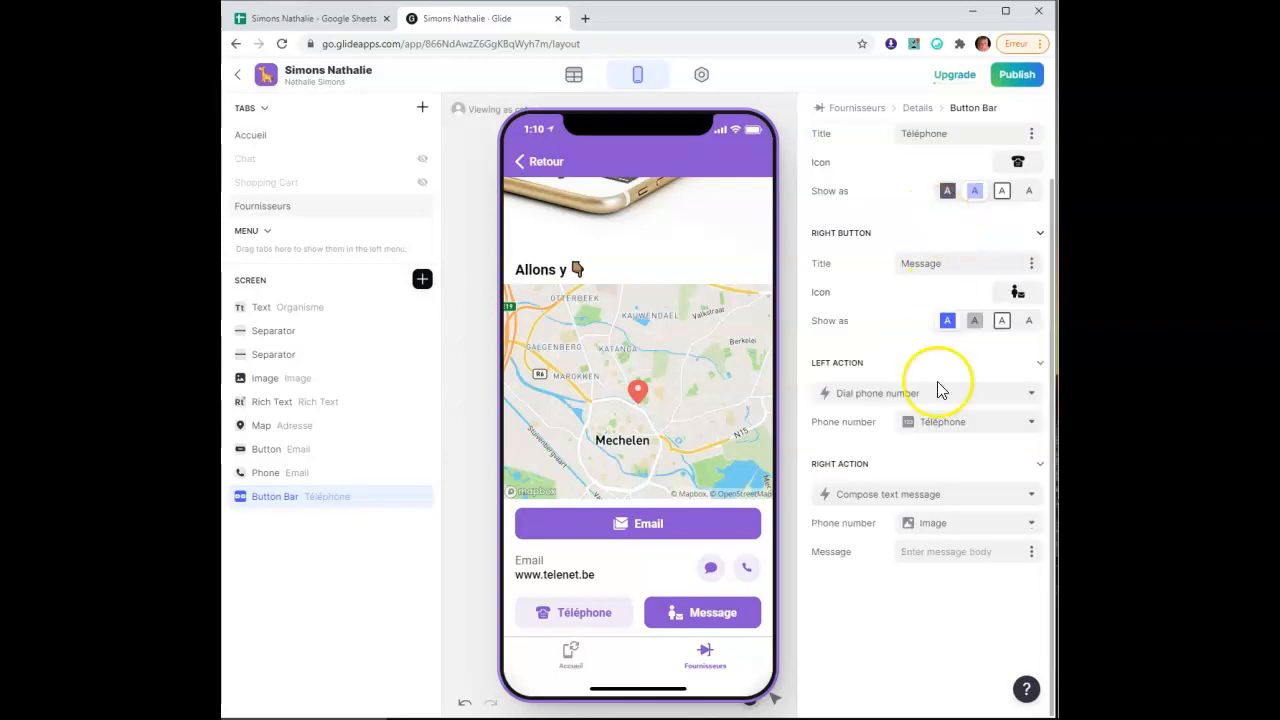
left_click(971, 530)
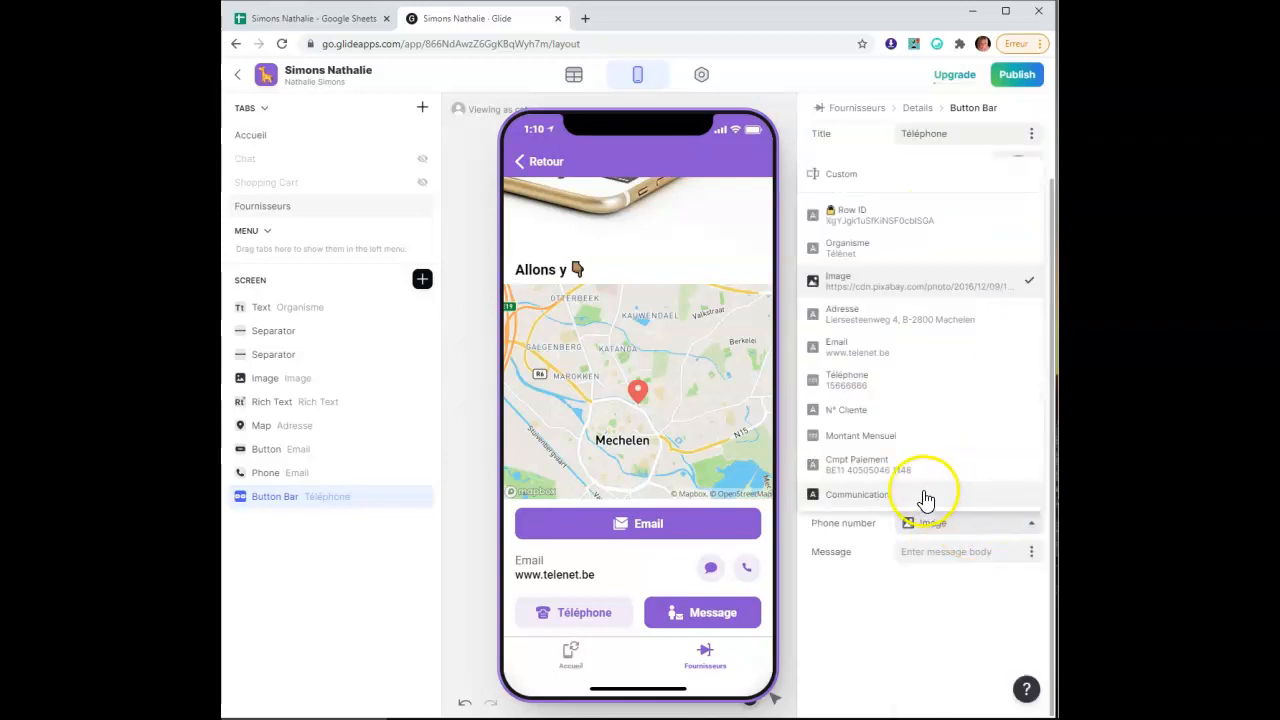
left_click(897, 385)
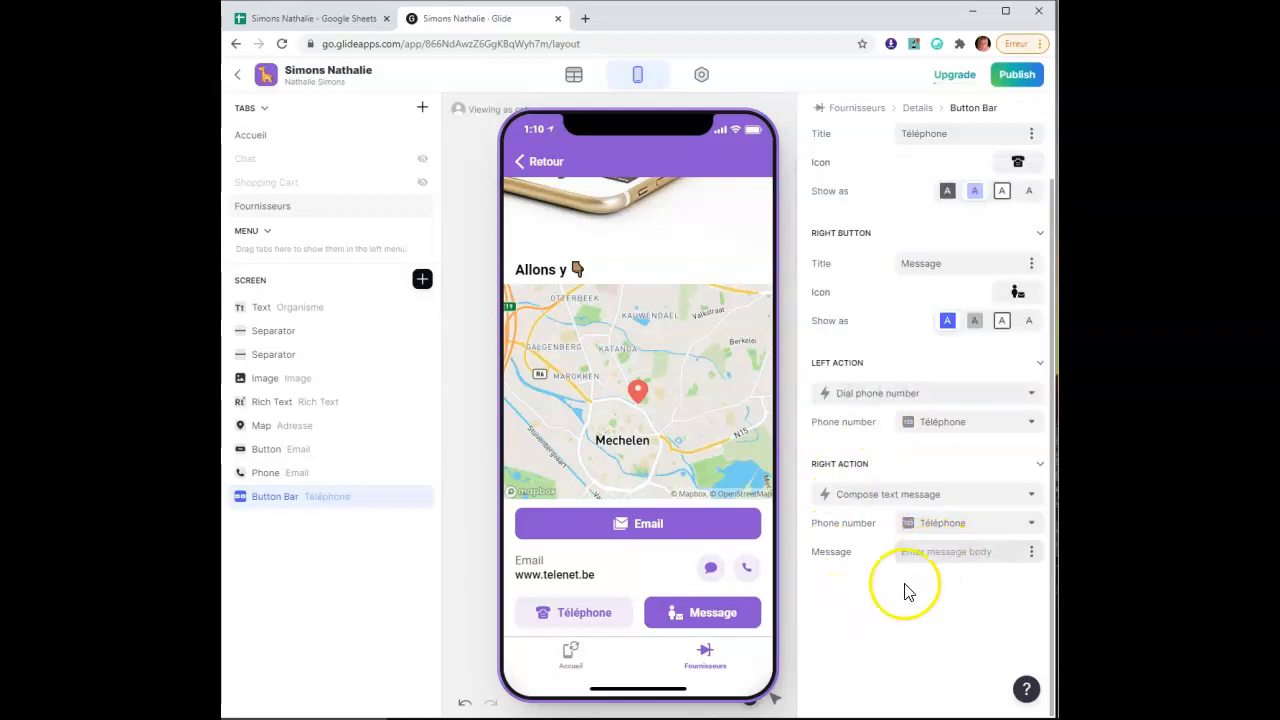
left_click(891, 621)
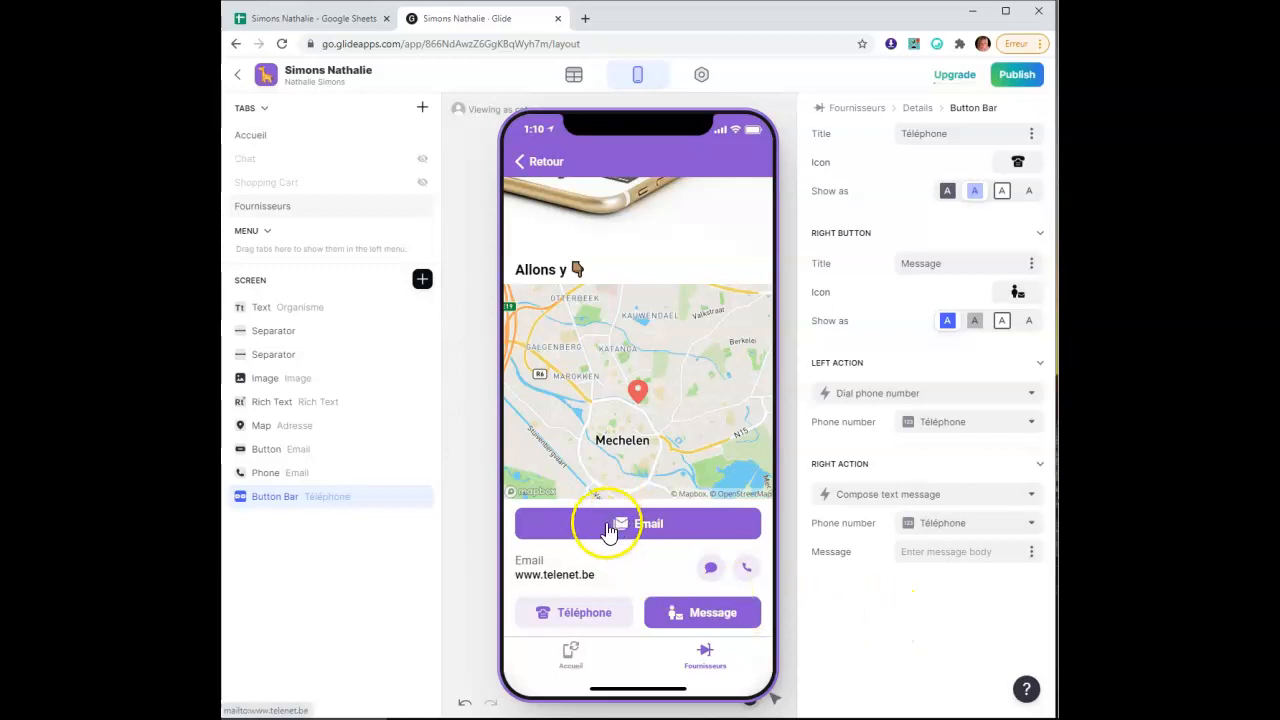
Switch to the Google Sheets workbook and enter 99 as Télénet's Montant Mensuel on the Fiches Fournisseurs sheet
left_click(340, 22)
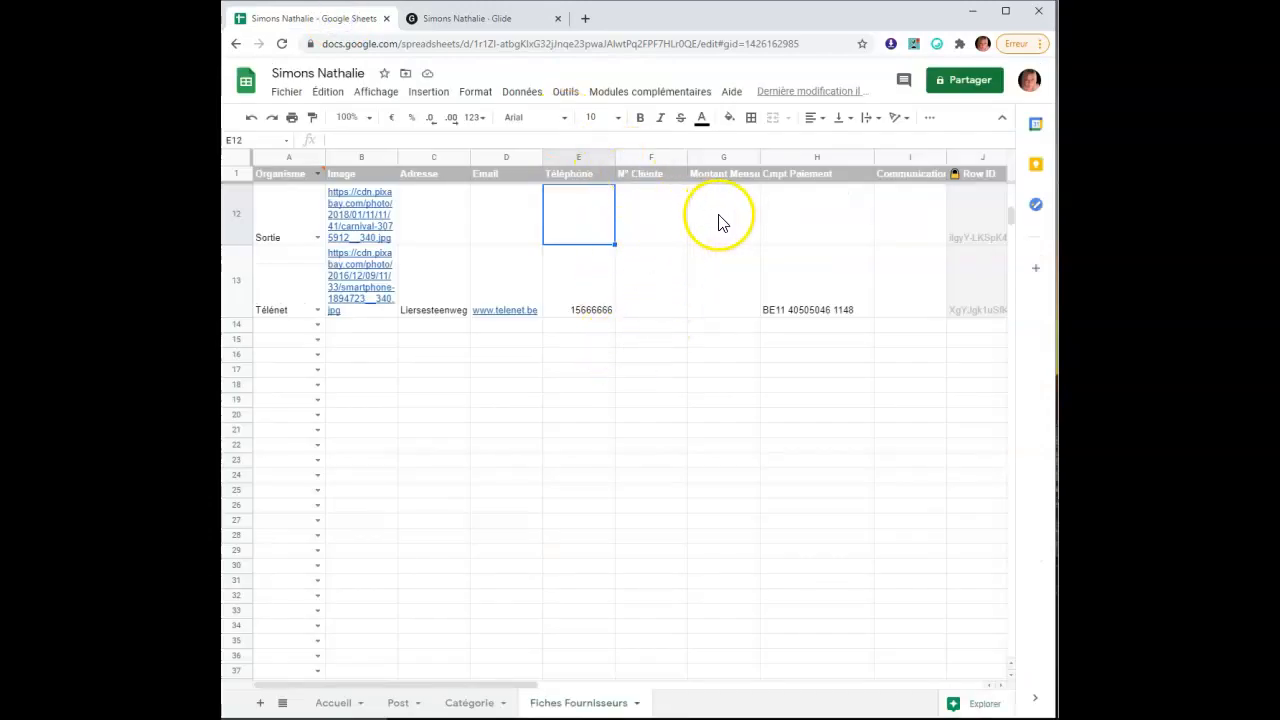
left_click(467, 25)
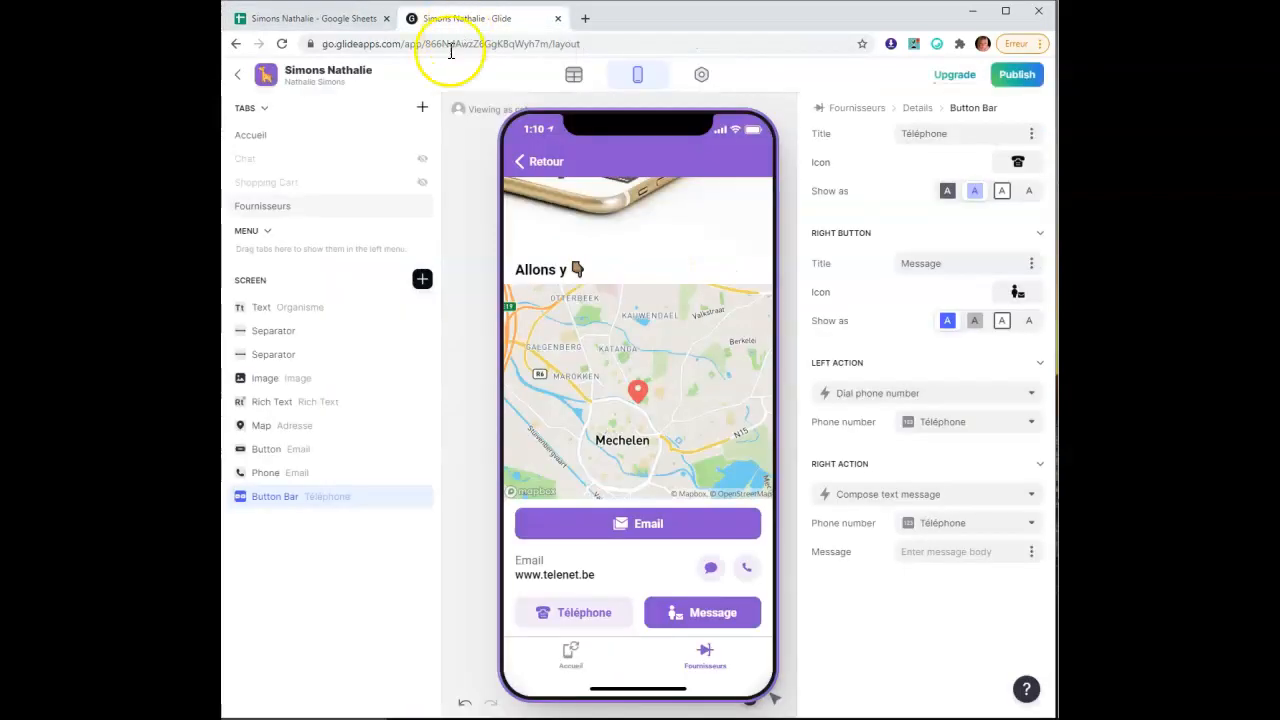
left_click(422, 282)
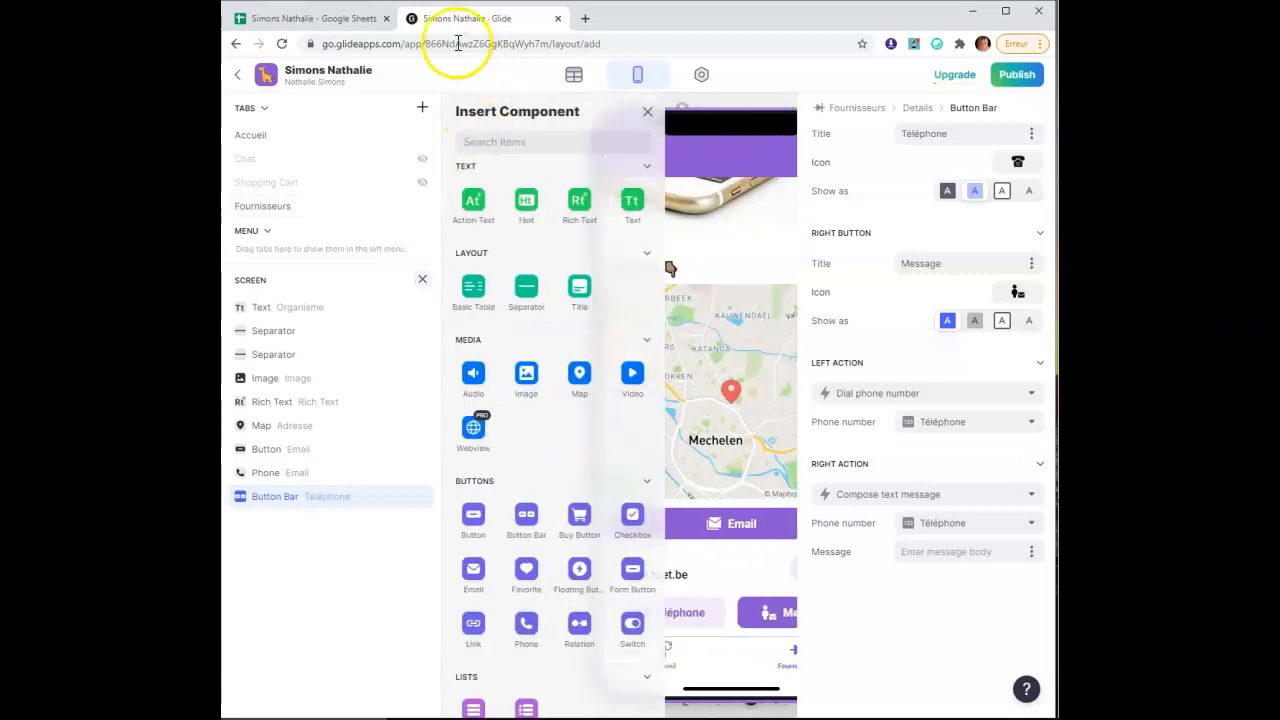
left_click(288, 20)
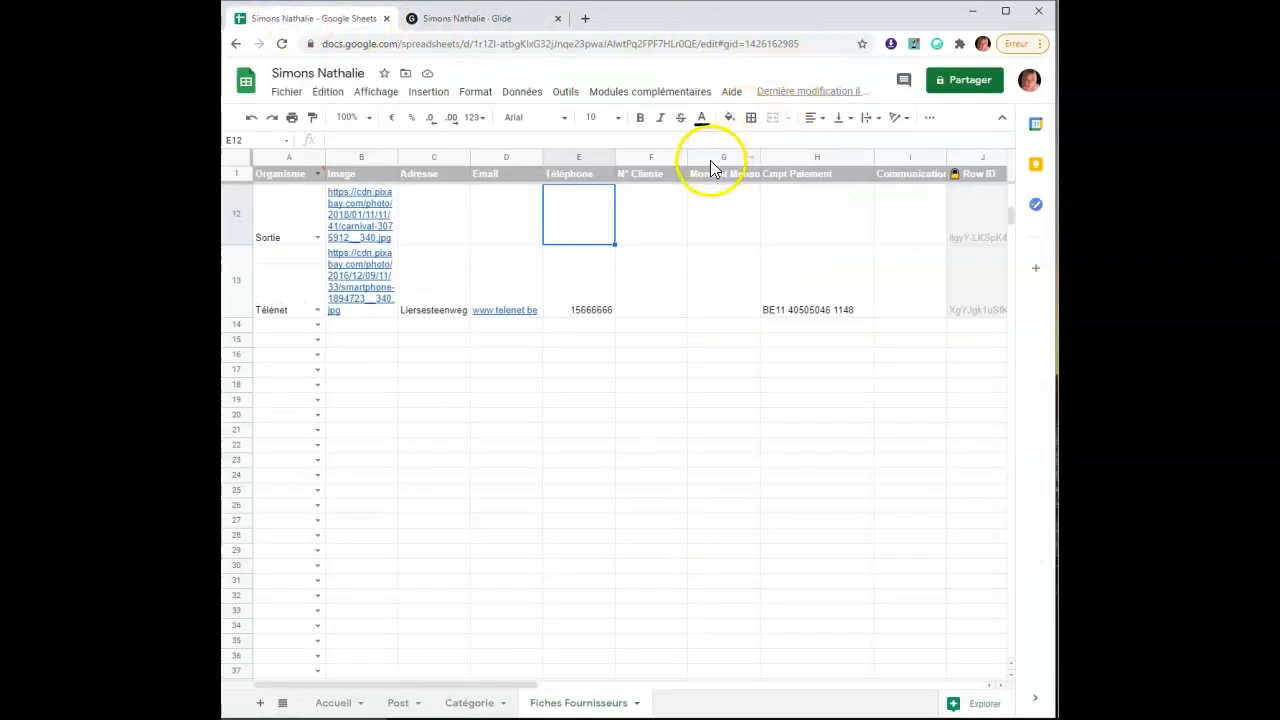
left_click(732, 289)
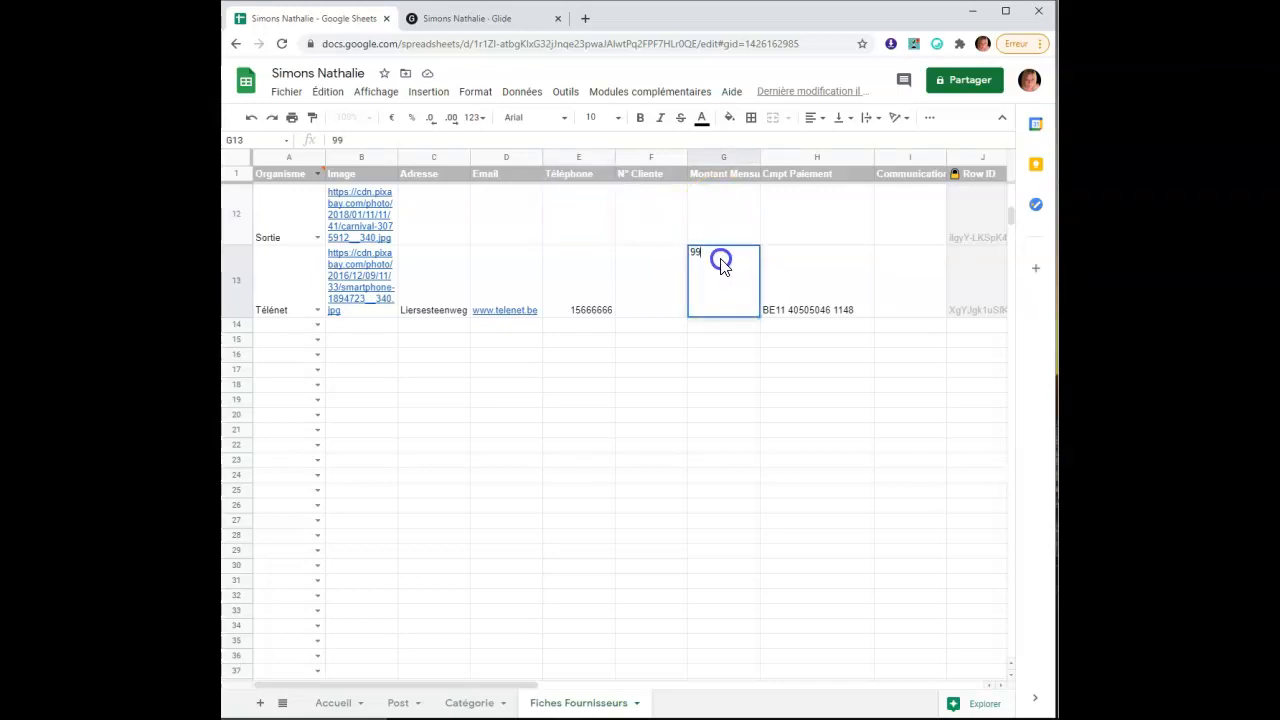
left_click(721, 190)
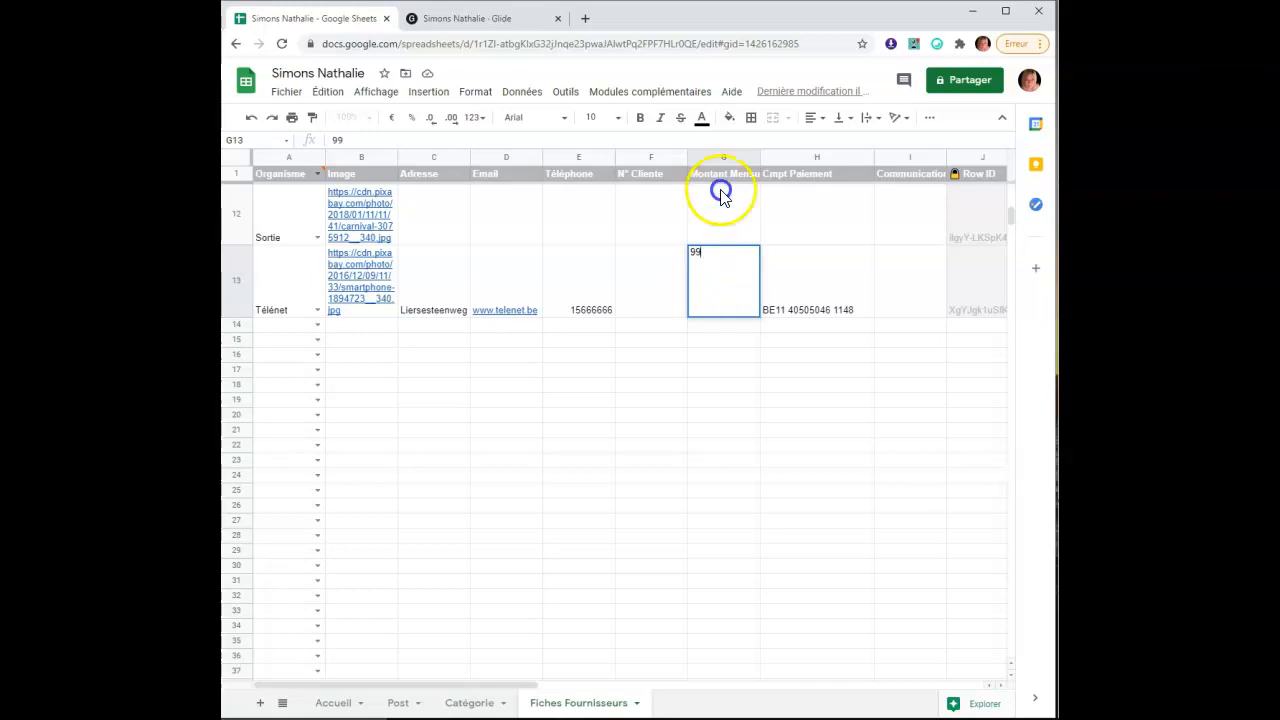
Format the whole Montant Mensuel column as euro currency
left_click(711, 154)
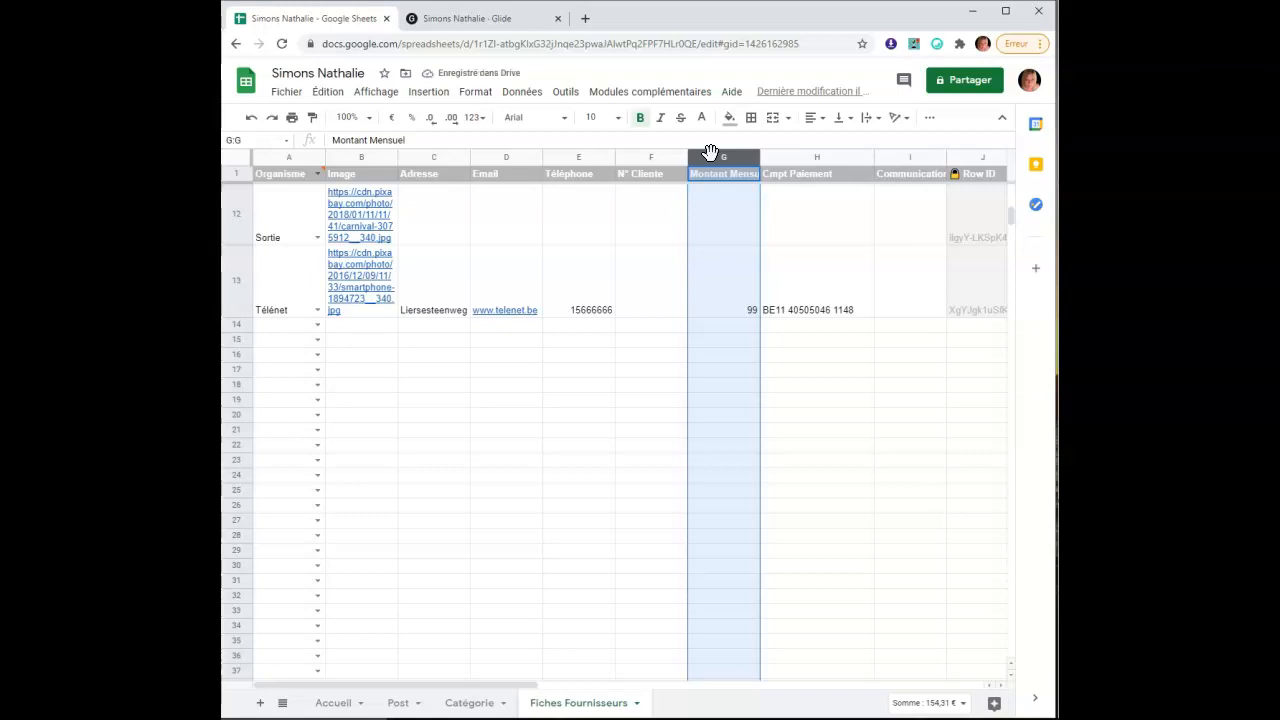
left_click(395, 121)
left_click(652, 372)
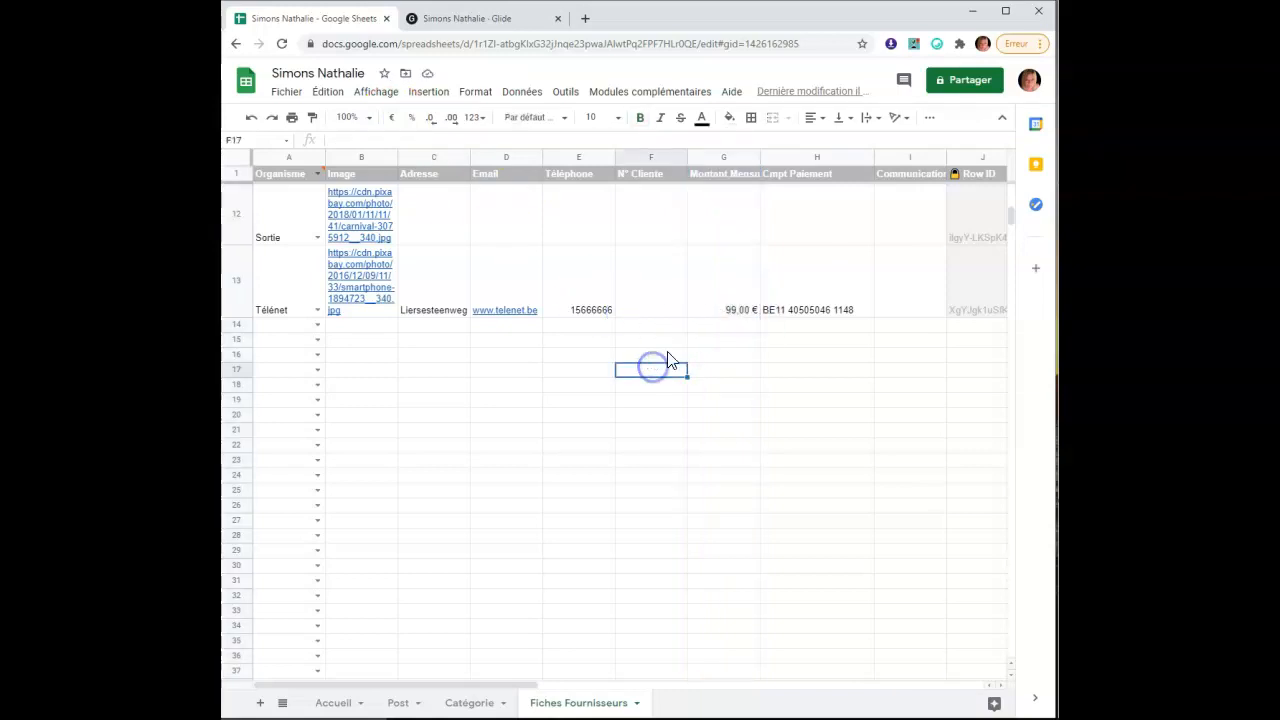
Return to Glide, look through the available components and add a Text component below the Button Bar
left_click(475, 24)
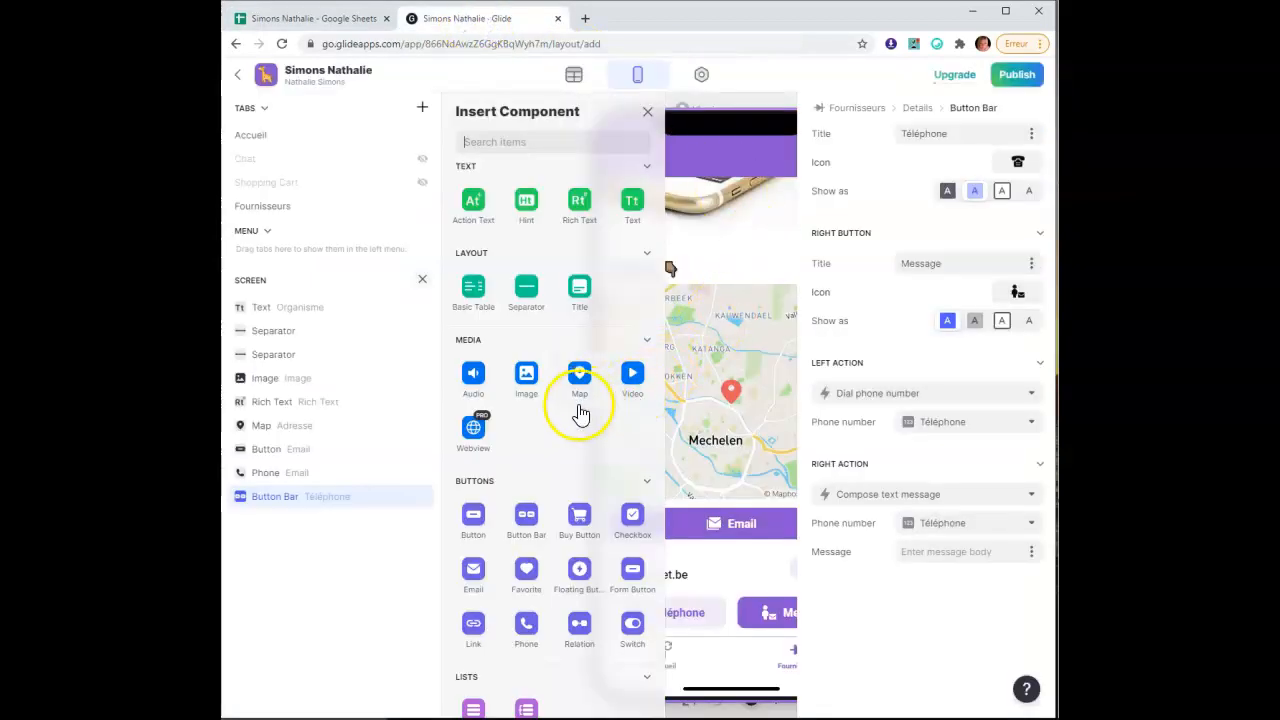
scroll(567, 460, "down", 3)
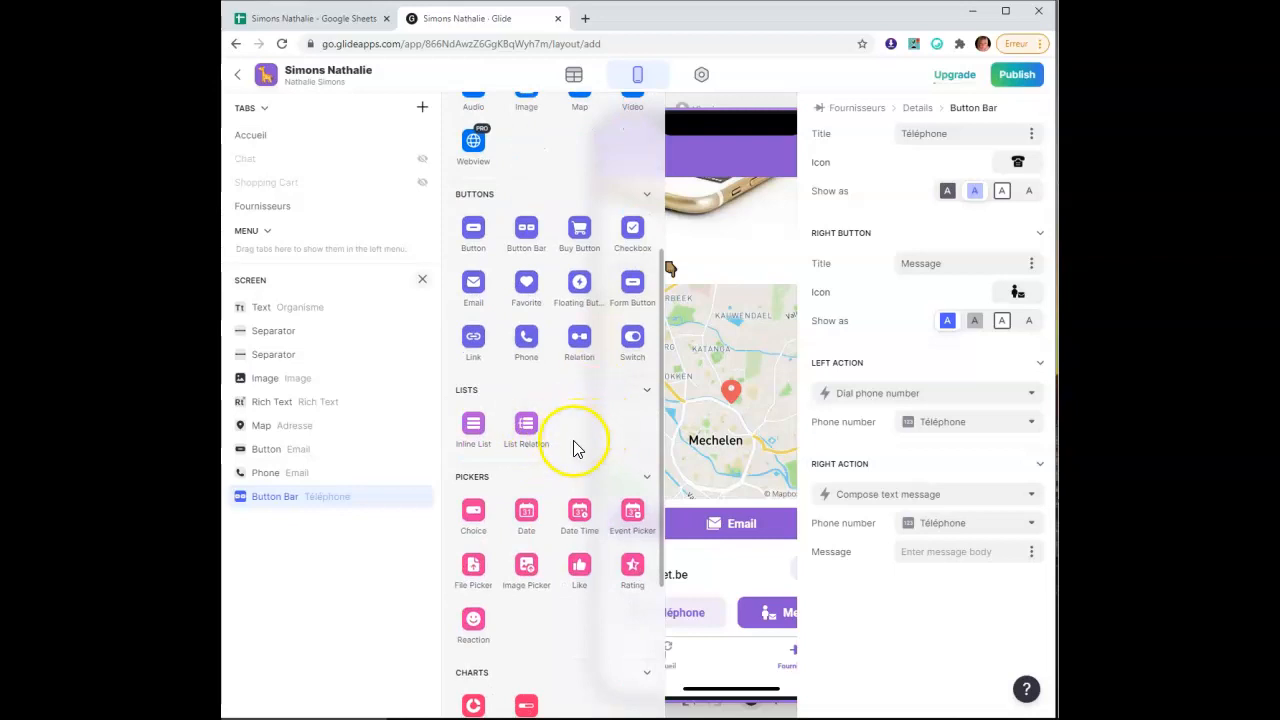
scroll(573, 448, "down", 3)
scroll(573, 448, "up", 3)
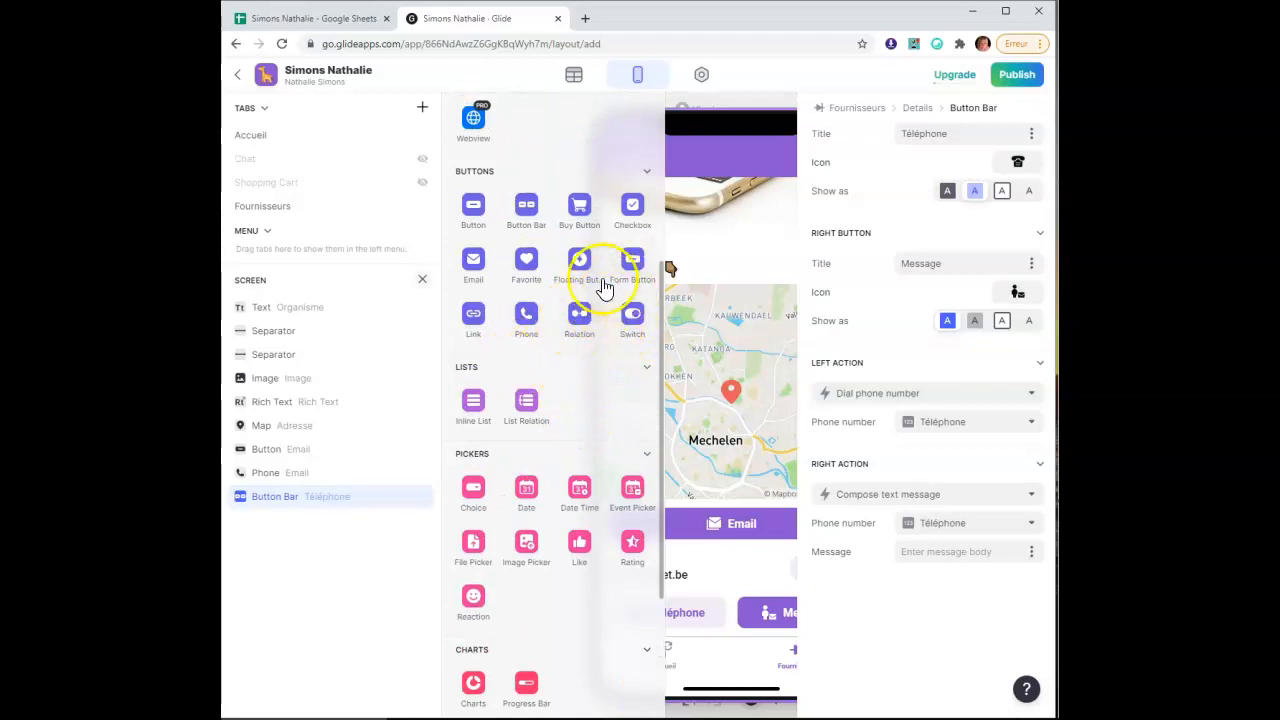
scroll(560, 290, "up", 3)
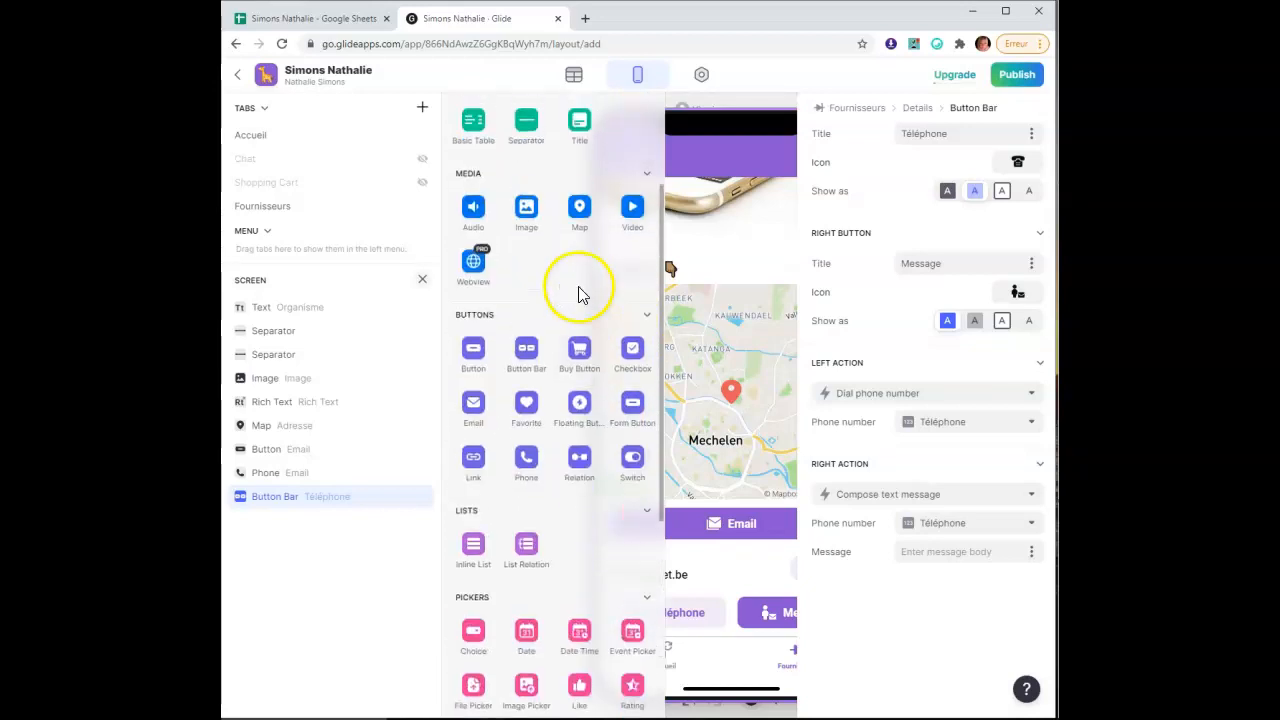
scroll(550, 350, "up", 2)
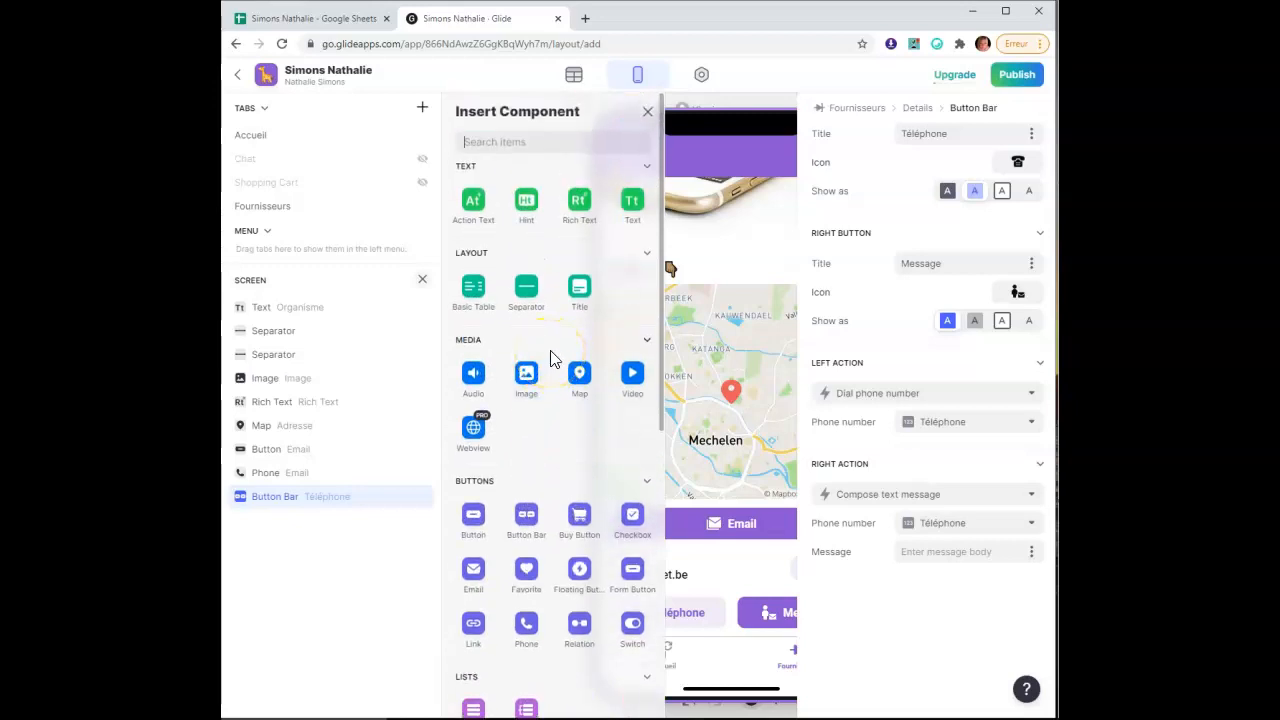
scroll(550, 355, "down", 3)
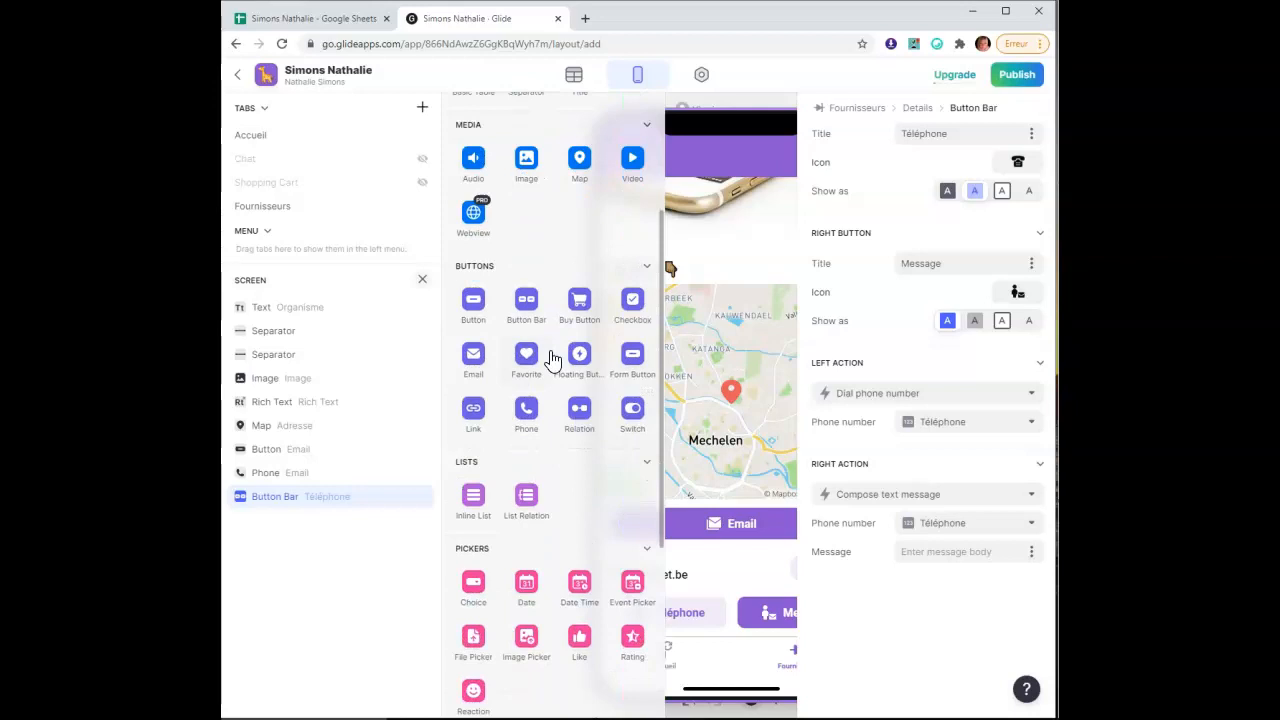
scroll(553, 358, "down", 4)
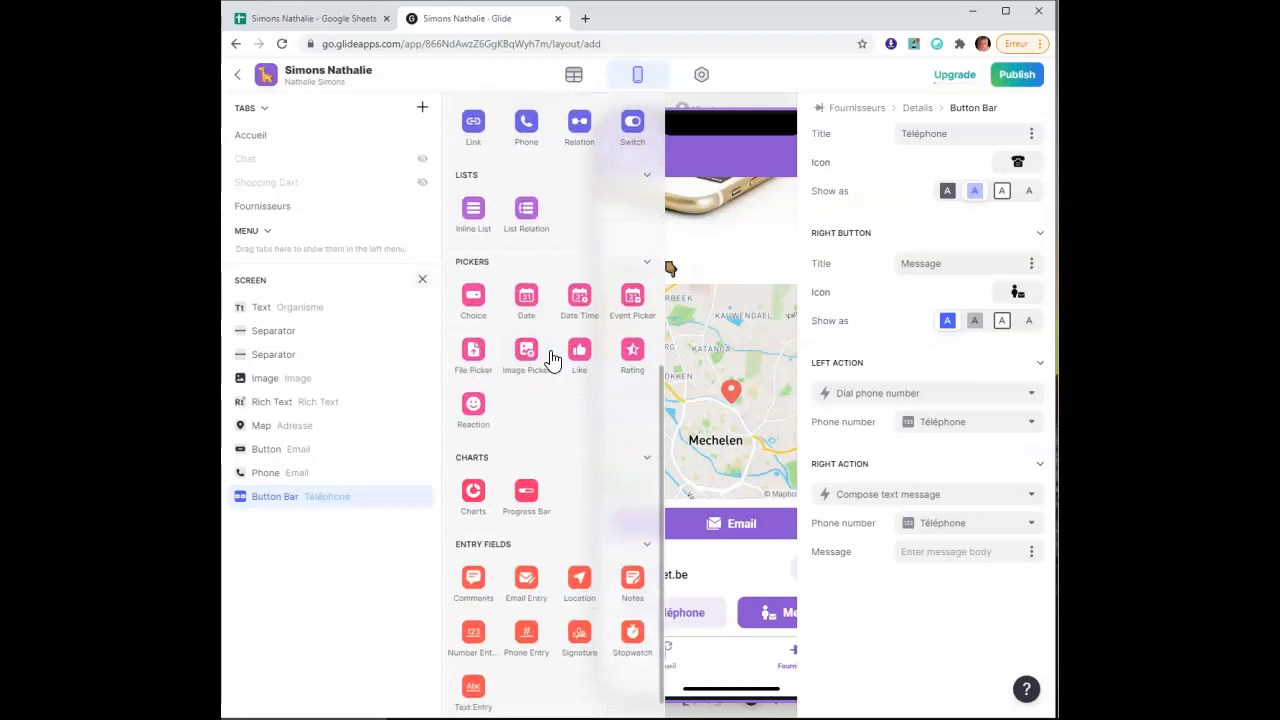
scroll(551, 386, "down", 1)
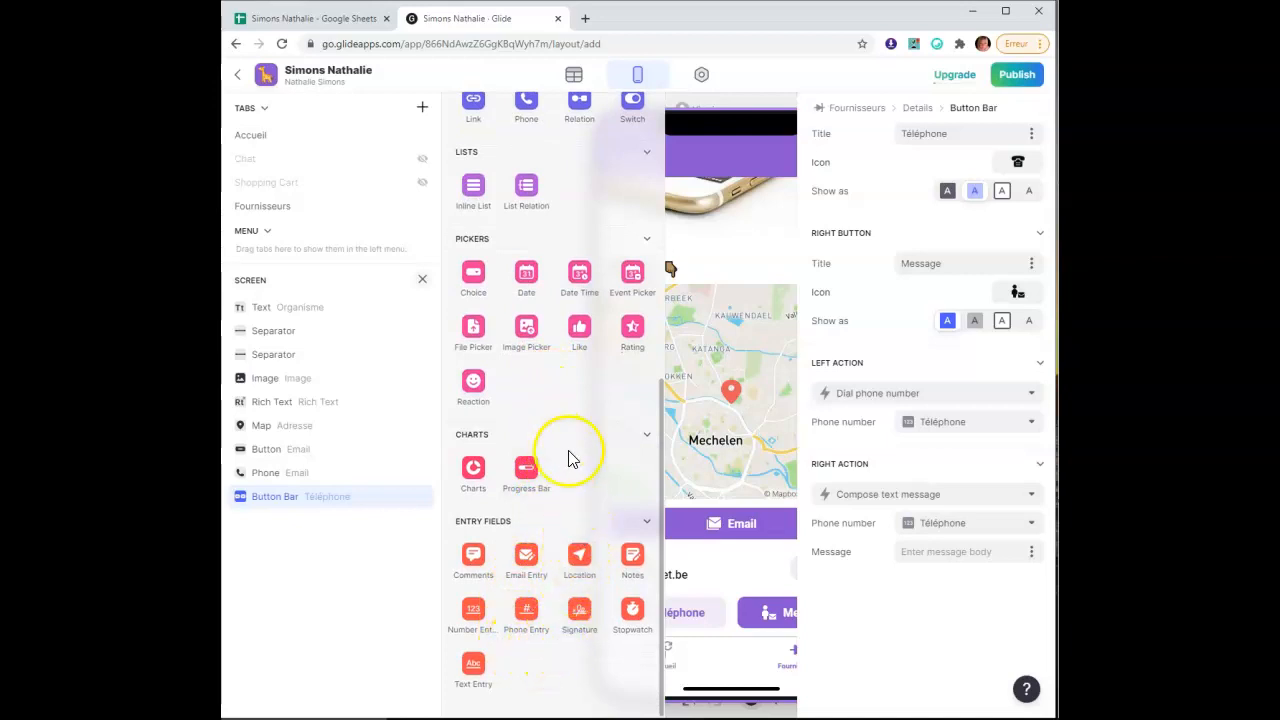
scroll(575, 462, "up", 3)
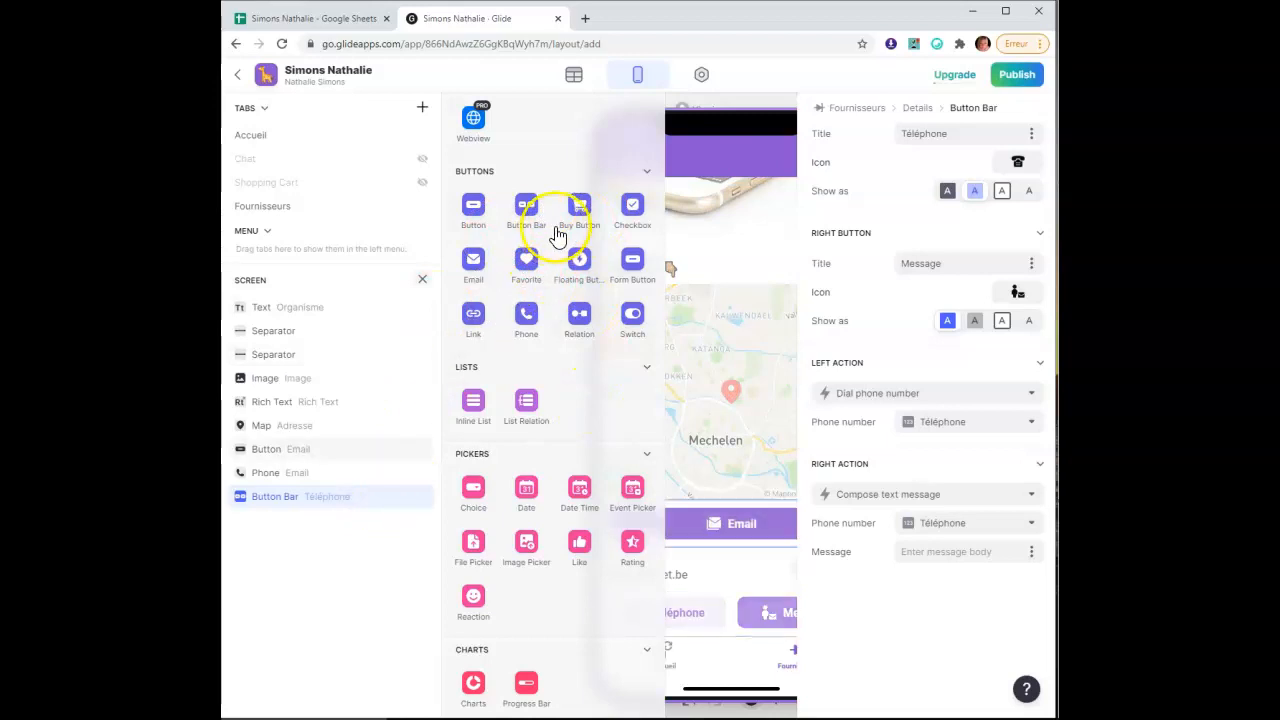
scroll(598, 228, "up", 3)
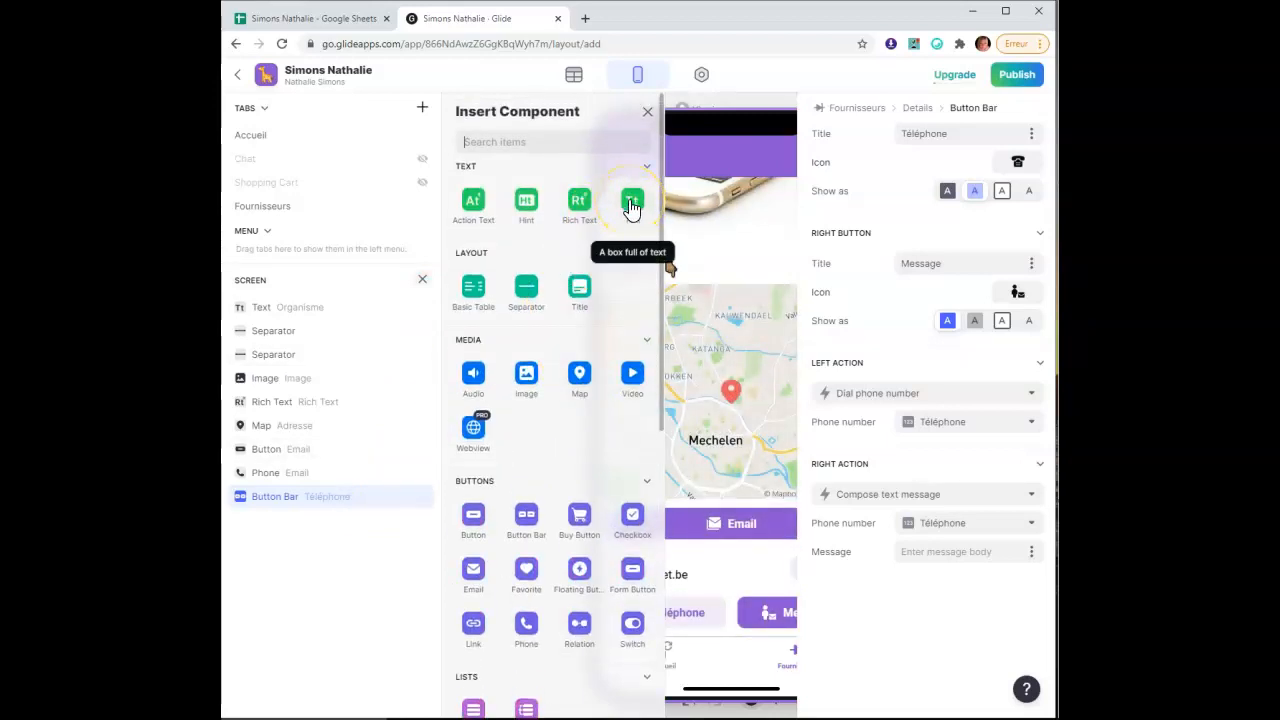
left_click(632, 205)
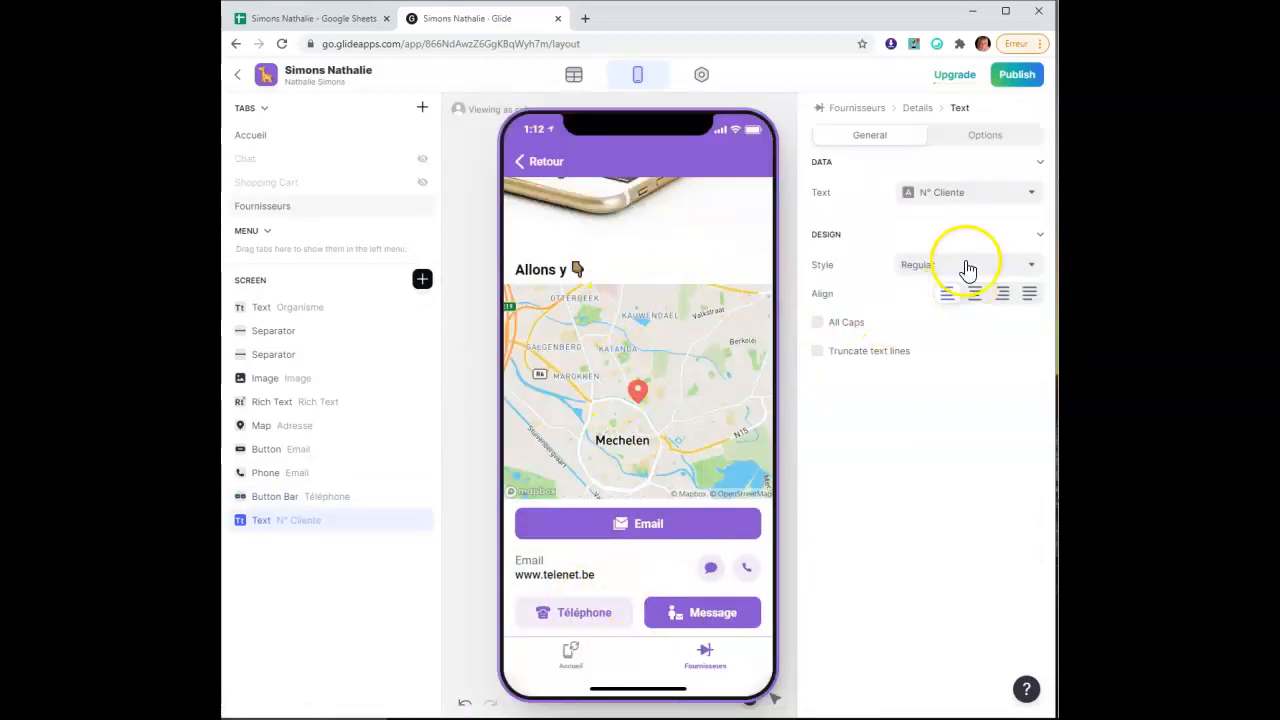
Bind the new Text component to the Montant Mensuel column and delete the Button Bar above it
left_click(980, 194)
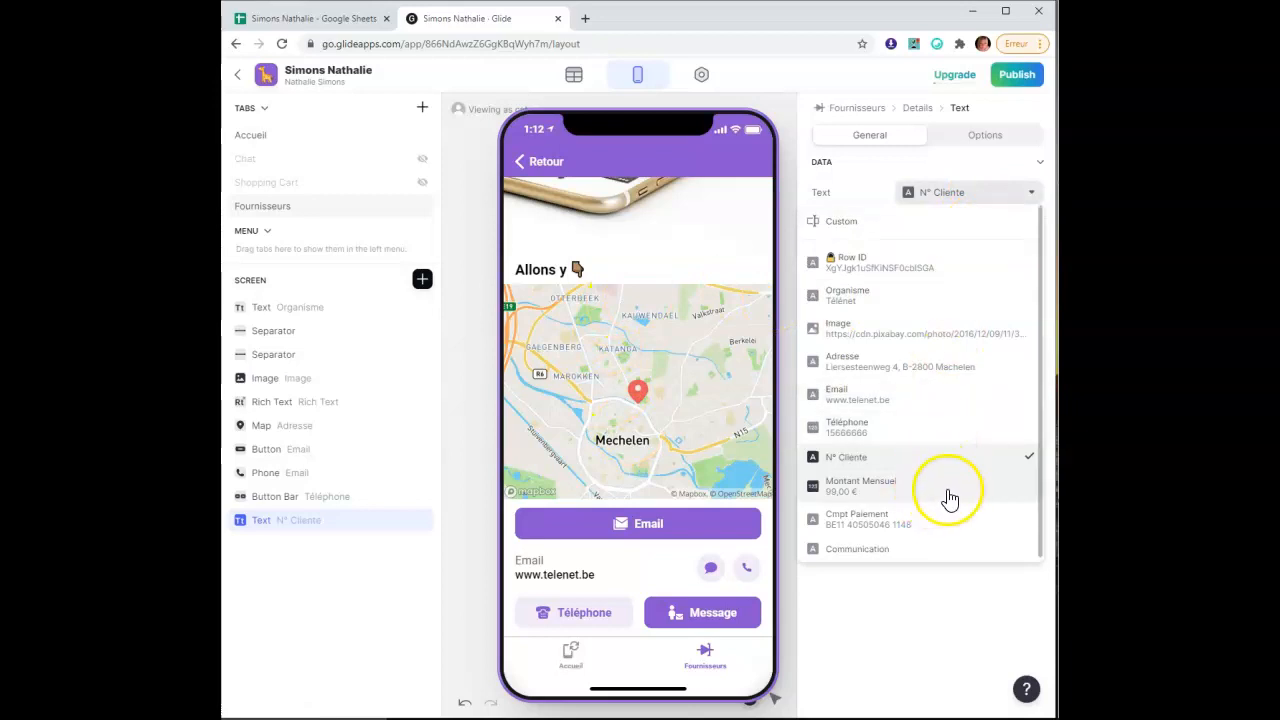
left_click(949, 498)
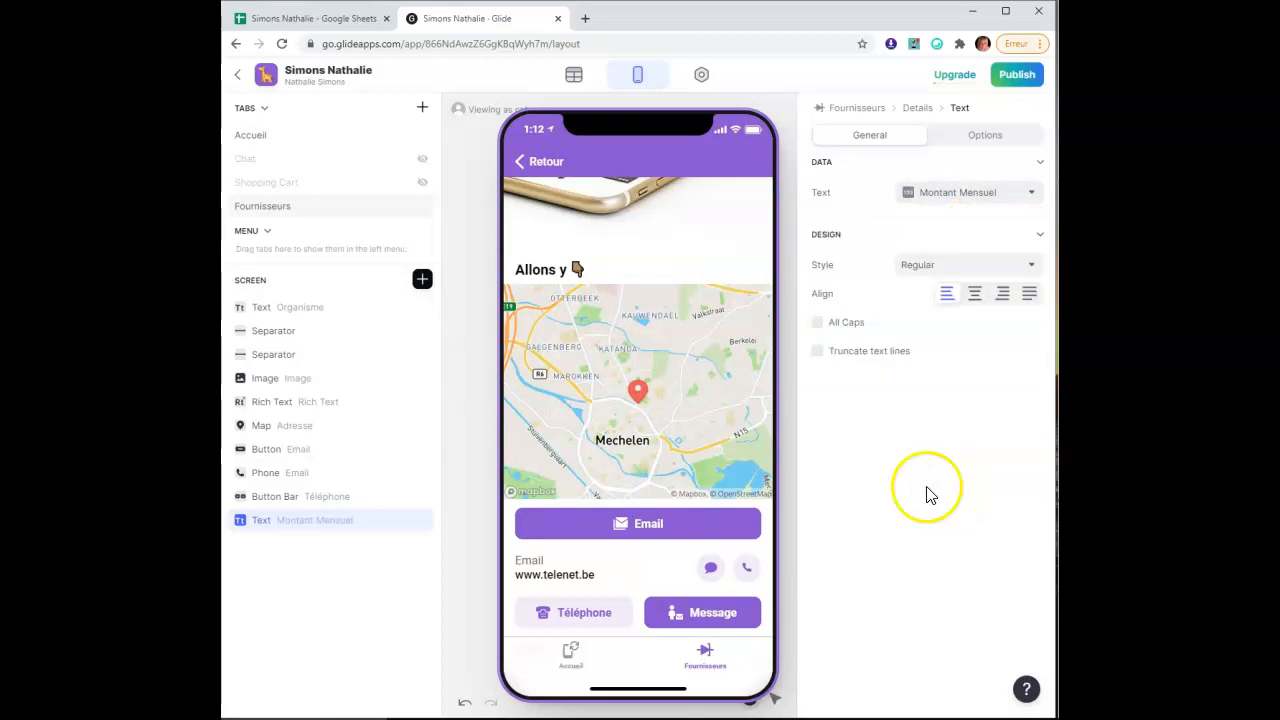
scroll(670, 512, "down", 2)
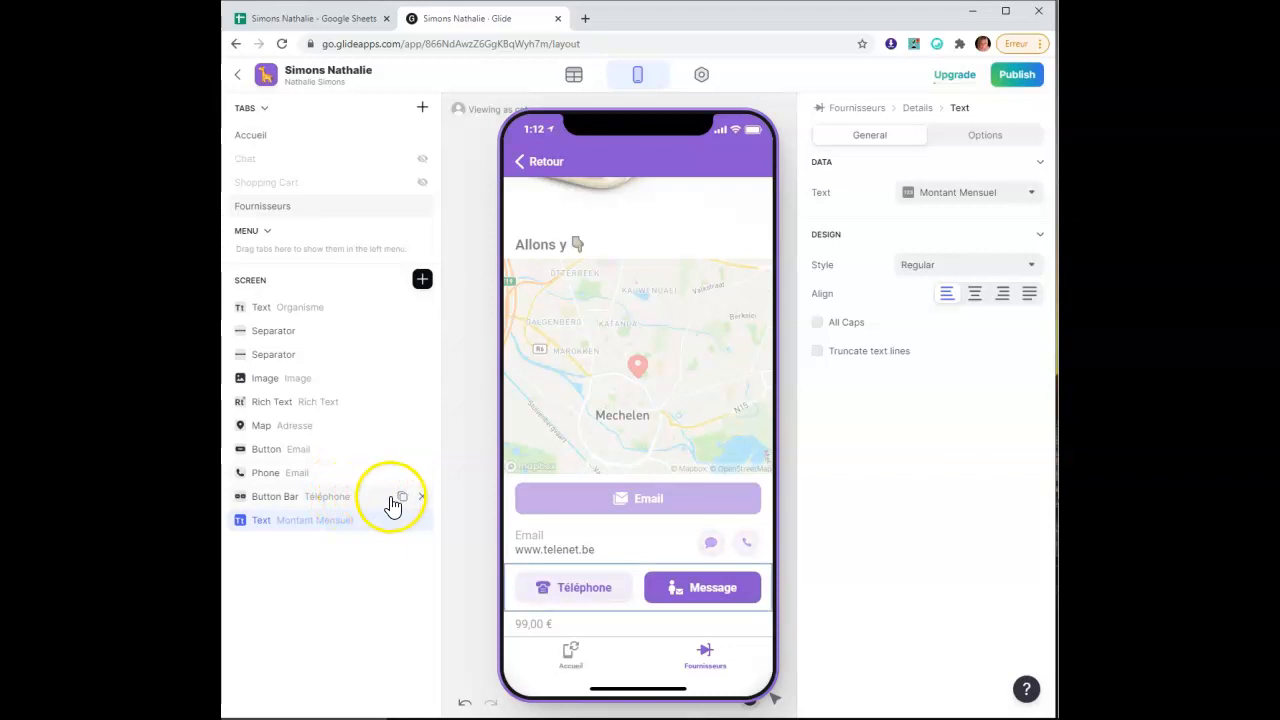
left_click(424, 498)
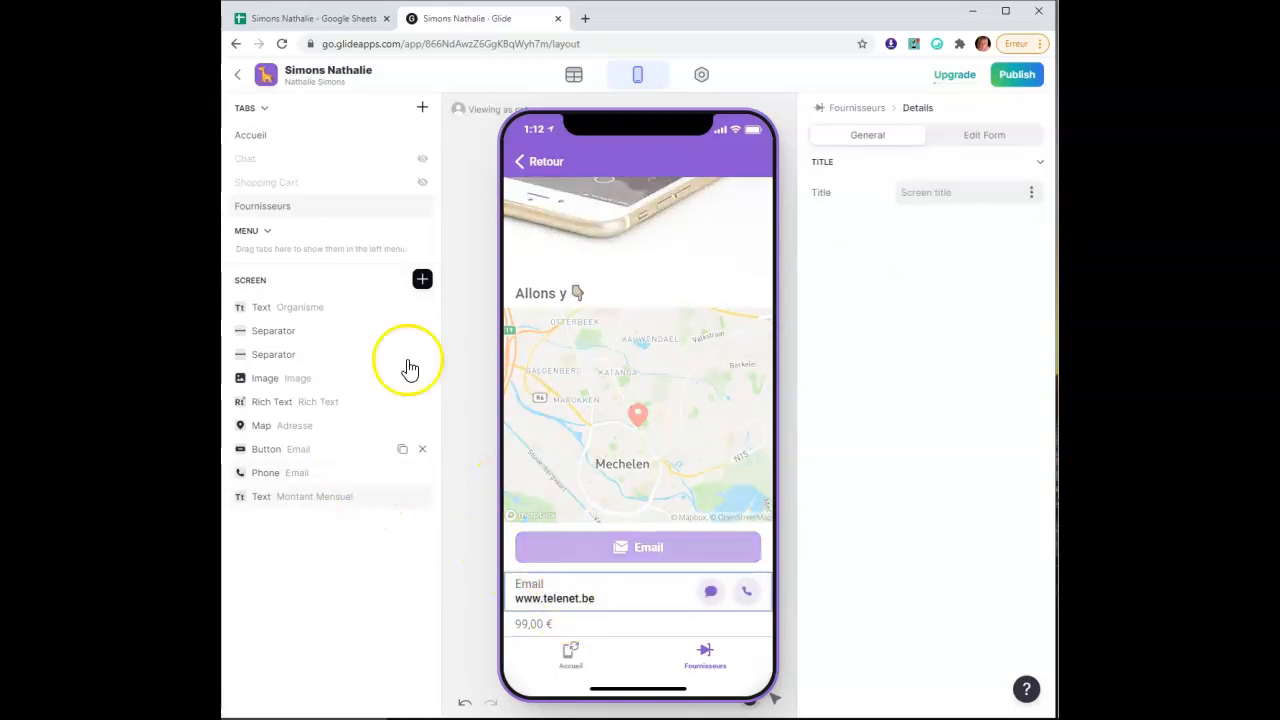
Add another Text component with the custom text "Montant Mensuel :" in the Headline 4 style
left_click(422, 280)
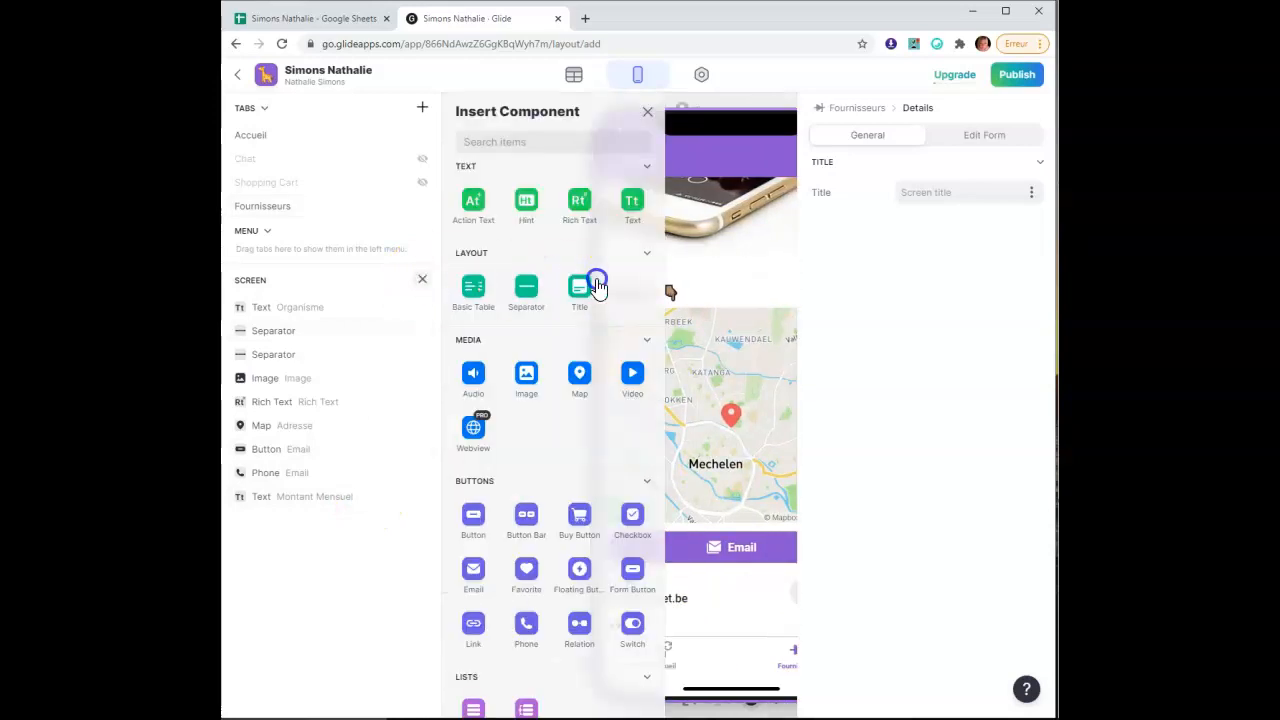
left_click(633, 205)
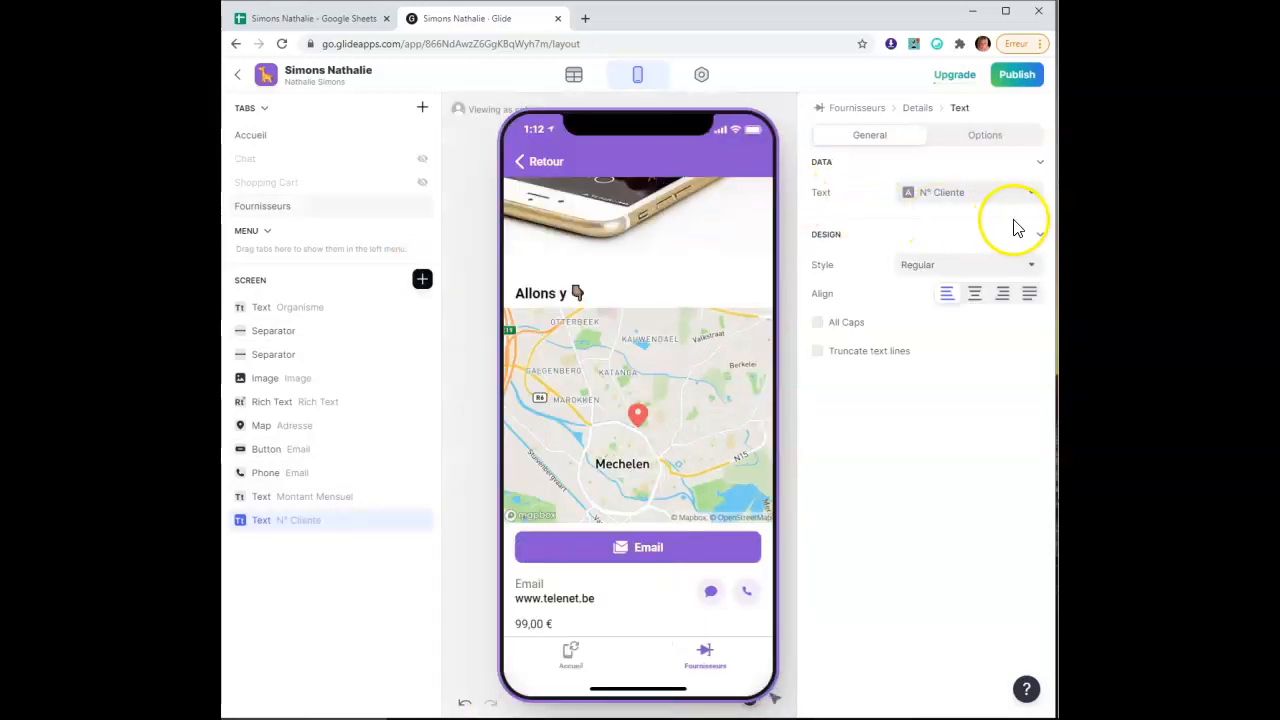
left_click(983, 195)
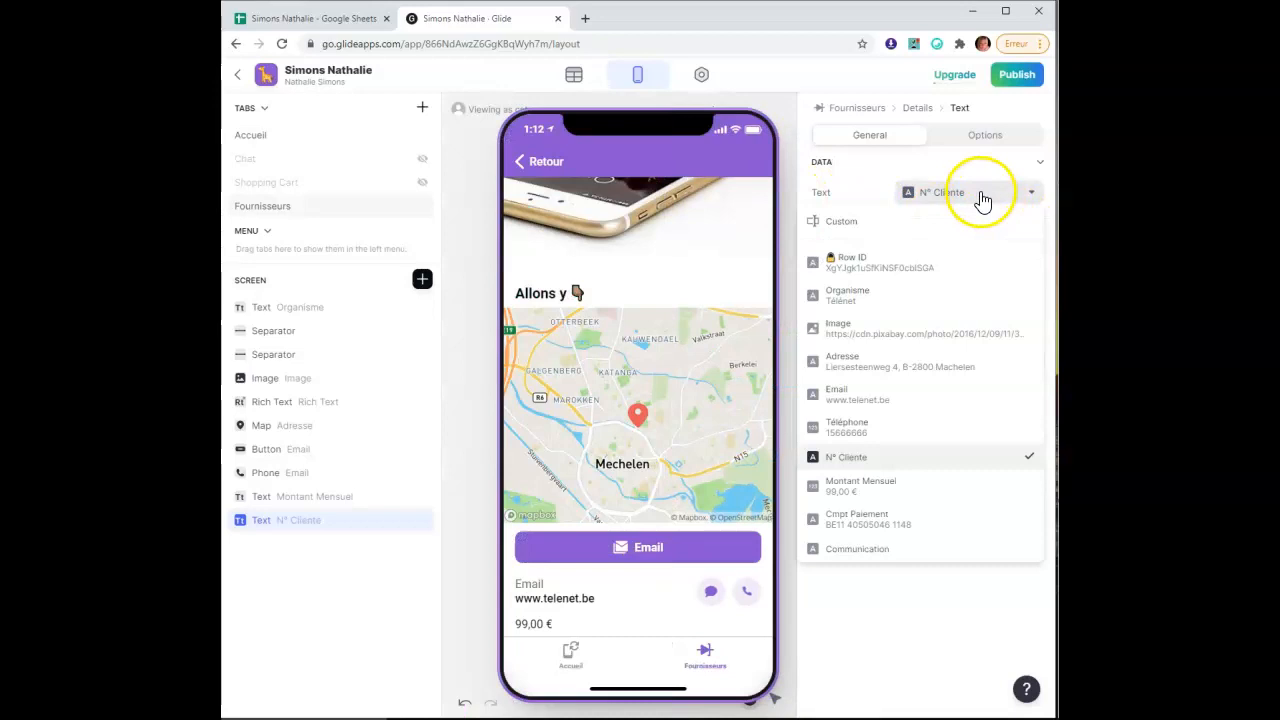
left_click(966, 226)
left_click(896, 192)
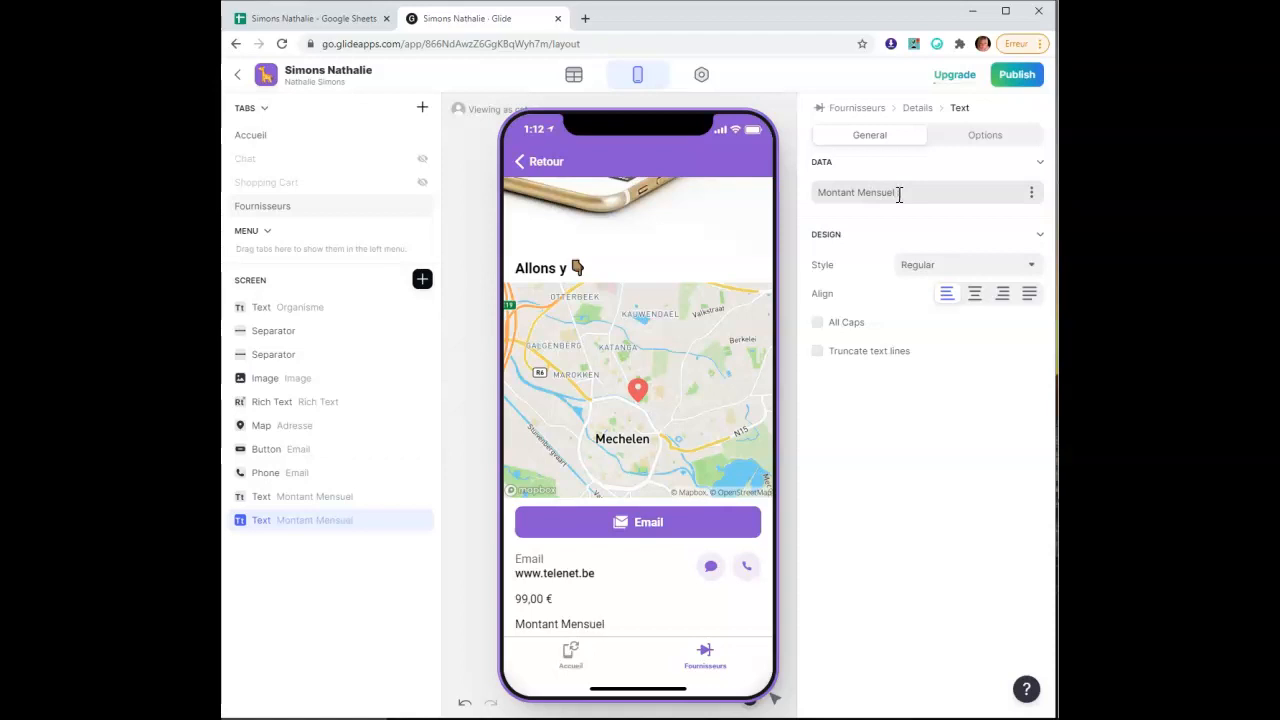
left_click(945, 264)
left_click(960, 460)
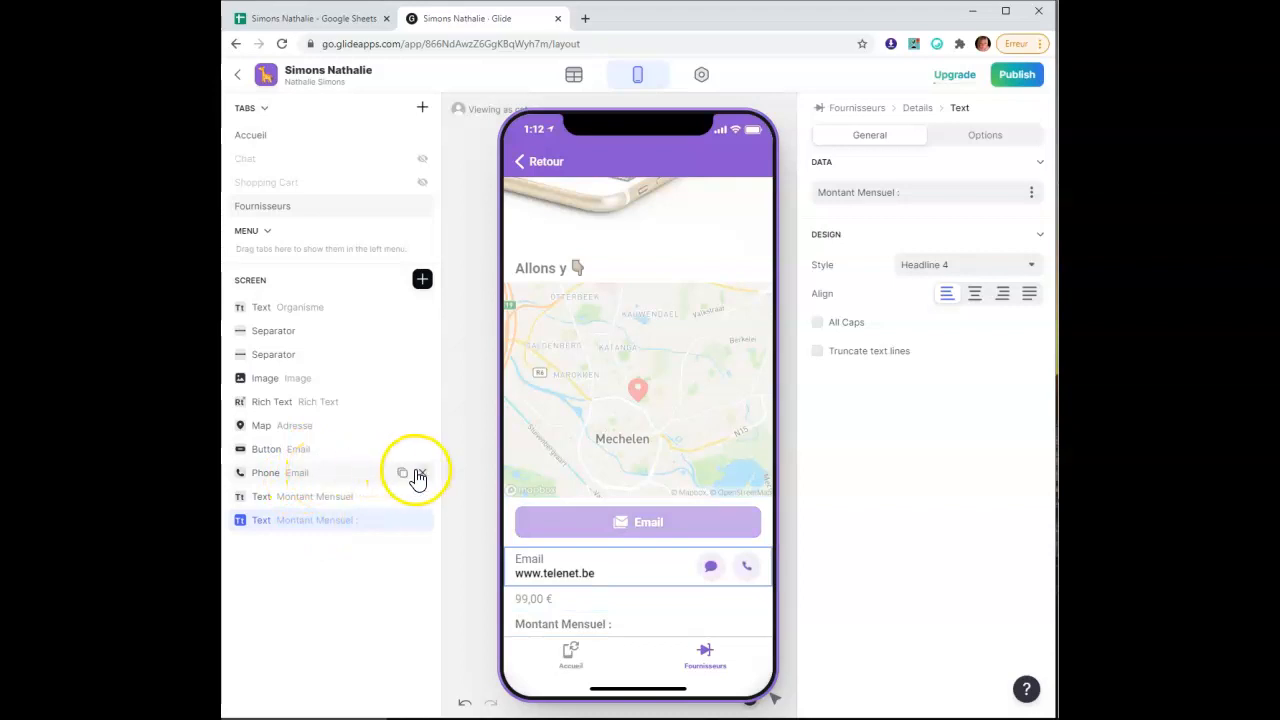
Delete the Phone component and add a new Button Bar below the two Montant Mensuel texts
left_click(424, 476)
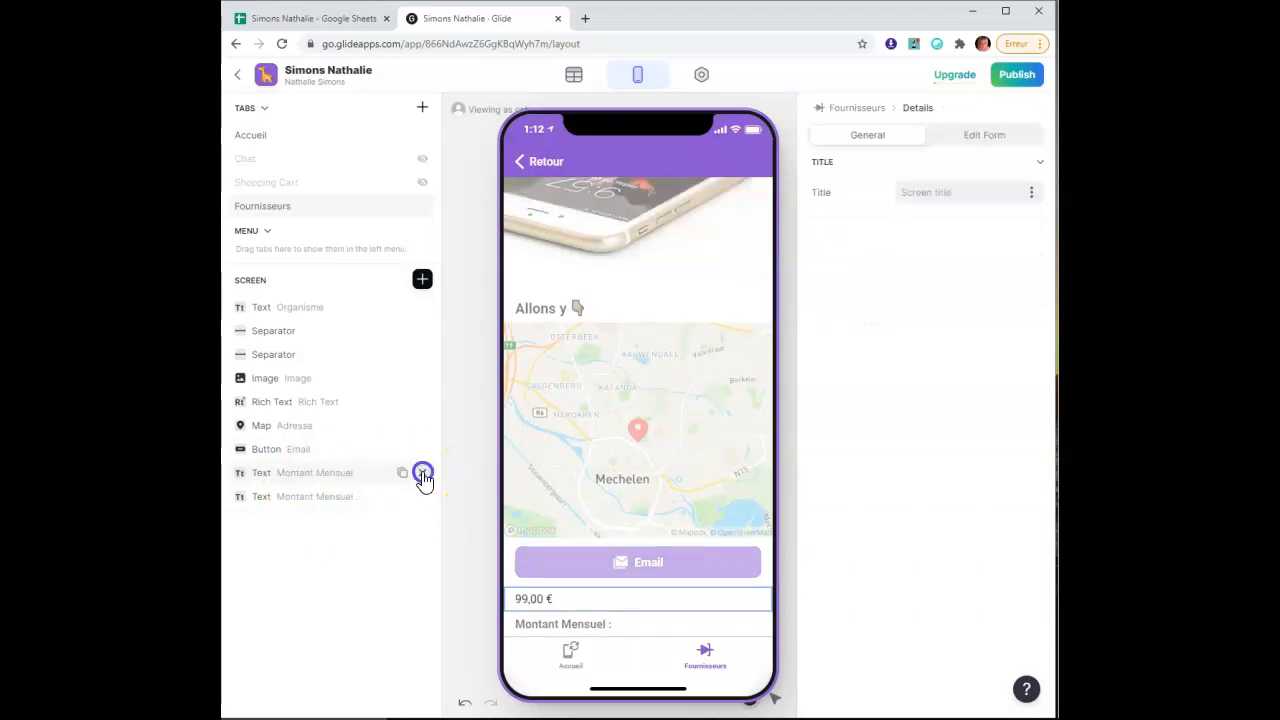
left_click(688, 524)
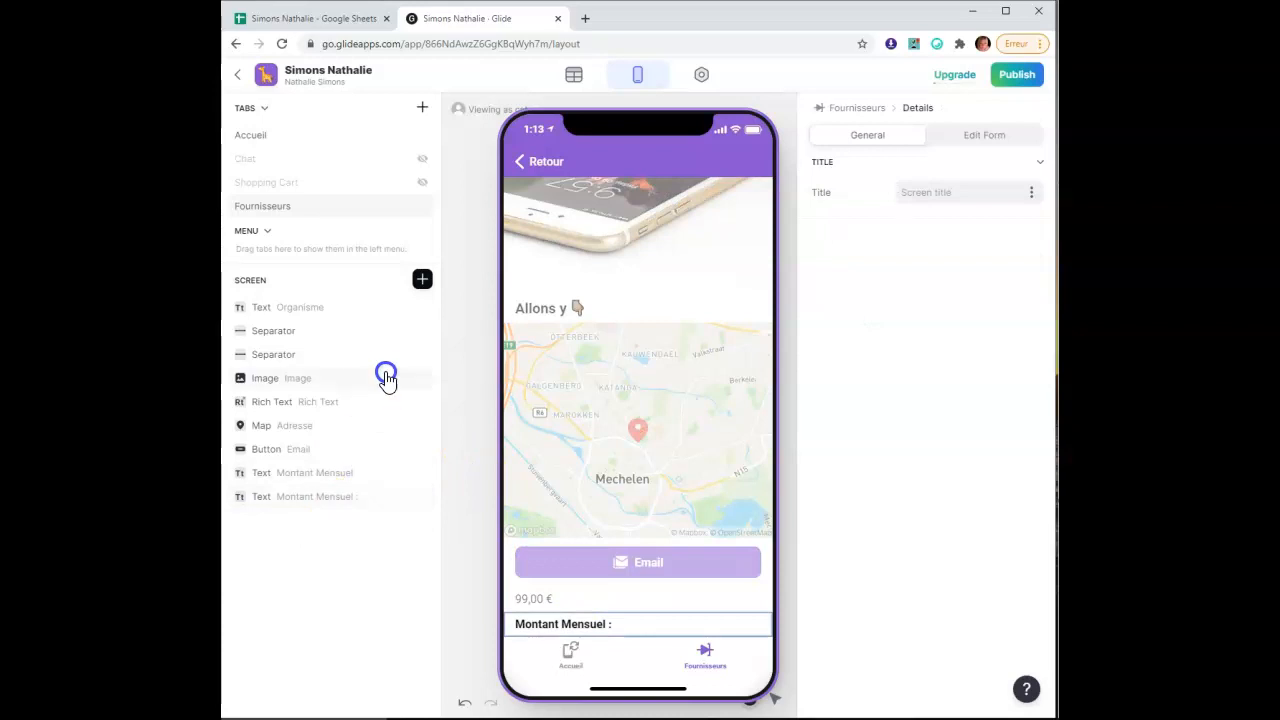
left_click(422, 281)
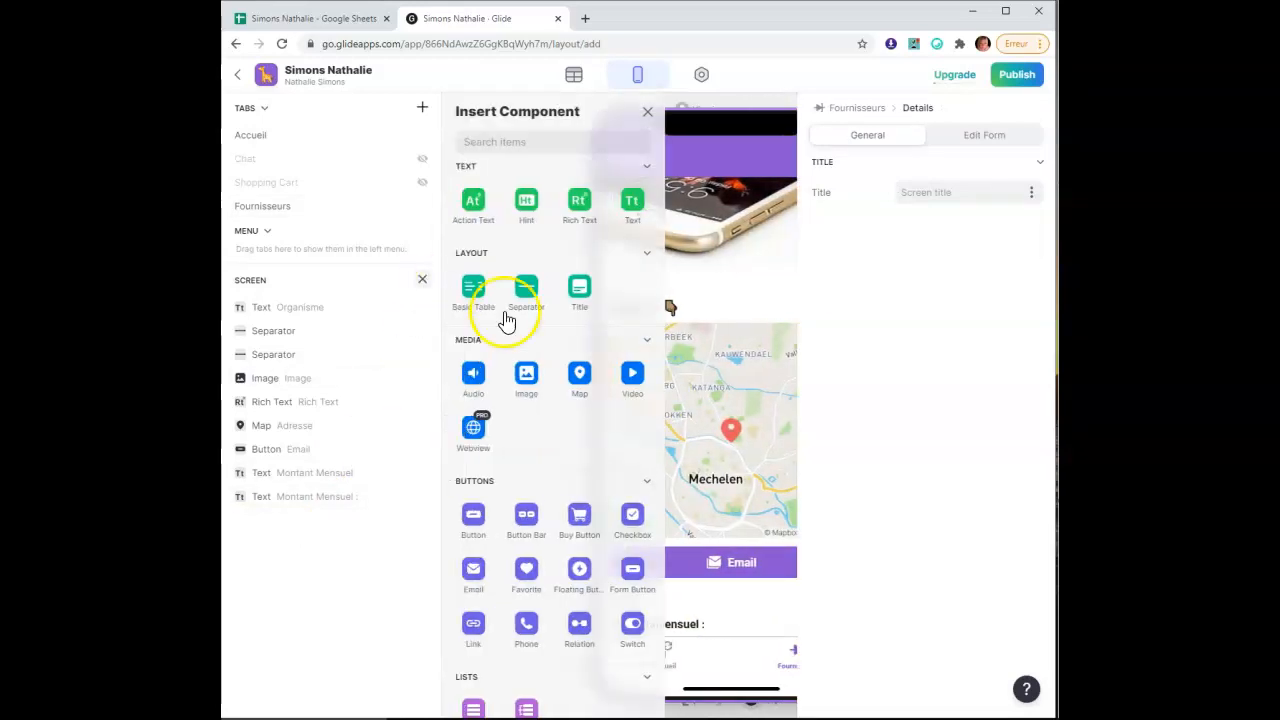
left_click(526, 527)
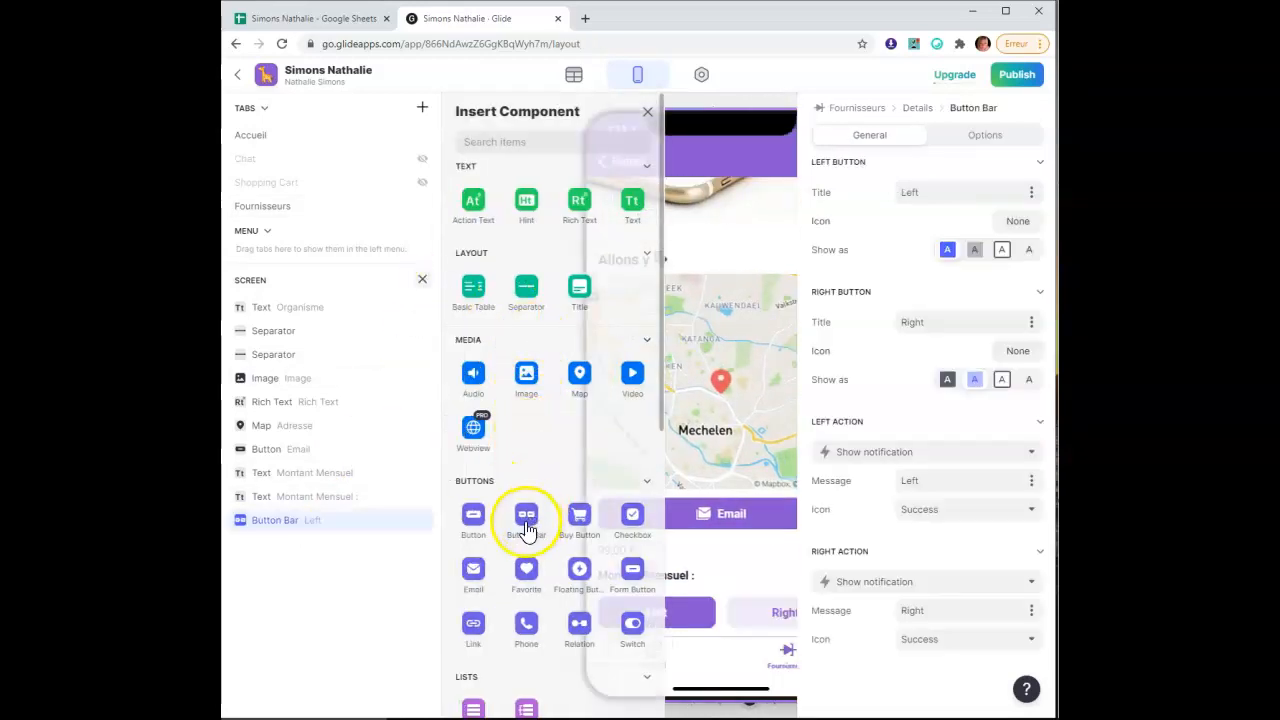
Title the Button Bar's left button "Téléphoné", give it the lightly tinted style and a desk telephone icon
left_click_drag(933, 193, 841, 217)
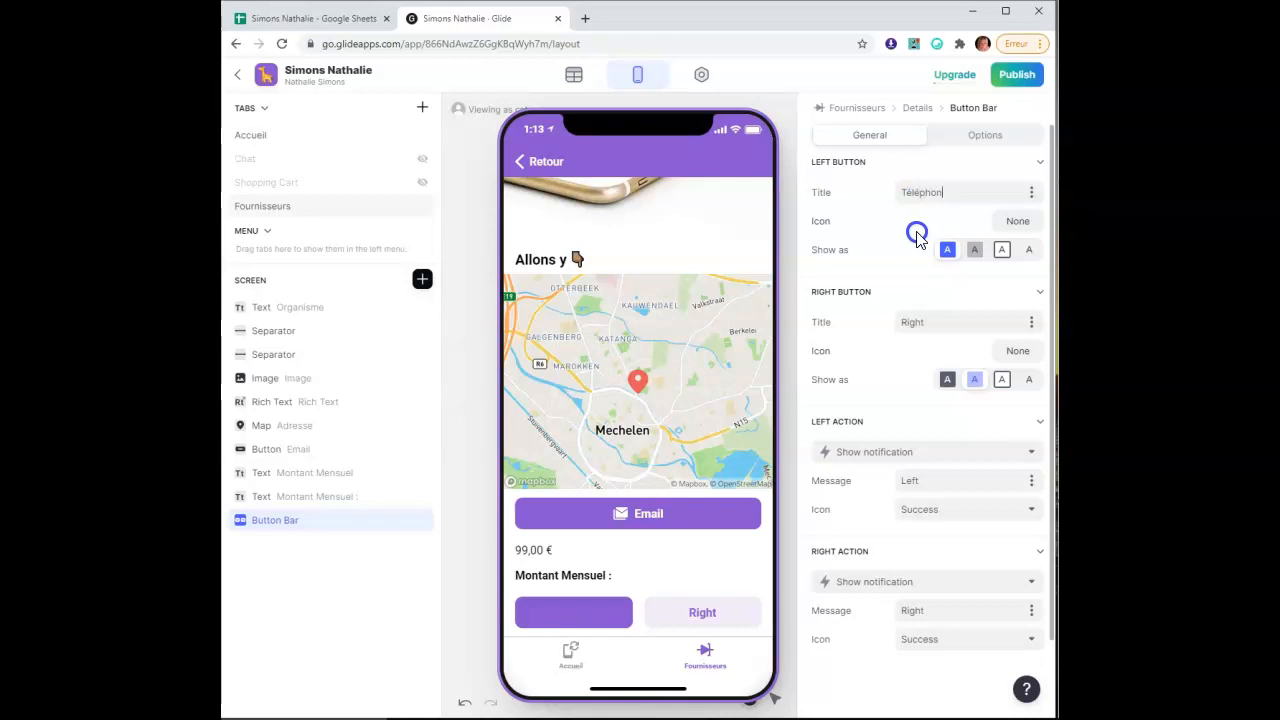
left_click(982, 250)
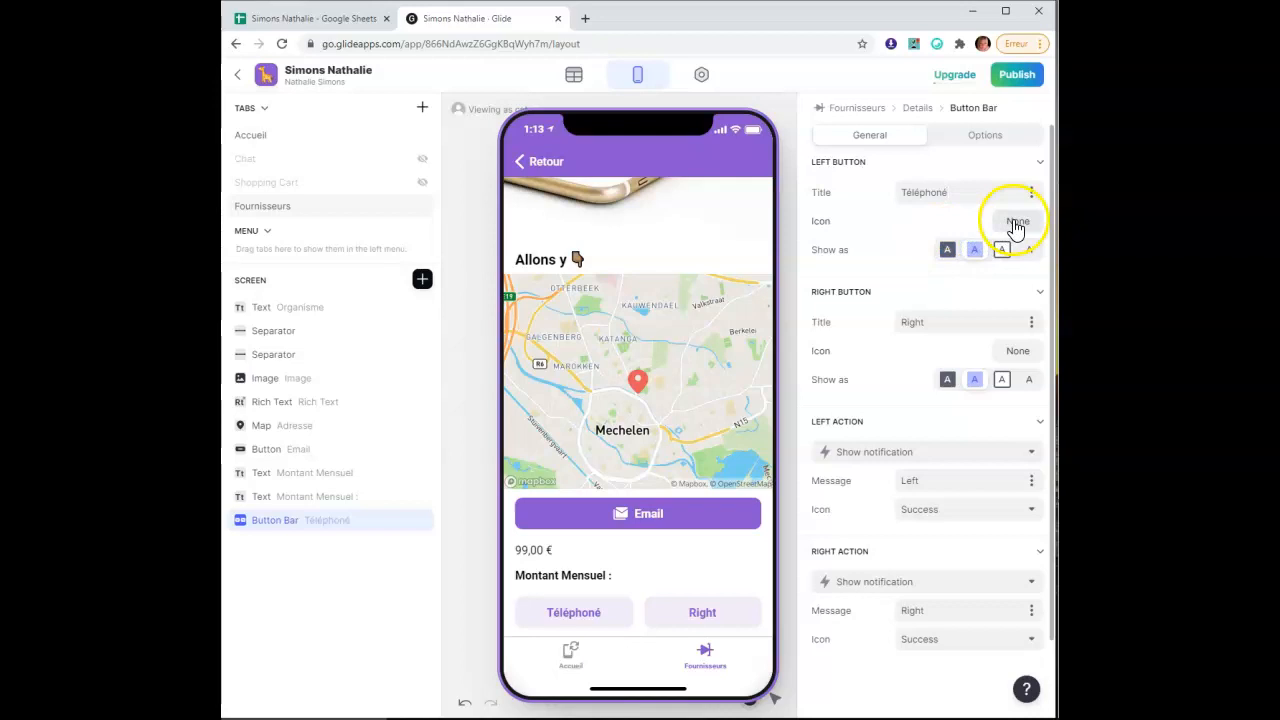
left_click(1016, 224)
left_click(542, 207)
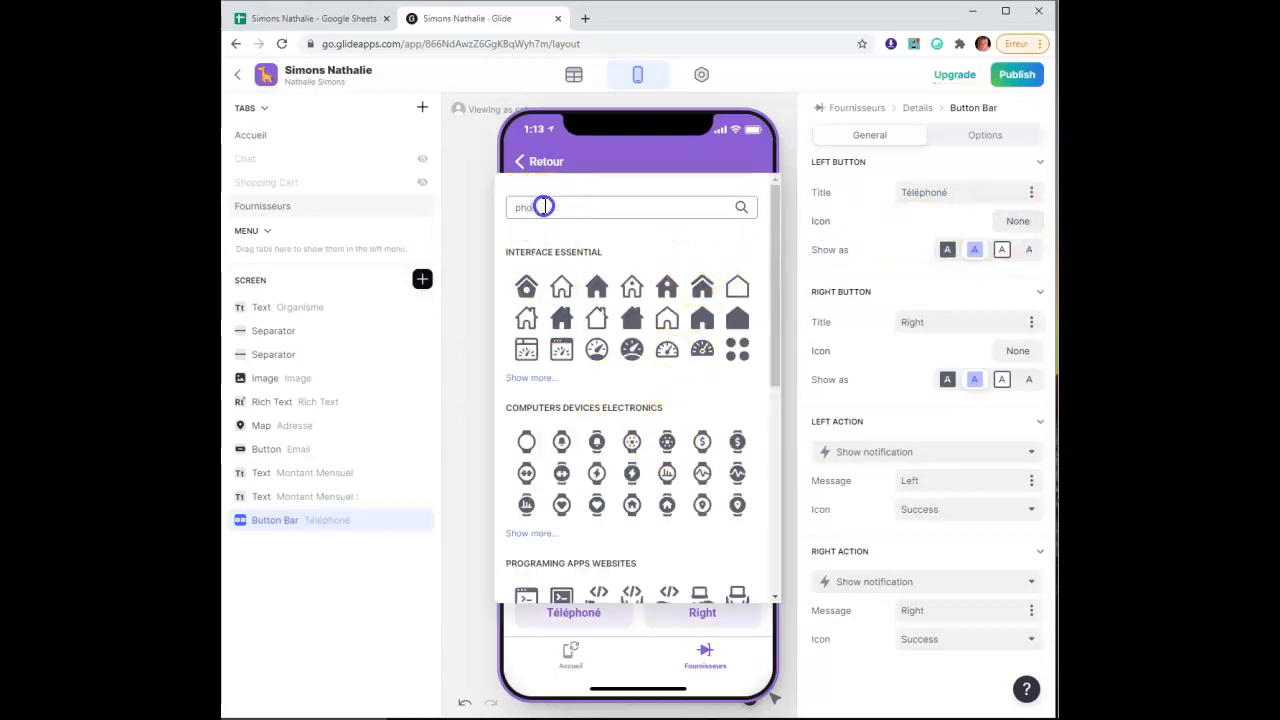
scroll(660, 470, "down", 10)
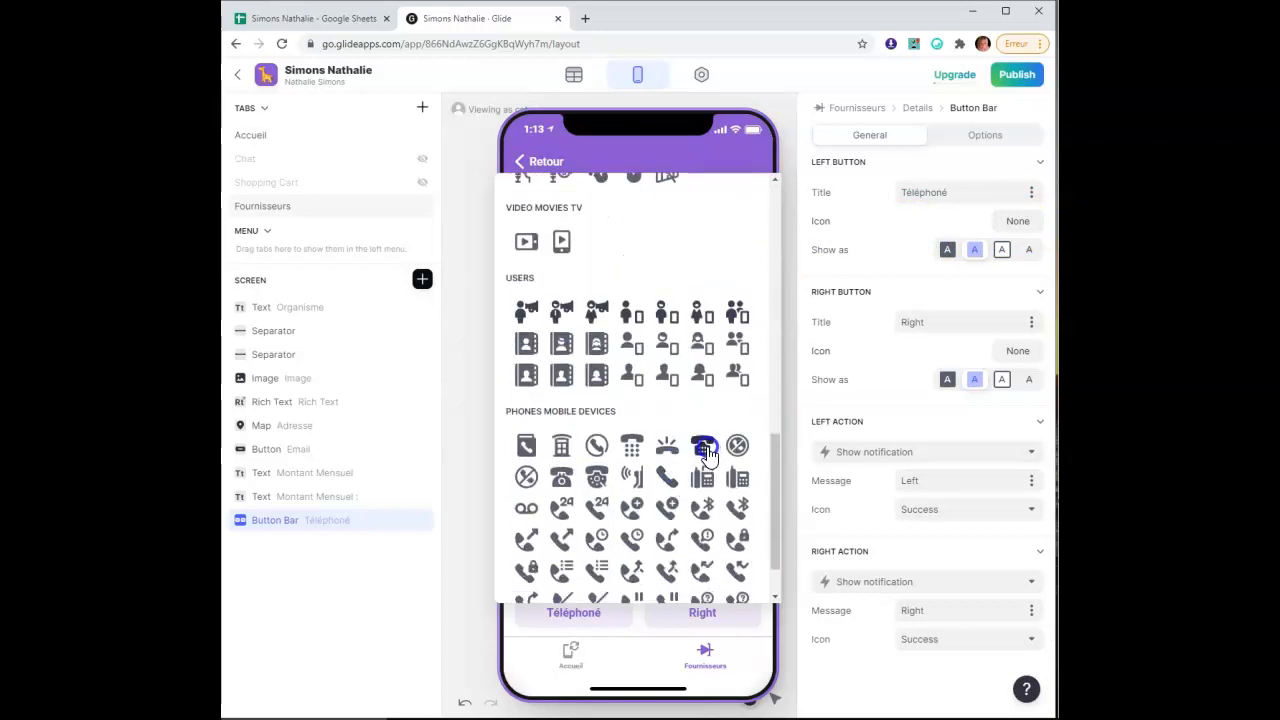
left_click(701, 446)
Title the right button "Message", show it as Filled and give it a person-with-envelope icon found by searching "mail"
left_click_drag(935, 324, 883, 338)
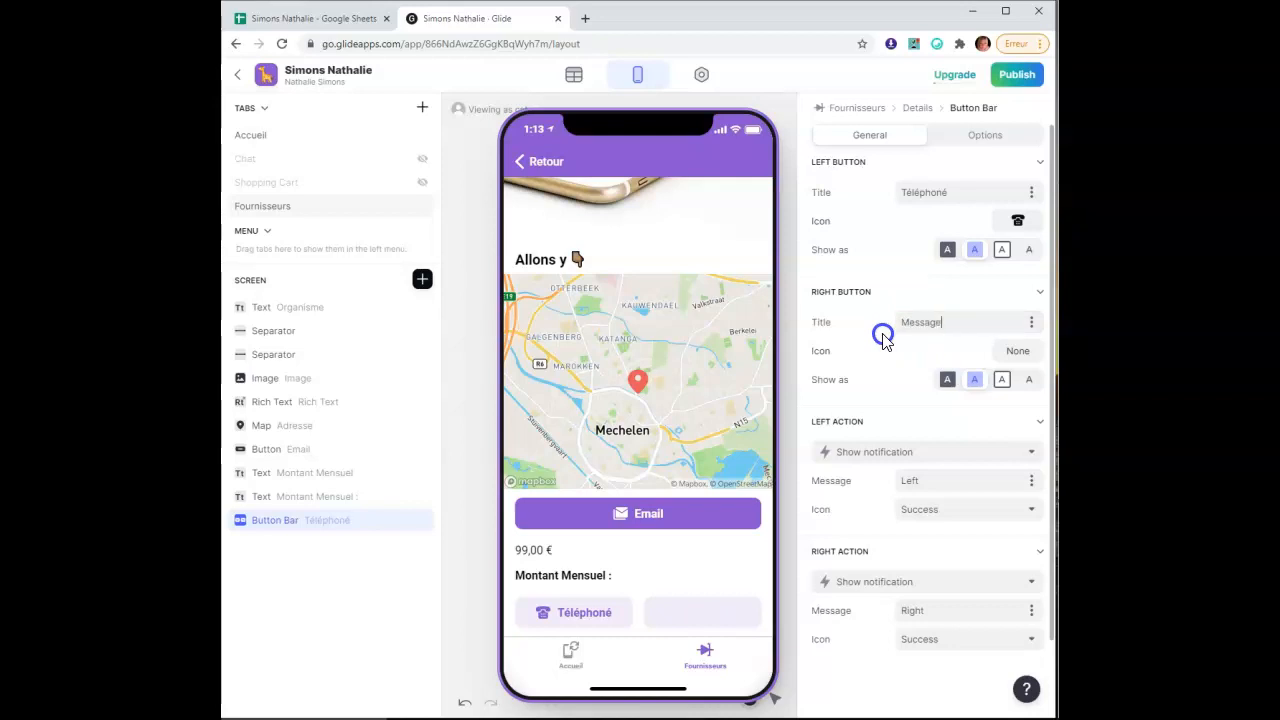
left_click(942, 382)
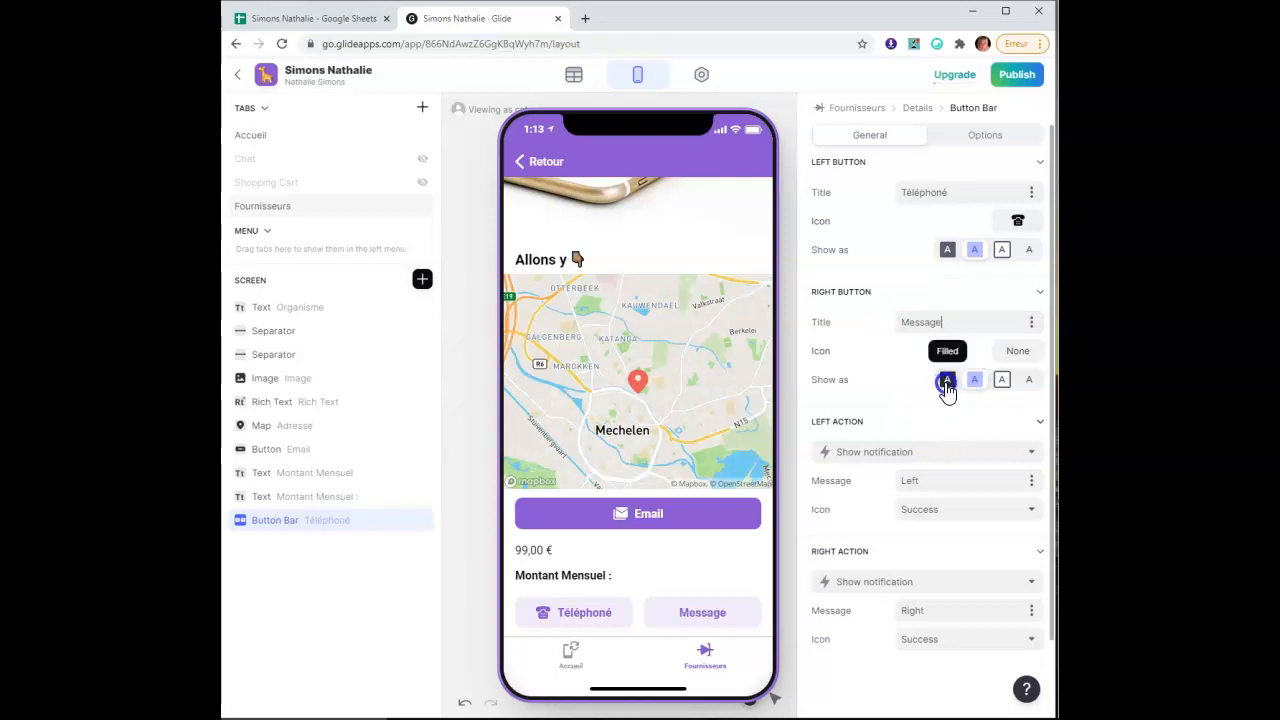
left_click(1017, 351)
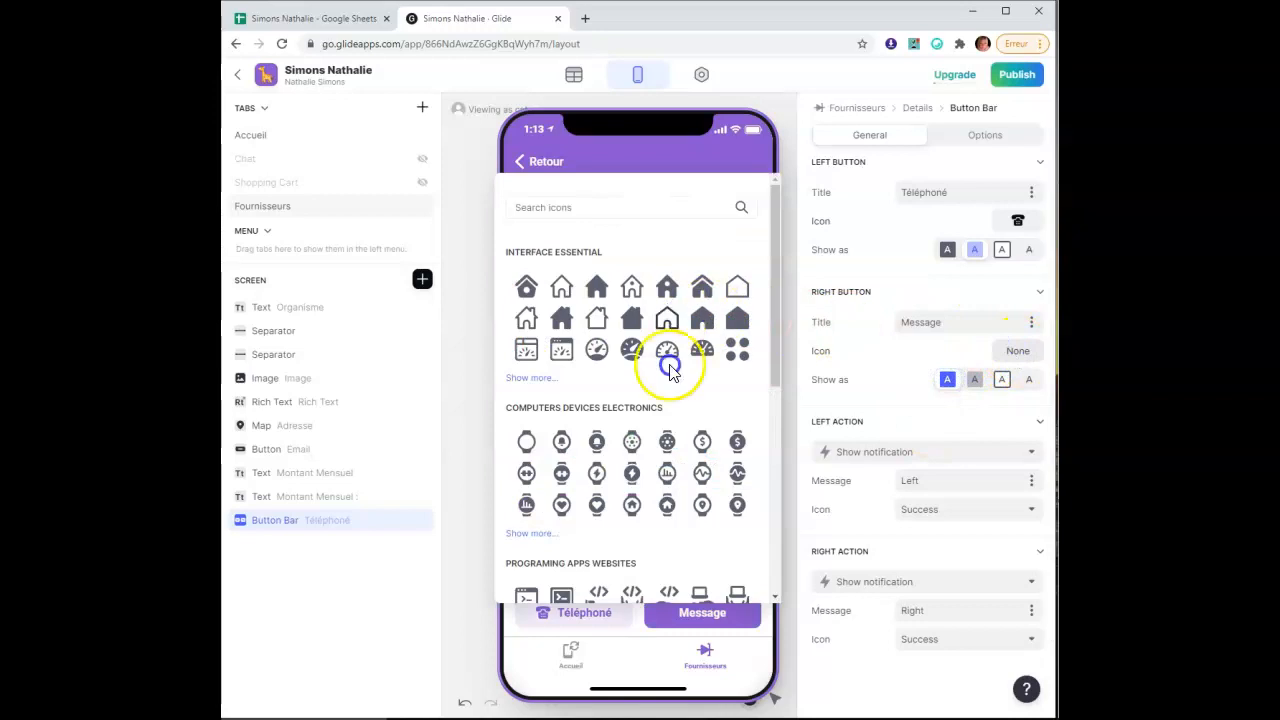
left_click(561, 207)
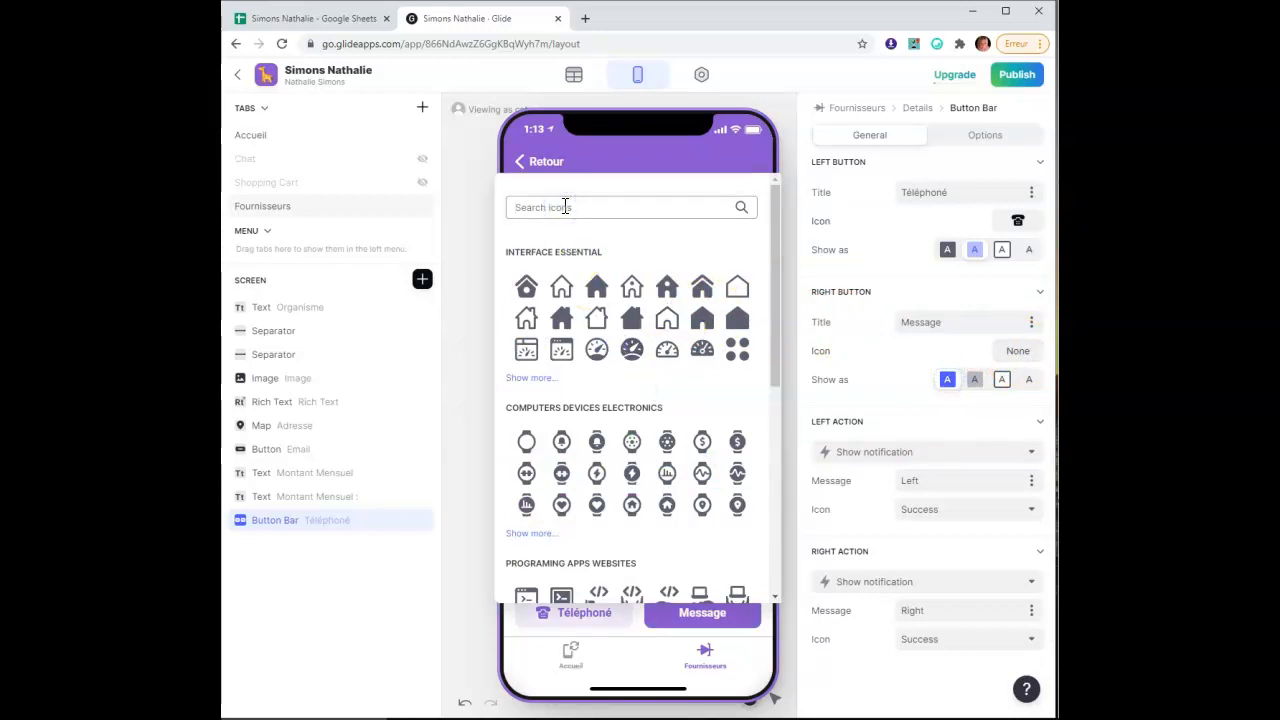
type("mail")
left_click(526, 567)
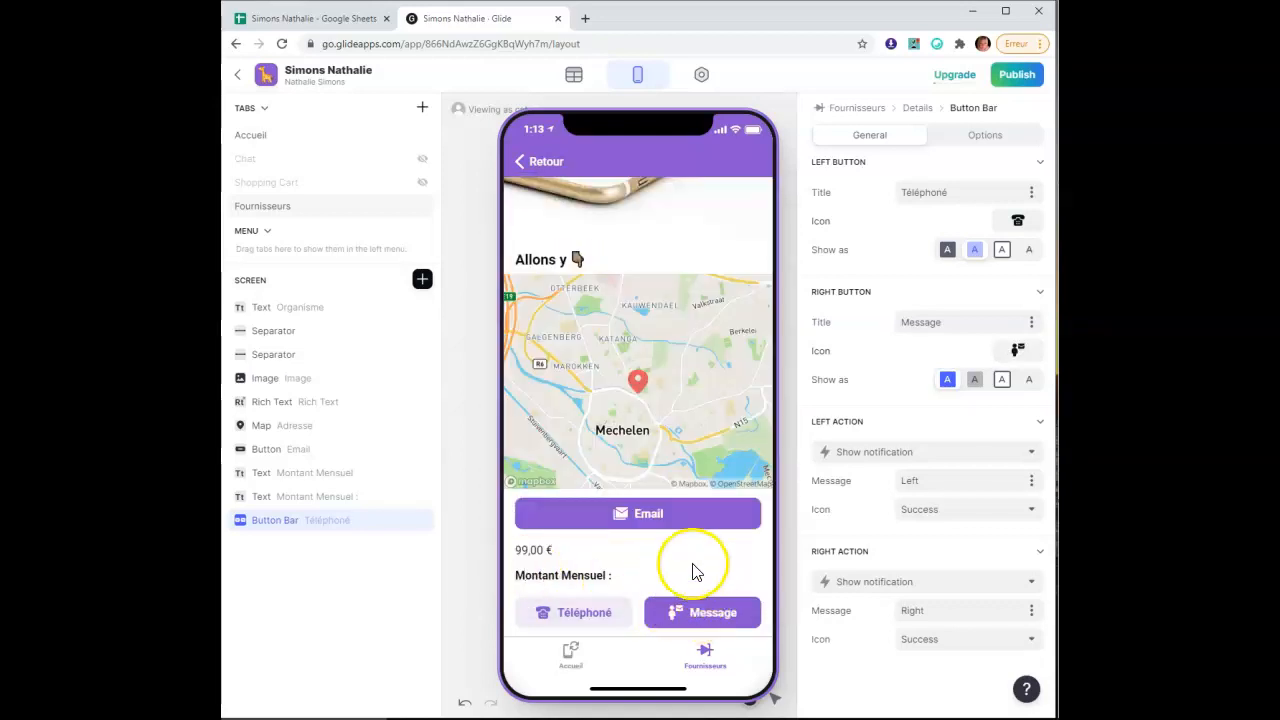
Set the left button's action to Dial phone number, using the Téléphone column as the phone number
left_click(957, 452)
scroll(966, 578, "down", 3)
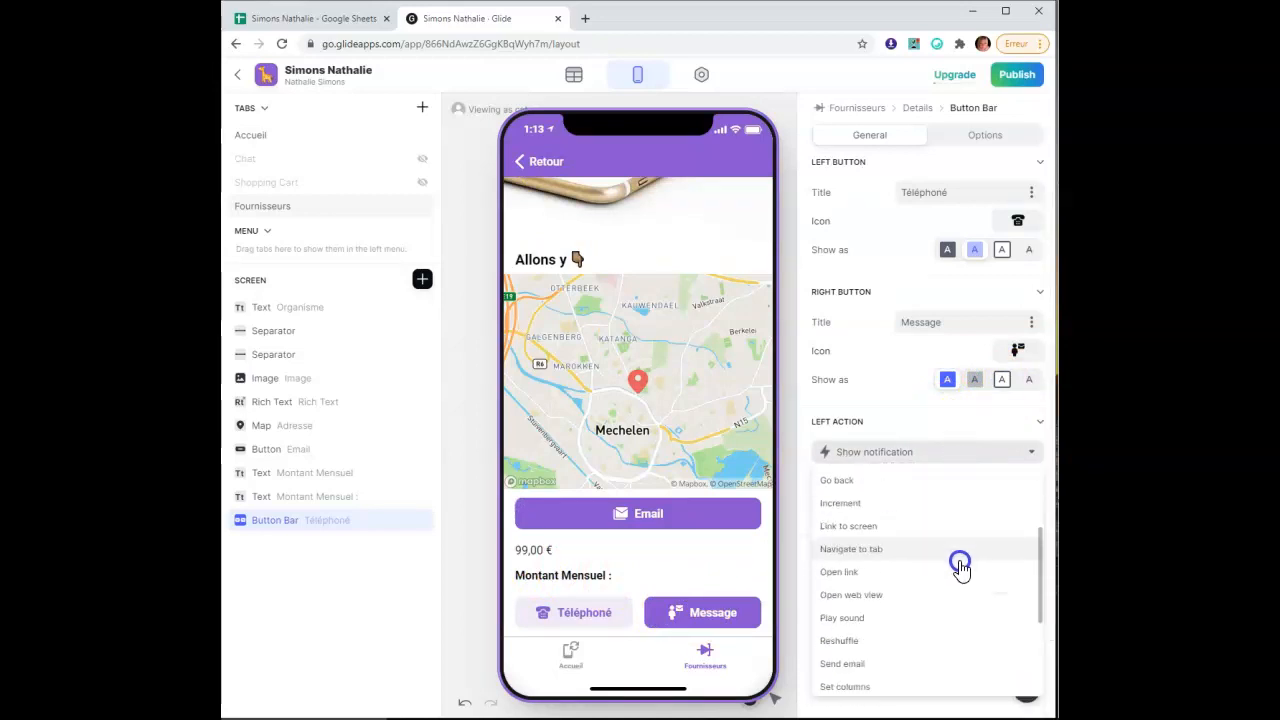
scroll(960, 563, "up", 1)
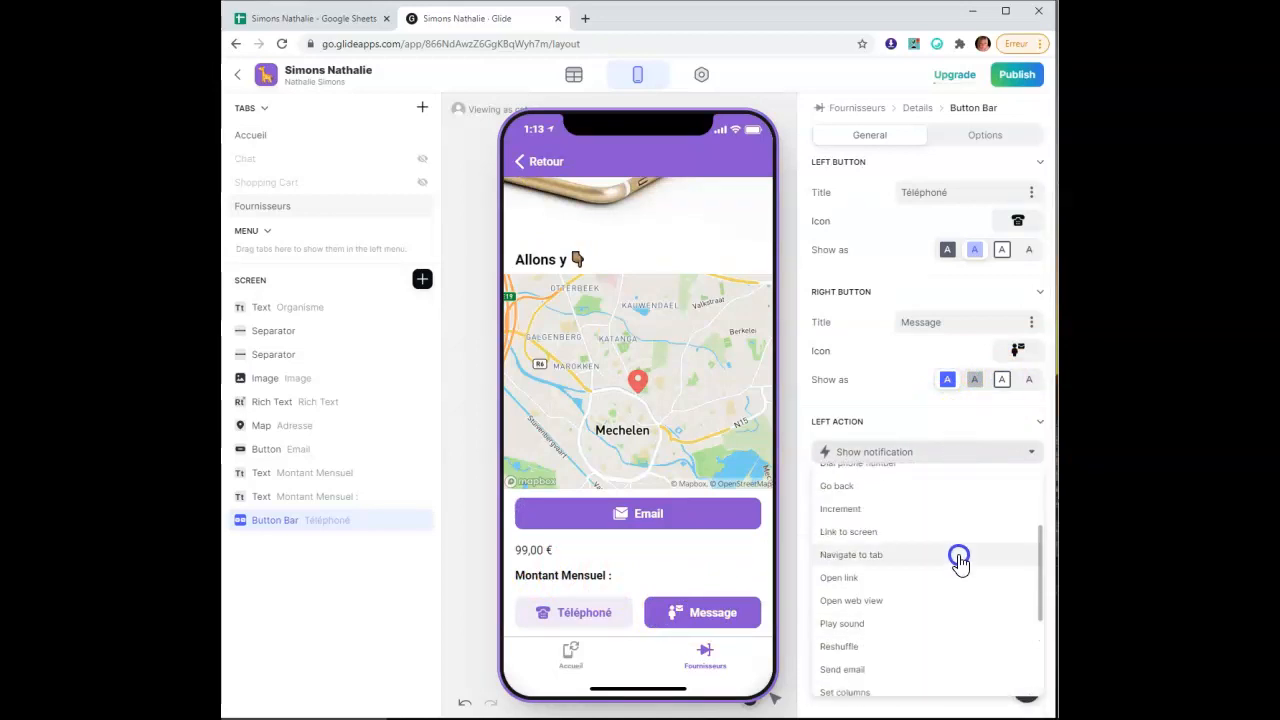
scroll(960, 555, "up", 1)
scroll(960, 555, "up", 3)
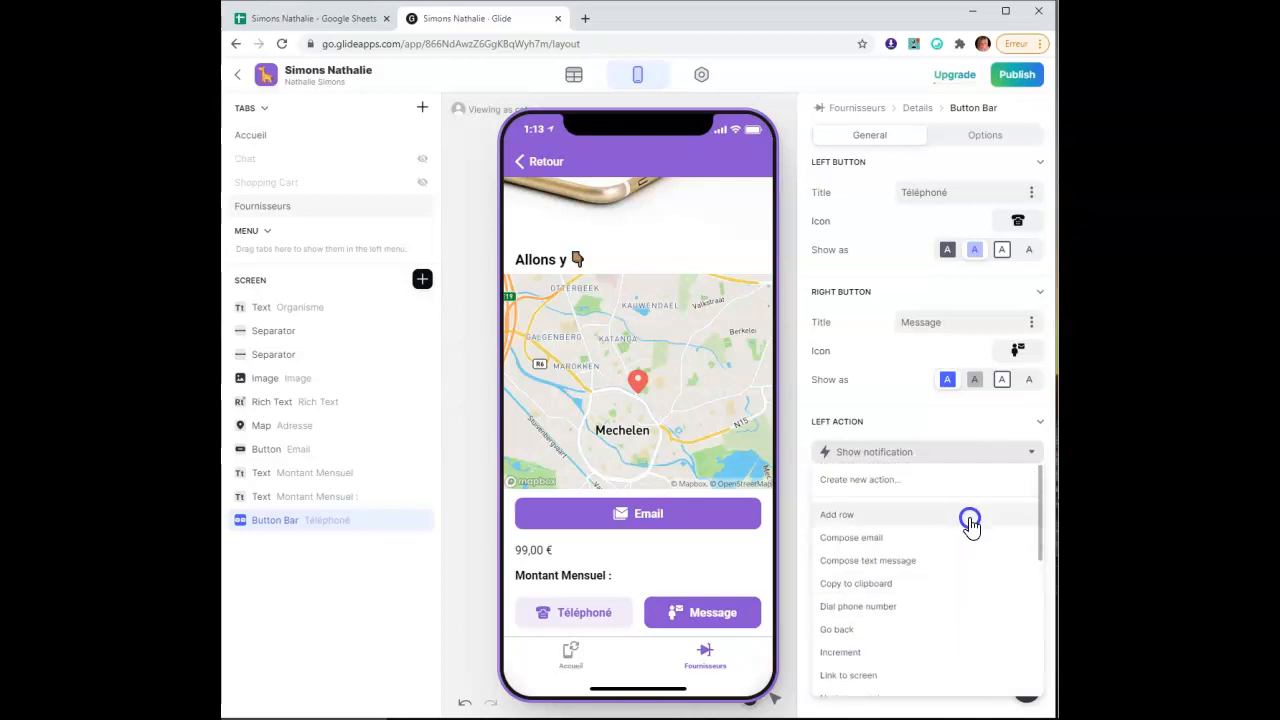
left_click(967, 608)
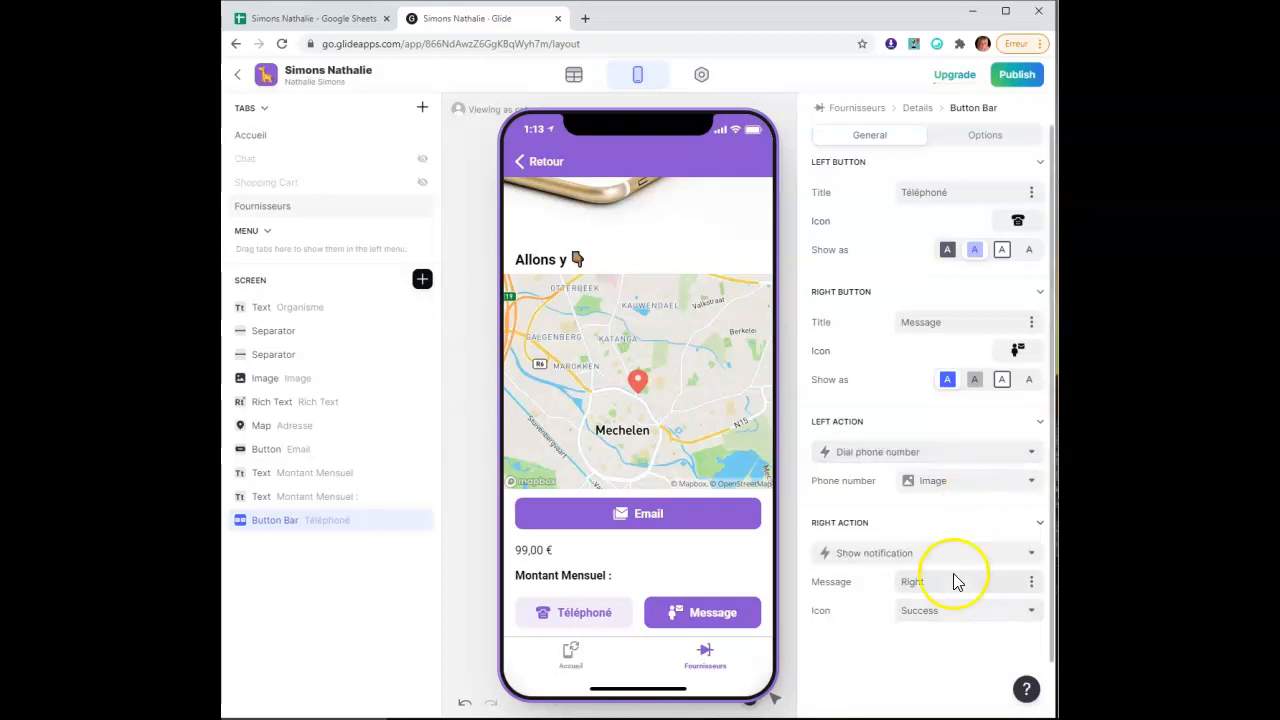
left_click(954, 486)
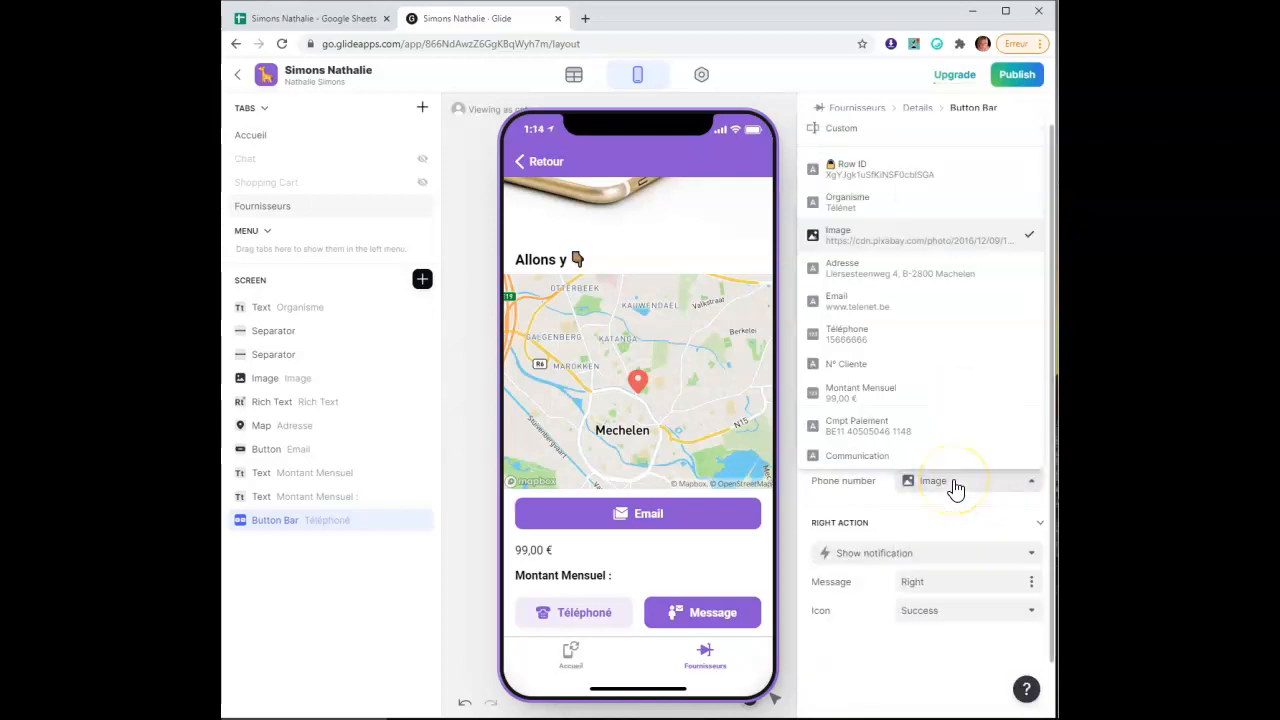
left_click(932, 338)
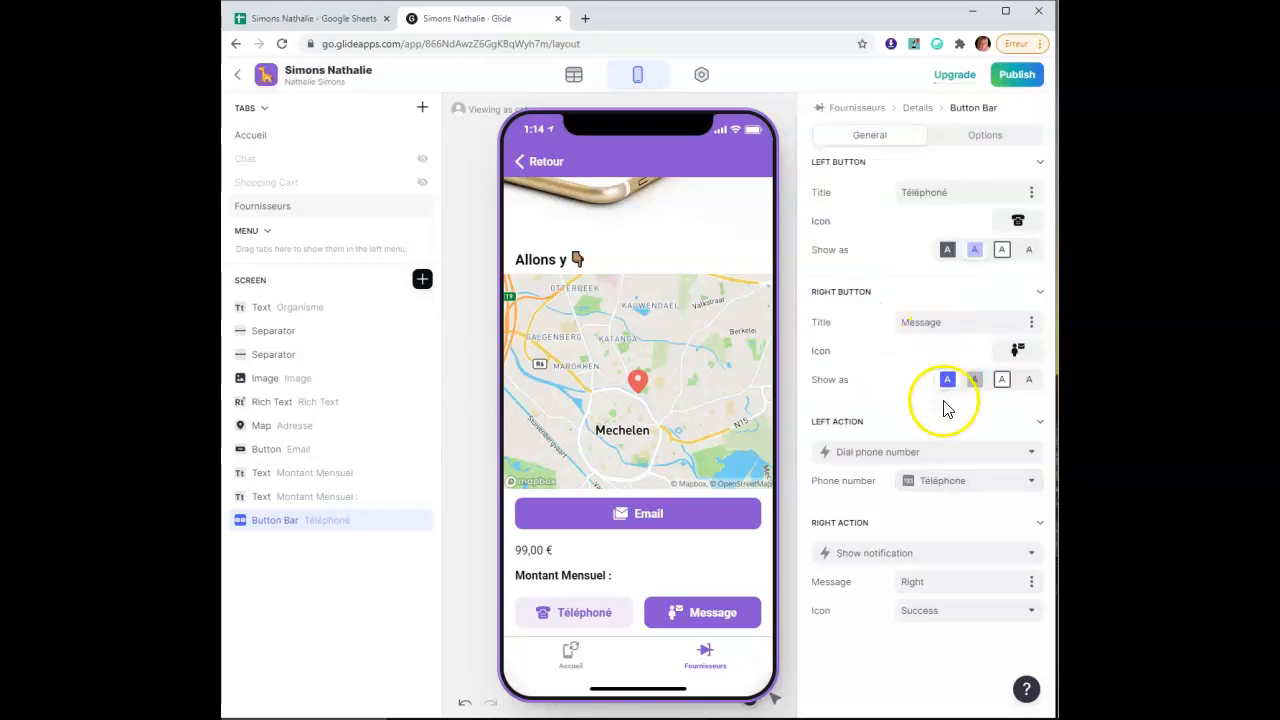
Set the right button's action to Compose text message with the Téléphone column as the phone number
left_click(931, 554)
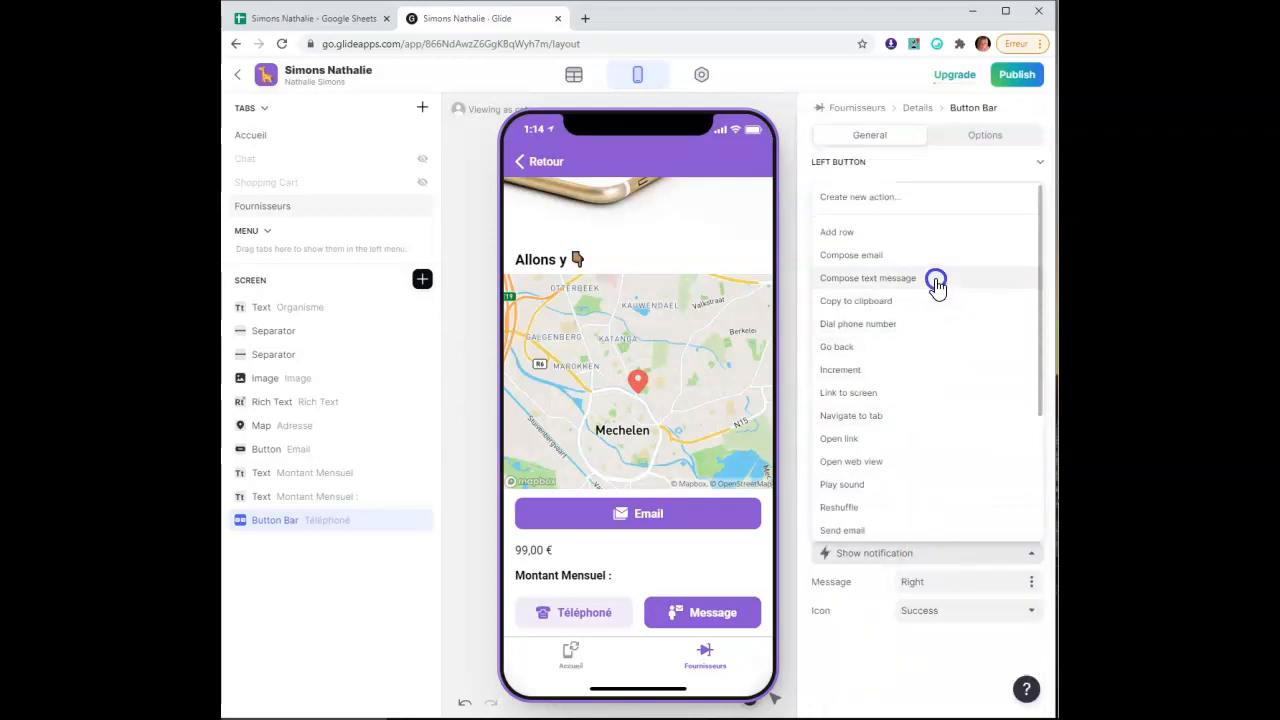
left_click(936, 283)
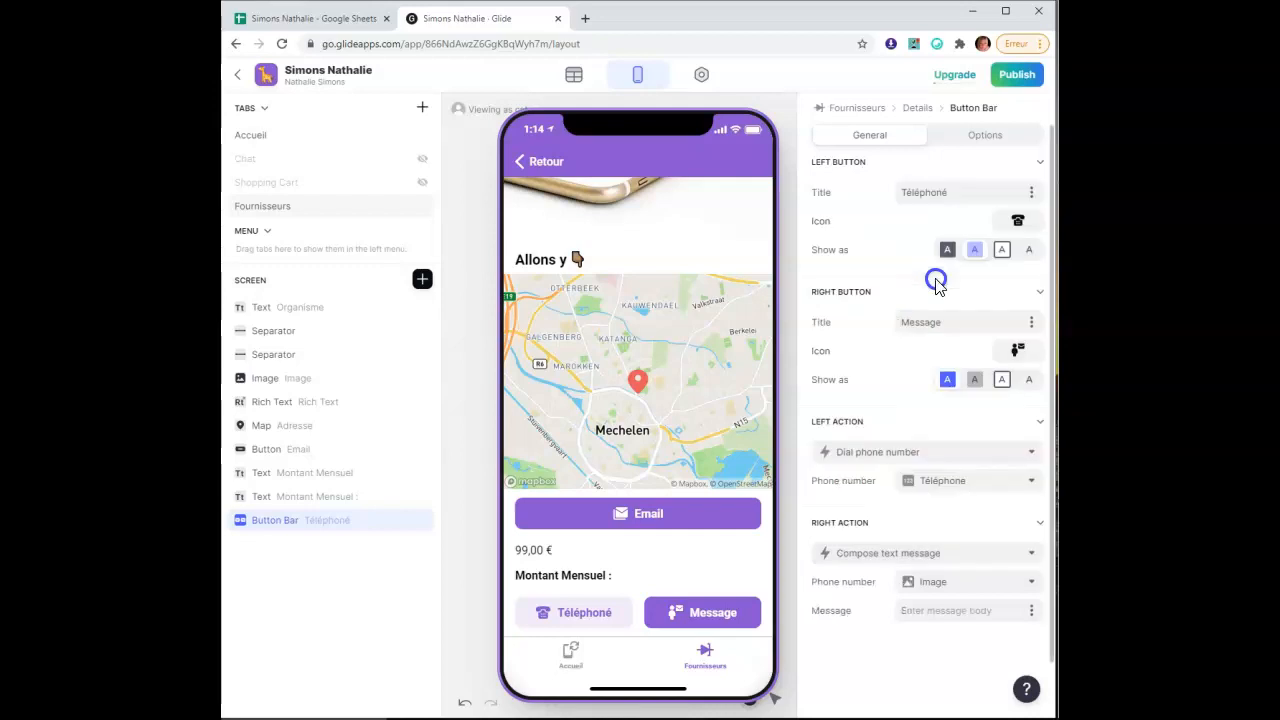
left_click(944, 588)
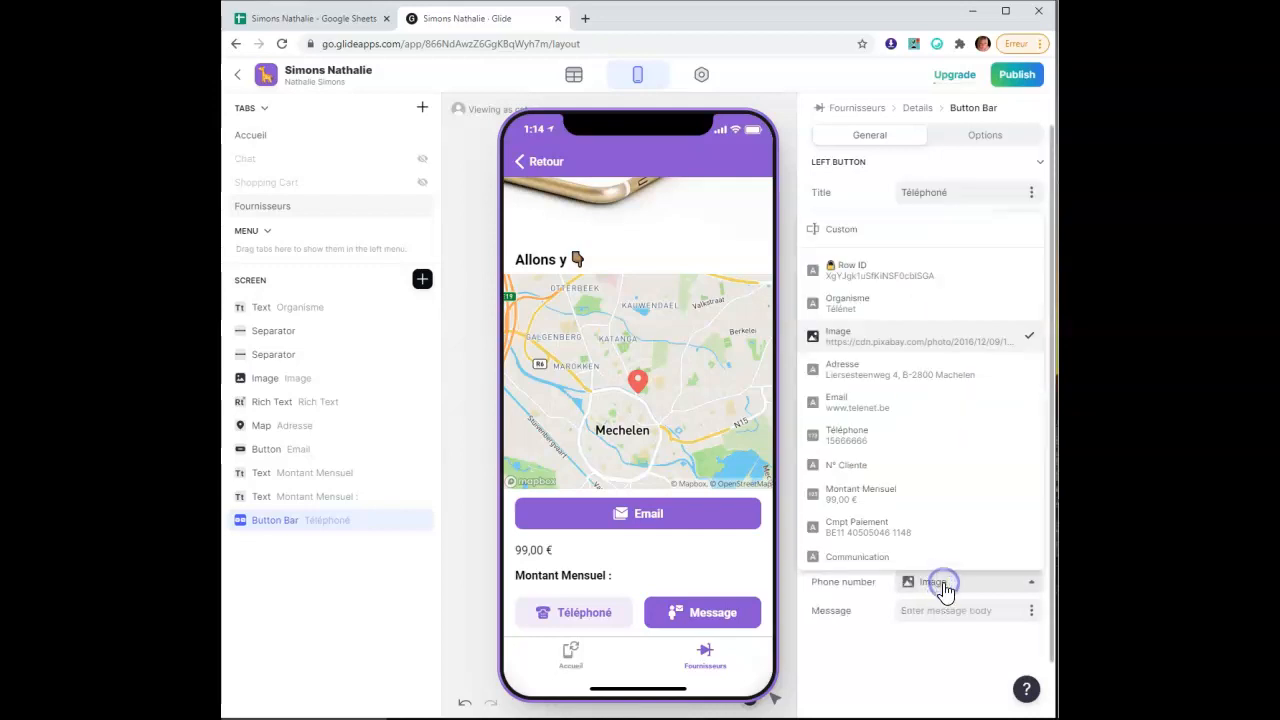
left_click(913, 446)
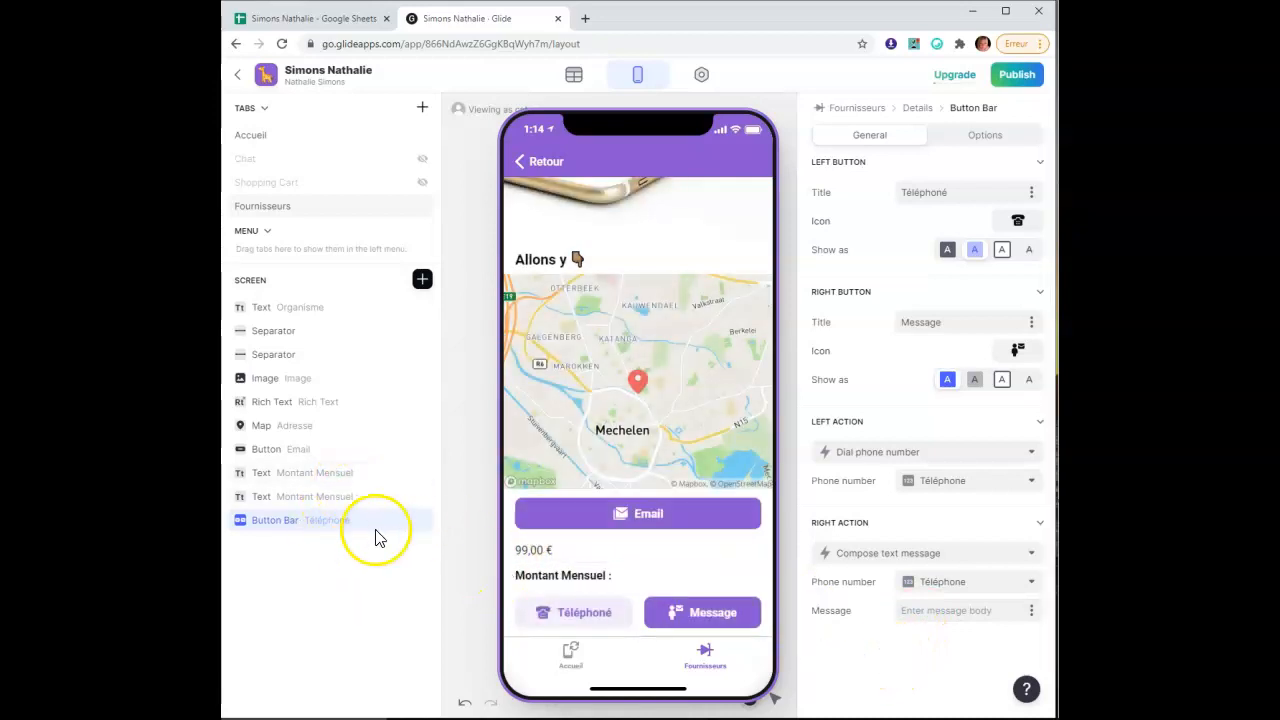
Move the Button Bar directly below the Email button and the "Montant Mensuel :" heading above the amount
left_click_drag(336, 520, 341, 478)
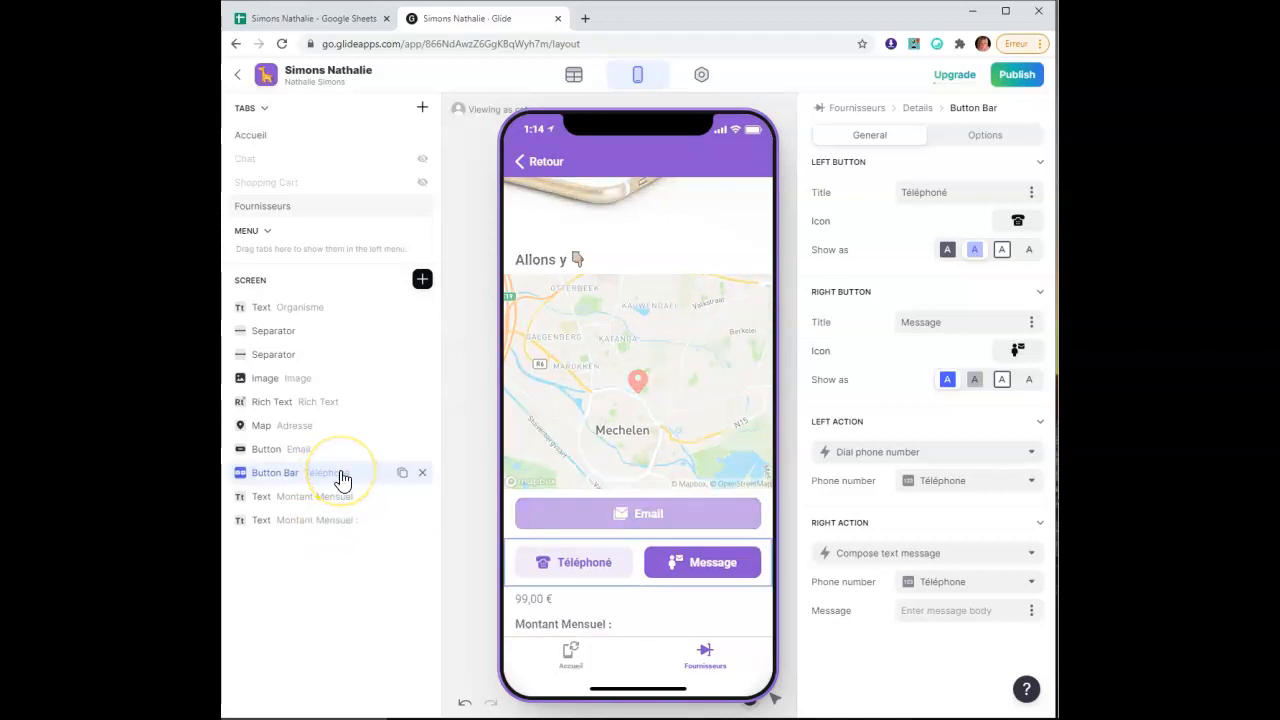
left_click_drag(288, 523, 292, 496)
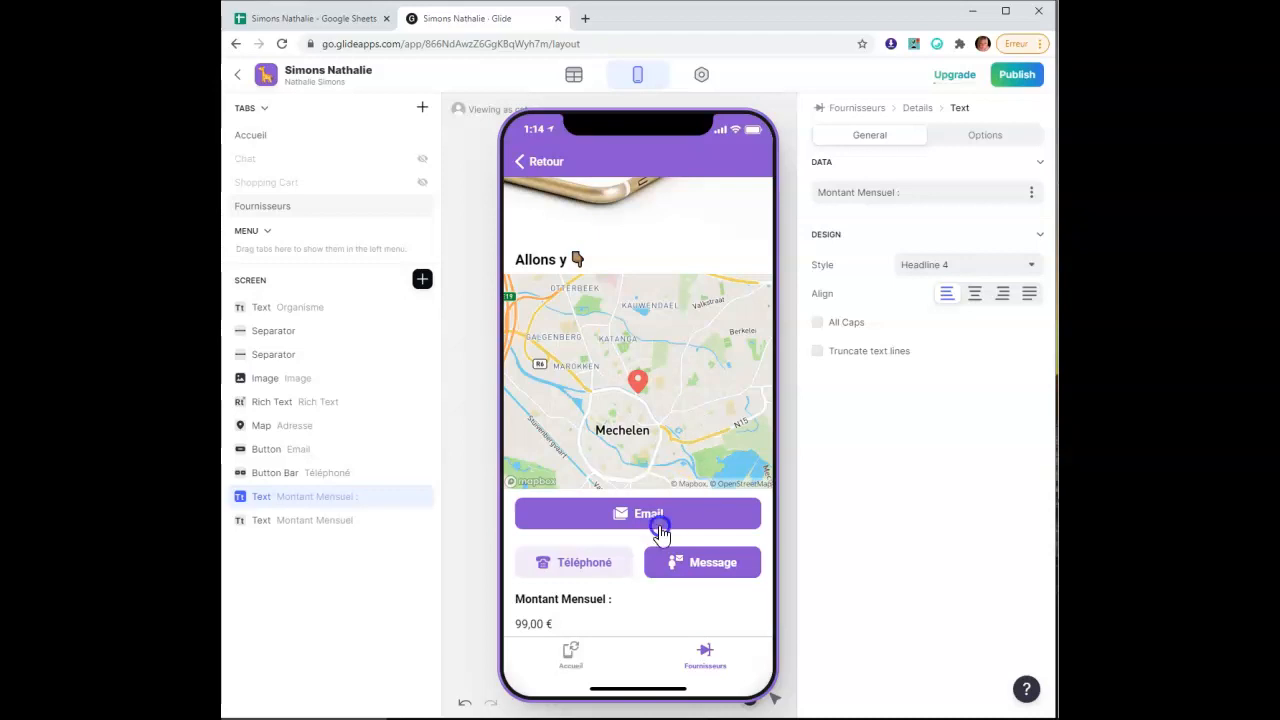
scroll(689, 376, "up", 3)
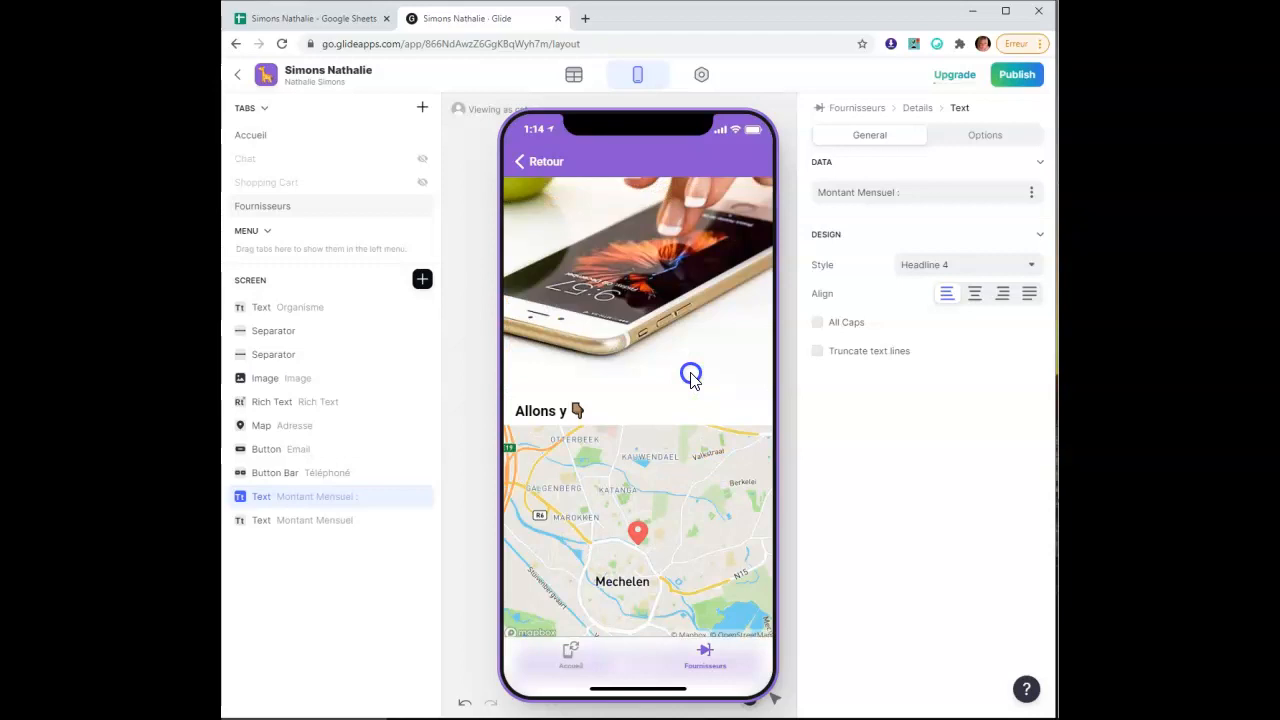
Move the "Montant Mensuel :" heading above the image, and back down to the end of the component list, below the amount
scroll(690, 376, "down", 3)
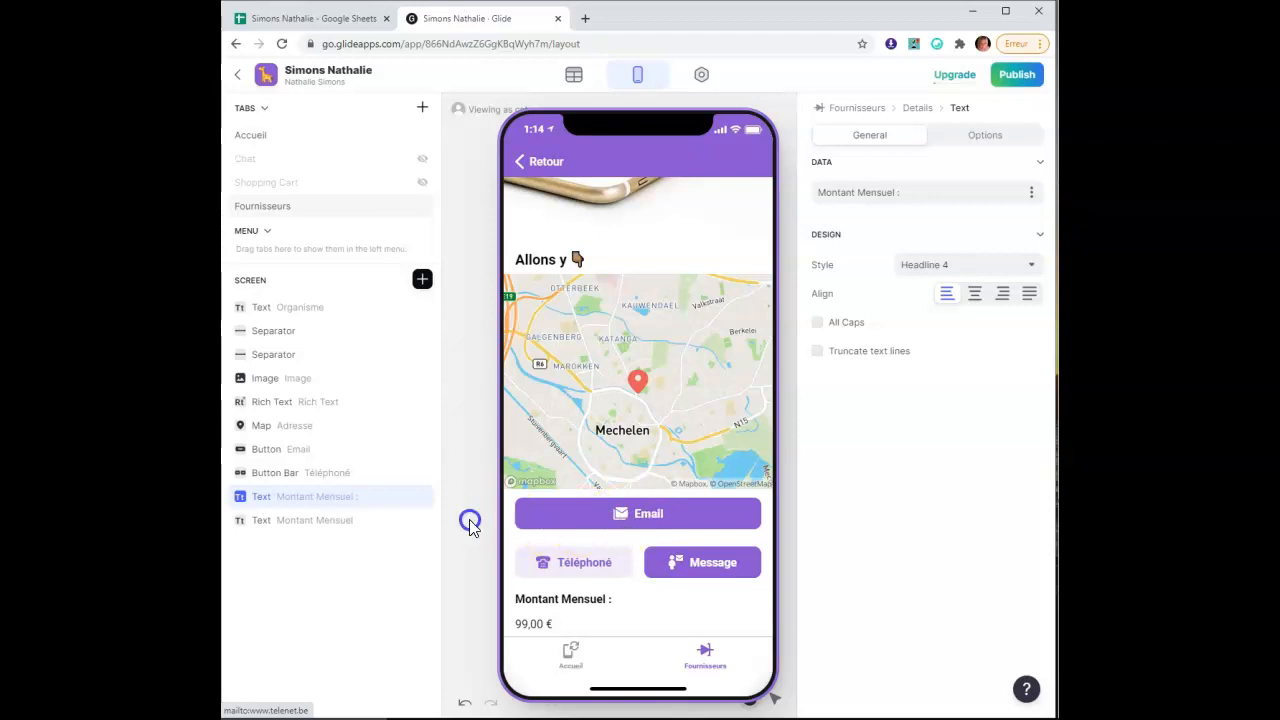
left_click_drag(363, 505, 365, 385)
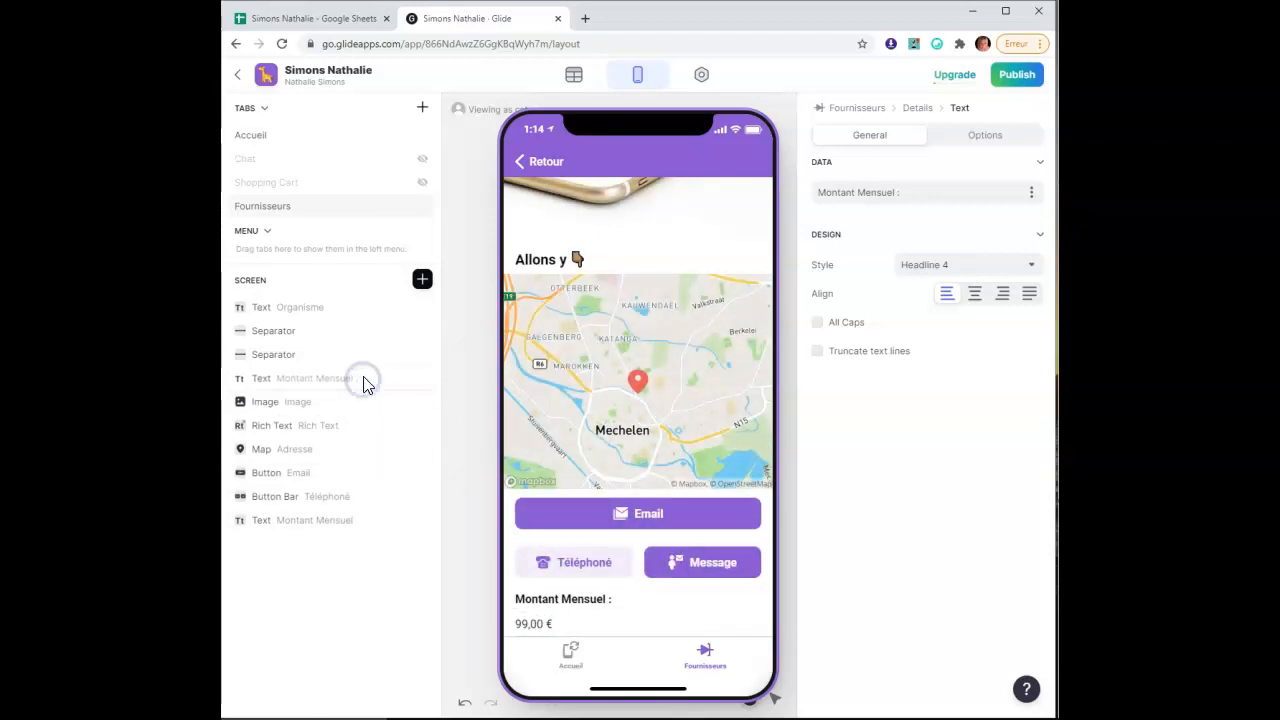
left_click(329, 382)
left_click_drag(337, 387, 325, 505)
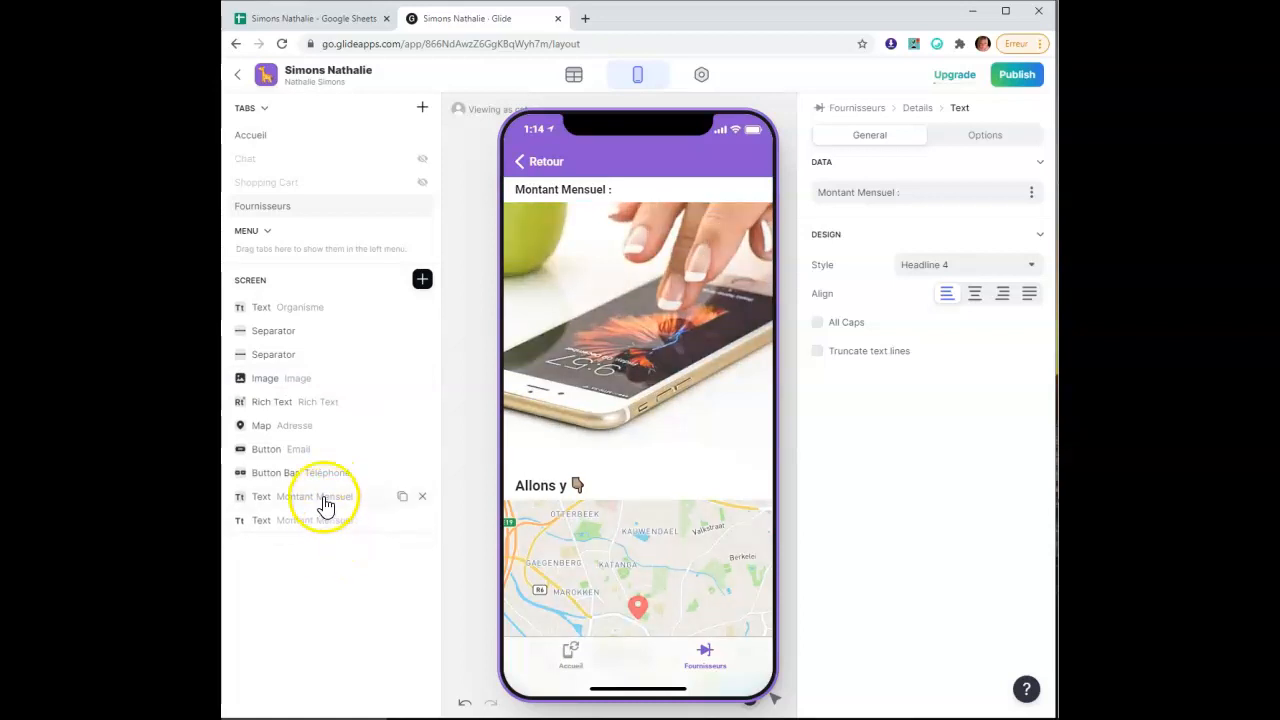
Move the Email button directly below the image, above the "Allons y" heading
left_click_drag(294, 451, 310, 380)
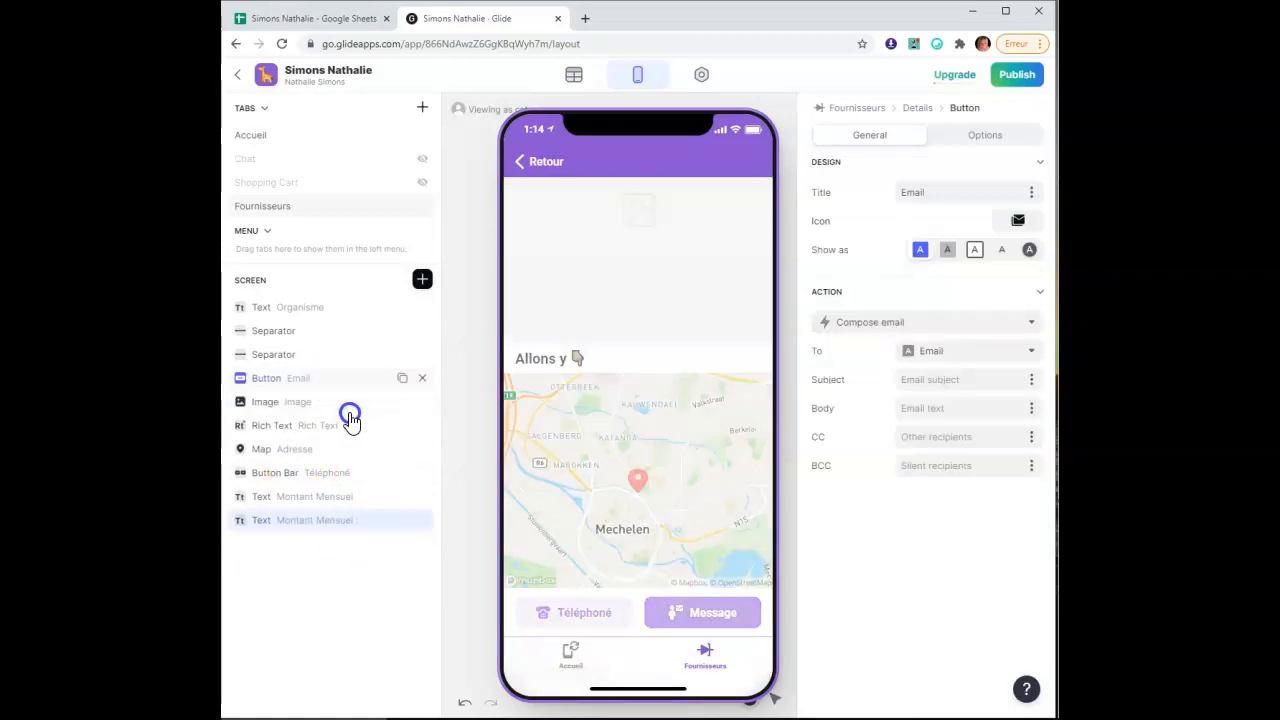
left_click_drag(326, 377, 330, 412)
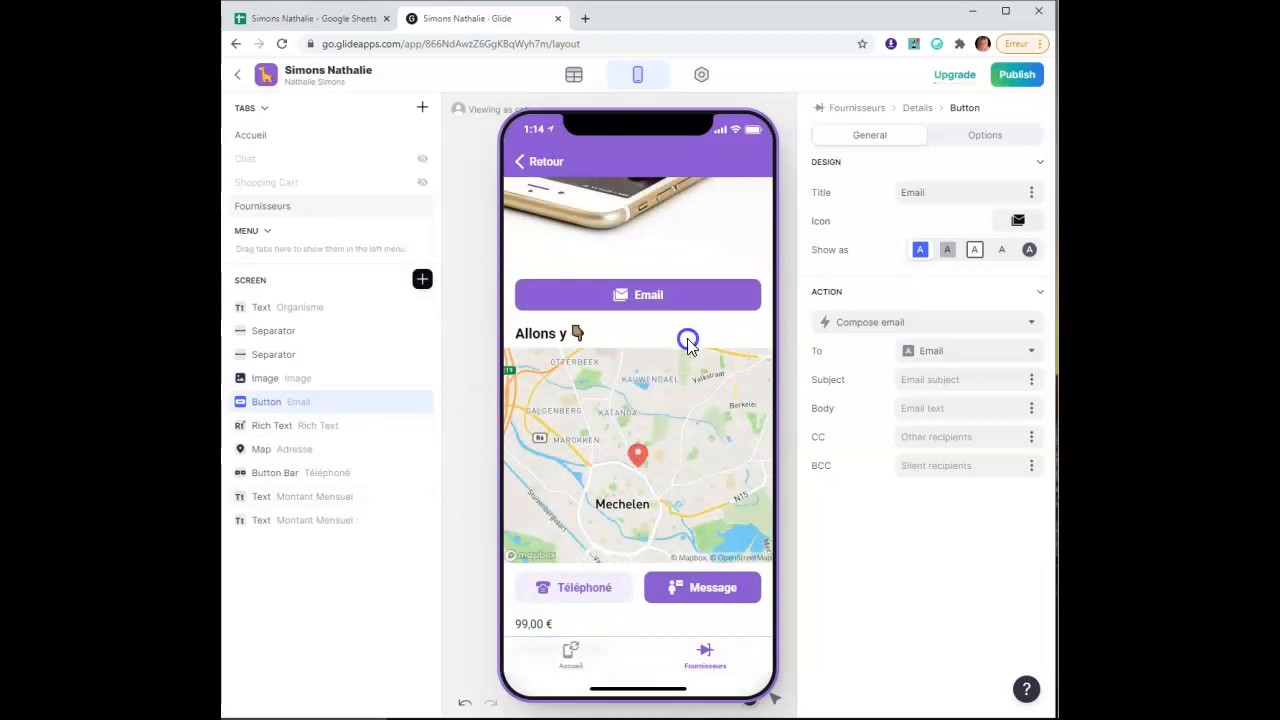
scroll(693, 385, "up", 3)
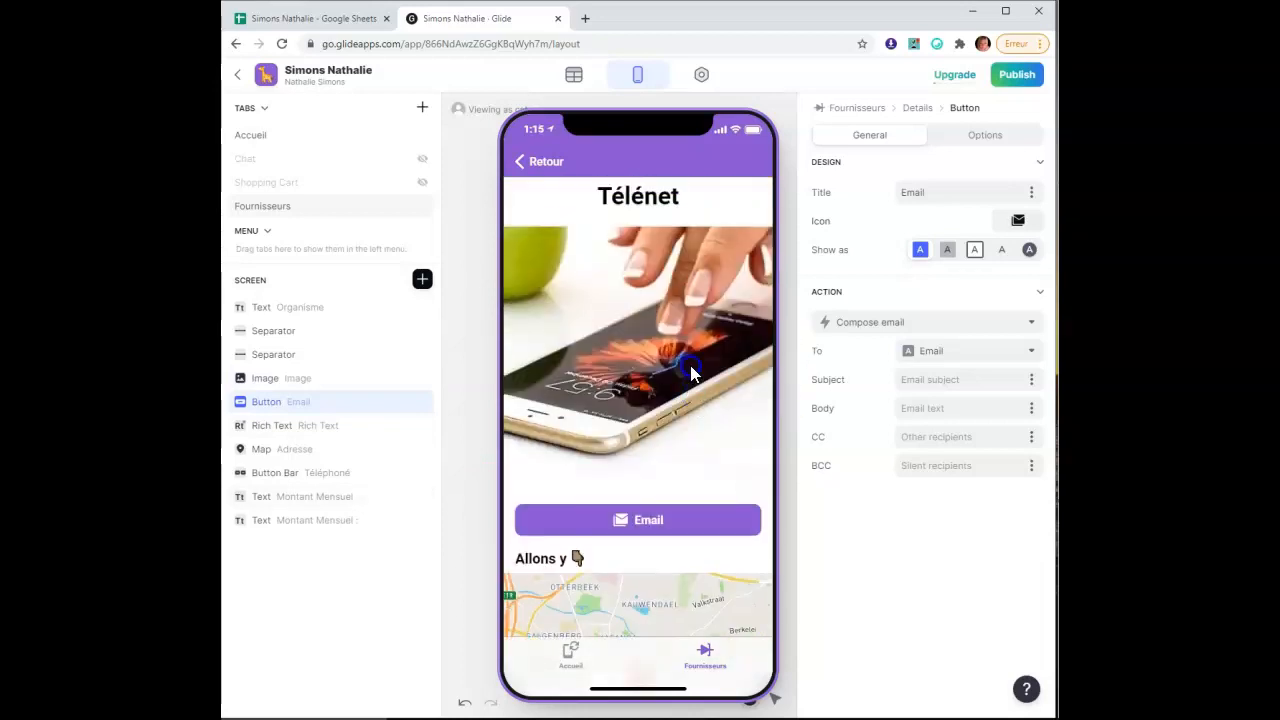
scroll(690, 370, "down", 3)
scroll(690, 397, "up", 3)
Switch to Google Sheets to examine the supplier columns of the Fiches Fournisseurs sheet, and return to Glide
left_click(329, 18)
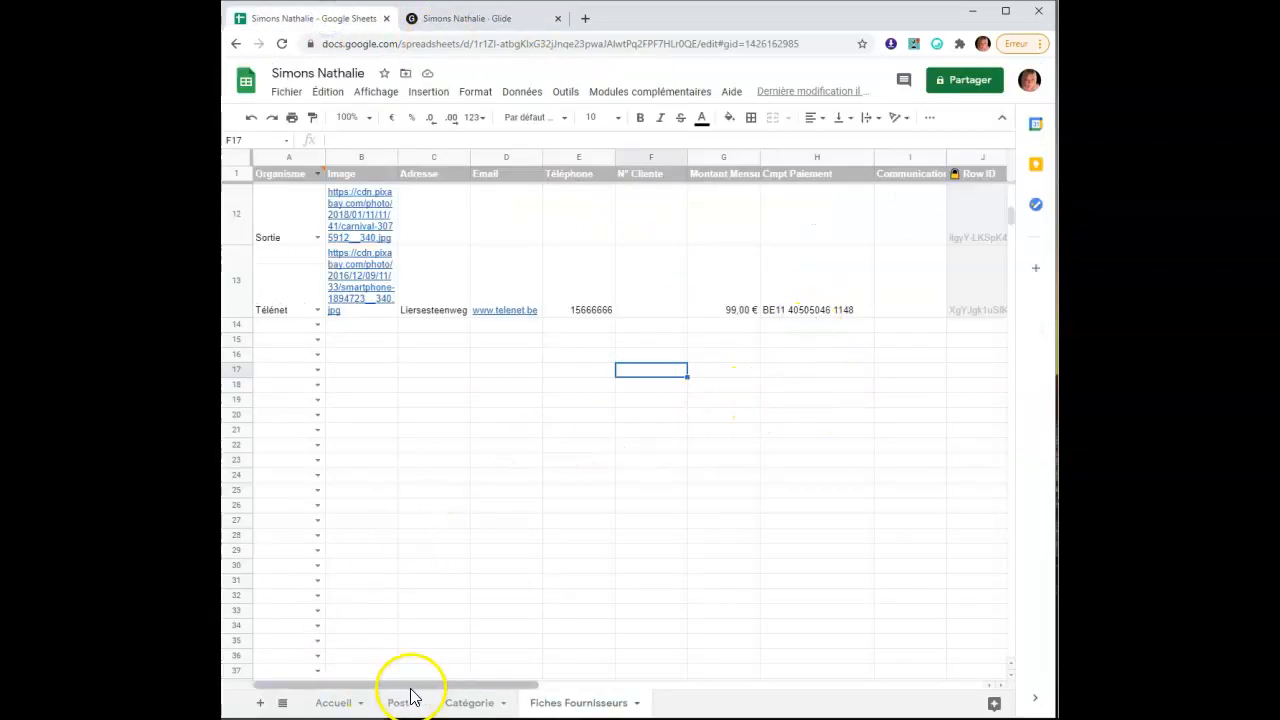
left_click_drag(422, 687, 470, 690)
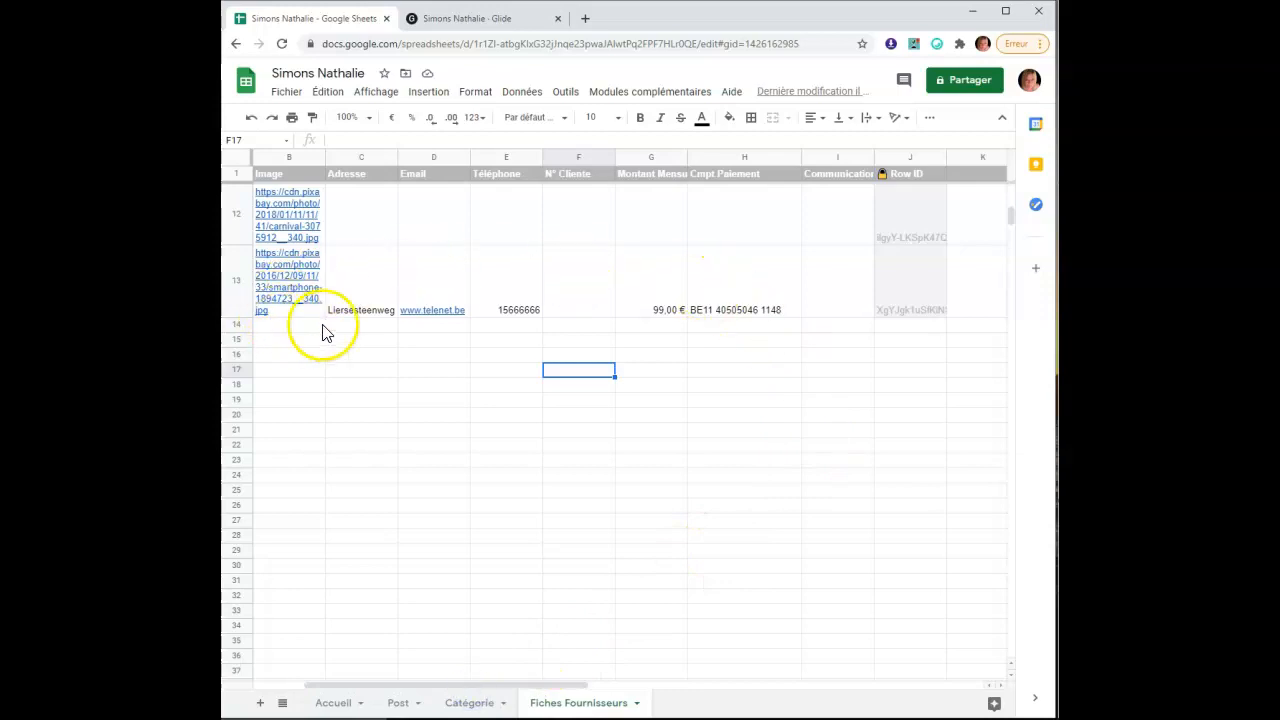
left_click(474, 27)
Review Télénet's detail screen in the preview, from its title and image through the map to the contact buttons and monthly amount
scroll(676, 443, "down", 5)
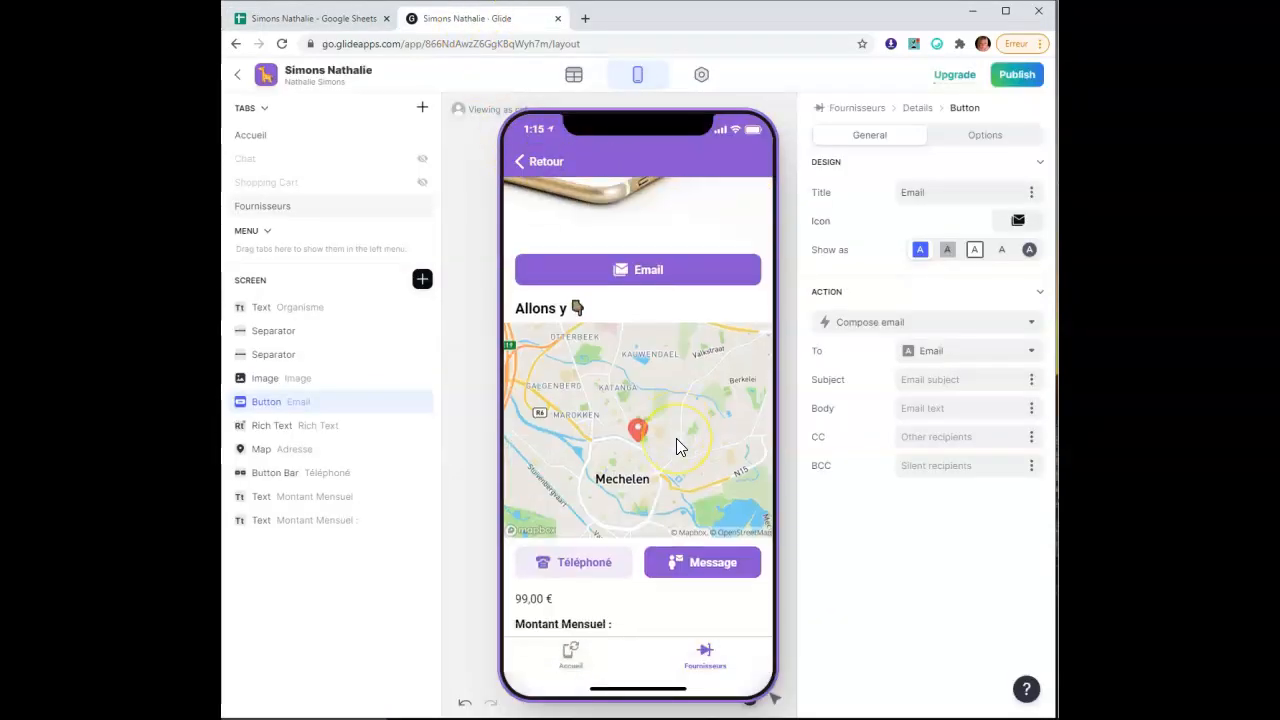
scroll(651, 514, "up", 3)
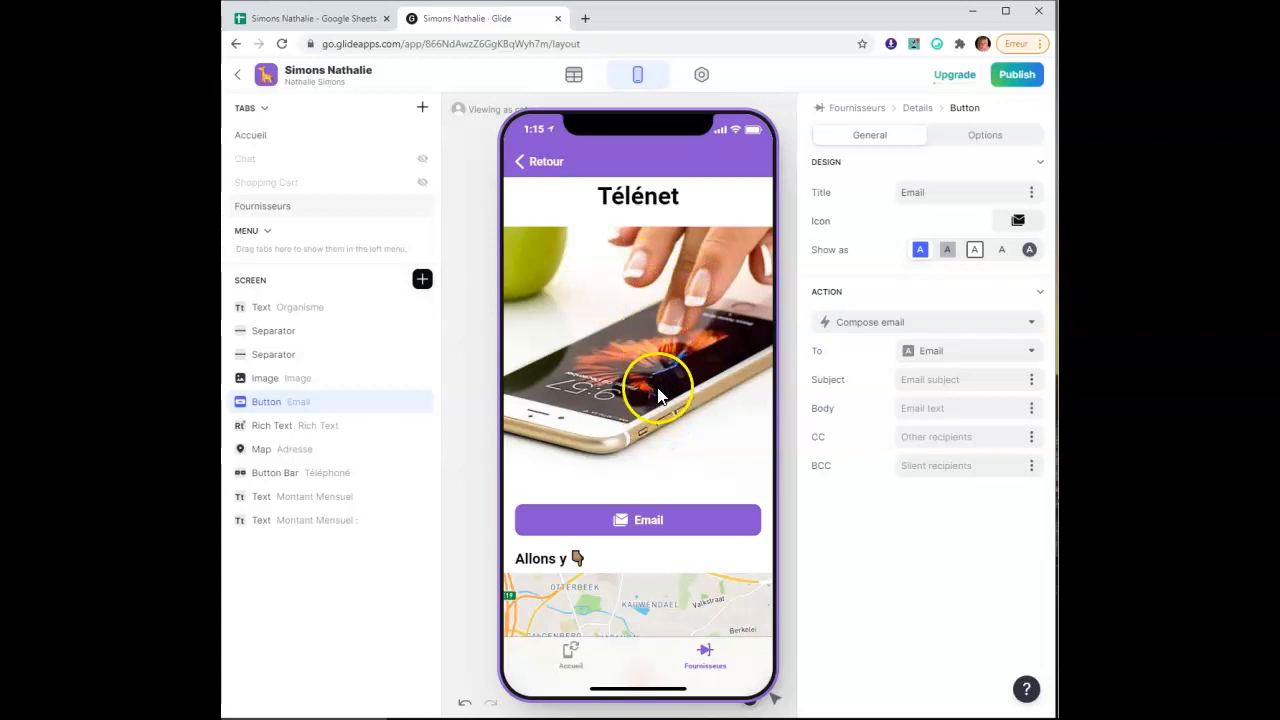
scroll(665, 390, "down", 3)
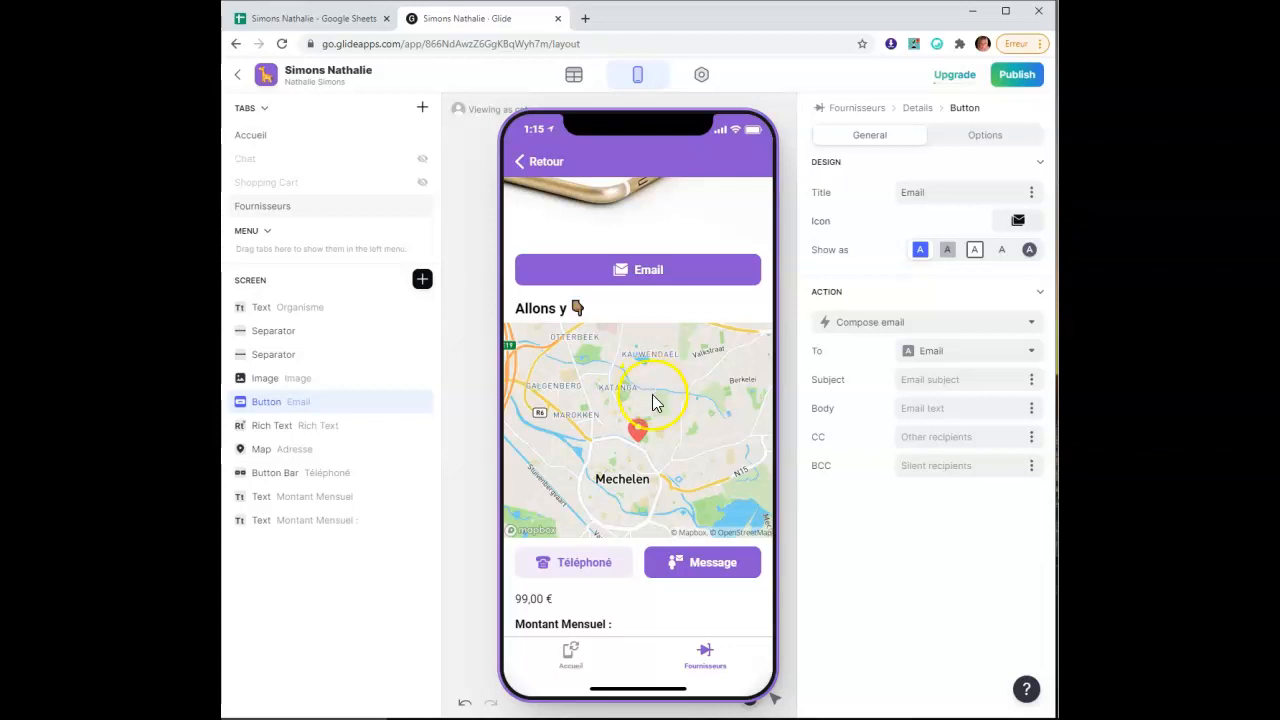
scroll(654, 405, "up", 3)
scroll(643, 355, "down", 3)
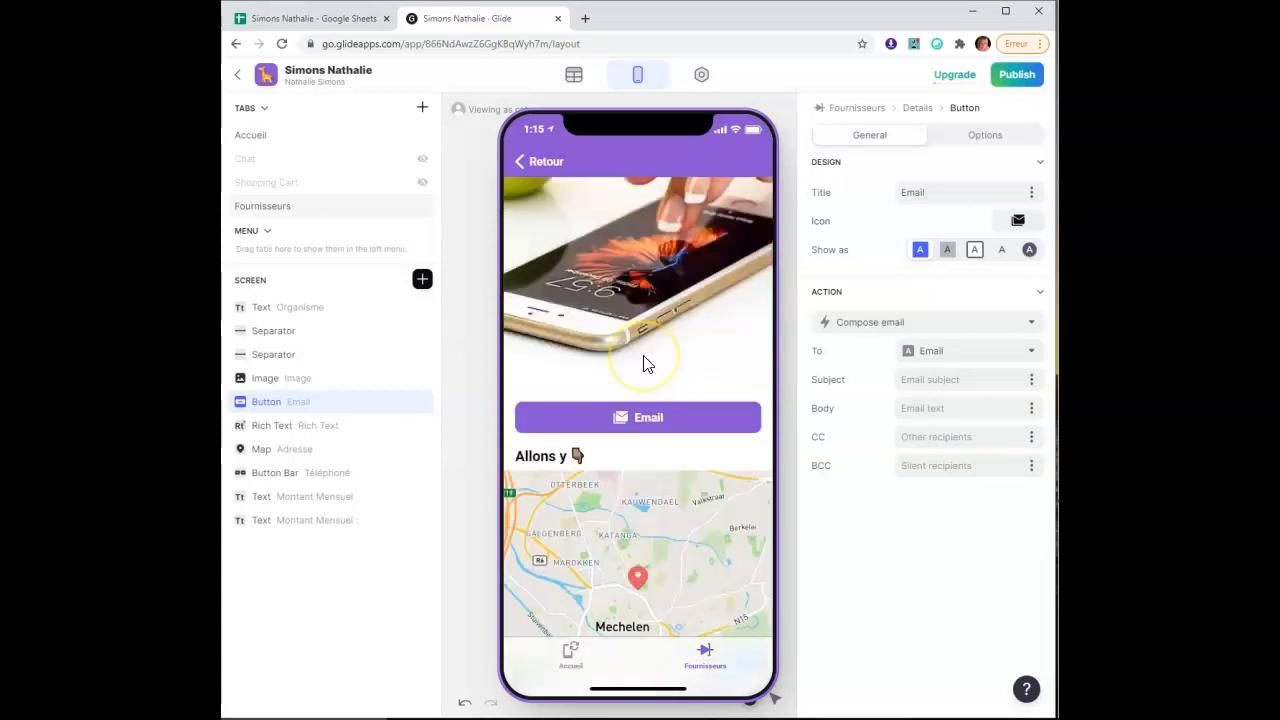
scroll(650, 330, "up", 3)
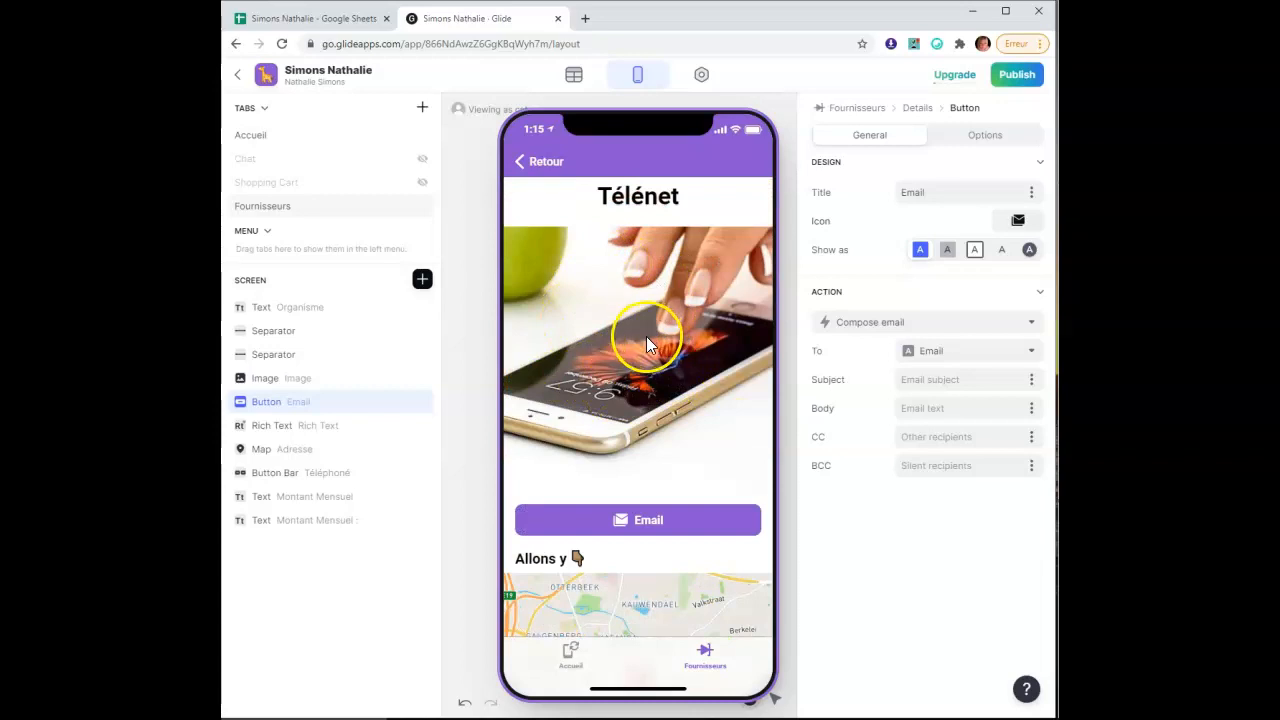
scroll(651, 375, "down", 3)
scroll(651, 373, "up", 3)
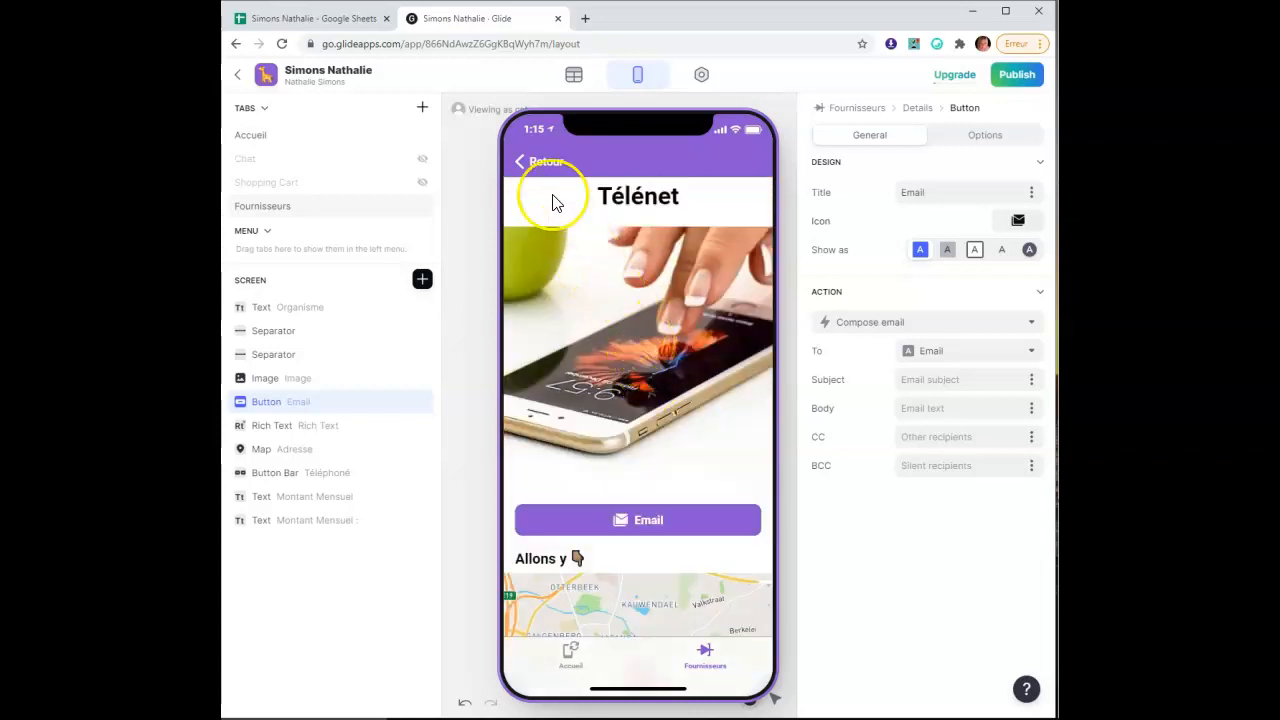
Return to the Fournisseurs list and reopen Télénet to check how its detail screen is reached and laid out
left_click(541, 165)
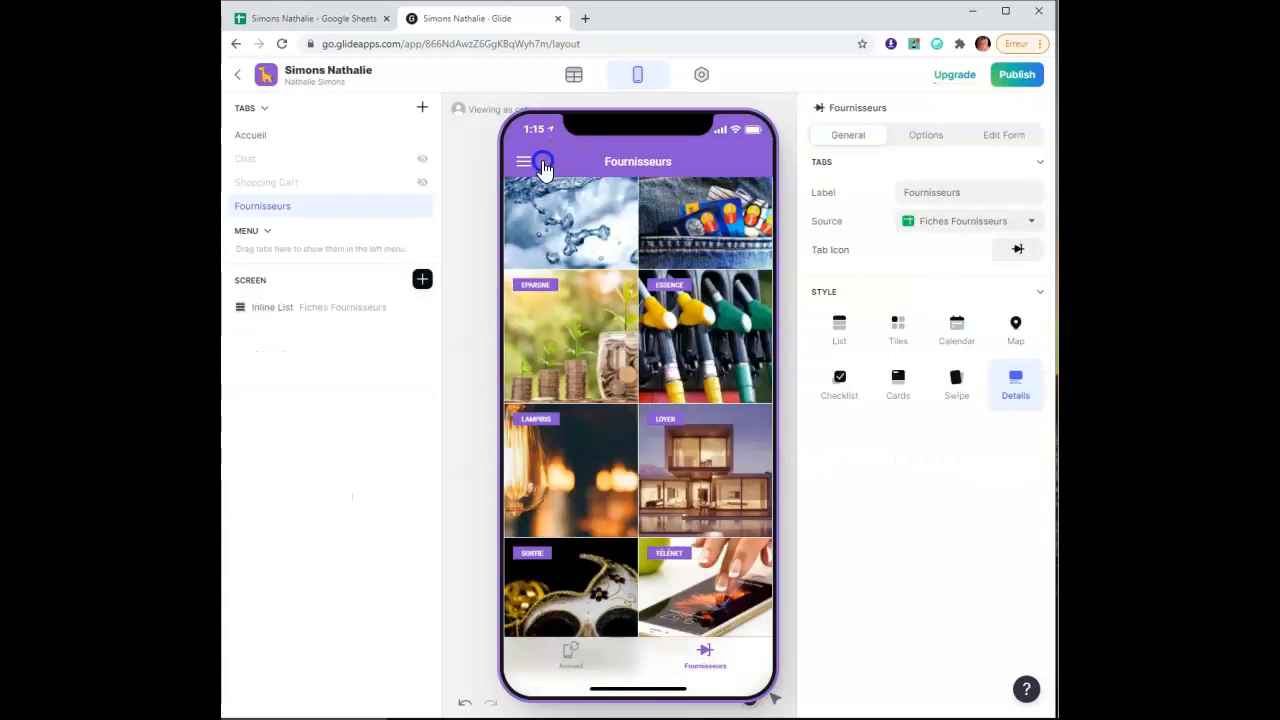
scroll(612, 420, "down", 1)
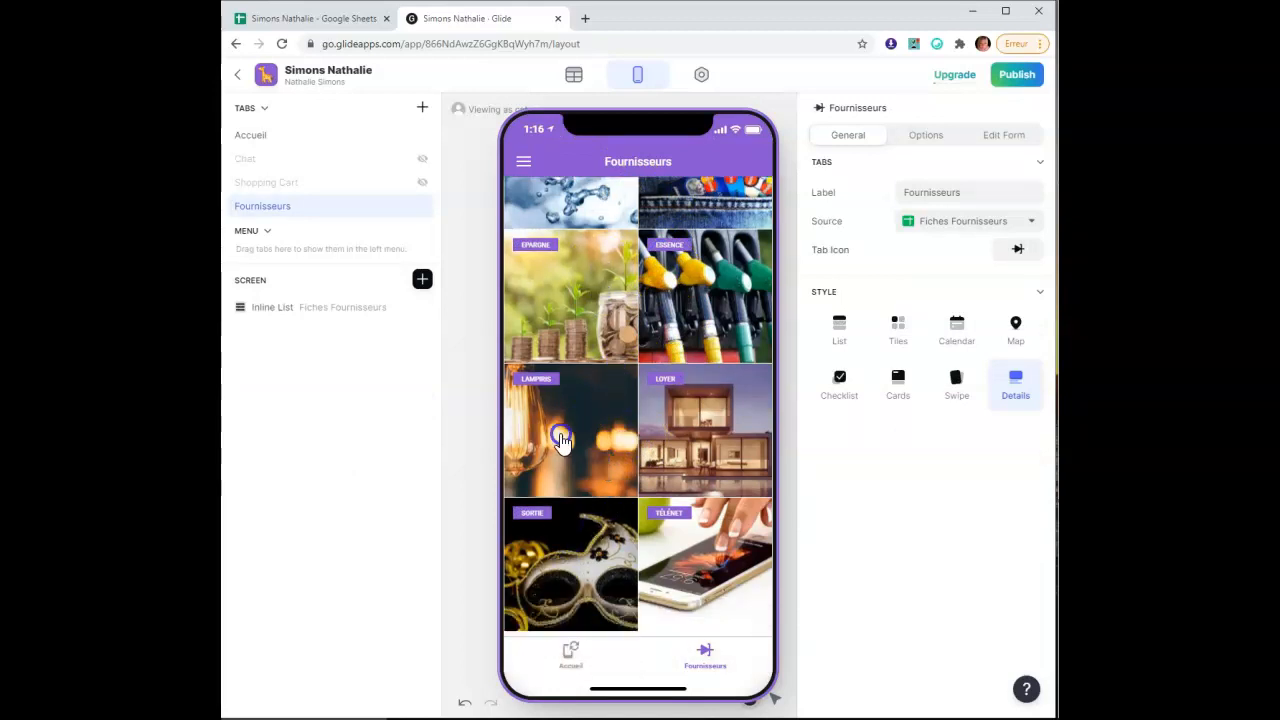
scroll(703, 457, "up", 1)
scroll(705, 457, "down", 1)
left_click(693, 556)
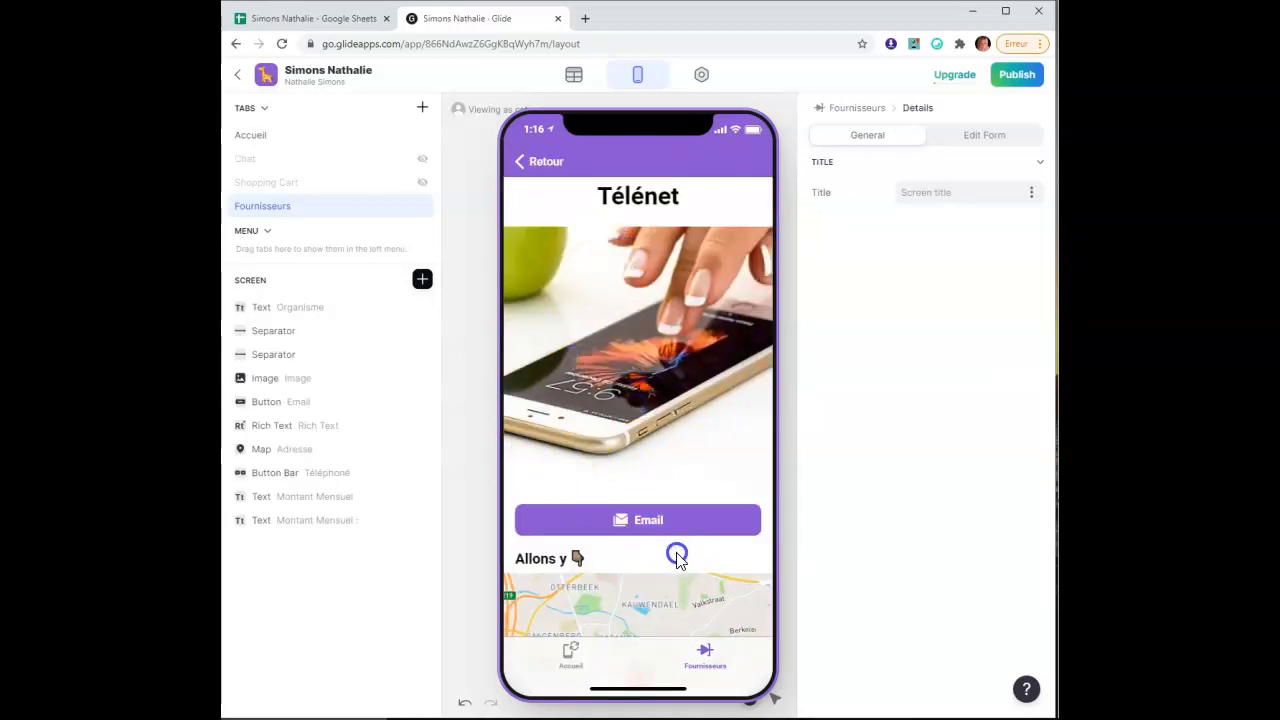
scroll(677, 555, "down", 3)
scroll(660, 437, "up", 3)
Go back to the supplier list and examine the Amandes and Assurance Habitation detail screens, ending on the list
left_click(550, 164)
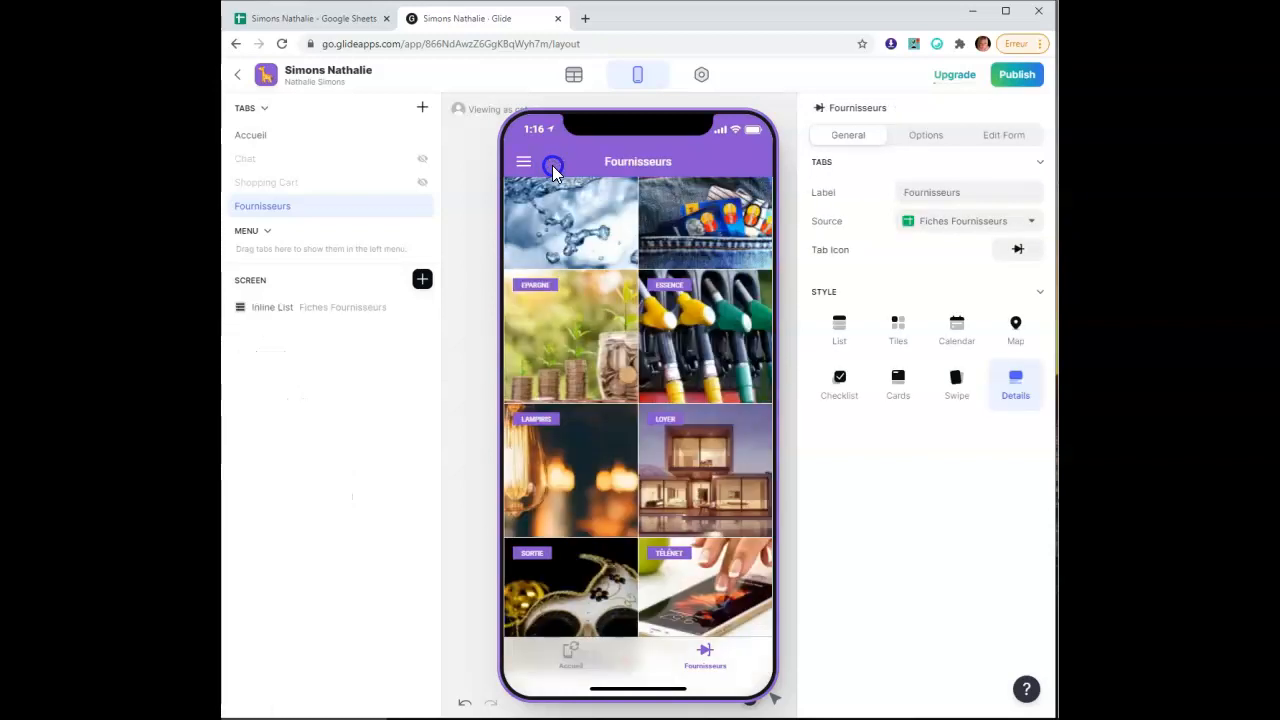
scroll(595, 390, "up", 5)
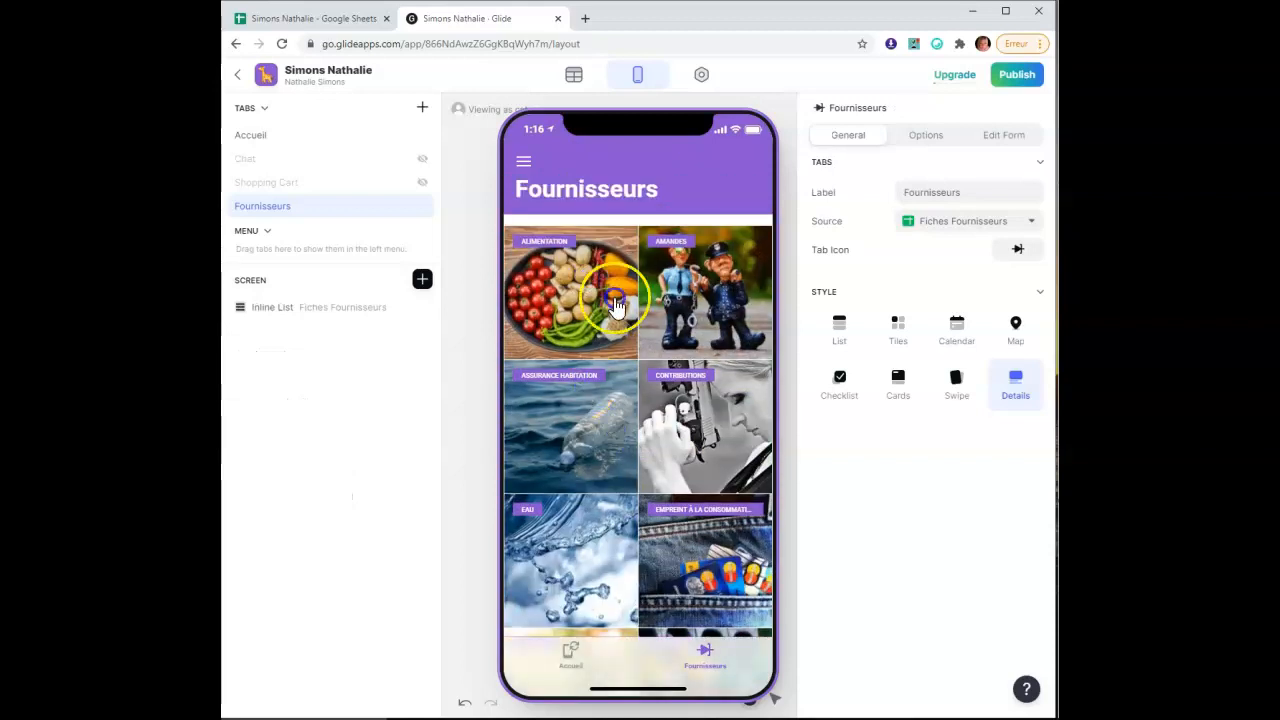
left_click(716, 288)
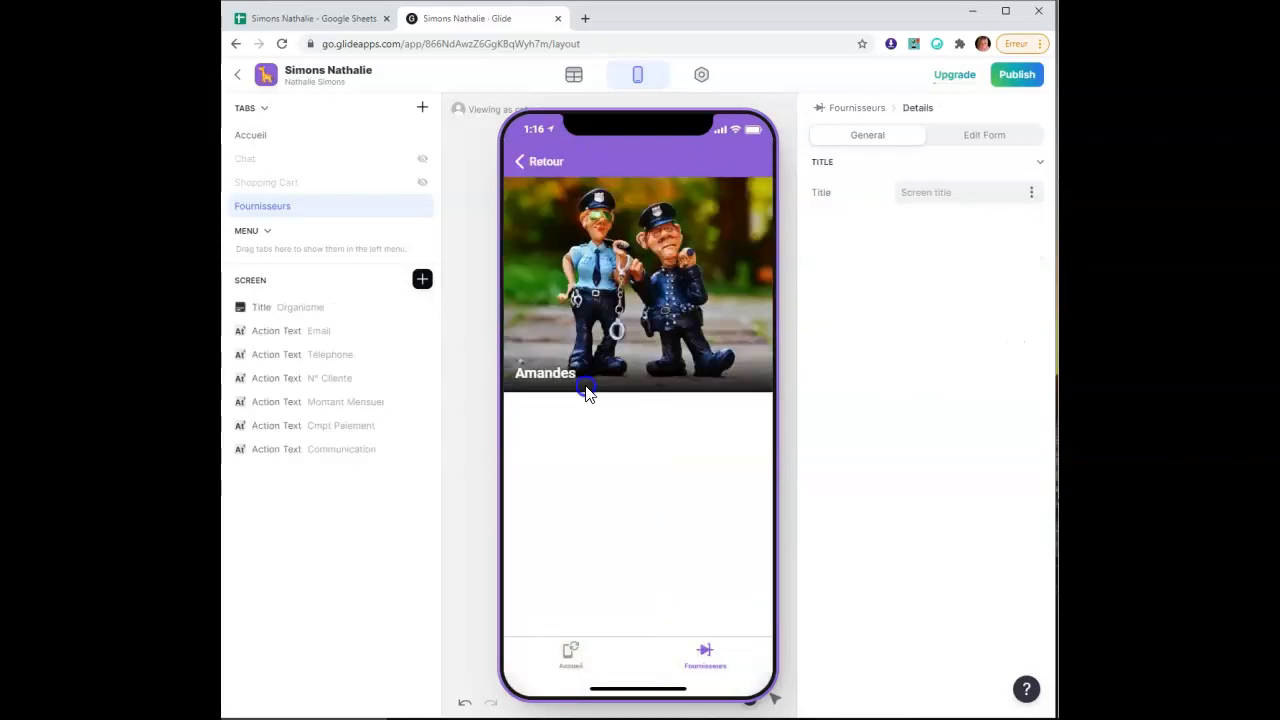
left_click(548, 165)
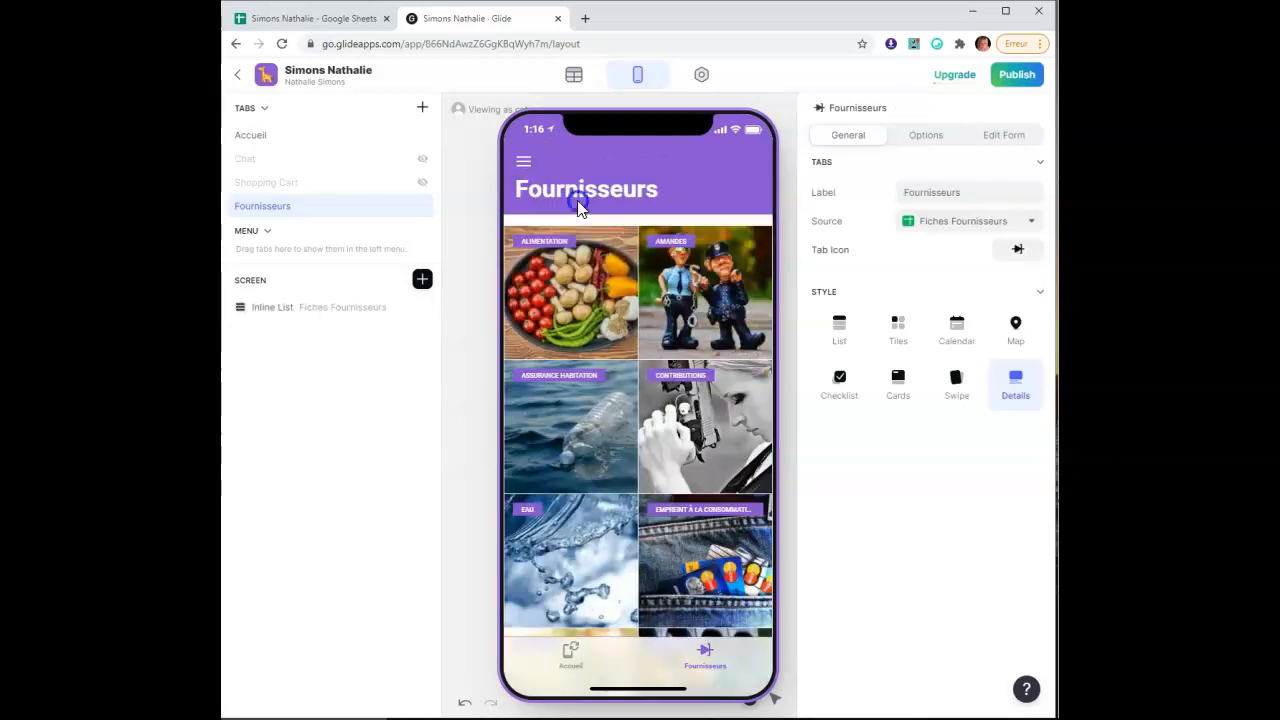
left_click(586, 425)
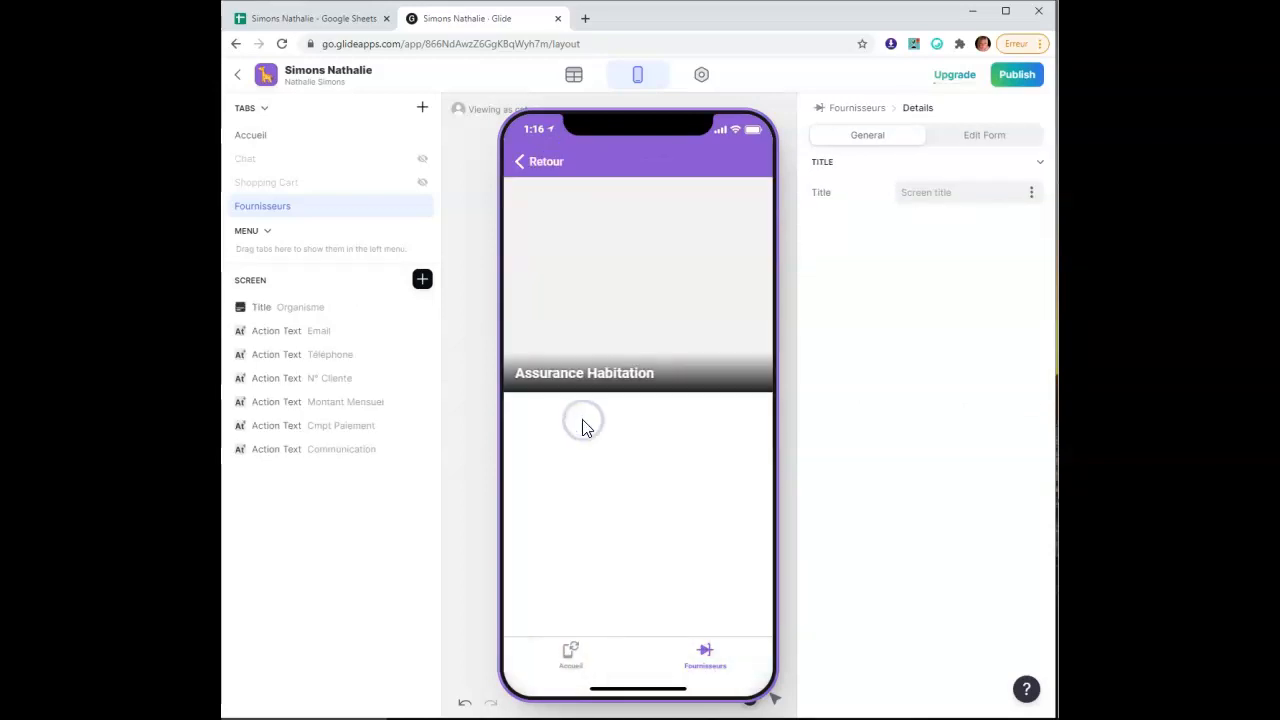
left_click(545, 163)
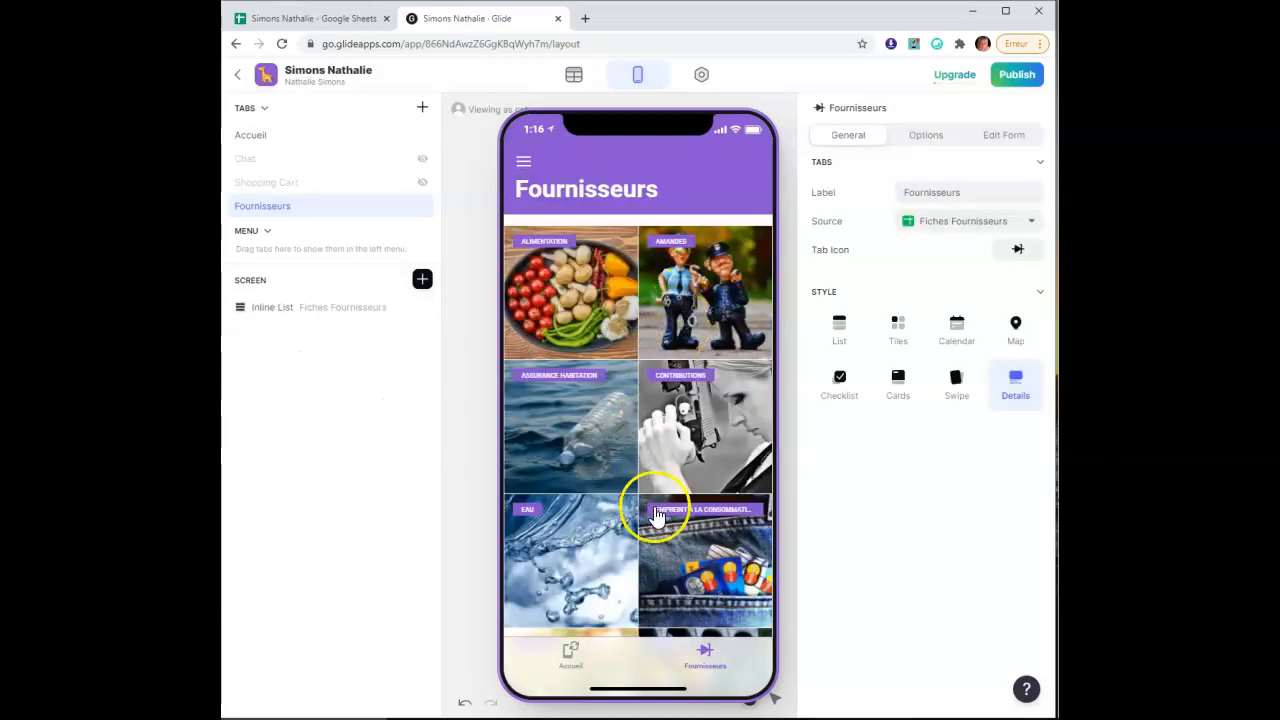
Look through the supplier tiles and open Télénet again to view its map and contact section
scroll(658, 515, "down", 5)
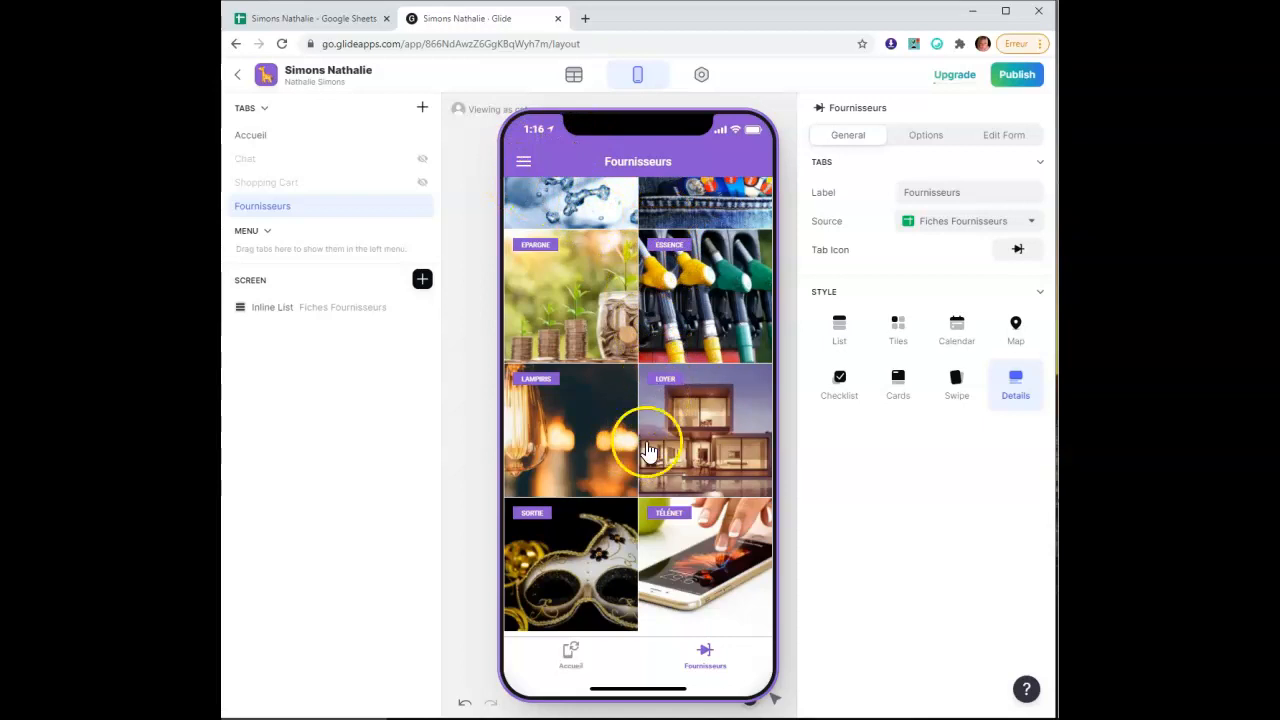
scroll(643, 471, "up", 5)
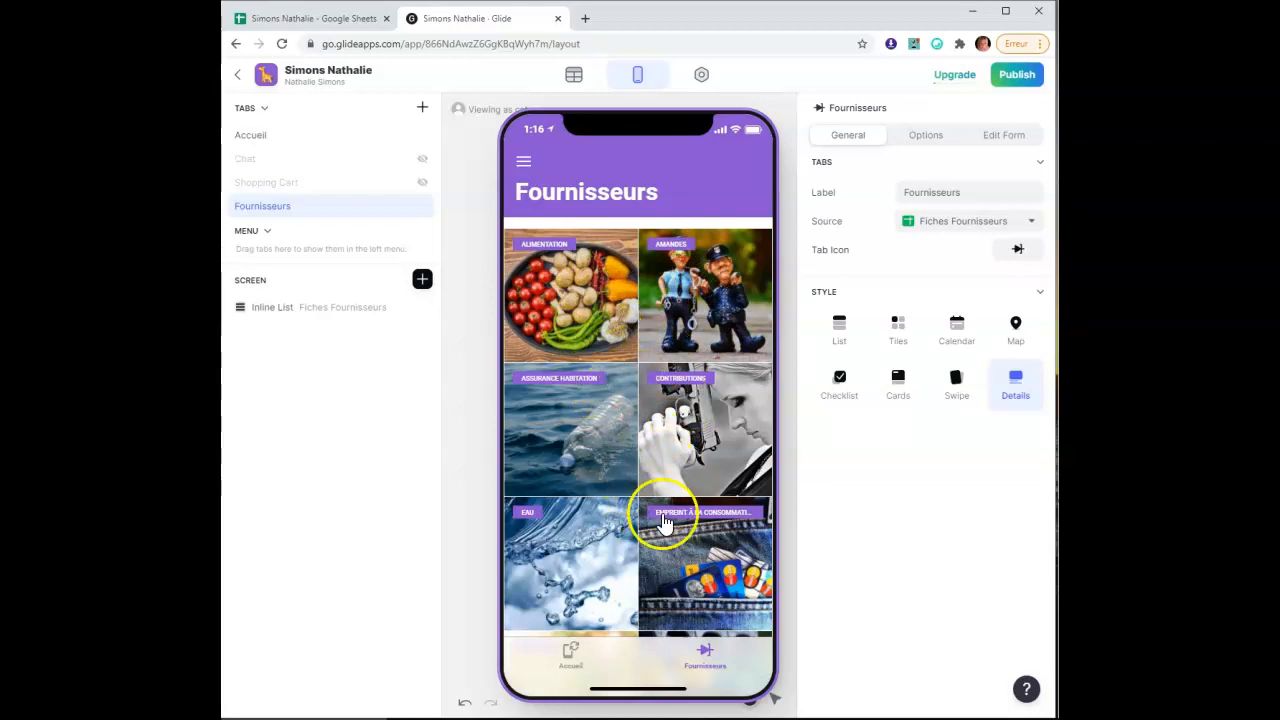
scroll(688, 500, "down", 5)
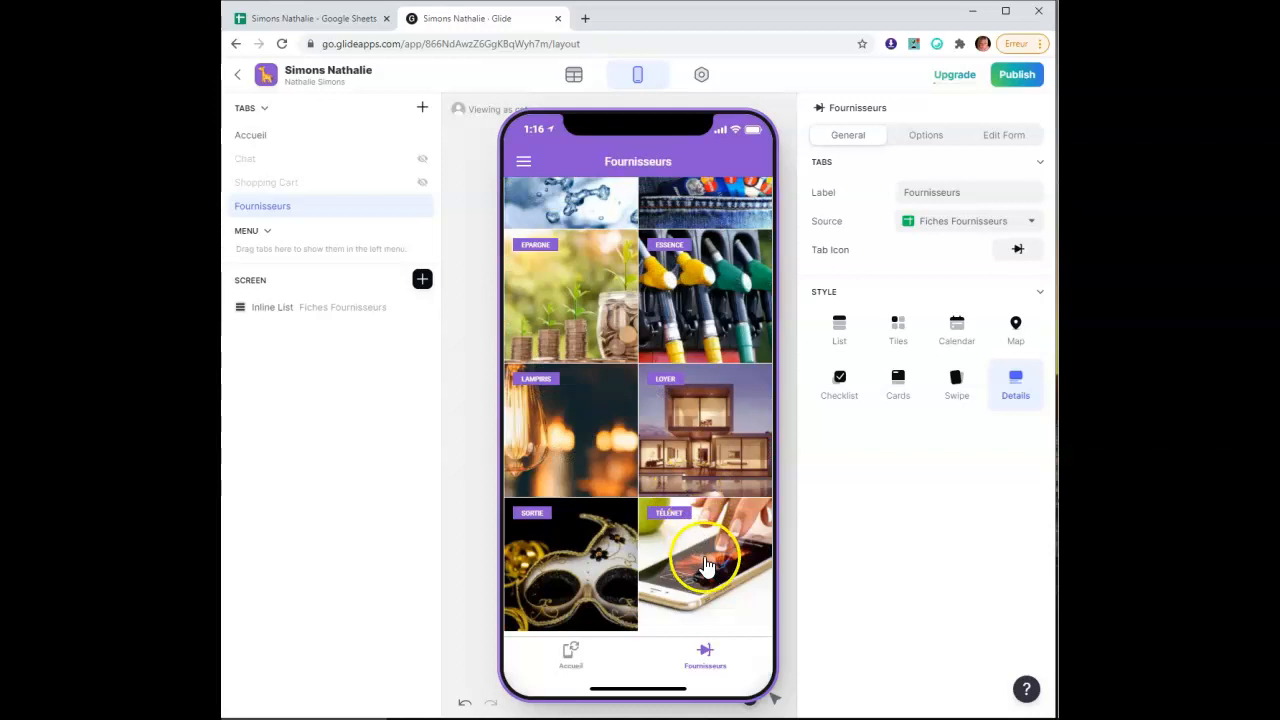
left_click(705, 565)
scroll(661, 503, "down", 3)
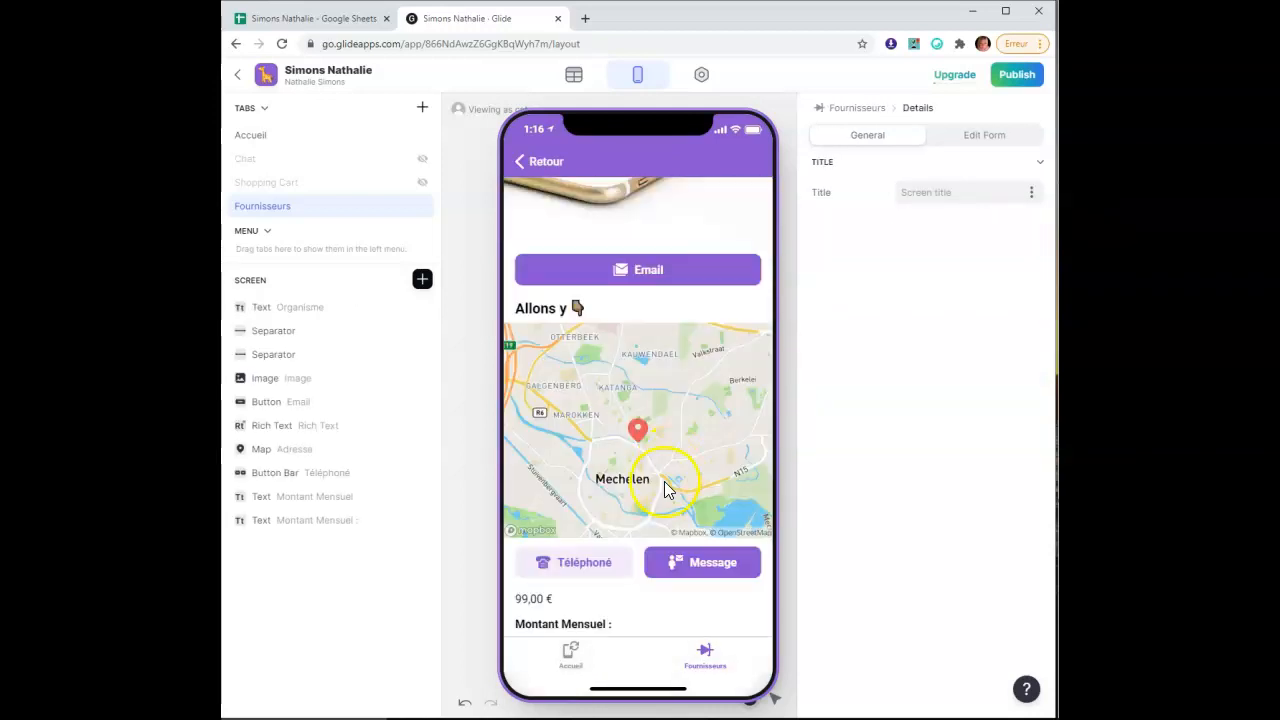